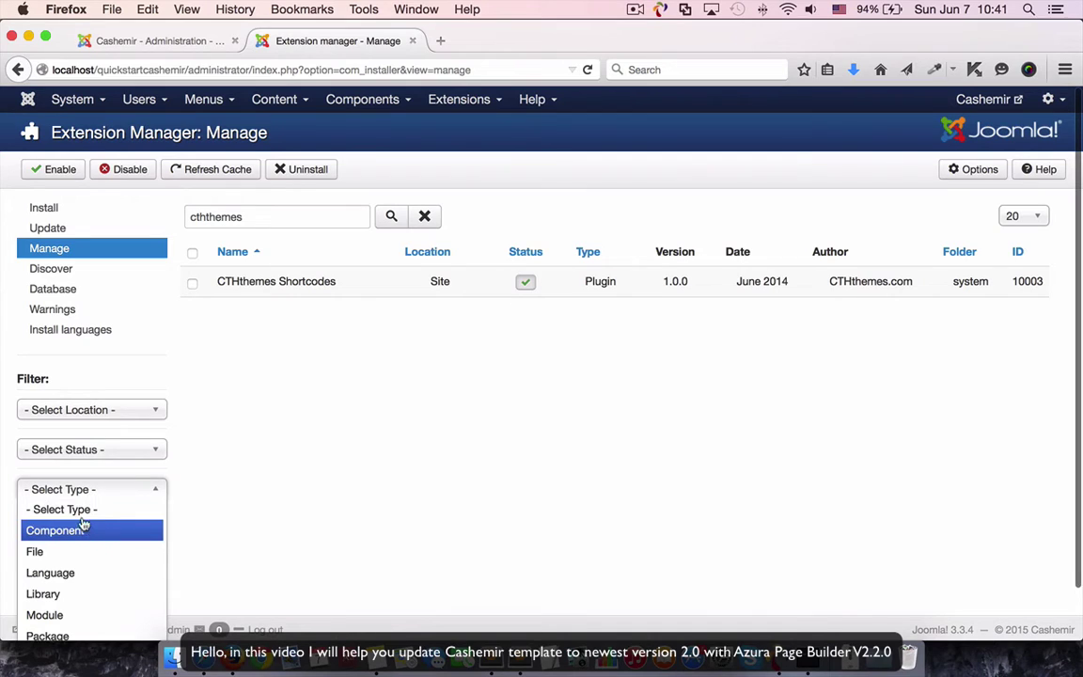
- Filter the installed extensions by type Plugin and clear the cththemes search term
scroll(84, 602, "down", 1)
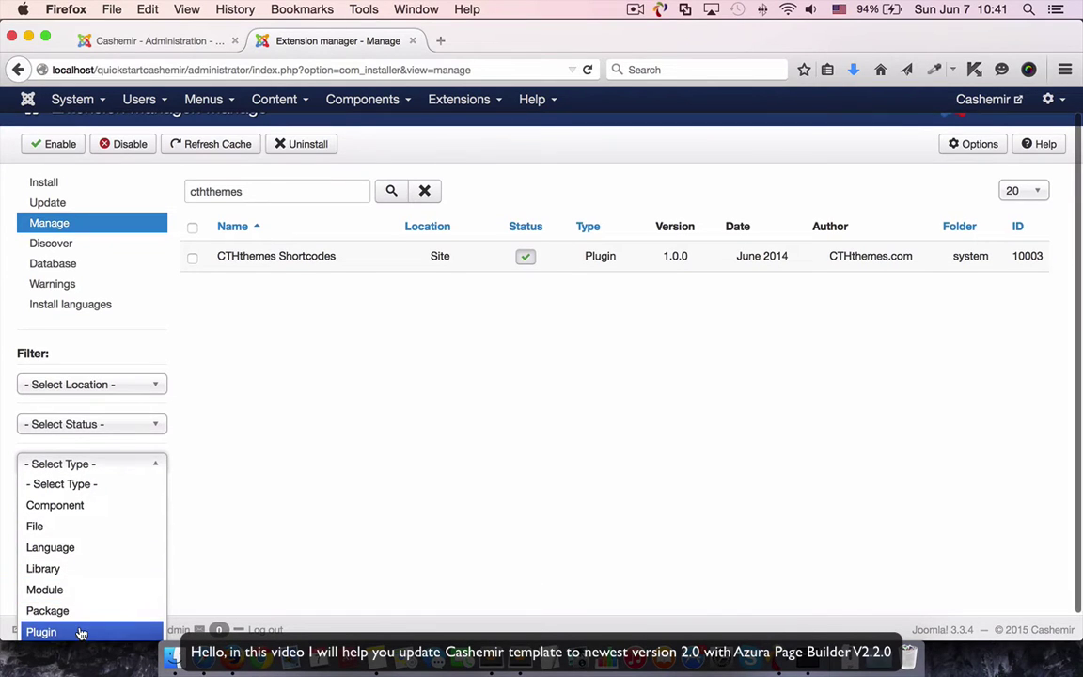
left_click(81, 633)
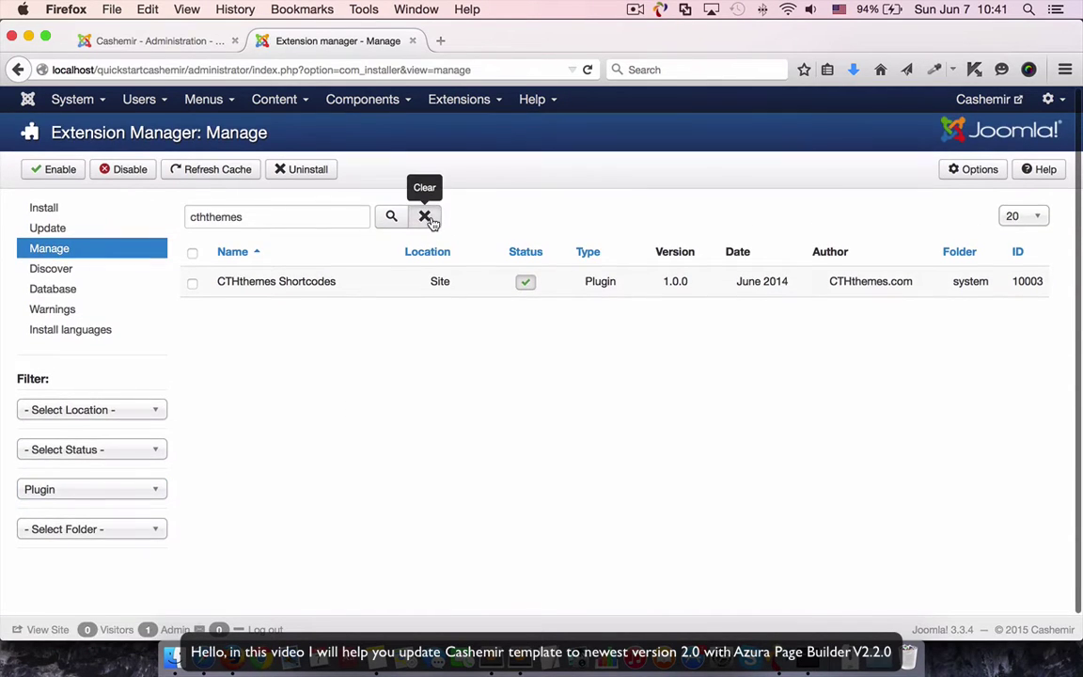
left_click(425, 218)
- Uninstall the Azura Shortcode Editor, Azura Shortcode Generator and CTHthemes Shortcodes plugins
scroll(312, 419, "down", 1)
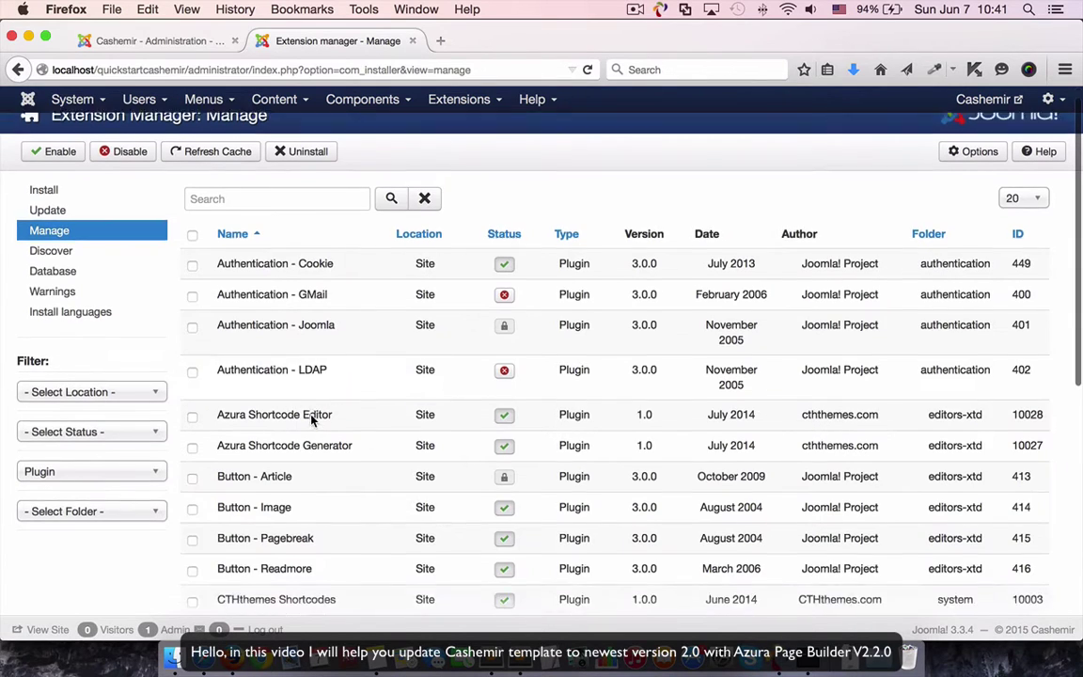
scroll(311, 419, "down", 5)
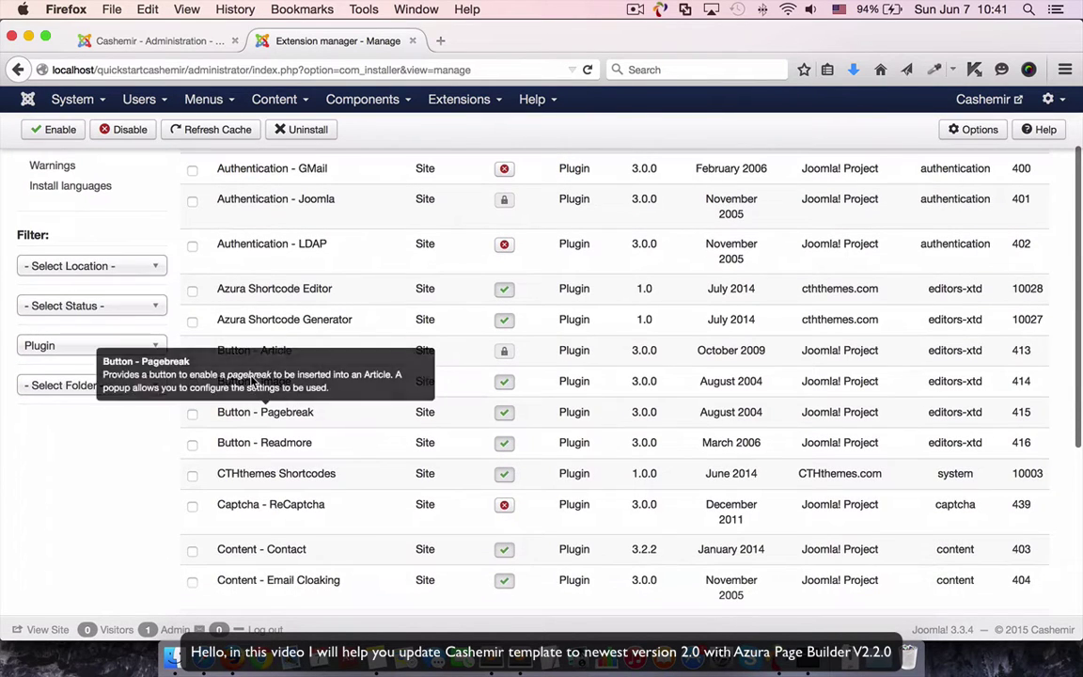
left_click(193, 319)
scroll(297, 425, "down", 2)
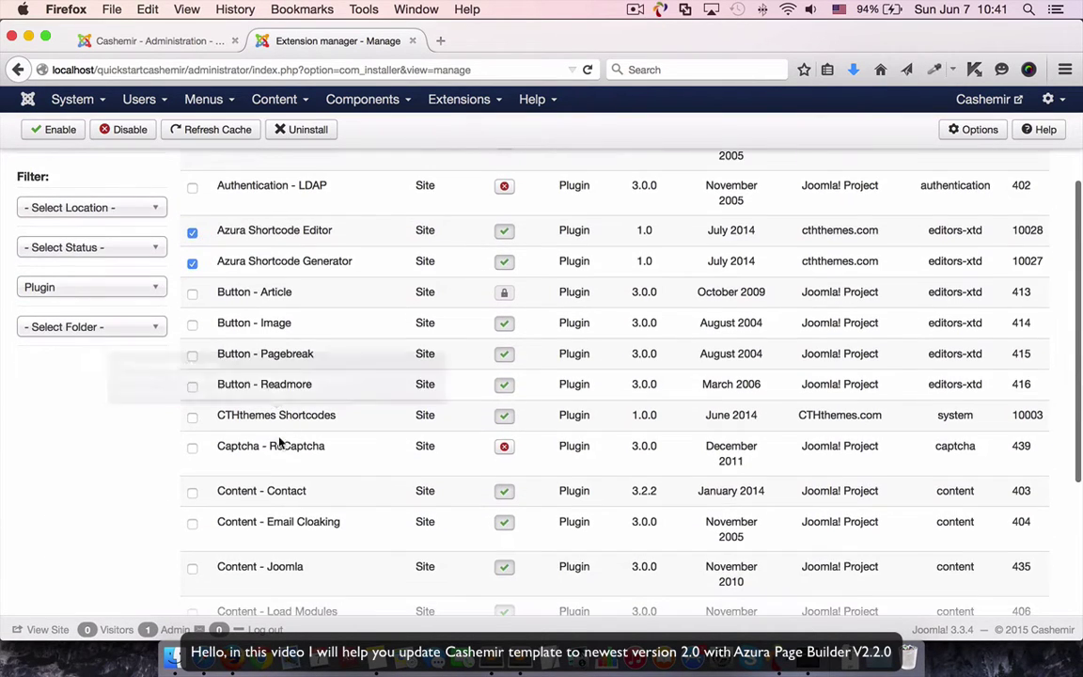
left_click(192, 417)
scroll(312, 421, "down", 9)
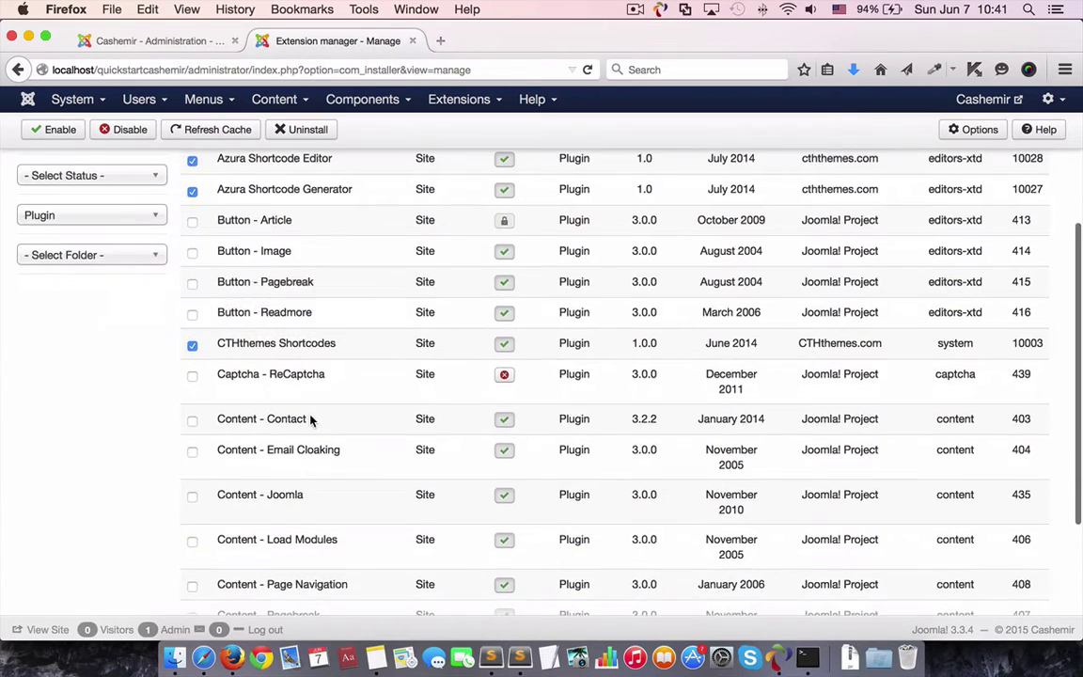
scroll(310, 418, "up", 12)
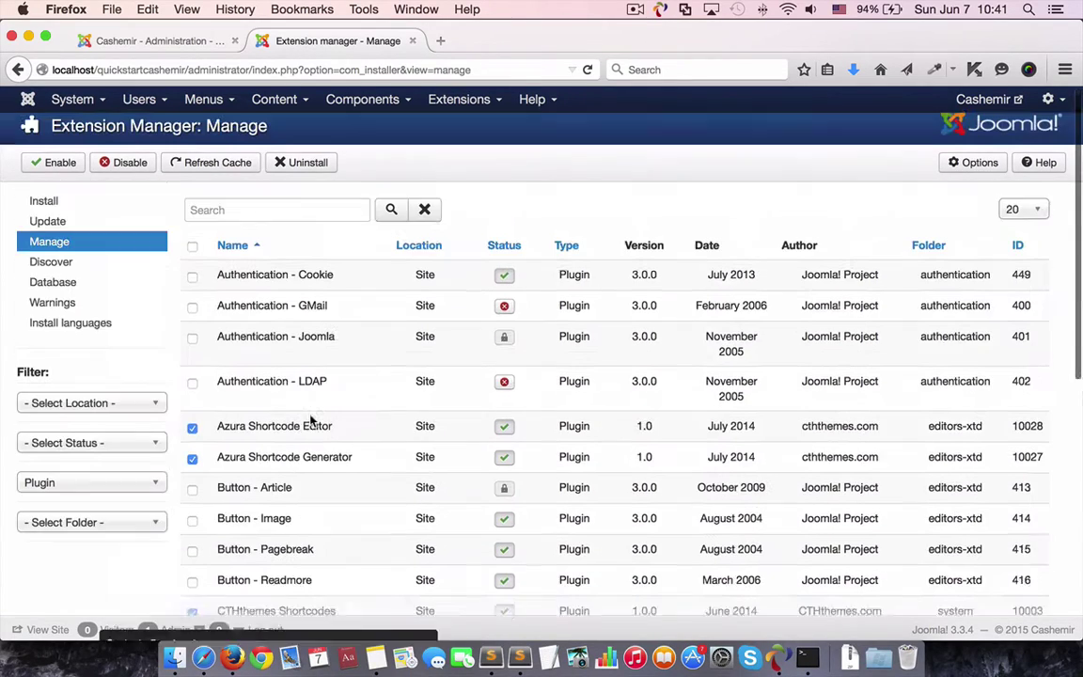
left_click(305, 171)
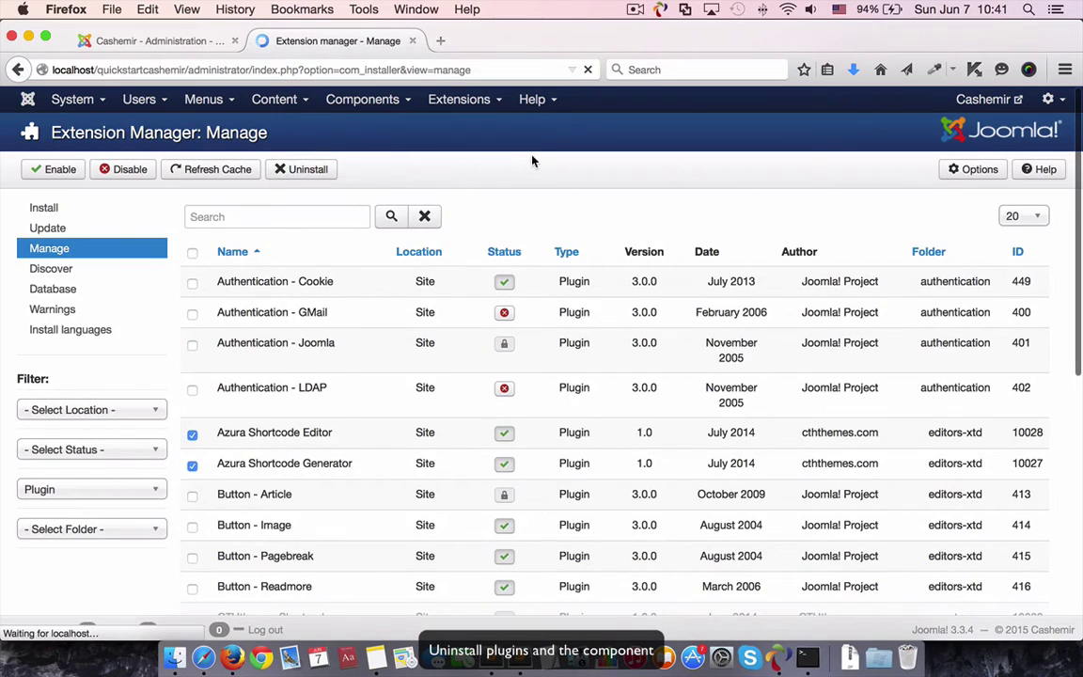
- Look through all three pages of the plugin list for remaining plugins authored by CTHthemes
scroll(314, 394, "down", 20)
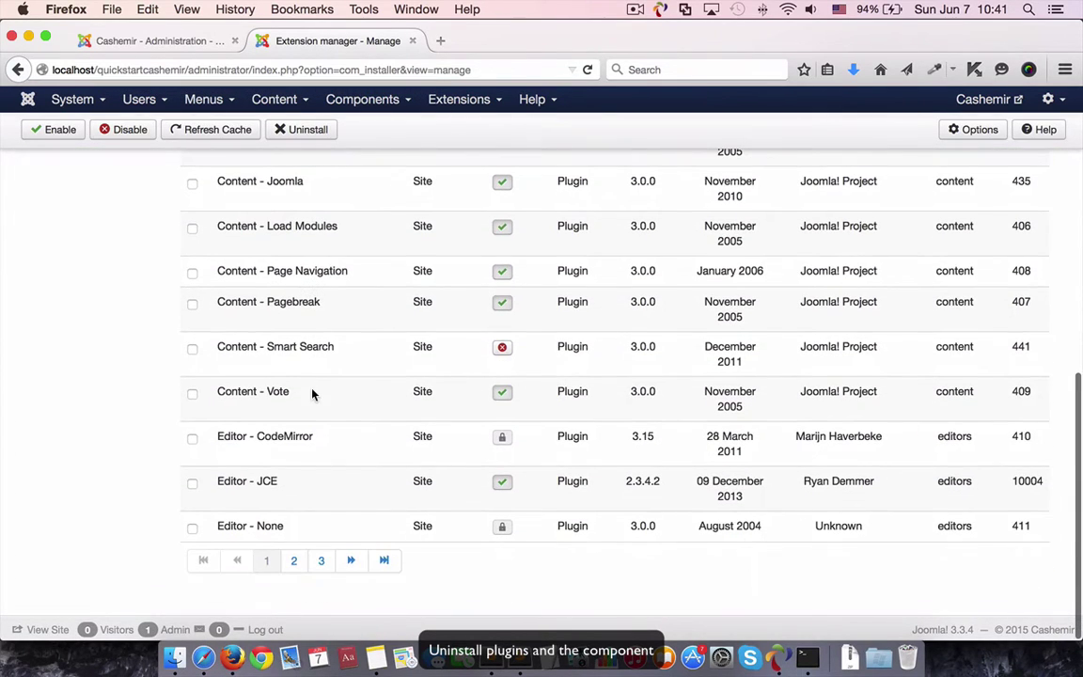
left_click(294, 560)
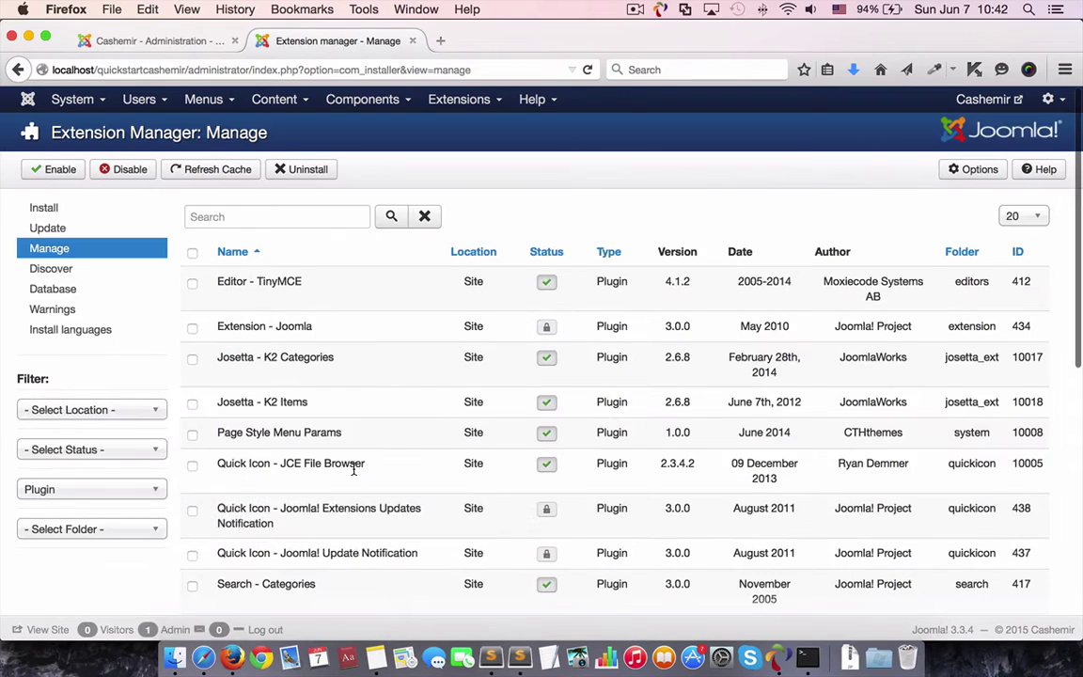
scroll(356, 498, "down", 5)
scroll(354, 473, "down", 12)
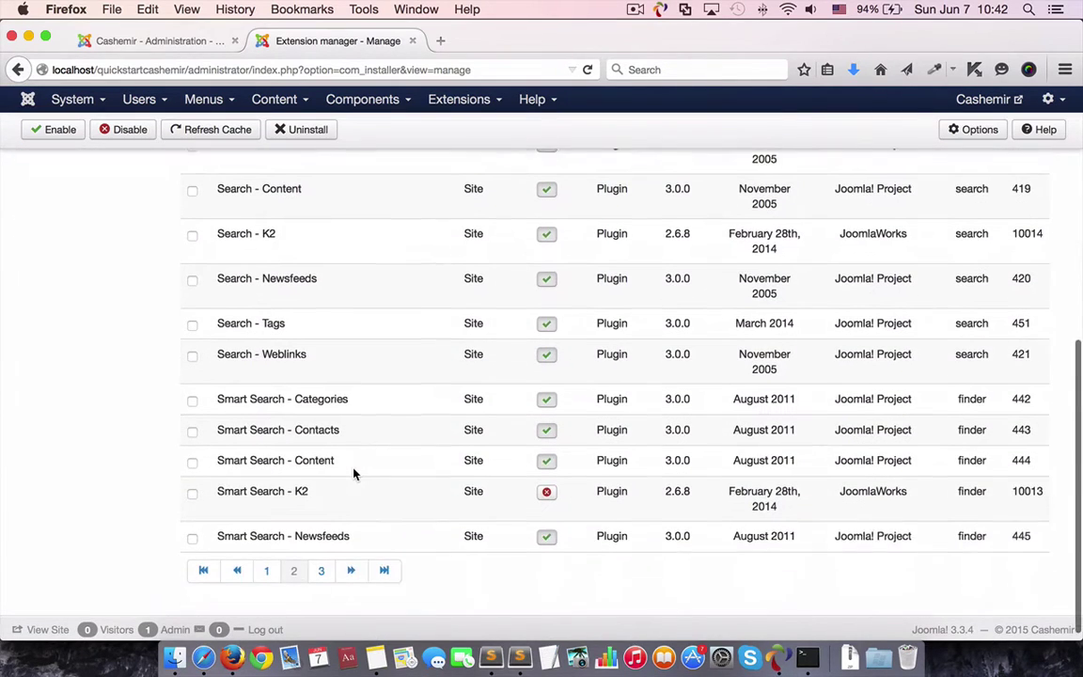
left_click(322, 562)
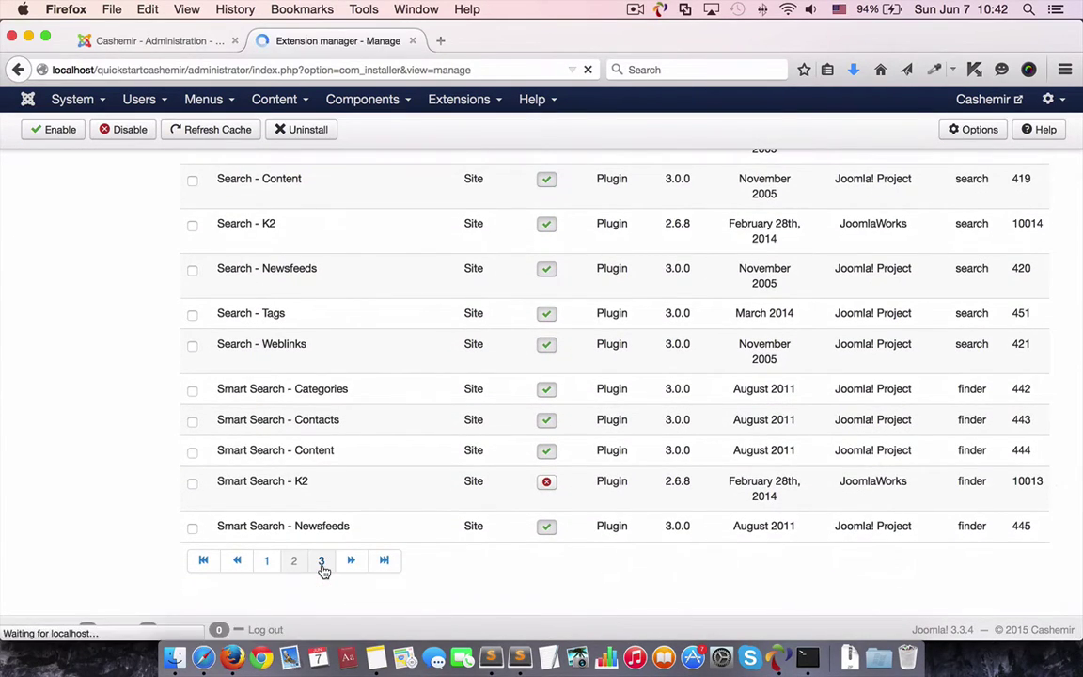
scroll(317, 460, "down", 13)
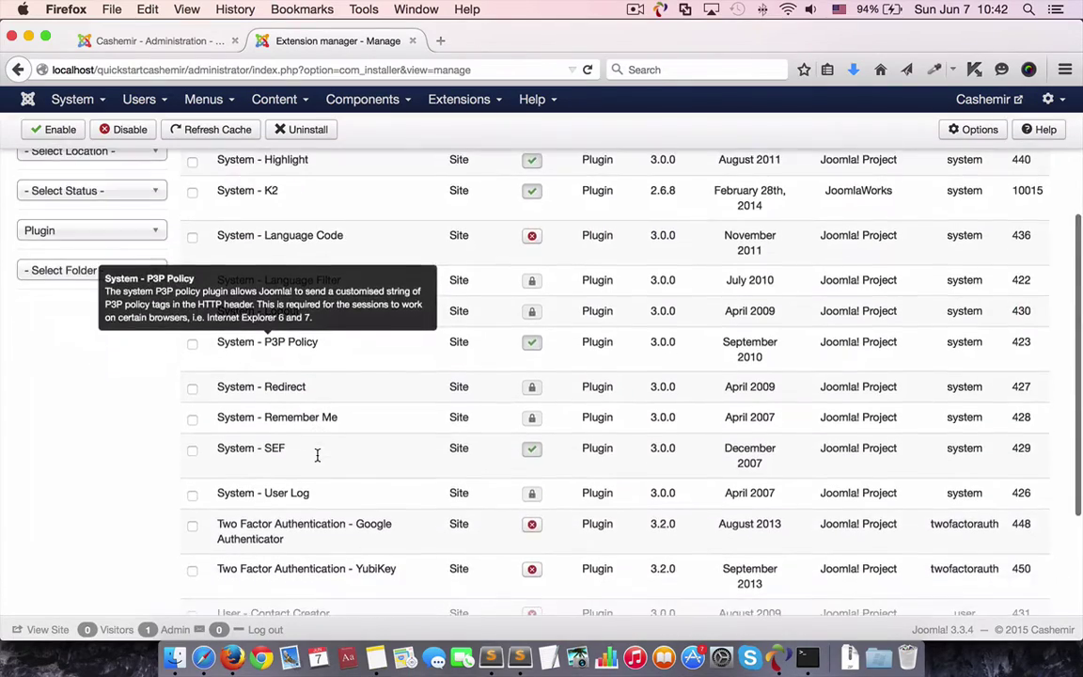
scroll(317, 457, "down", 3)
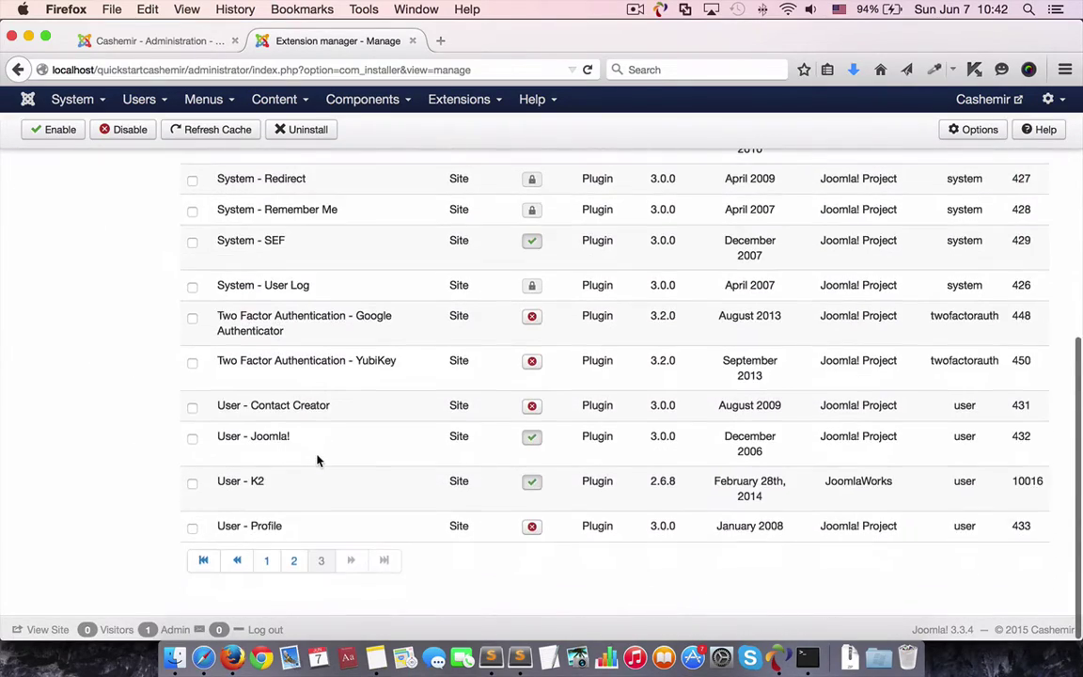
scroll(318, 460, "up", 13)
scroll(317, 460, "up", 2)
scroll(317, 458, "down", 10)
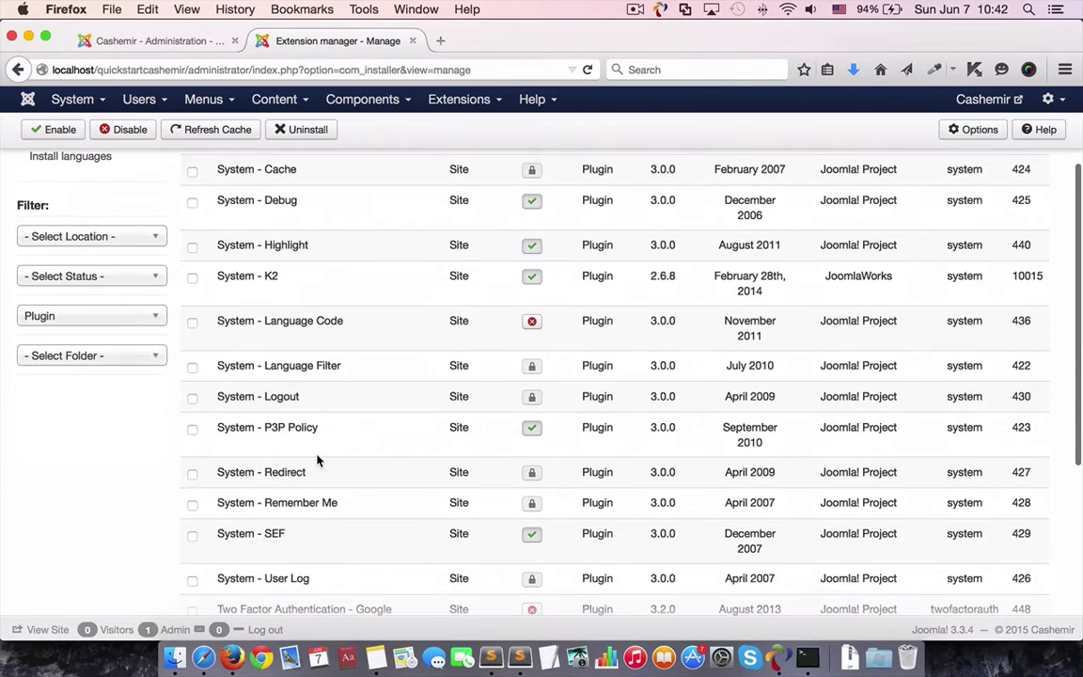
scroll(317, 460, "down", 5)
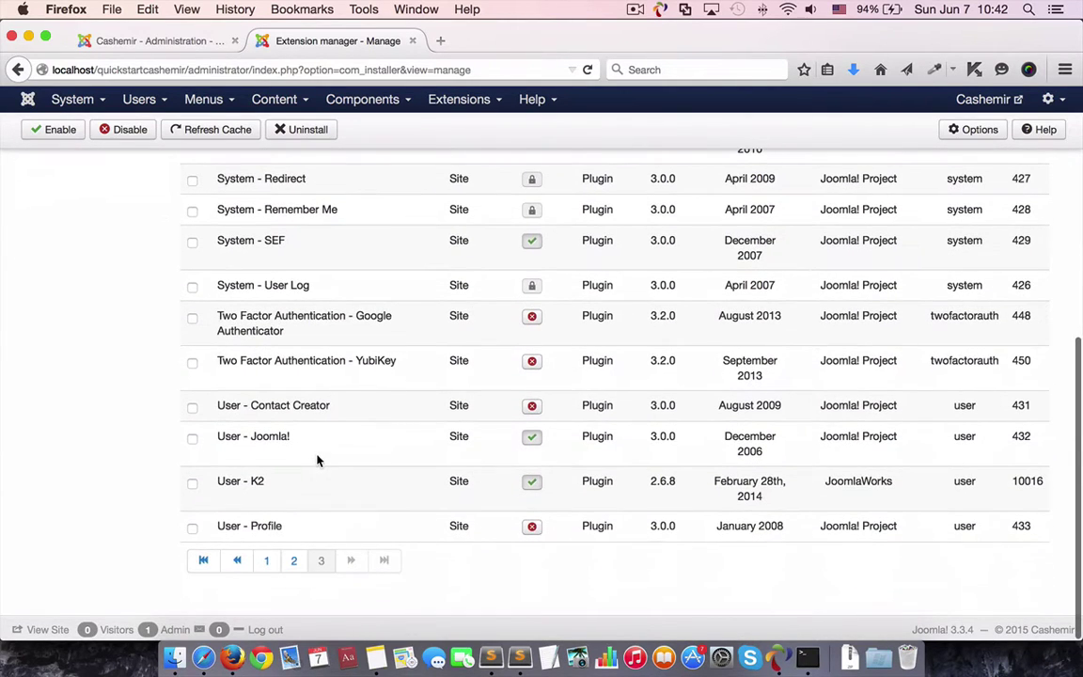
- Uninstall the Page Style Menu Params plugin found on page 2 of the plugin list
left_click(297, 561)
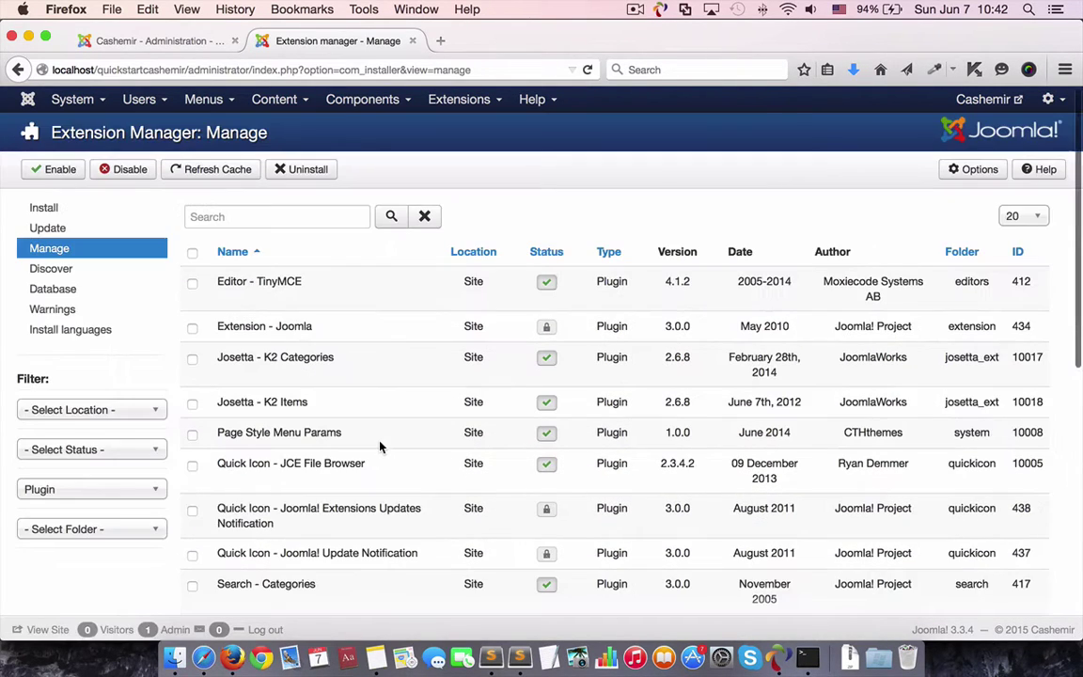
scroll(380, 447, "down", 3)
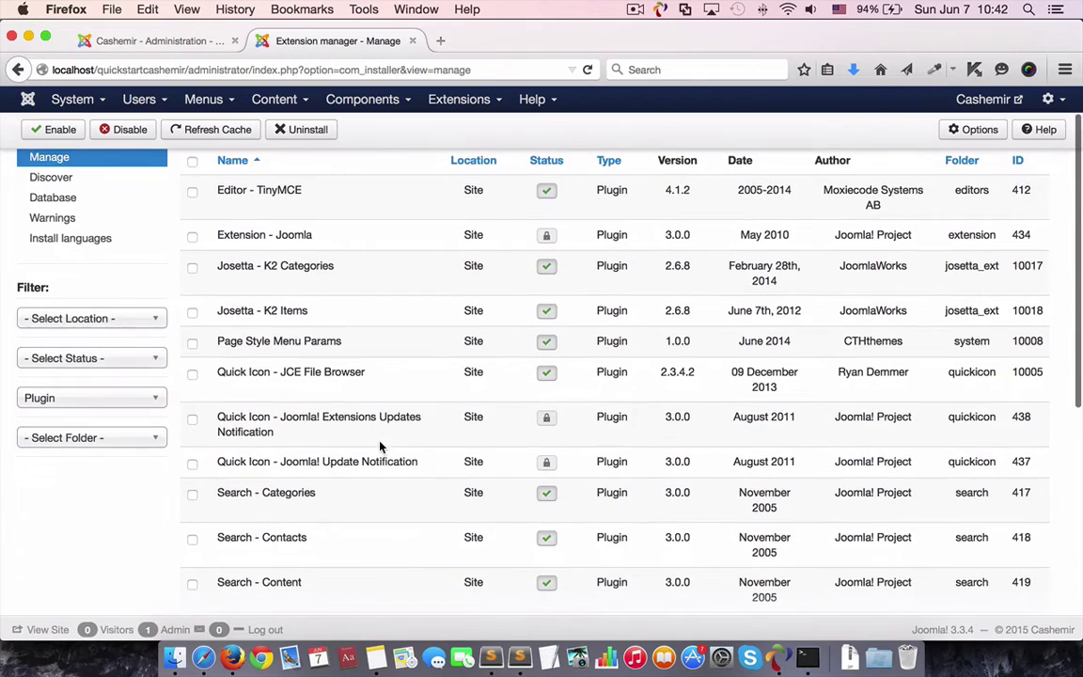
left_click(193, 346)
left_click(316, 129)
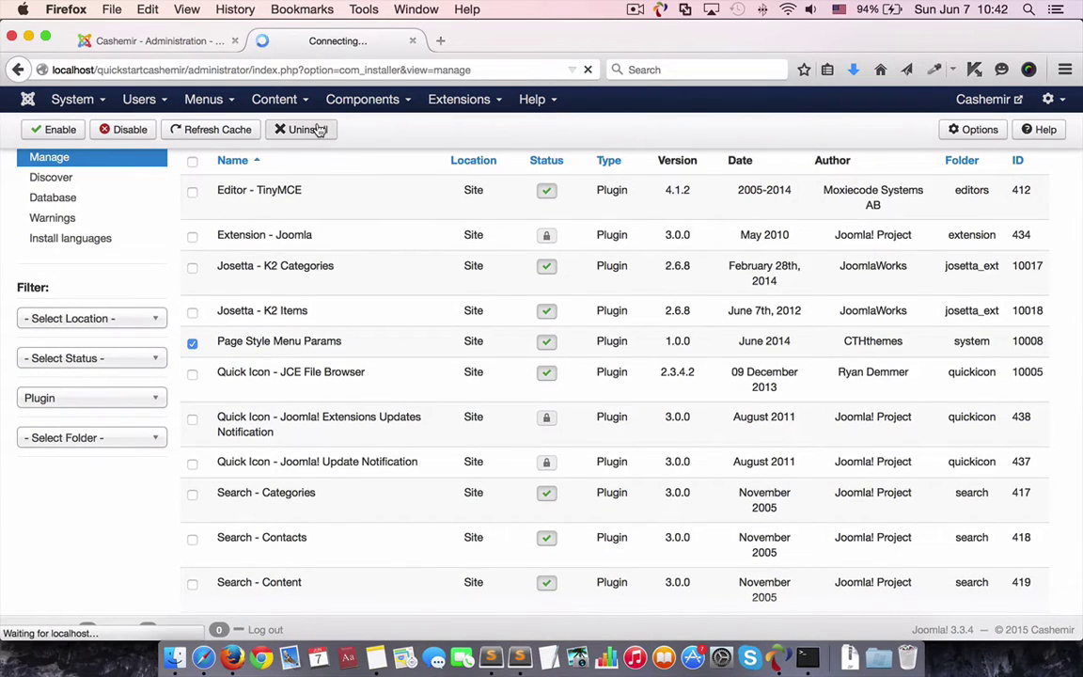
- Change the extension type filter to Component
scroll(150, 489, "down", 5)
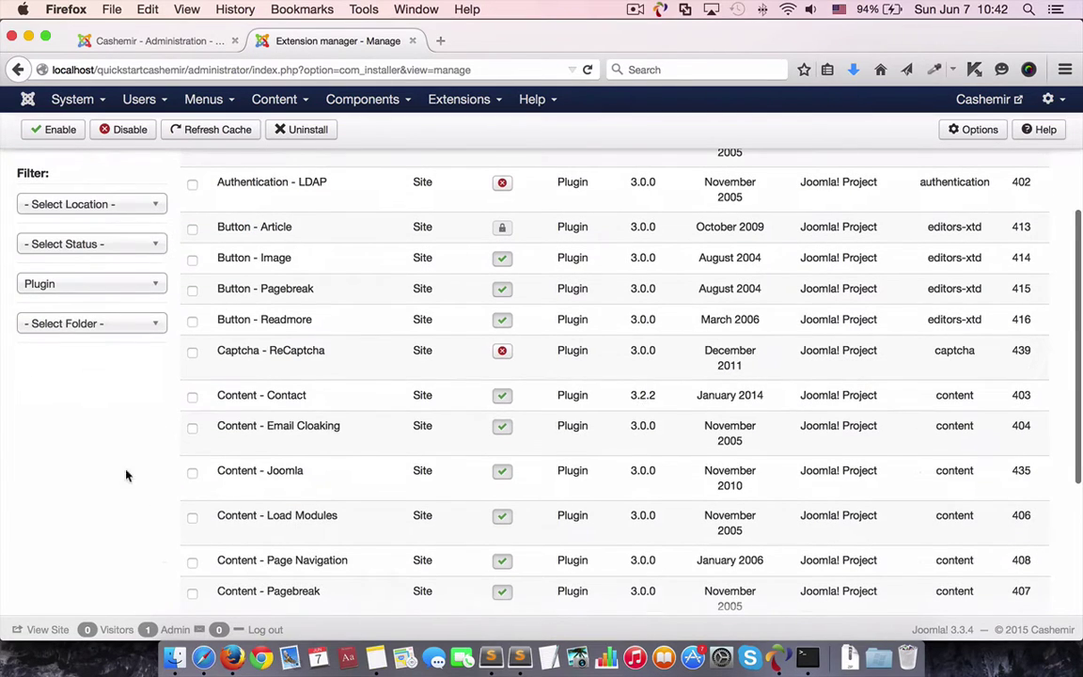
left_click(112, 285)
left_click(111, 332)
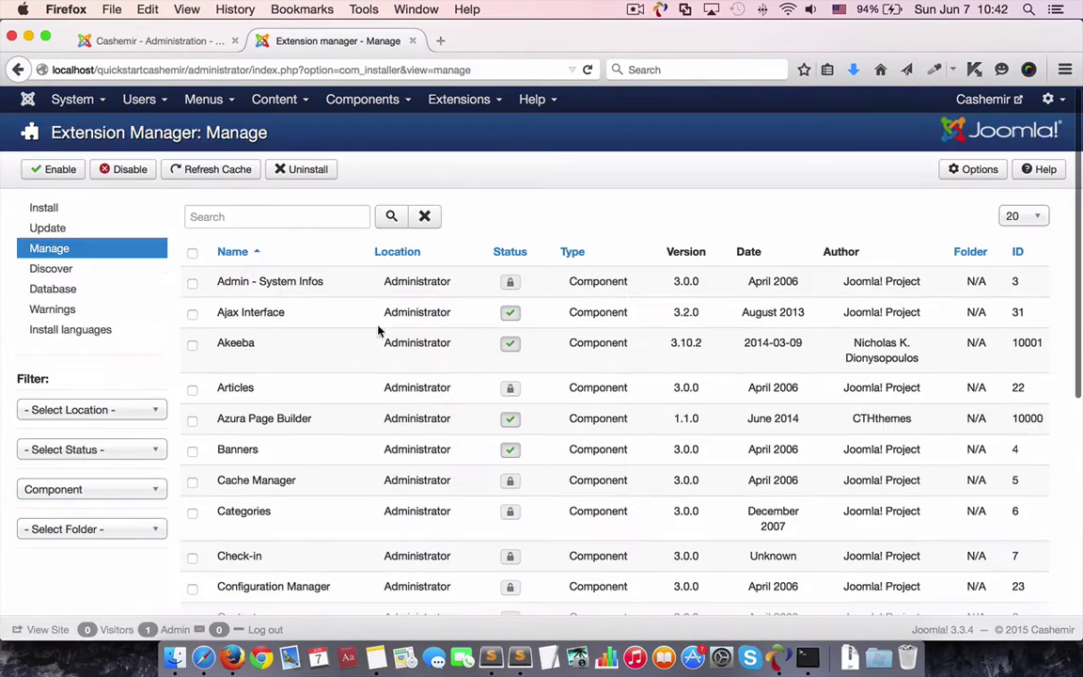
- Uninstall the Azura Page Builder component by CTHthemes
scroll(407, 404, "down", 5)
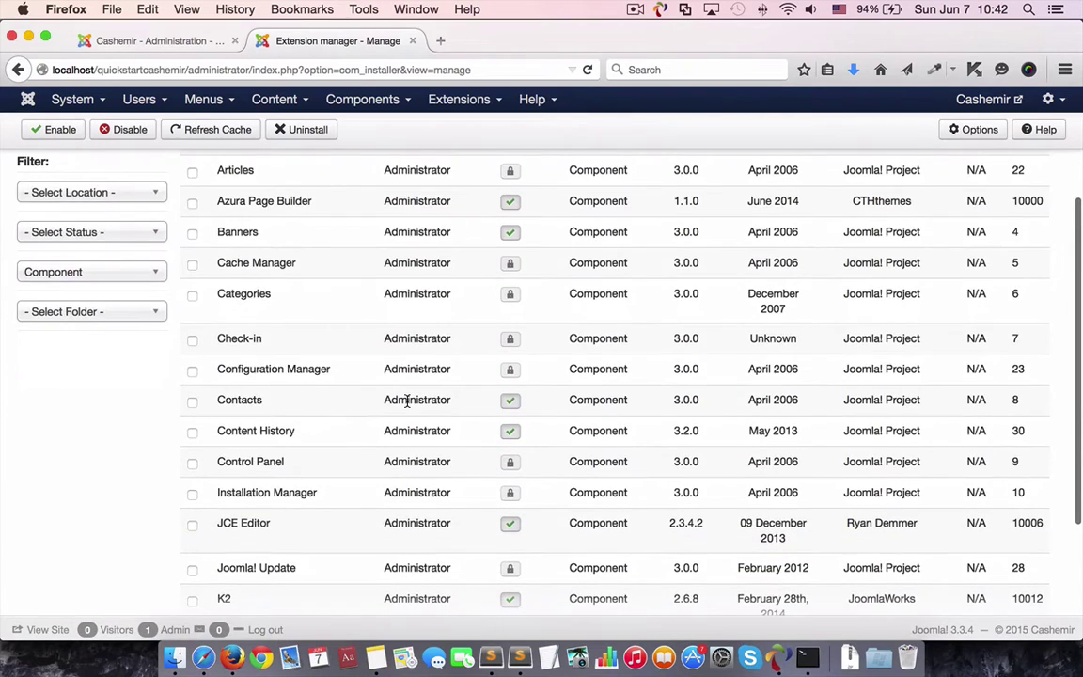
scroll(411, 399, "up", 2)
left_click_drag(211, 283, 961, 286)
left_click(1051, 287)
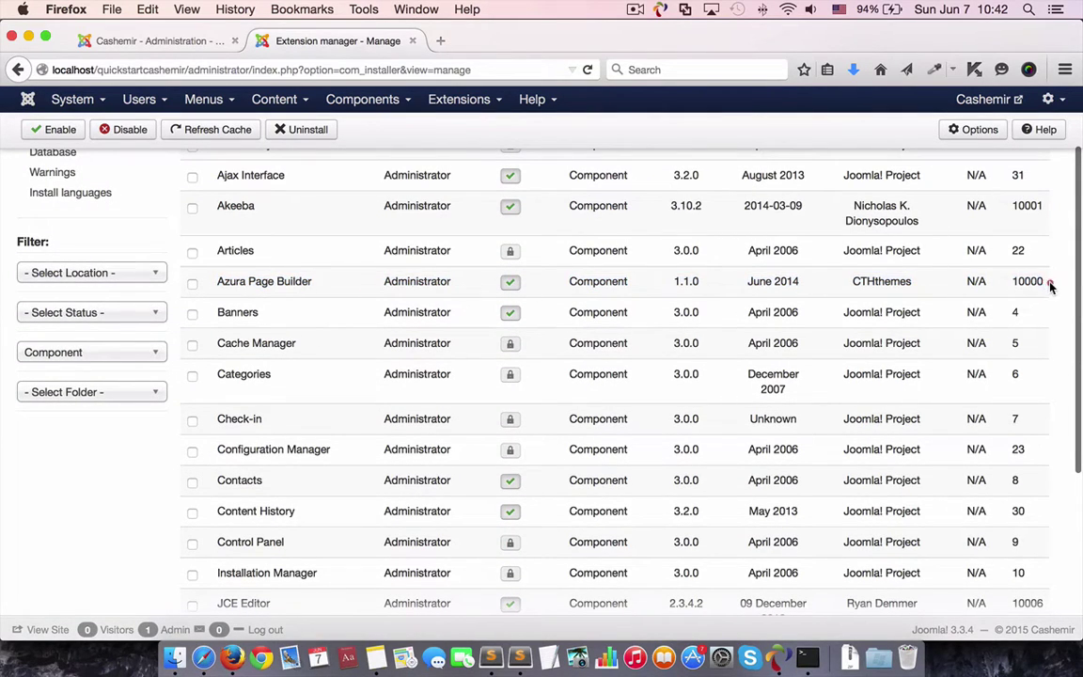
left_click(192, 283)
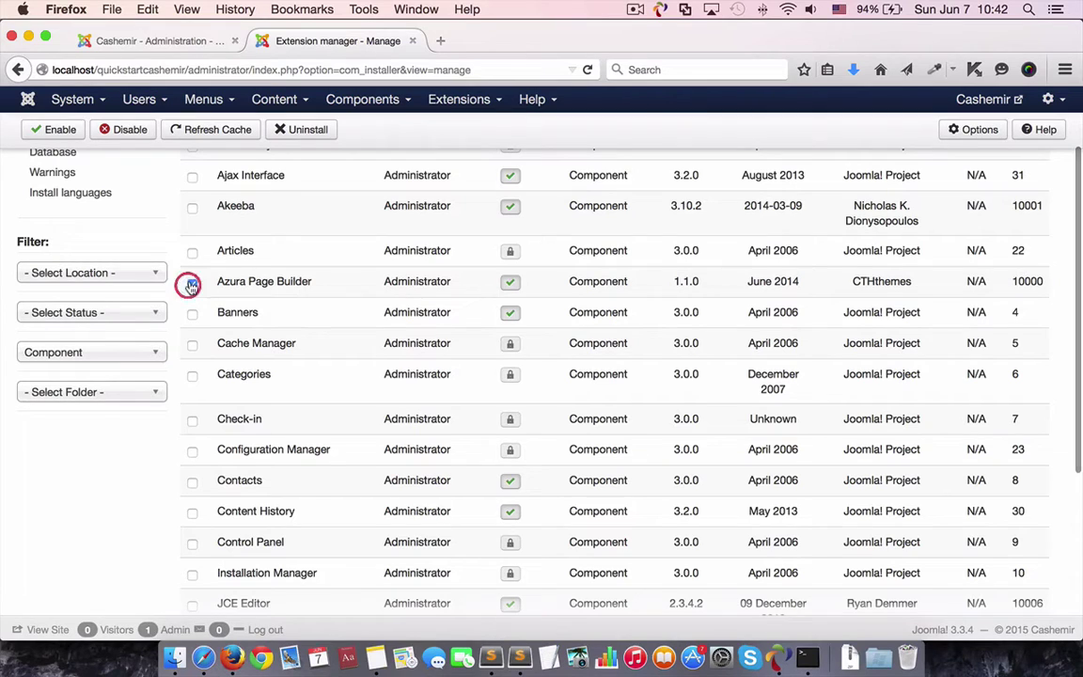
left_click(310, 129)
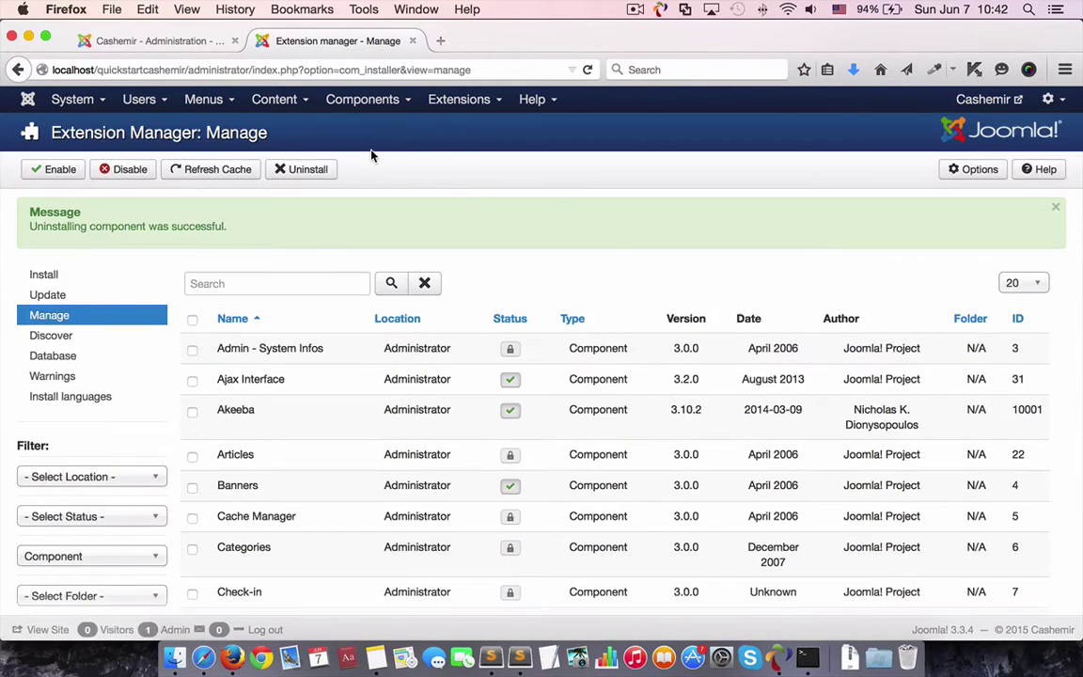
- Upload and install the template package tpl_cashemir.zip from the Template folder
left_click(113, 272)
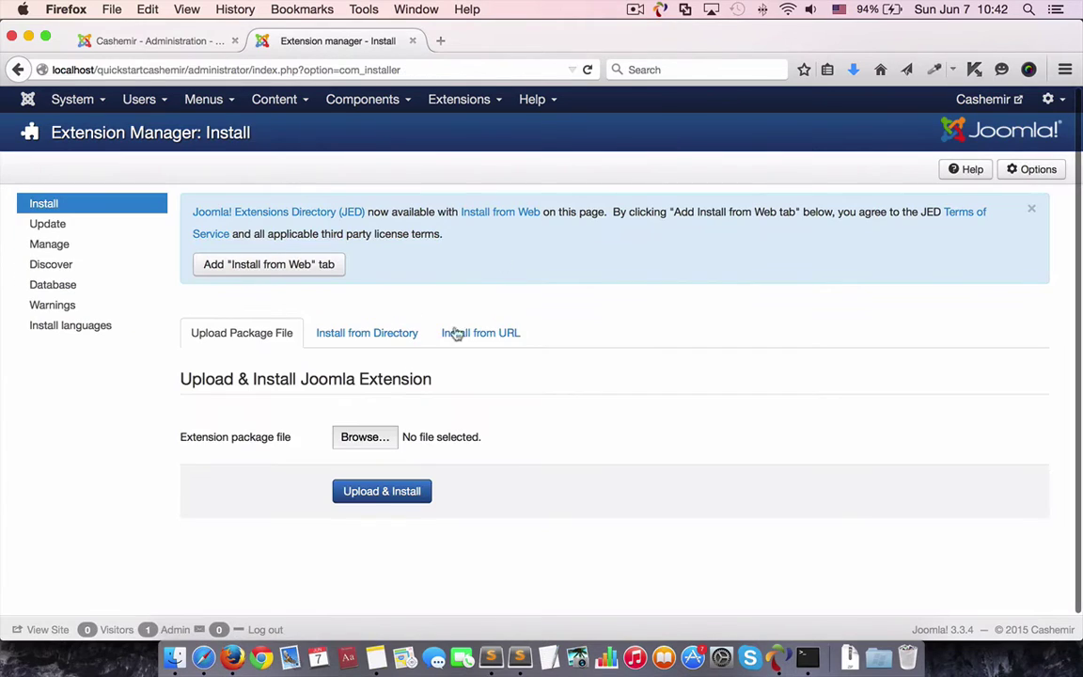
left_click(366, 439)
left_click(437, 109)
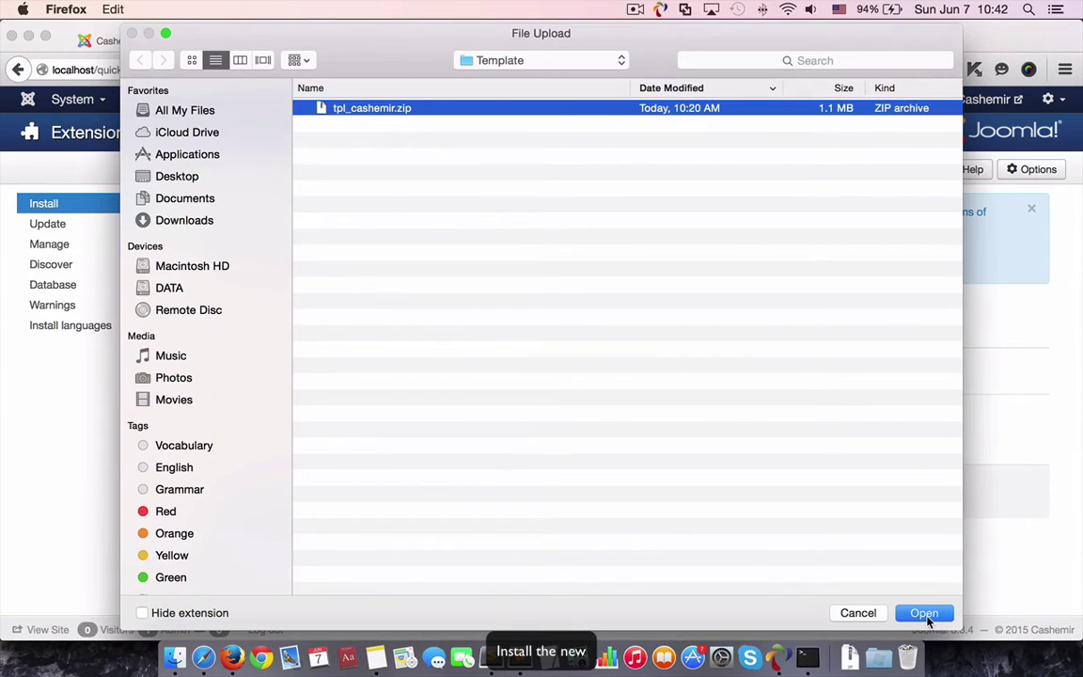
left_click(926, 616)
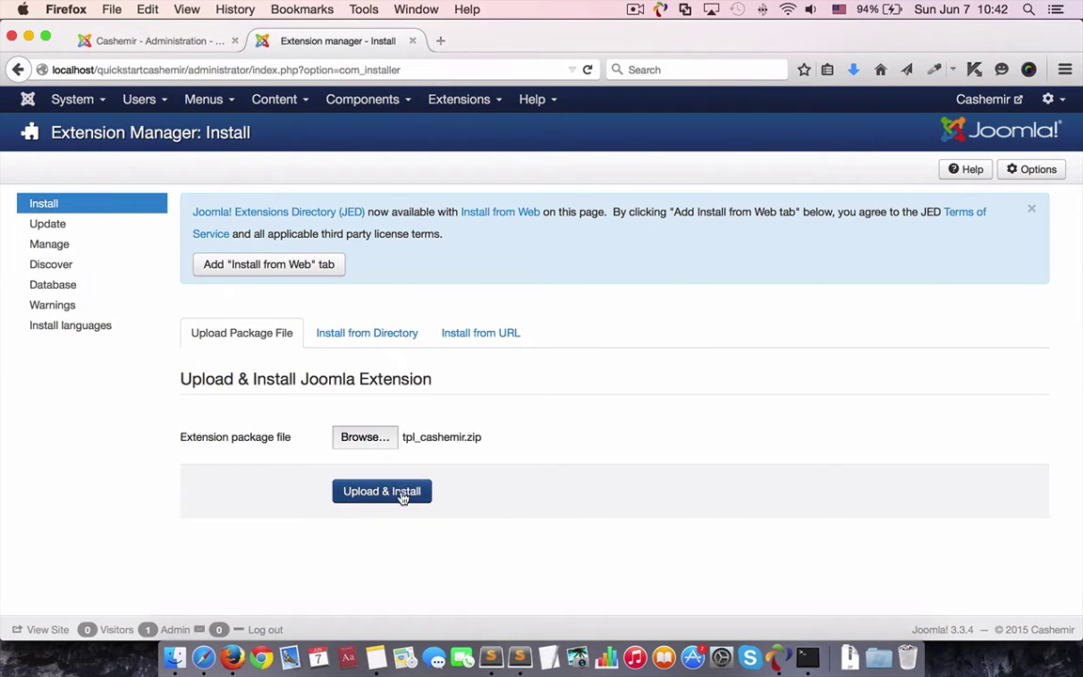
left_click(402, 496)
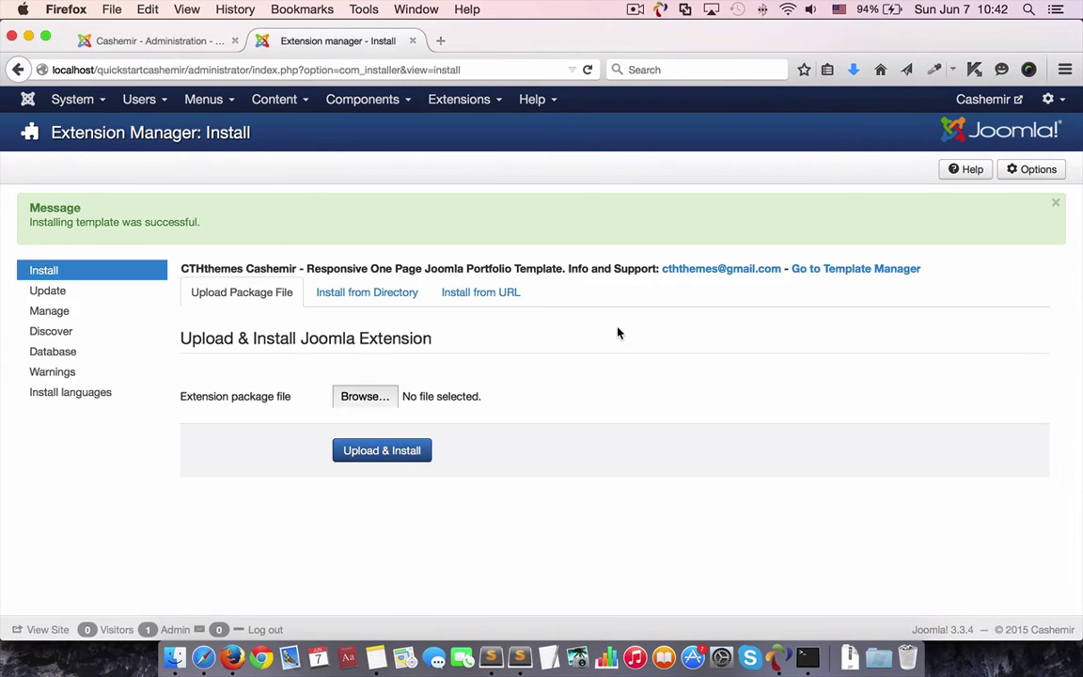
- Upload and install the component package com_azurapagebuilder_v2.2.0.zip from the Components folder inside Quickstart
left_click(365, 399)
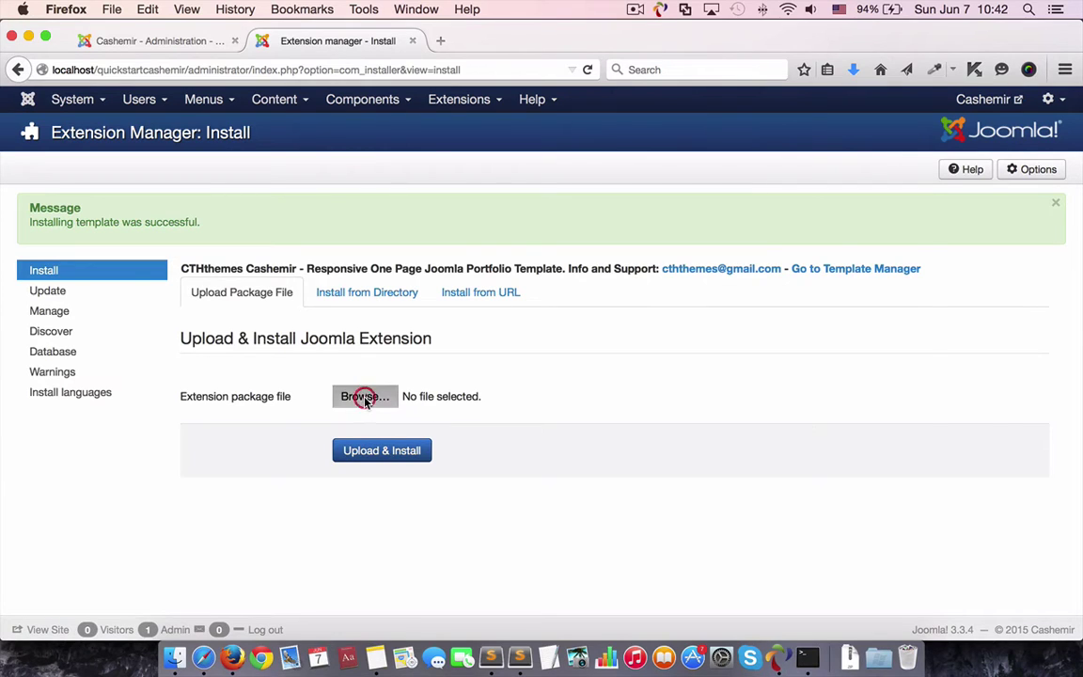
left_click(508, 60)
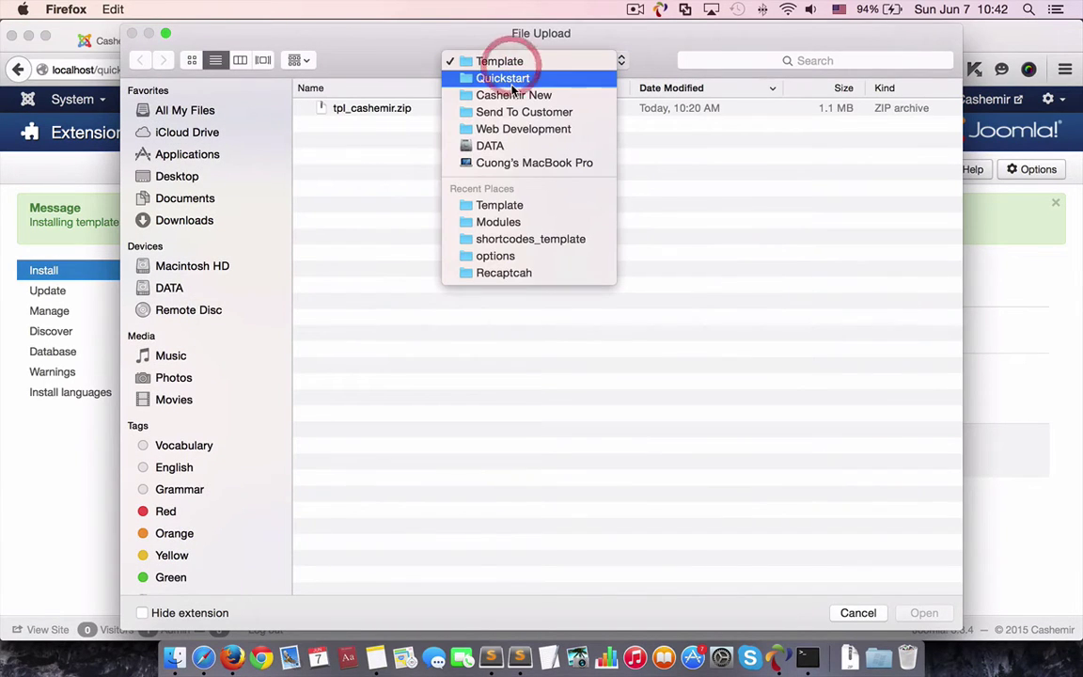
left_click(514, 86)
double_click(369, 125)
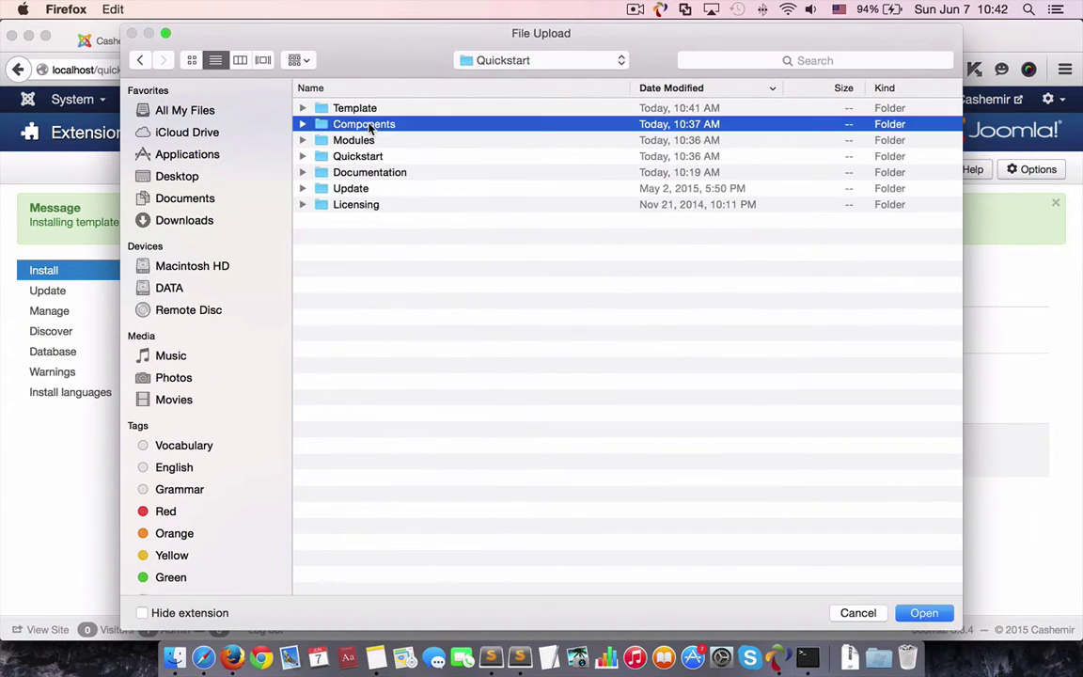
left_click(414, 109)
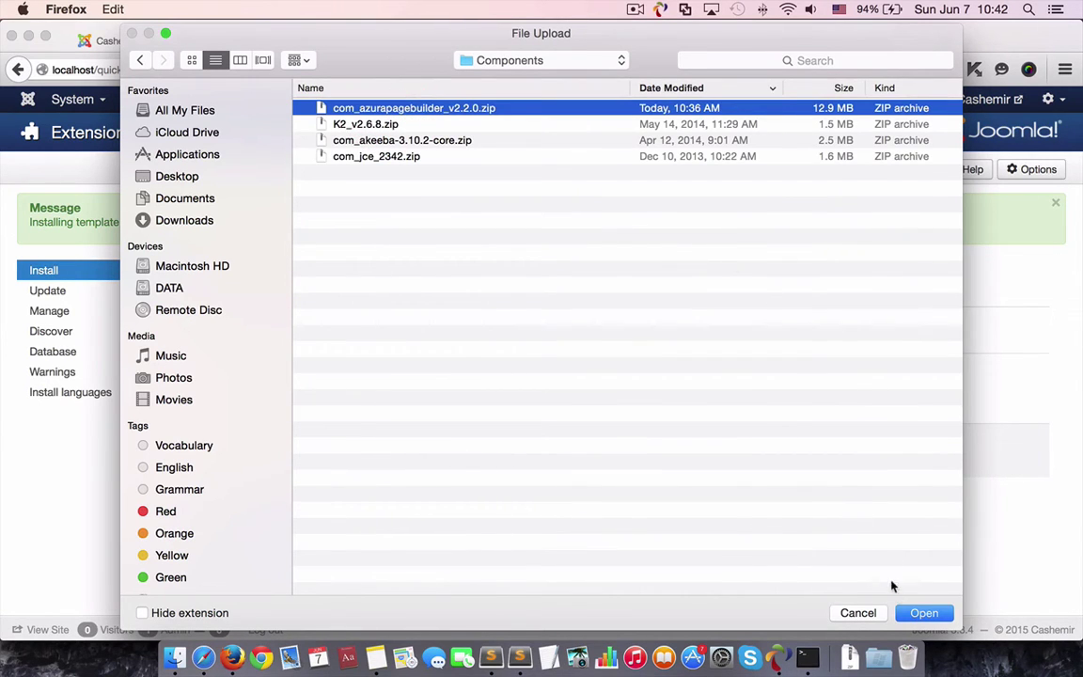
left_click(912, 613)
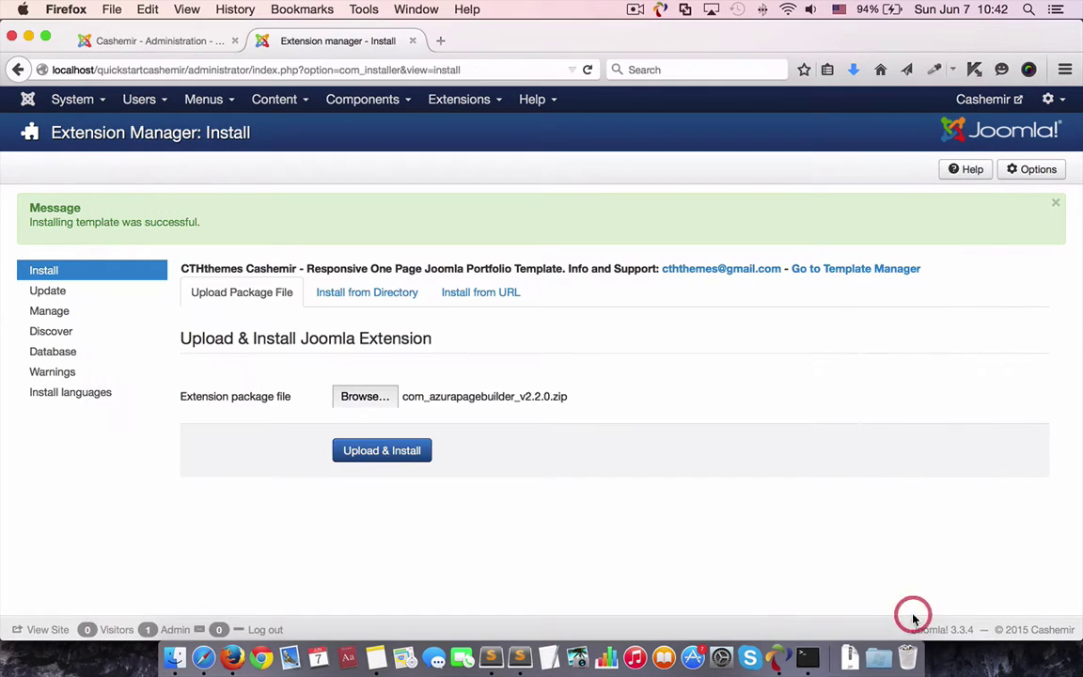
left_click(392, 459)
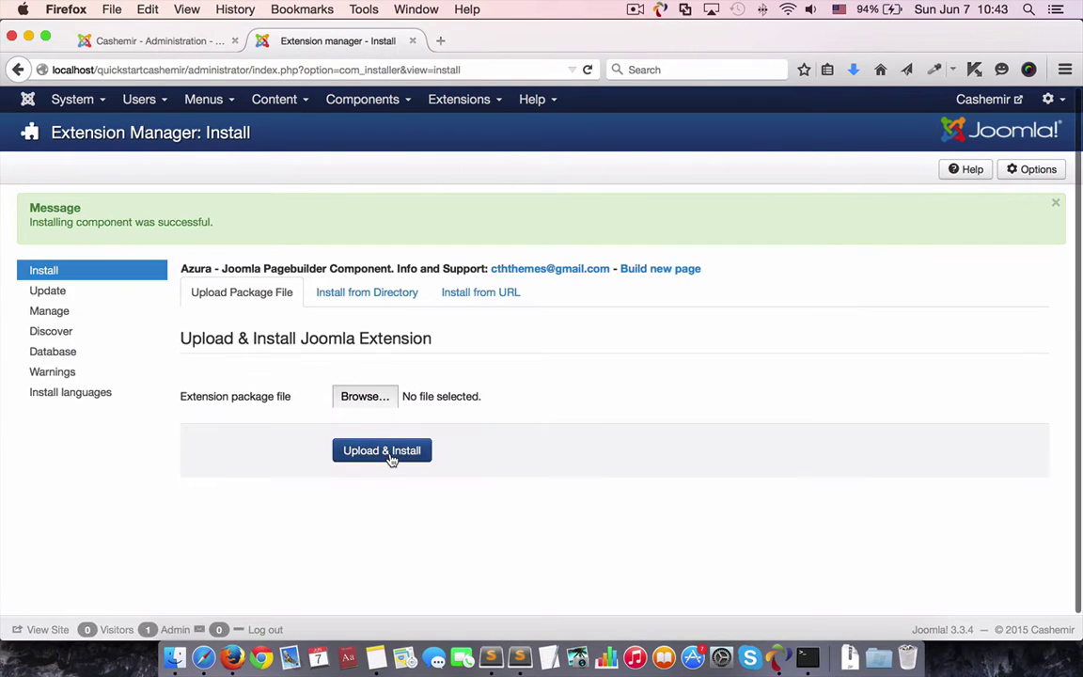
- Upload and install the module package mod_cthgmap.zip from the Modules folder inside Quickstart
left_click(366, 398)
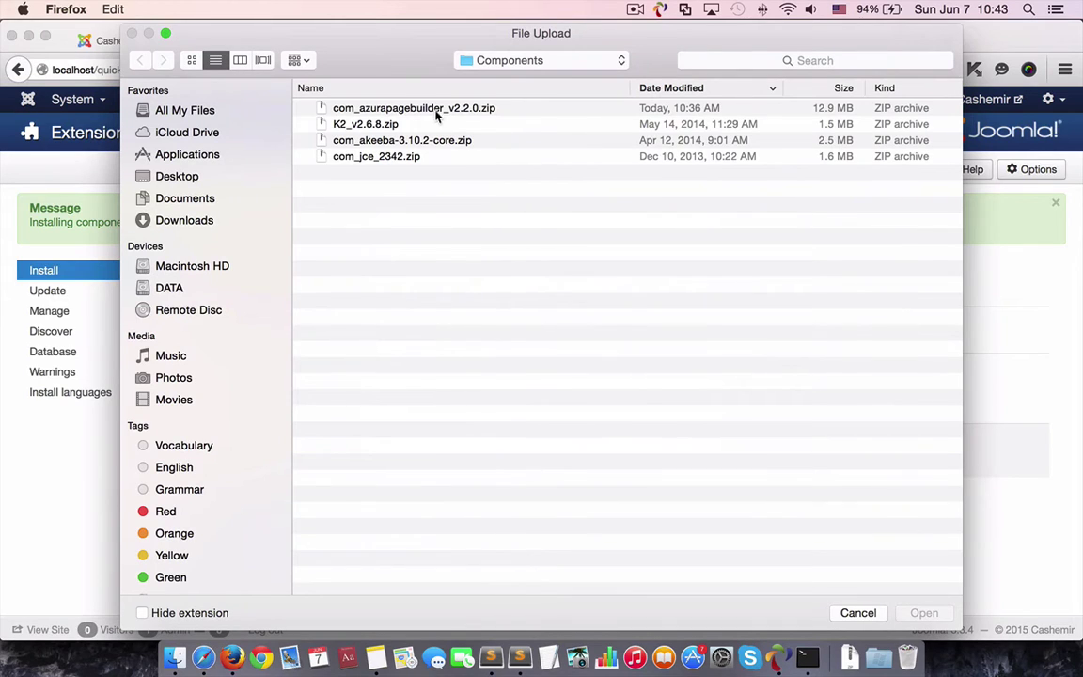
left_click(524, 63)
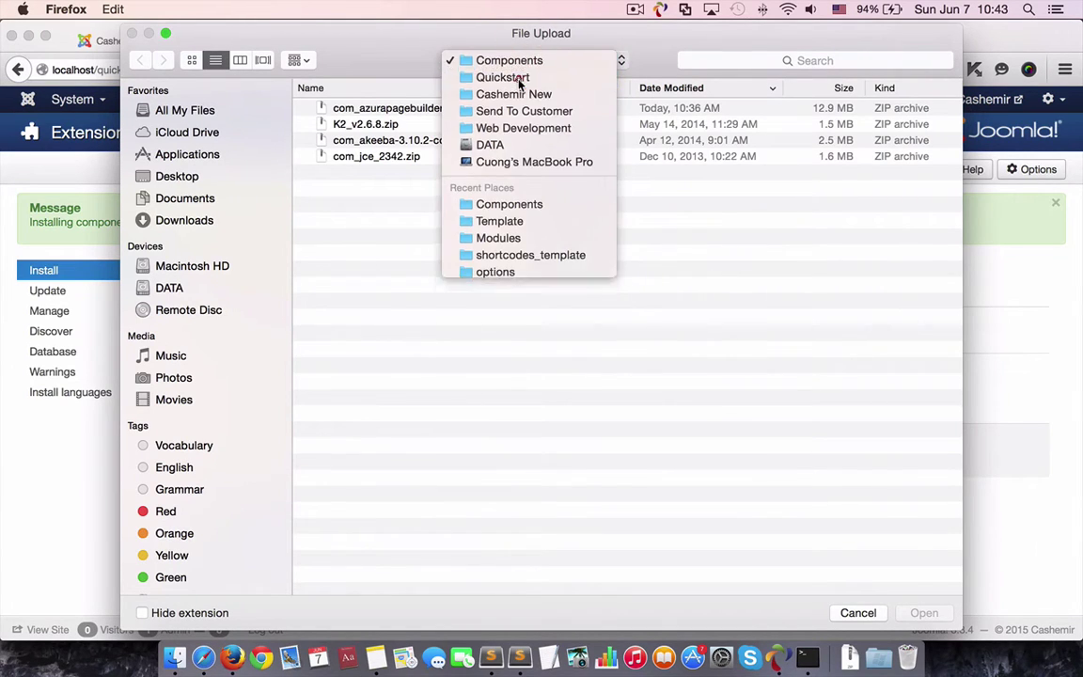
left_click(510, 78)
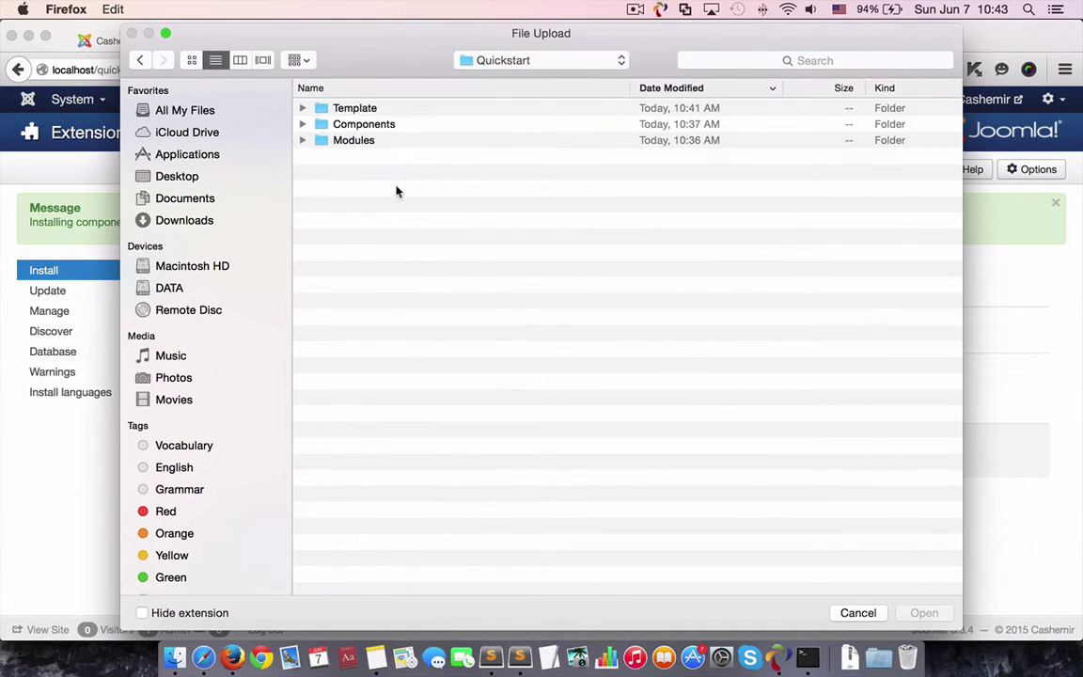
double_click(356, 141)
left_click(365, 107)
left_click(365, 107)
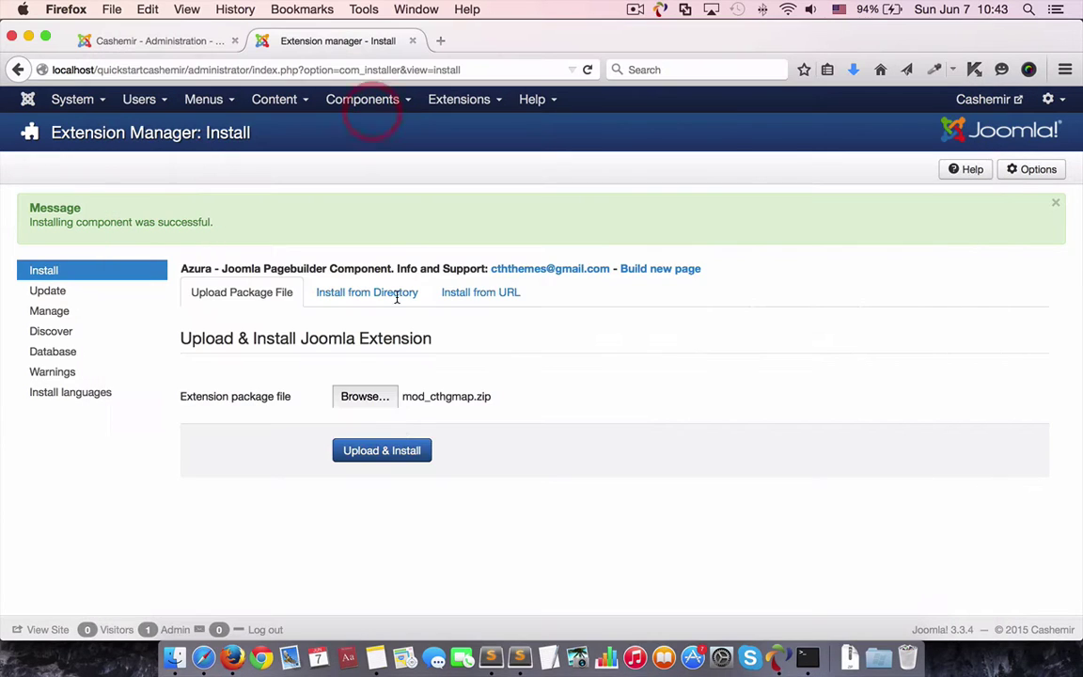
left_click(396, 452)
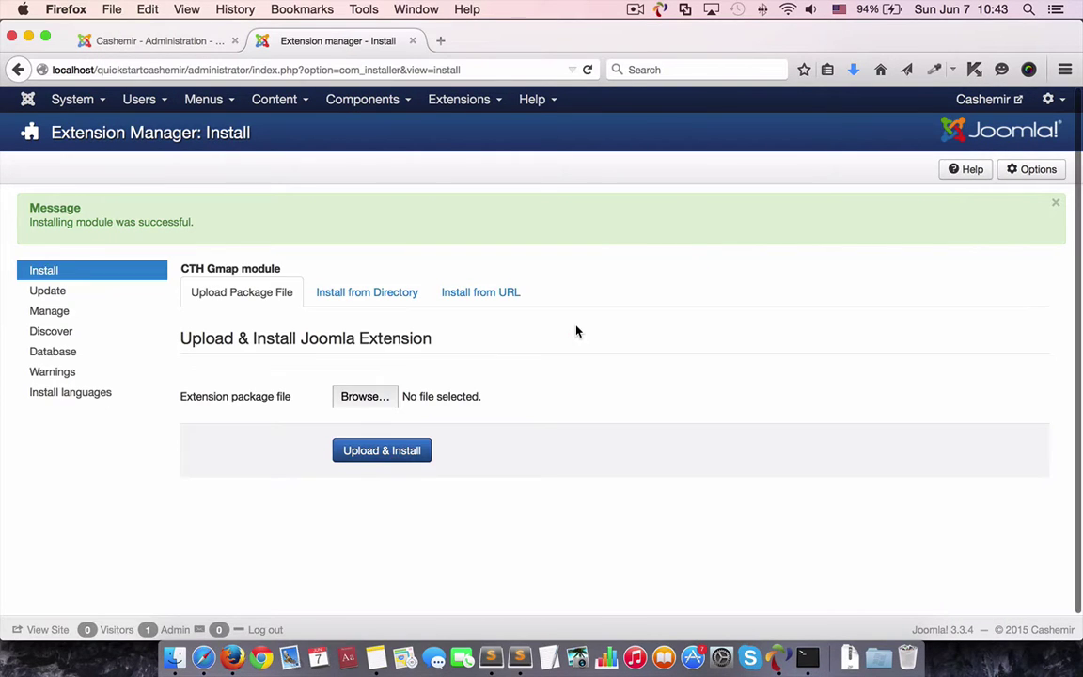
- Upload and install the module package mod_cthcontact.zip from the Modules folder
left_click(374, 400)
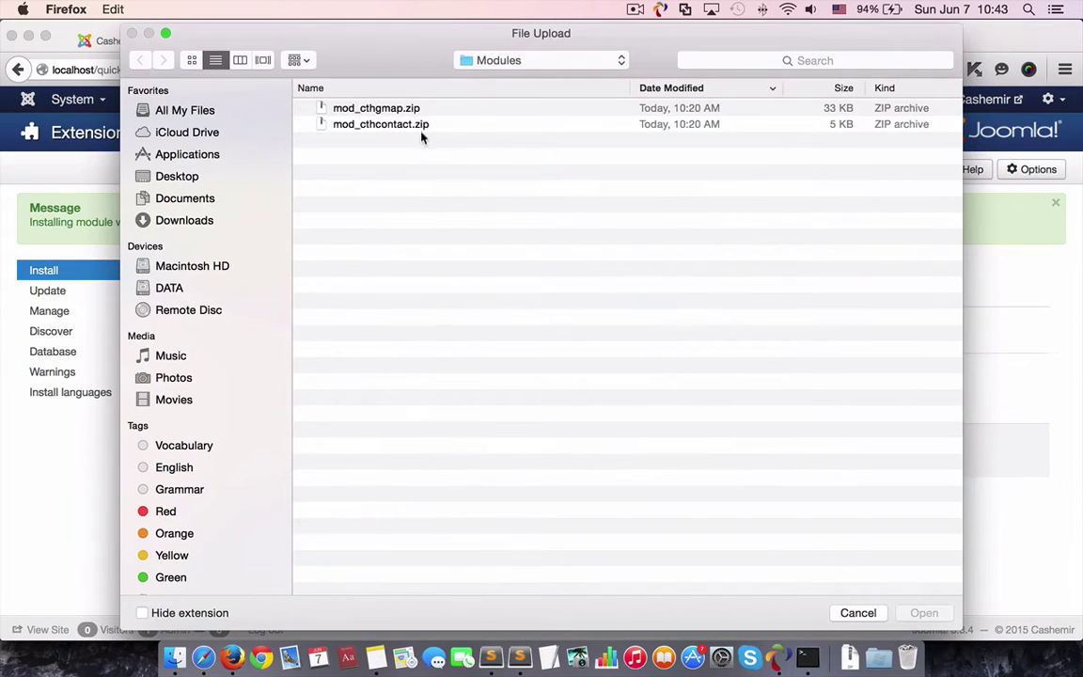
left_click(419, 126)
left_click(420, 126)
left_click(391, 449)
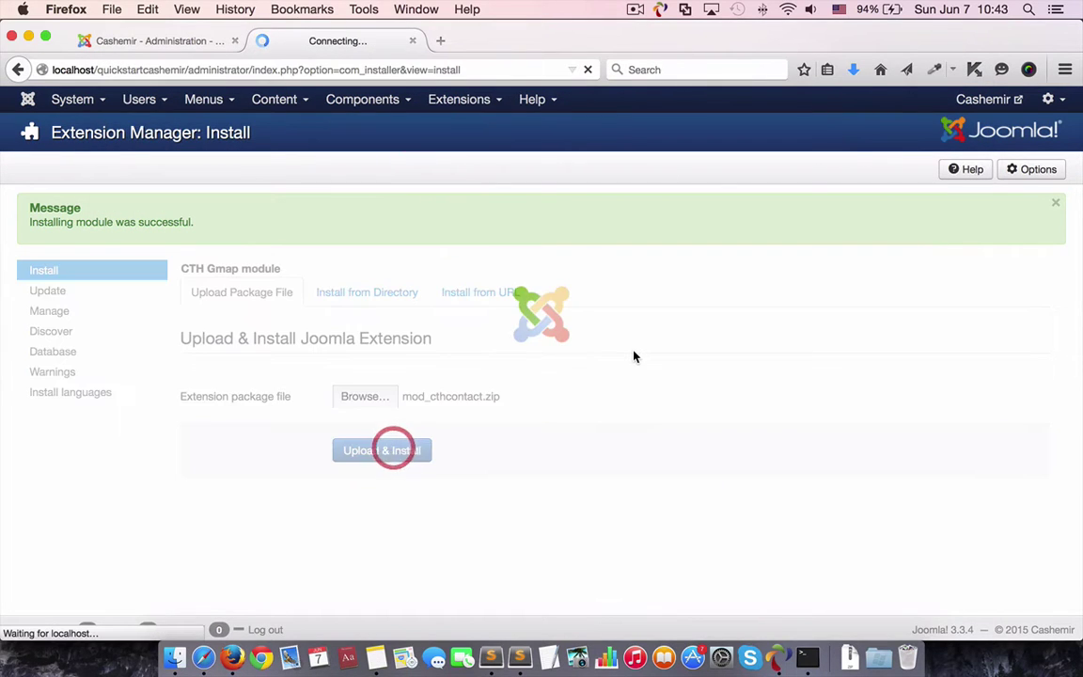
- Go to the Template Manager and open the Cashemir - Default style for editing
left_click(451, 106)
mouse_move(366, 108)
mouse_move(455, 107)
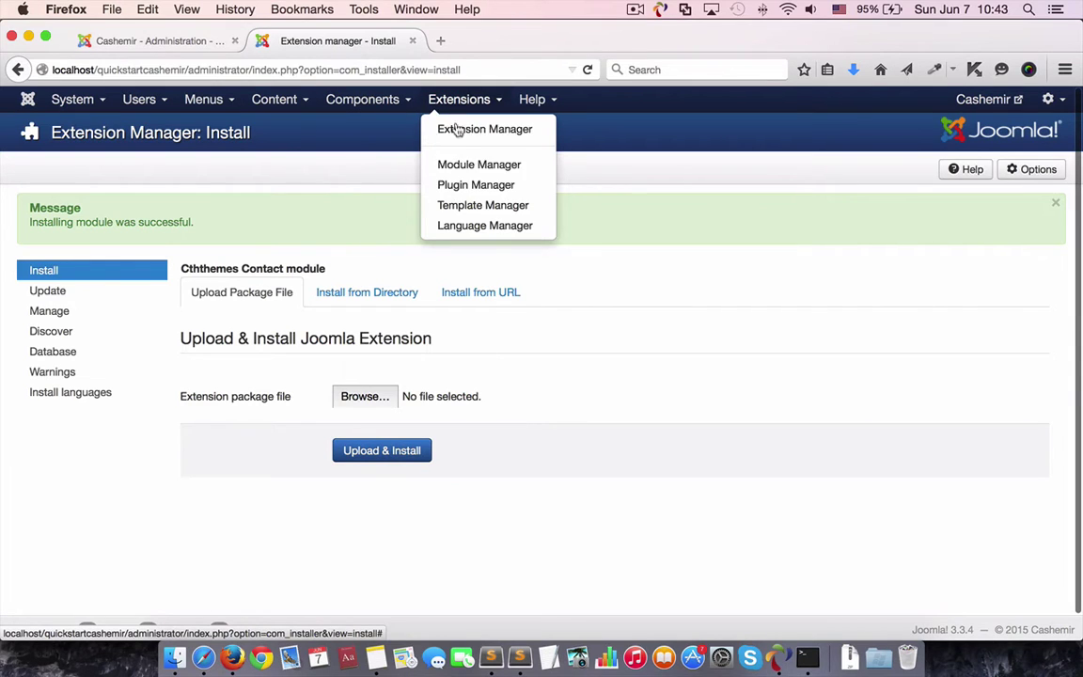
left_click(473, 206)
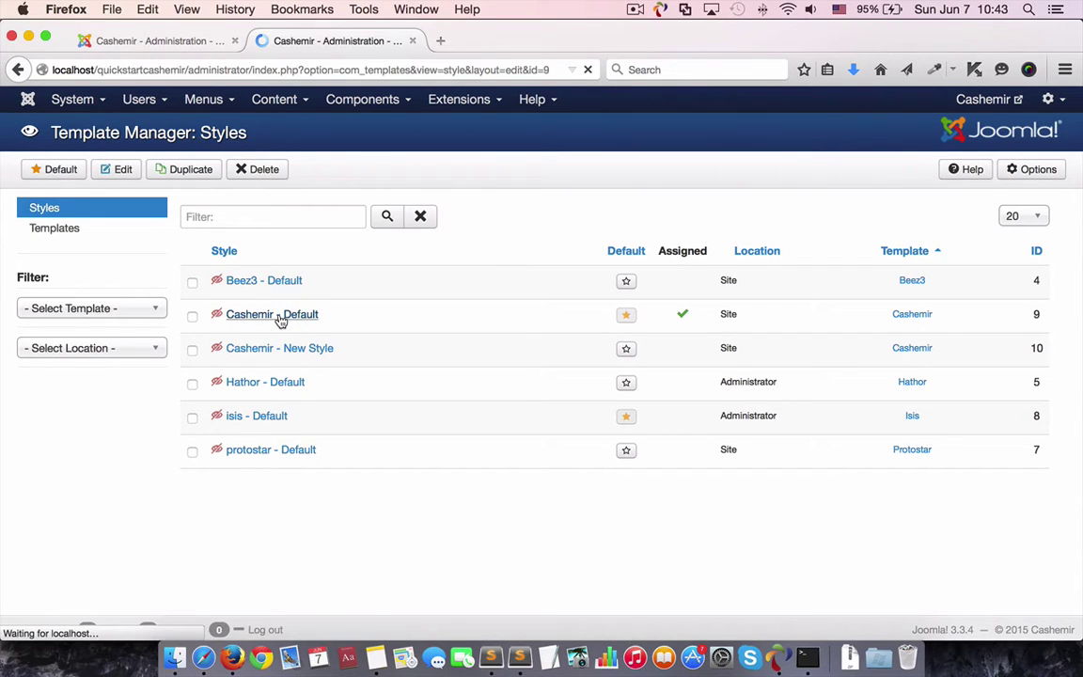
- Set the Cashemir - Default style's menu style to Left Menu and its layout content to Fullwidth
scroll(561, 362, "down", 5)
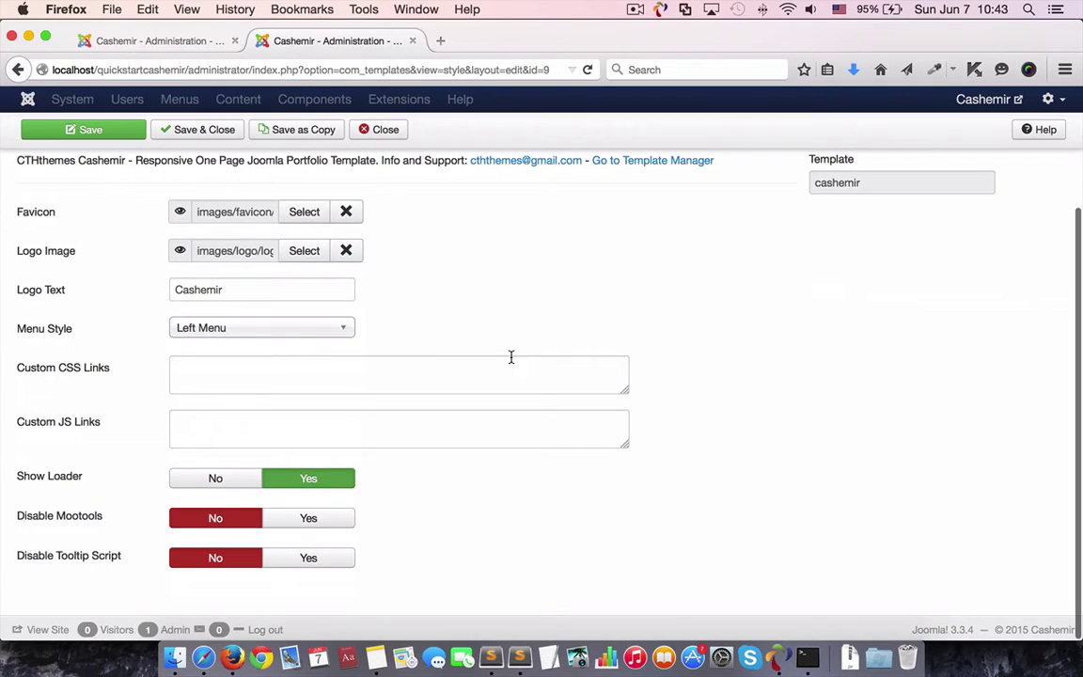
left_click(310, 328)
left_click(301, 345)
left_click(725, 315)
scroll(686, 460, "up", 5)
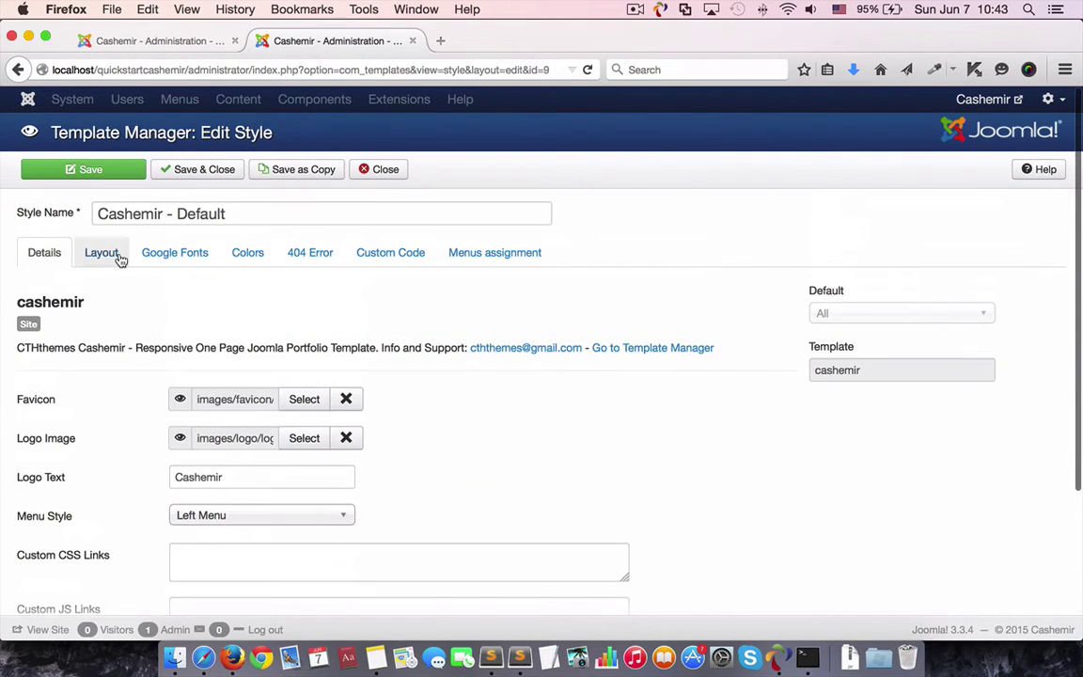
left_click(120, 255)
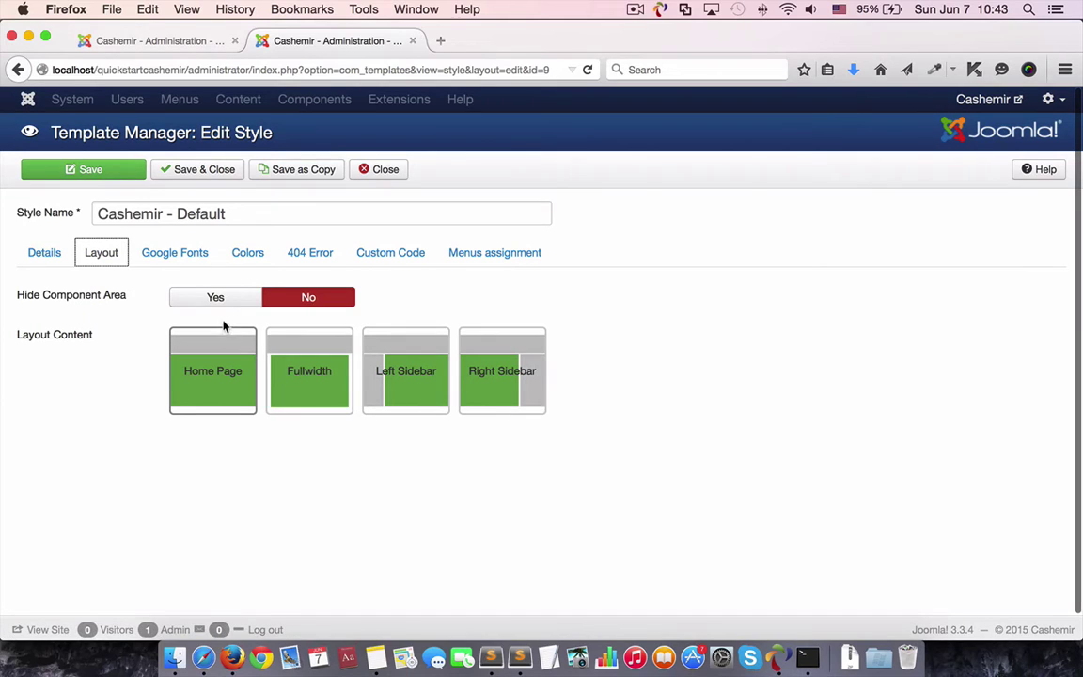
left_click(309, 374)
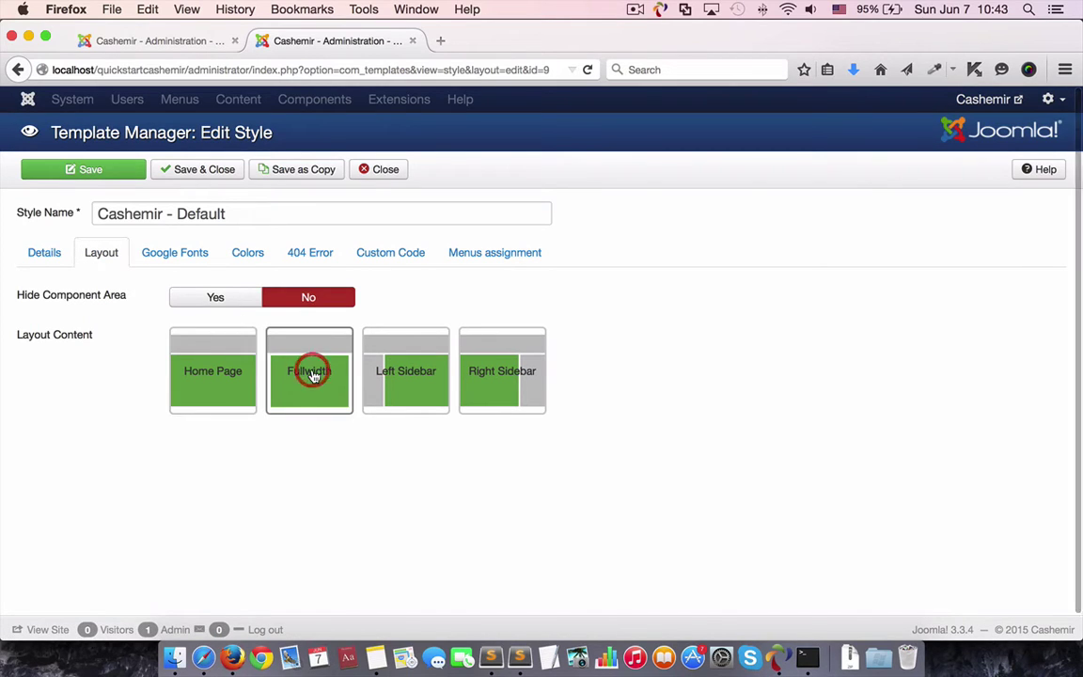
- Reset the Google fonts and the colors of the Cashemir - Default style to their defaults
left_click(177, 262)
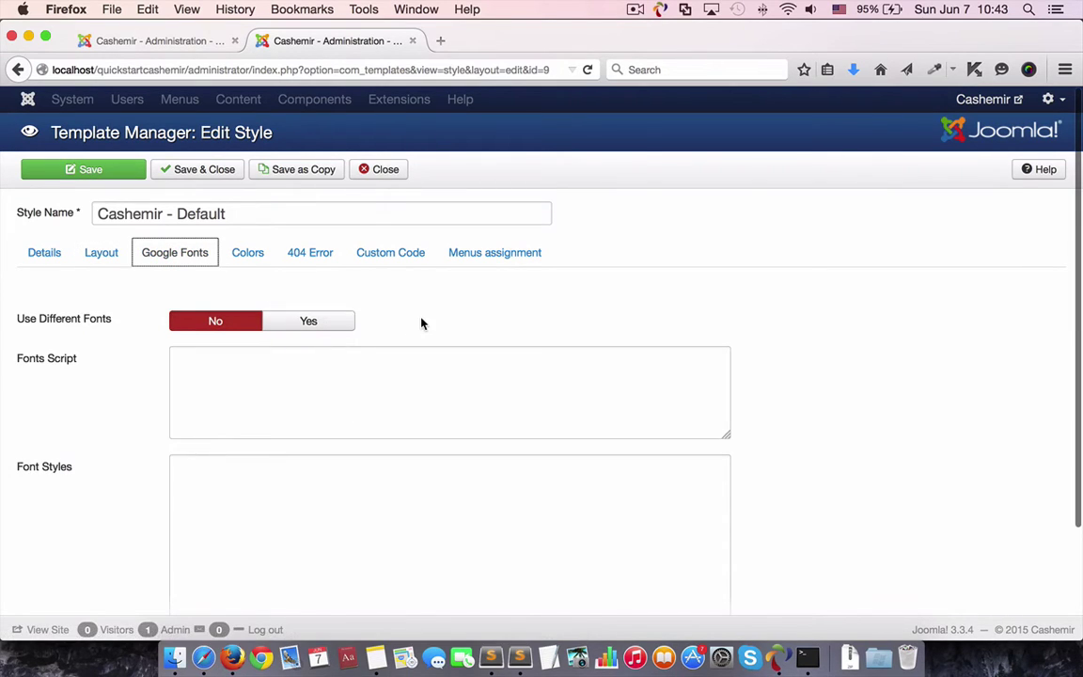
scroll(423, 323, "down", 3)
left_click(209, 572)
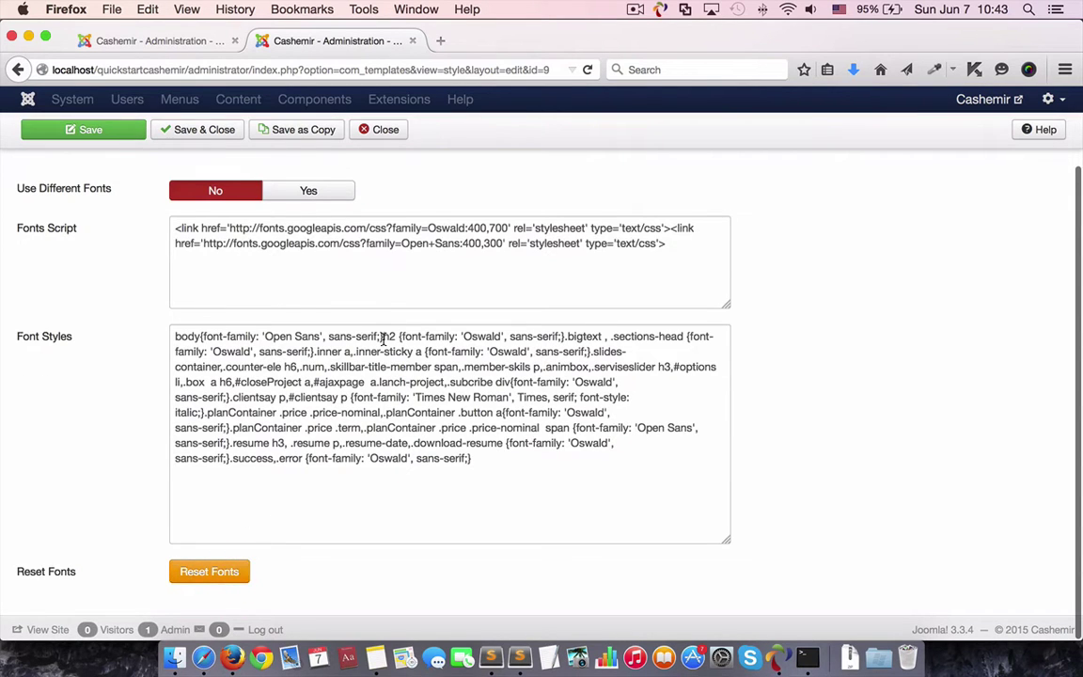
scroll(329, 311, "up", 3)
left_click(239, 255)
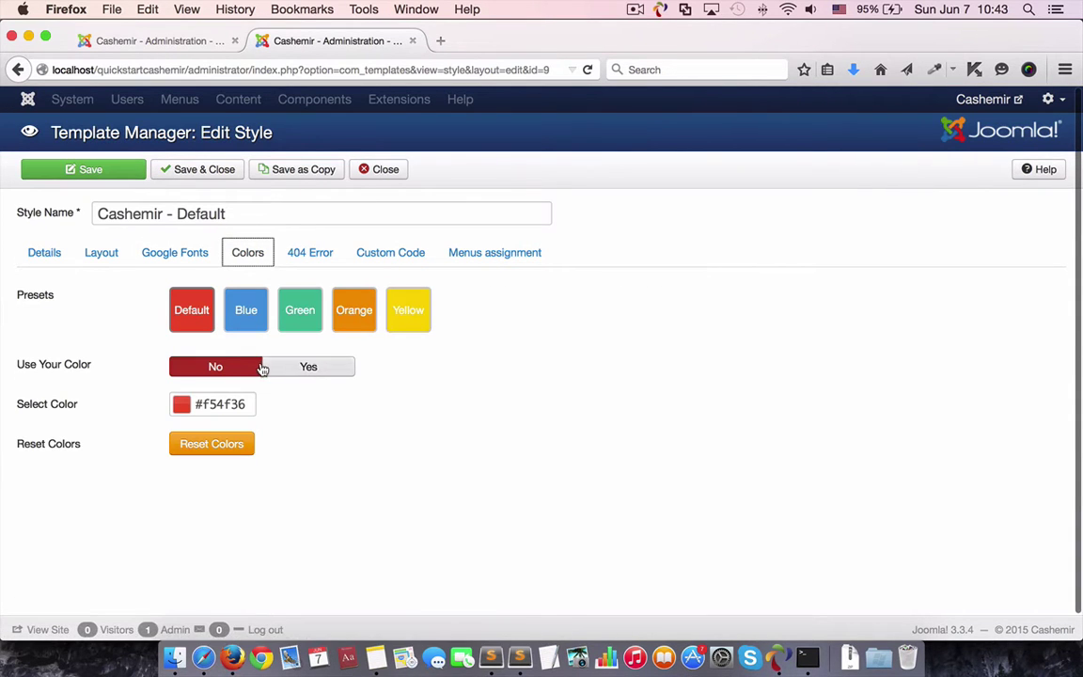
left_click(222, 455)
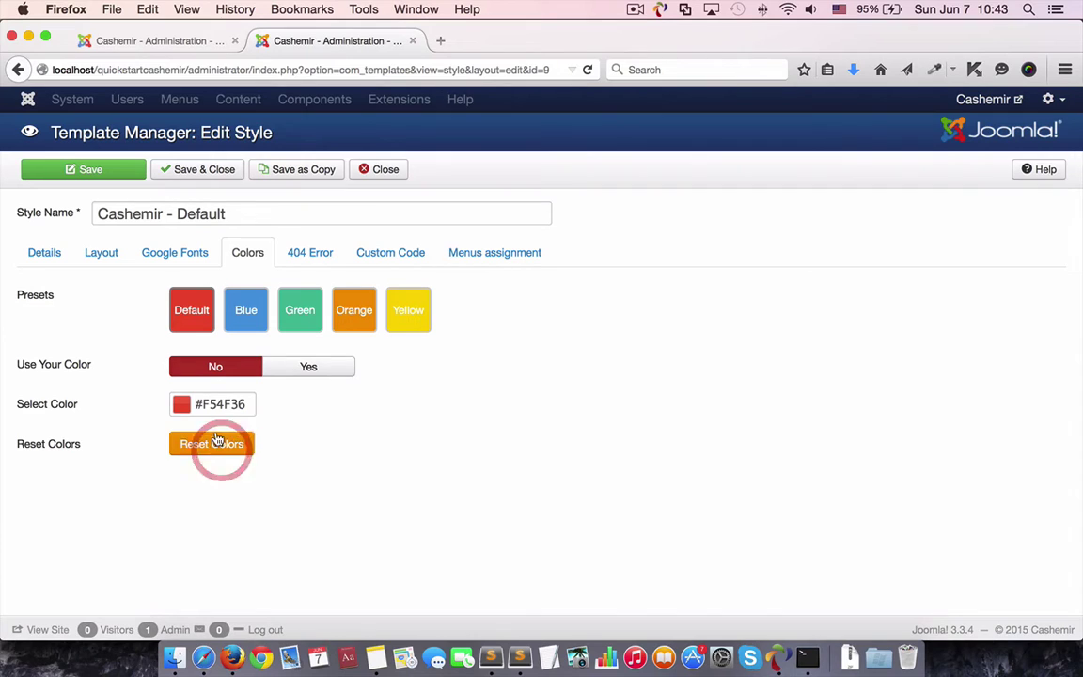
- Set the 404 page background of the Cashemir - Default style to images/bg/1.jpg
left_click(297, 251)
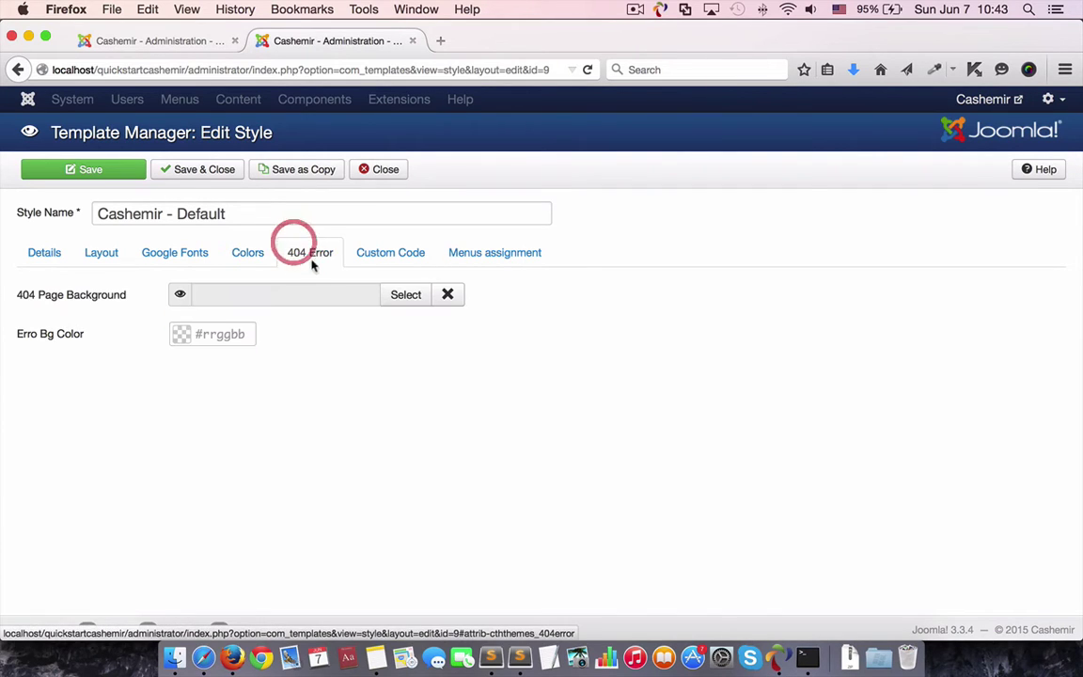
left_click(384, 255)
left_click(504, 254)
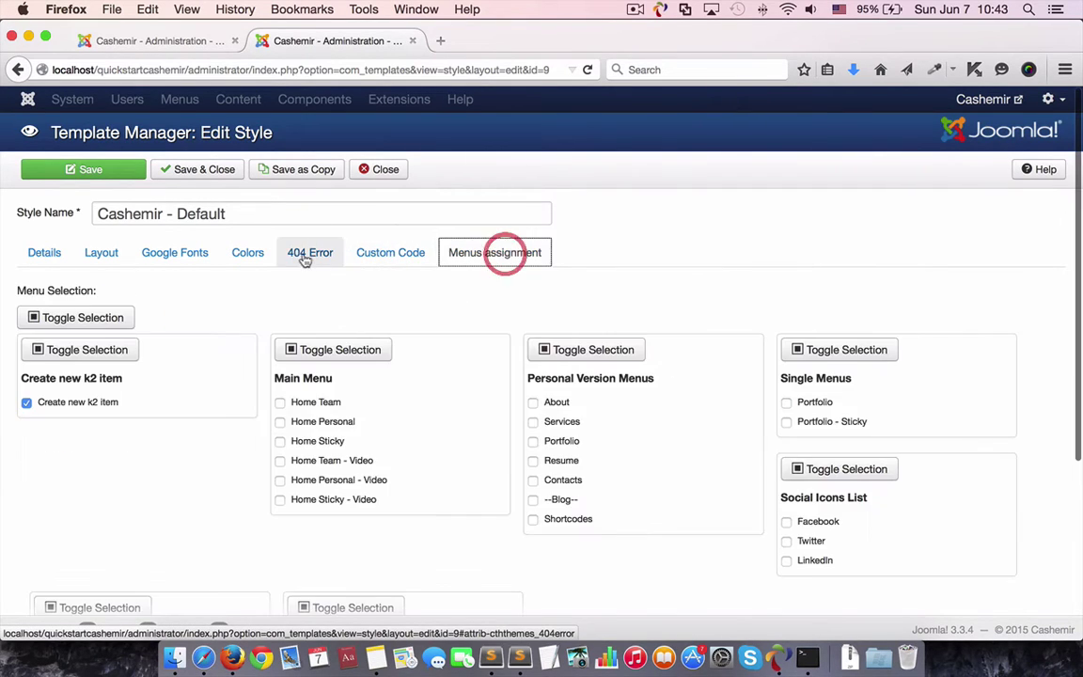
left_click(302, 252)
left_click(416, 297)
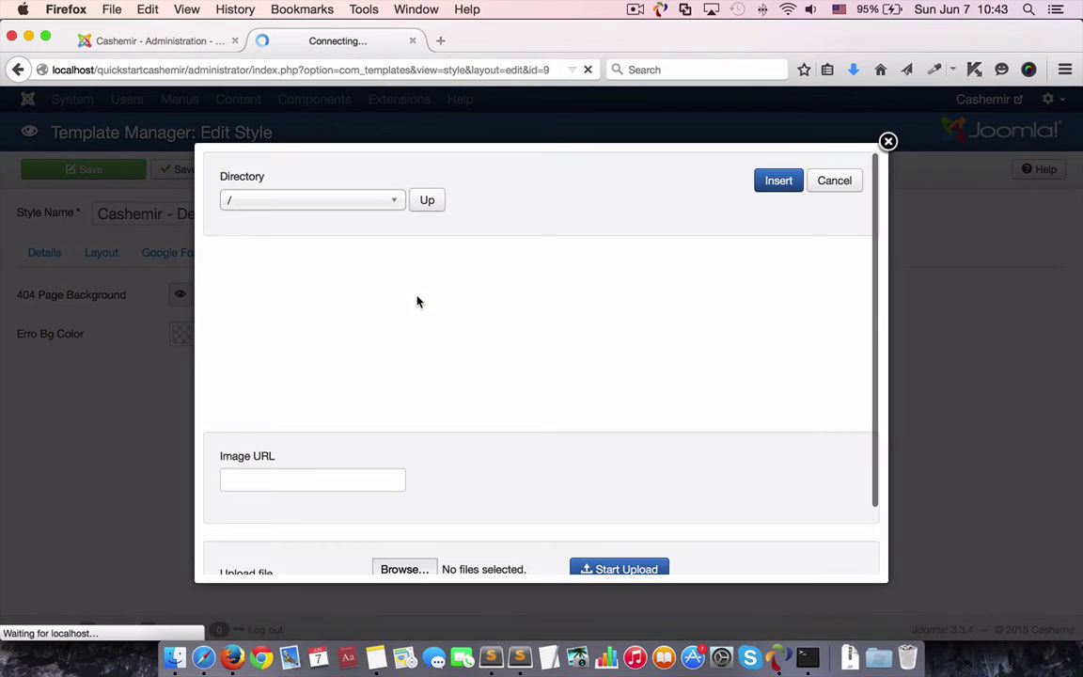
left_click(426, 275)
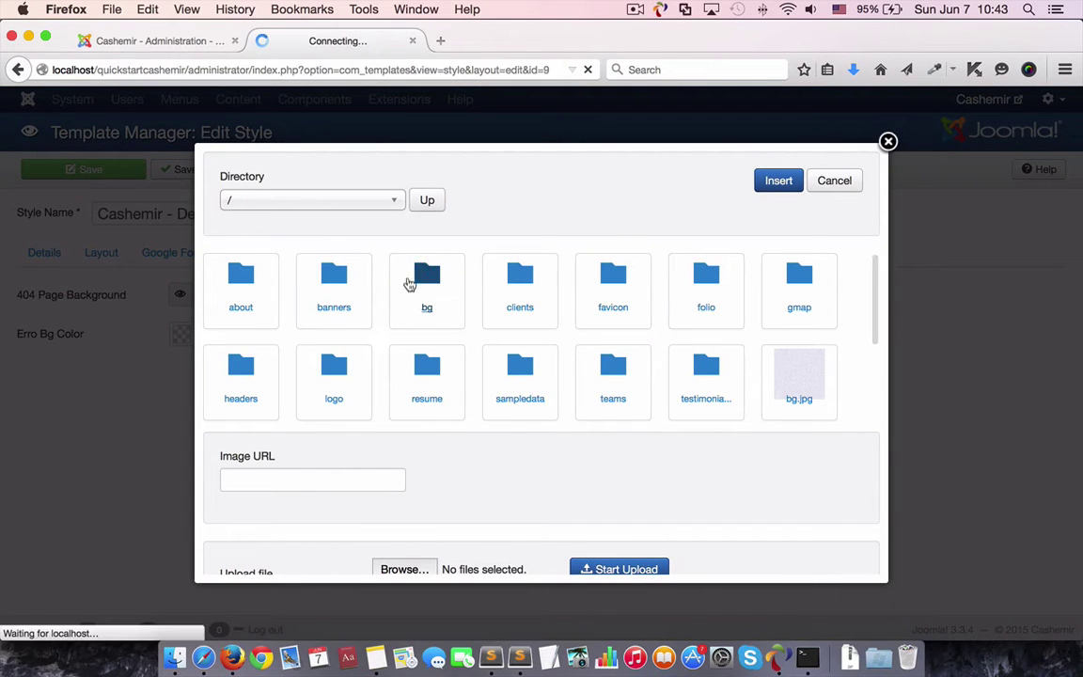
left_click(257, 277)
left_click(784, 187)
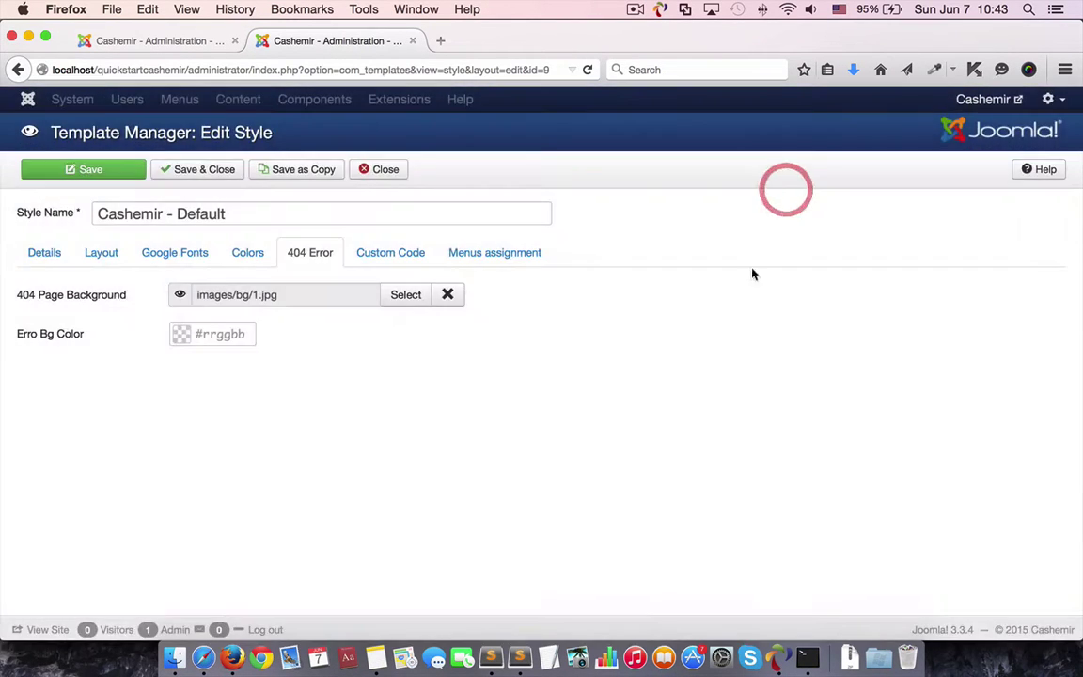
- Set the 404 error background color to #ff0011, then save and close the Cashemir - Default style
left_click(211, 333)
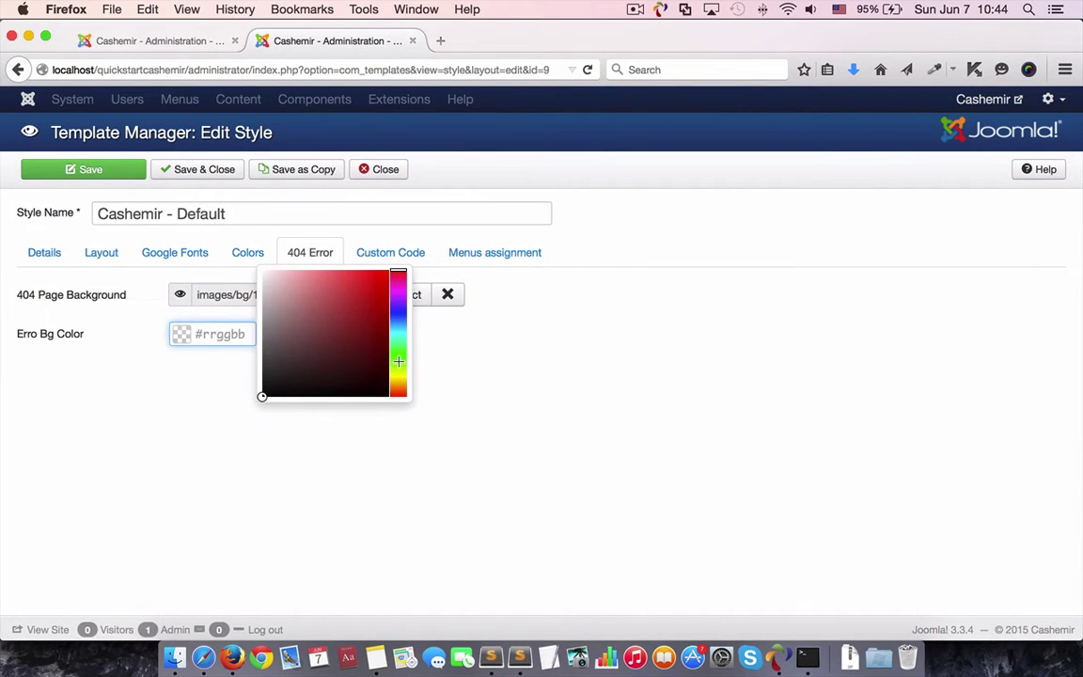
left_click_drag(398, 361, 399, 282)
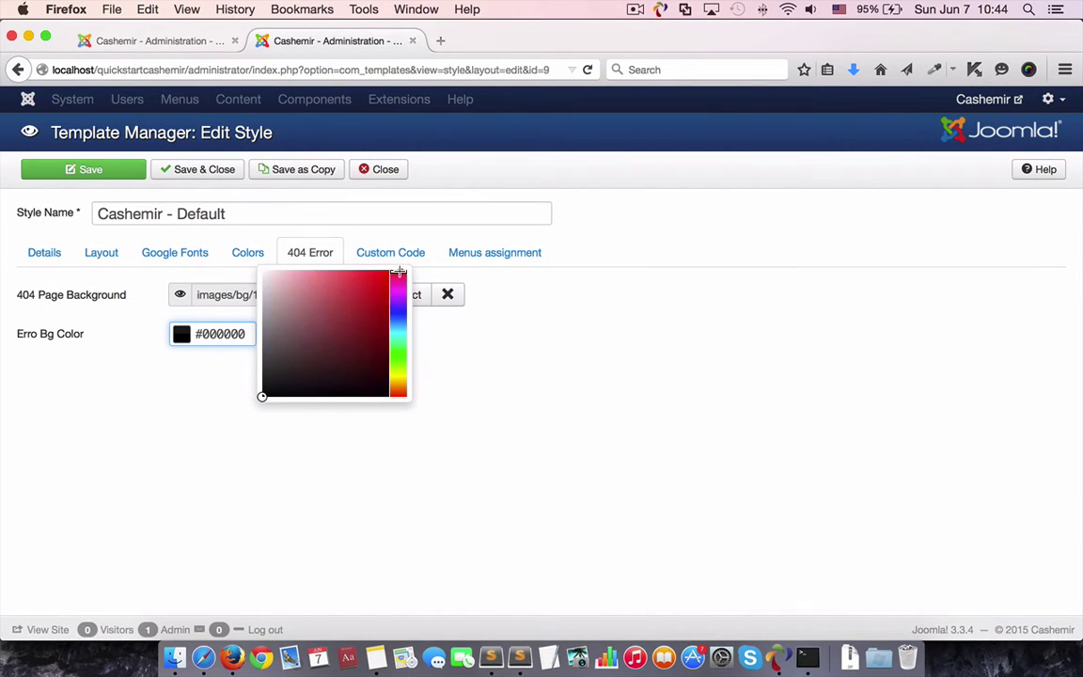
left_click(527, 410)
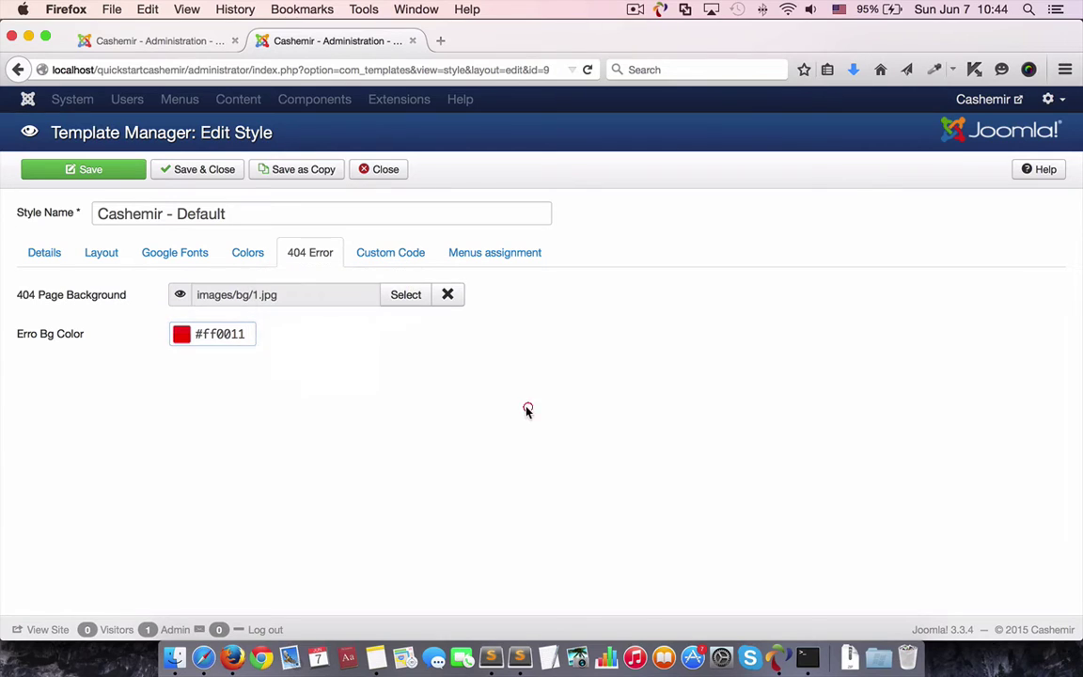
left_click(212, 172)
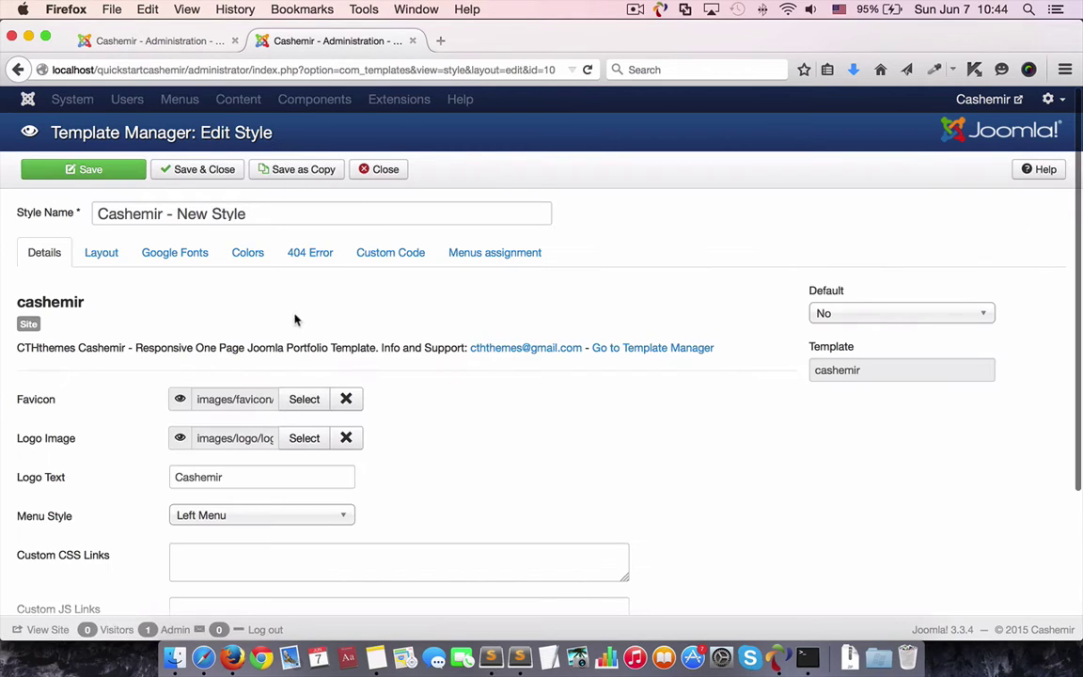
- Rename the Cashemir - New Style template style to Cashemir - Home Page
left_click_drag(247, 213, 178, 214)
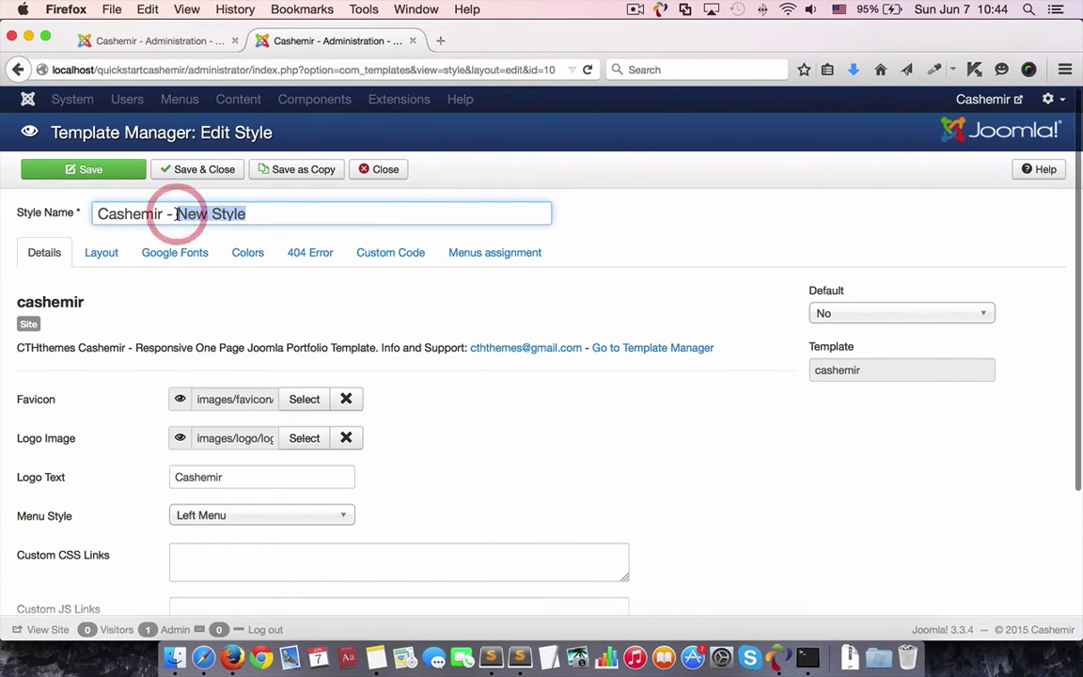
type("Hom")
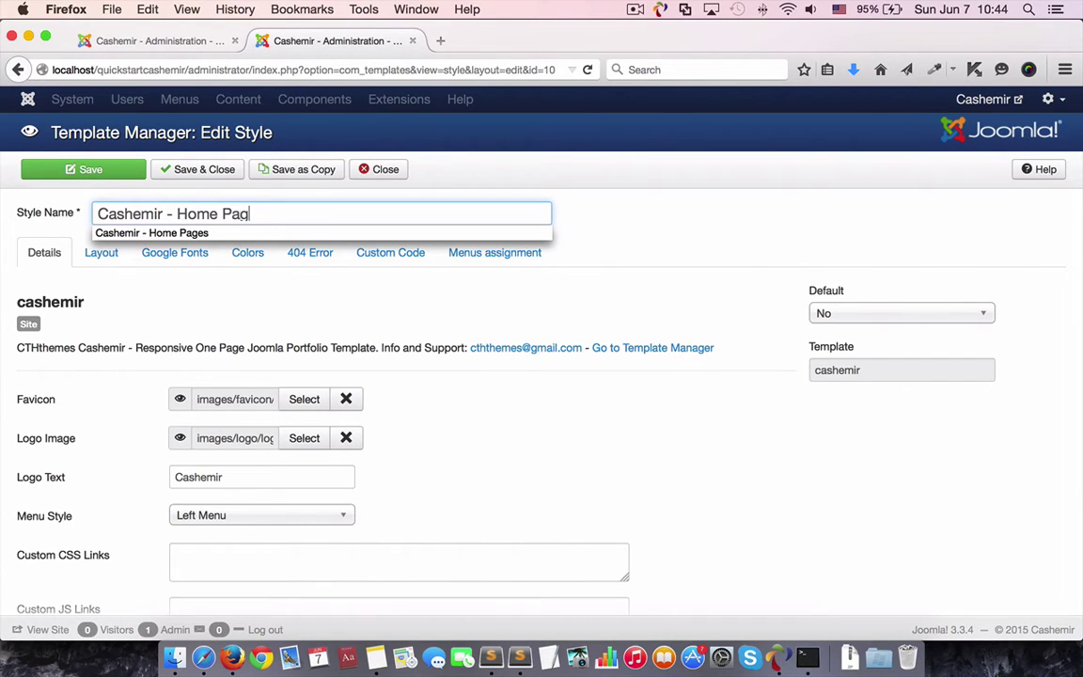
left_click(363, 299)
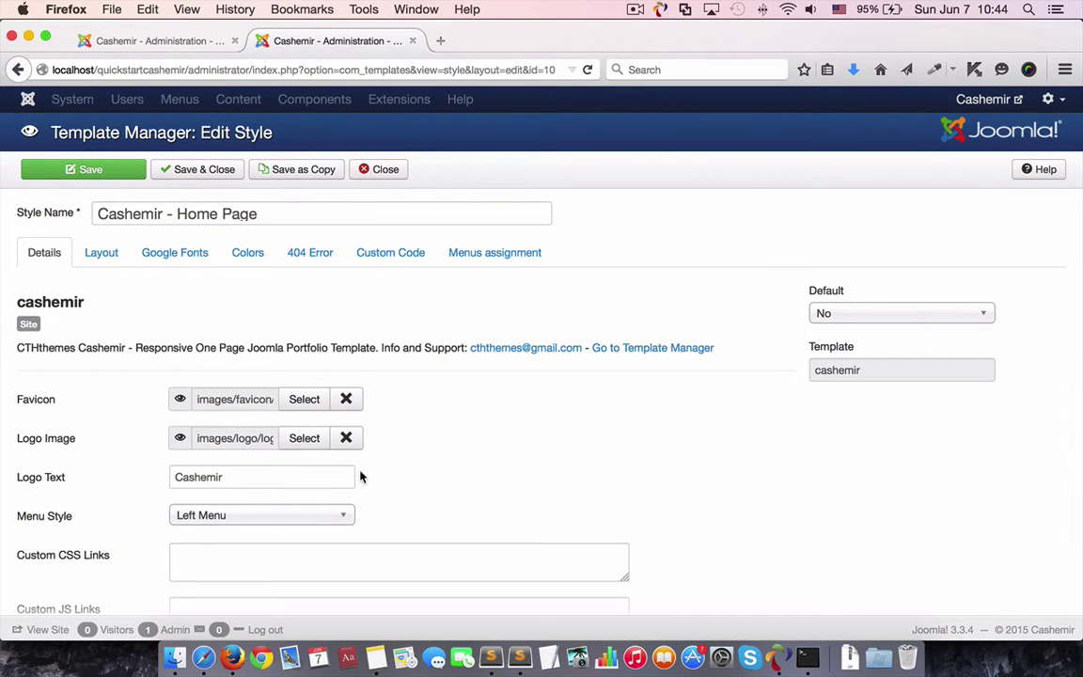
scroll(373, 436, "down", 3)
scroll(463, 375, "up", 3)
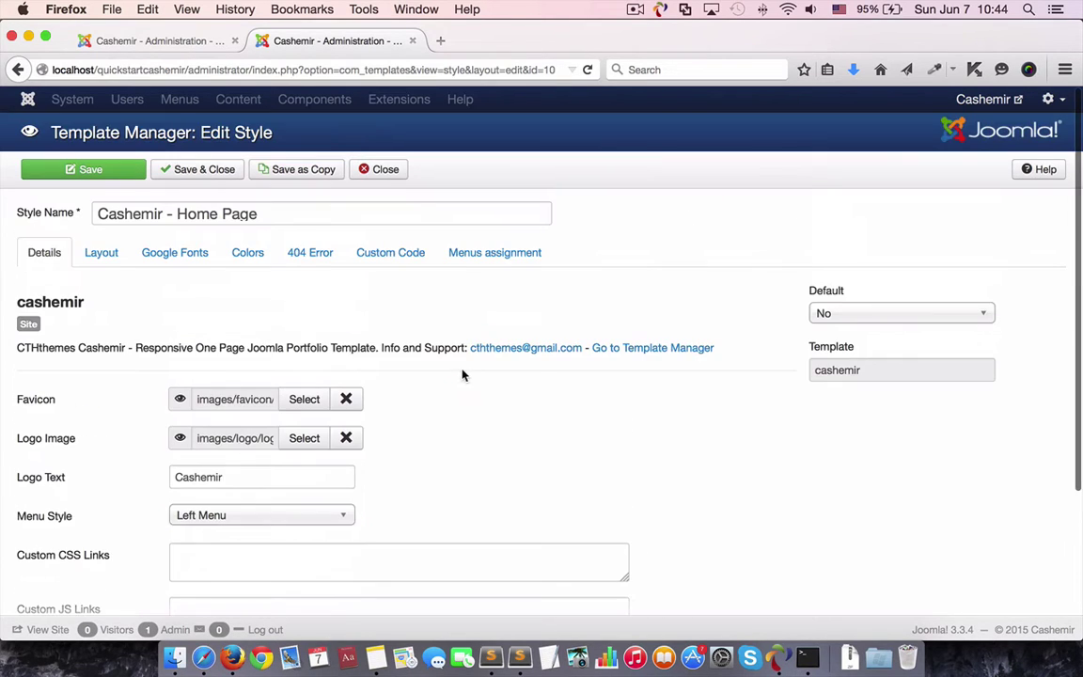
- Set the Cashemir - Home Page style's layout content to Home Page and reset its Google fonts
left_click(93, 251)
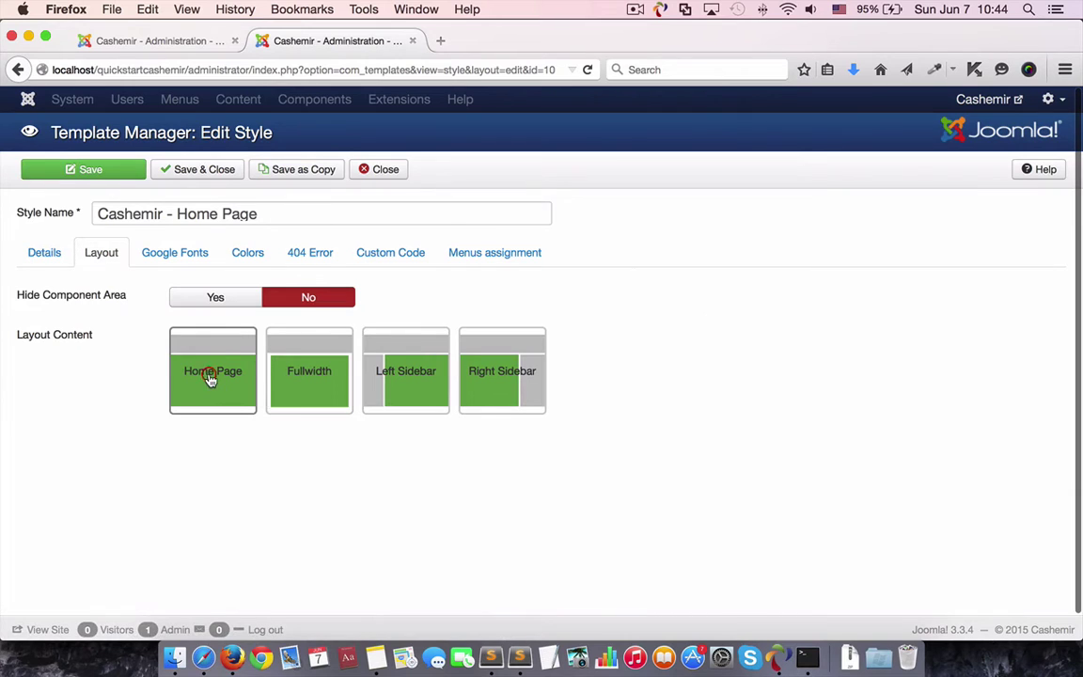
left_click(175, 252)
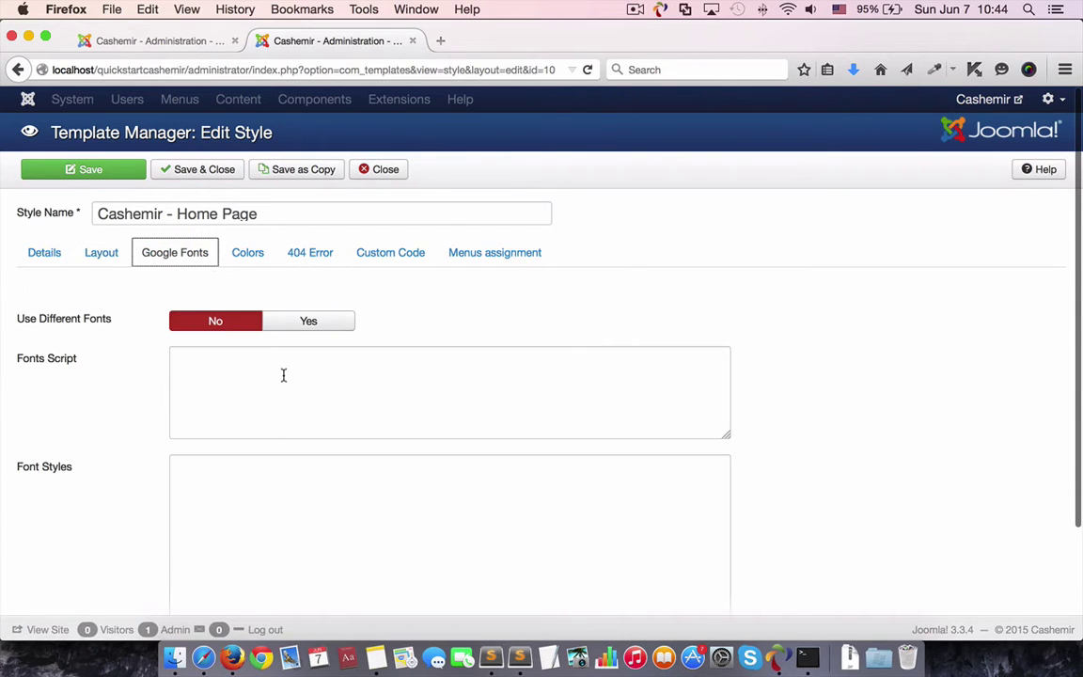
scroll(268, 433, "down", 3)
left_click(209, 572)
scroll(411, 357, "up", 3)
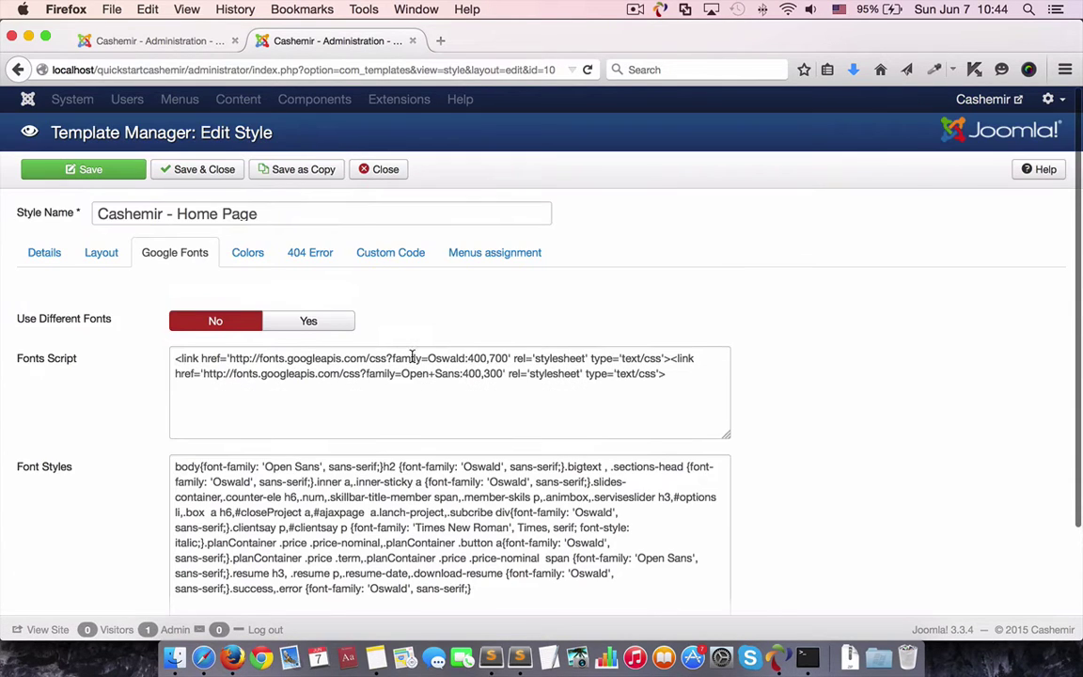
- Set the 404 page background of the Cashemir - Home Page style to images/bg/1.jpg
left_click(248, 254)
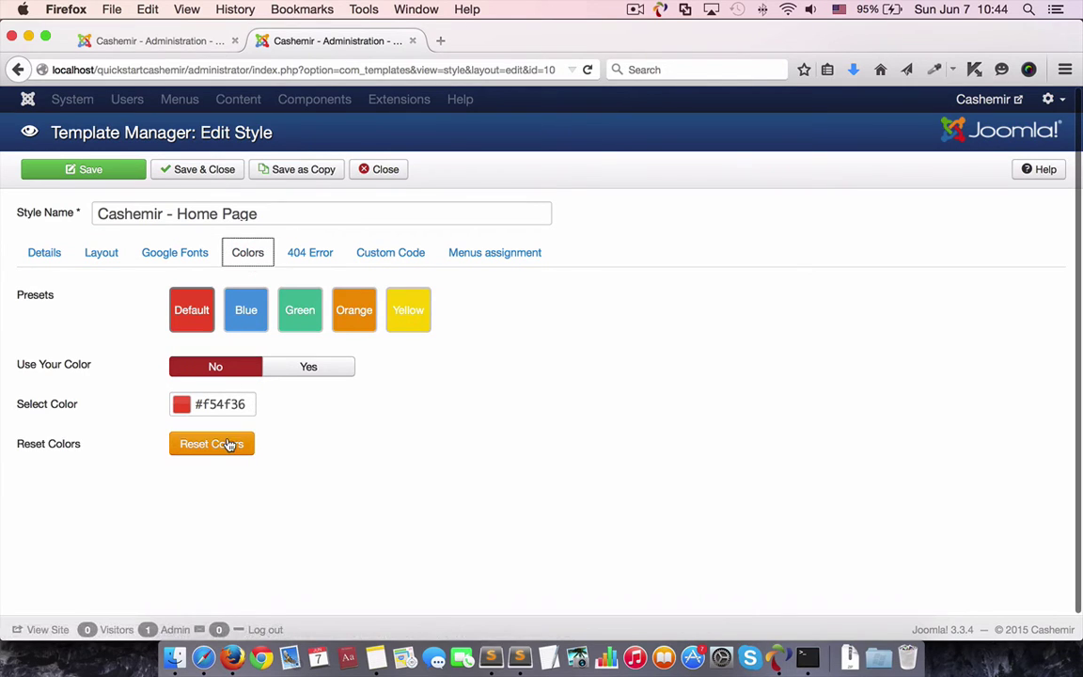
left_click(308, 254)
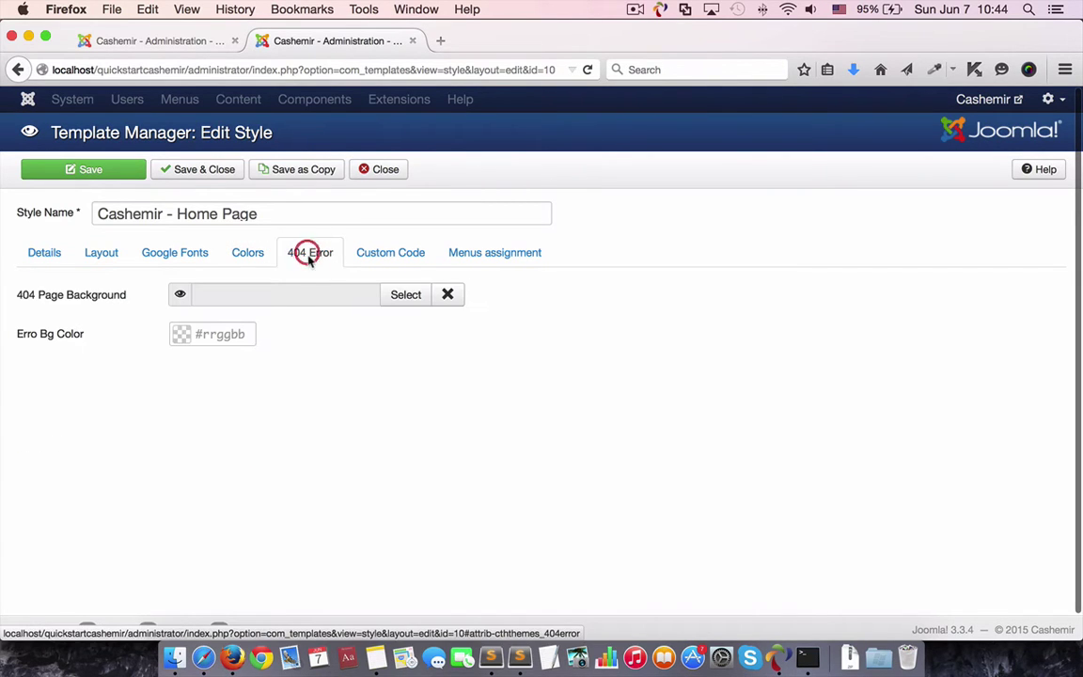
left_click(393, 296)
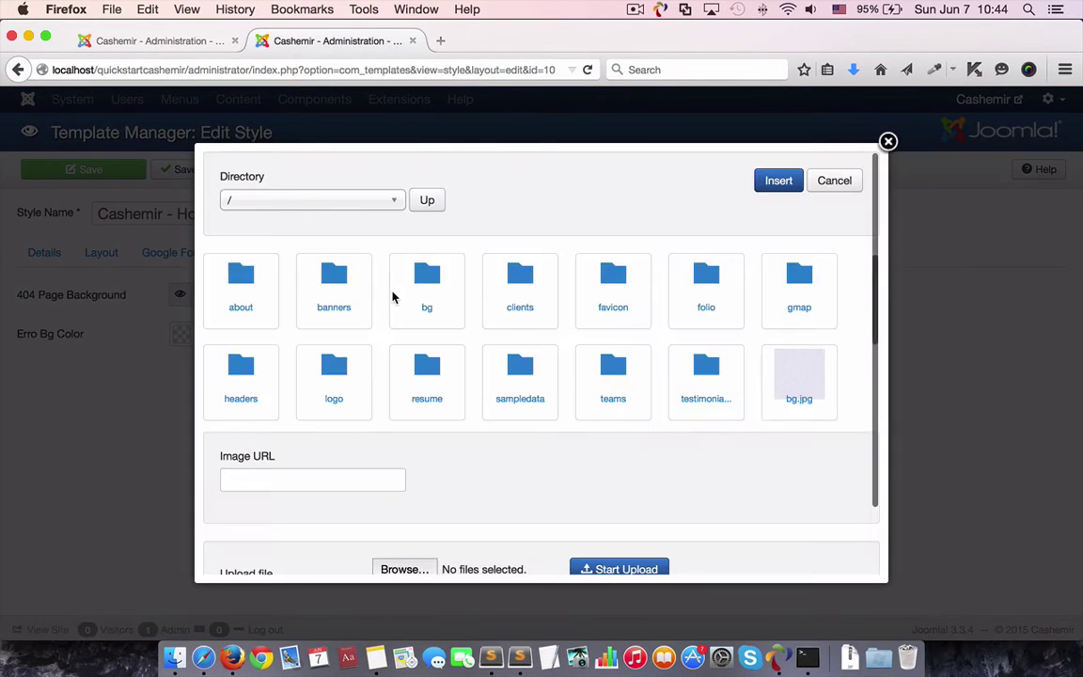
left_click(420, 292)
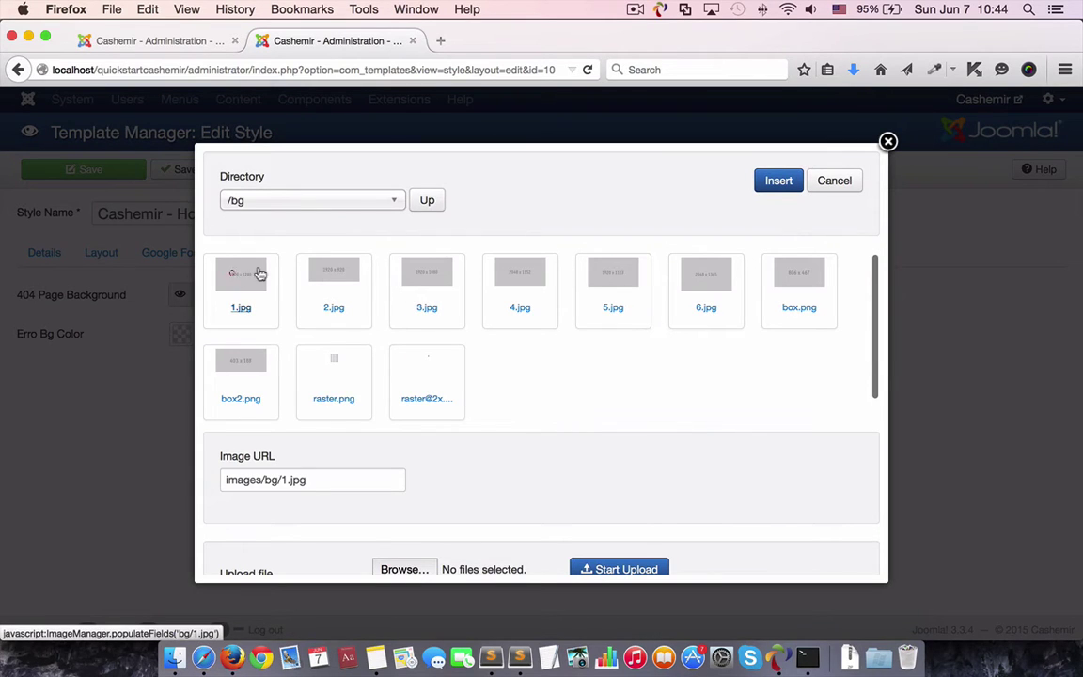
left_click(777, 182)
- Set the 404 error background color of the Cashemir - Home Page style to #ff0000
left_click(240, 329)
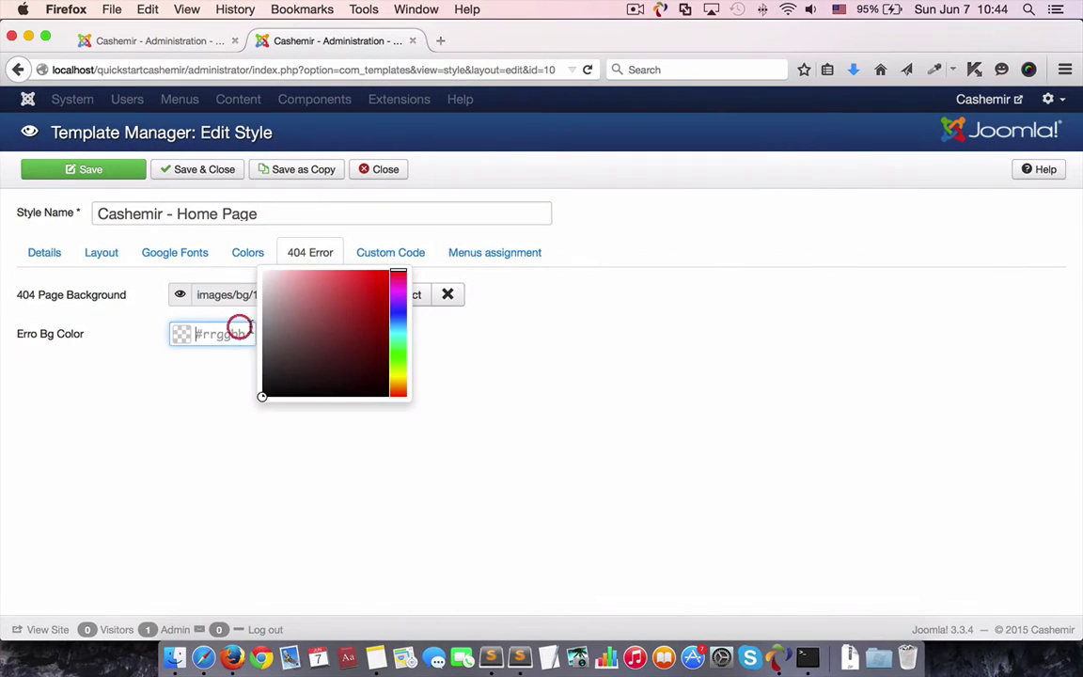
left_click_drag(379, 285, 411, 256)
left_click(699, 341)
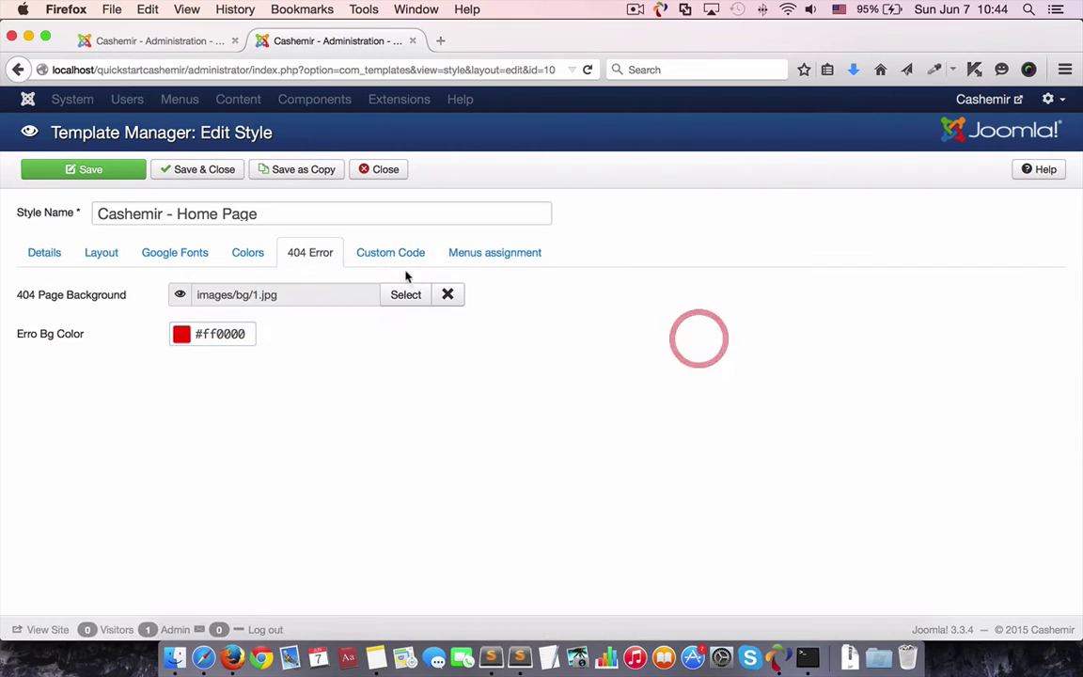
- Assign the Home Page style to all Main Menu items and the Shortcodes items of the Personal, Sticky and Team menus, then save and close
left_click(402, 261)
left_click(474, 257)
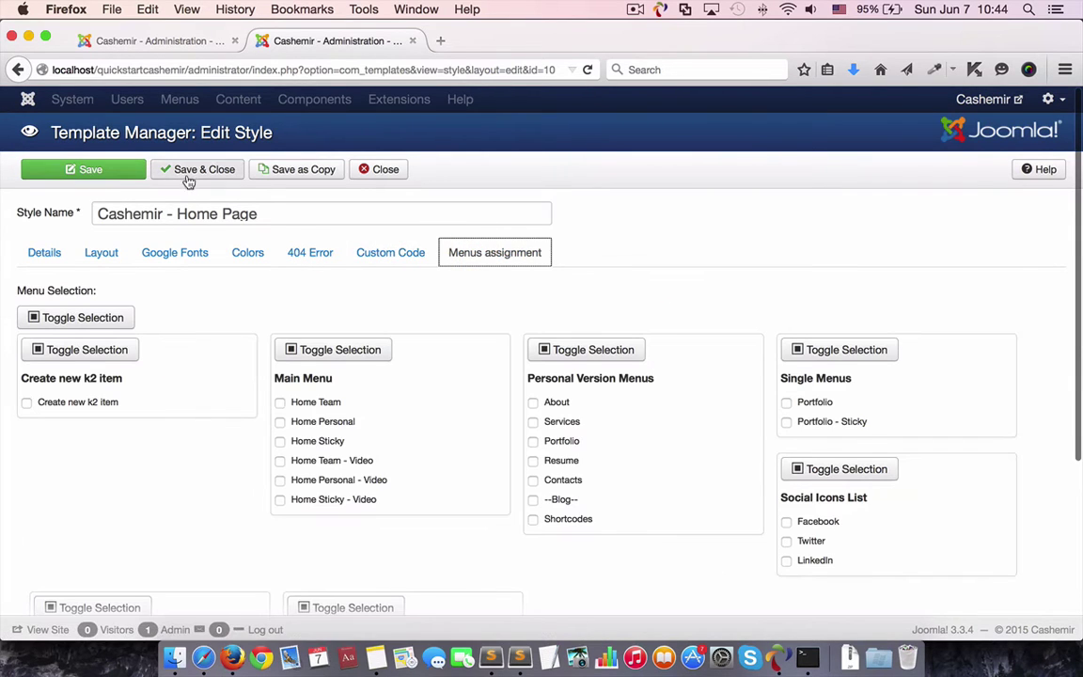
scroll(452, 432, "down", 5)
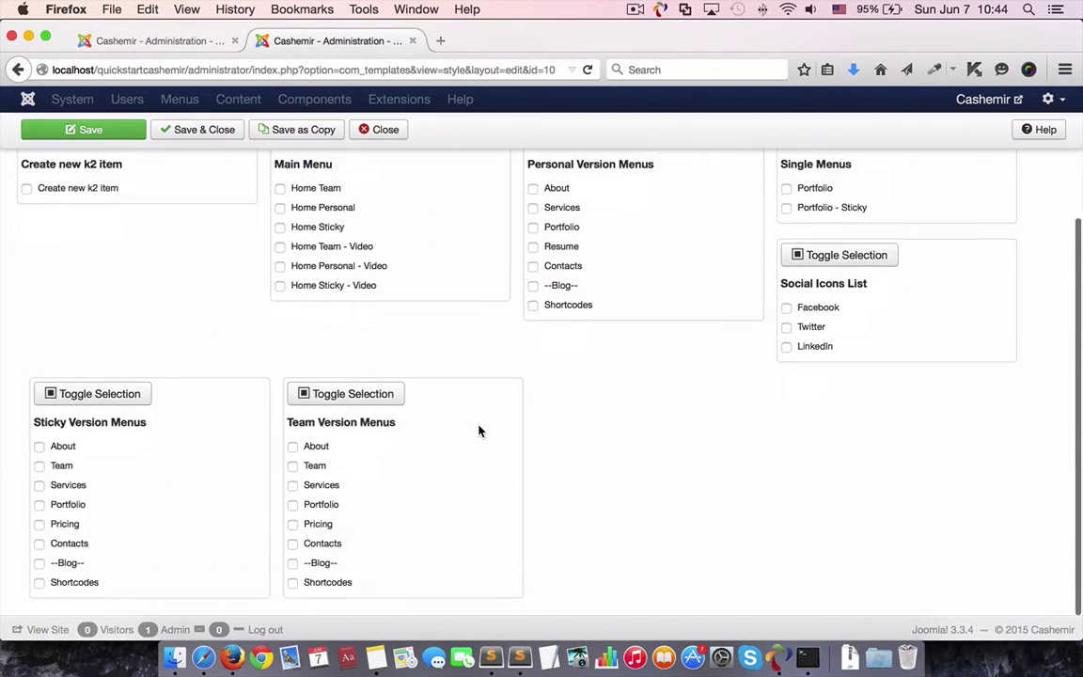
scroll(478, 431, "up", 5)
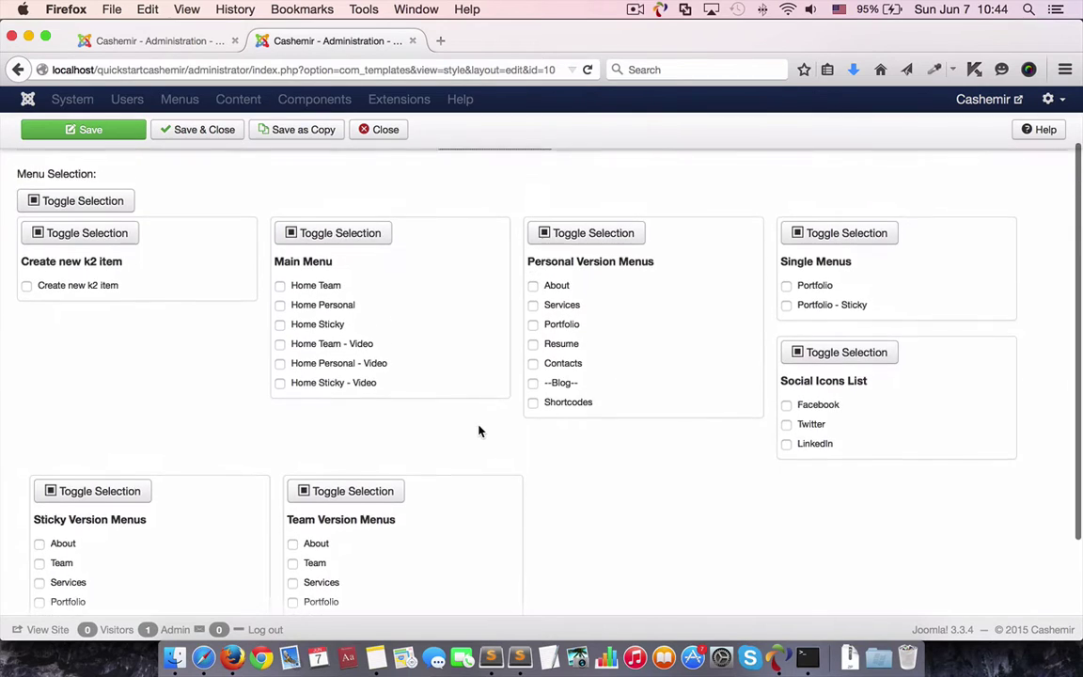
scroll(893, 427, "down", 5)
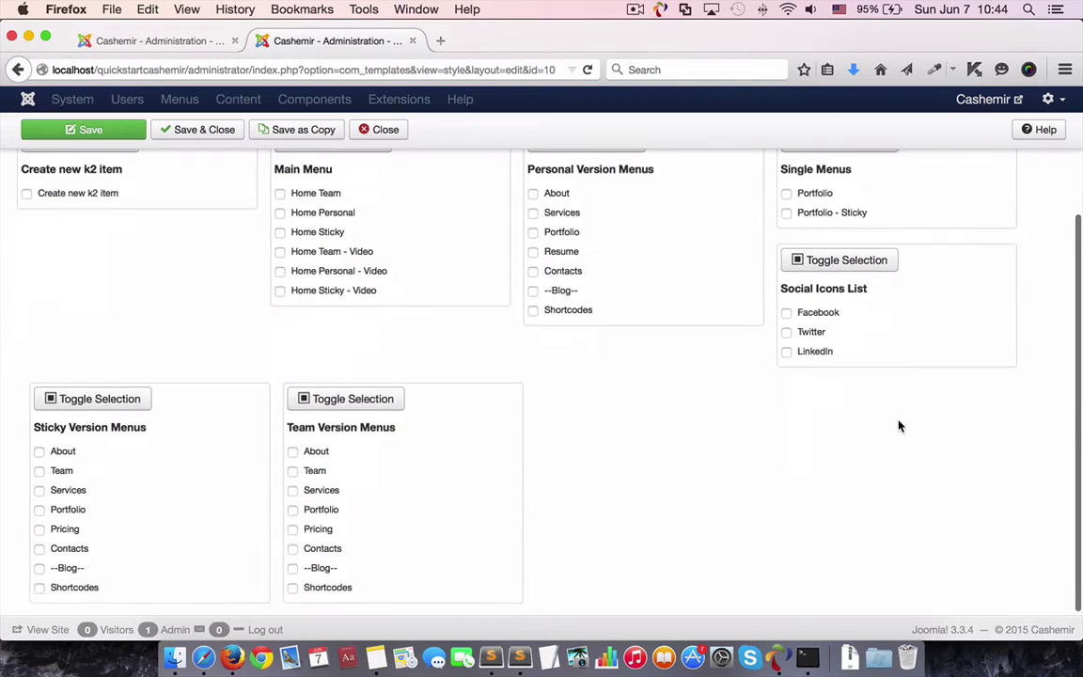
scroll(898, 426, "up", 2)
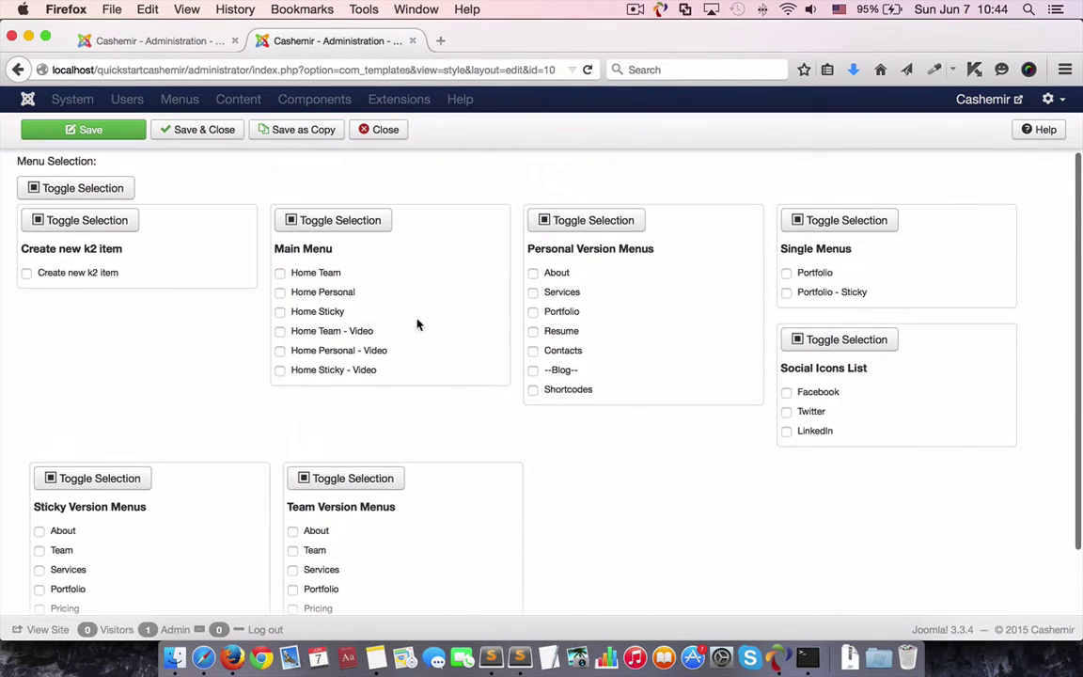
left_click(316, 292)
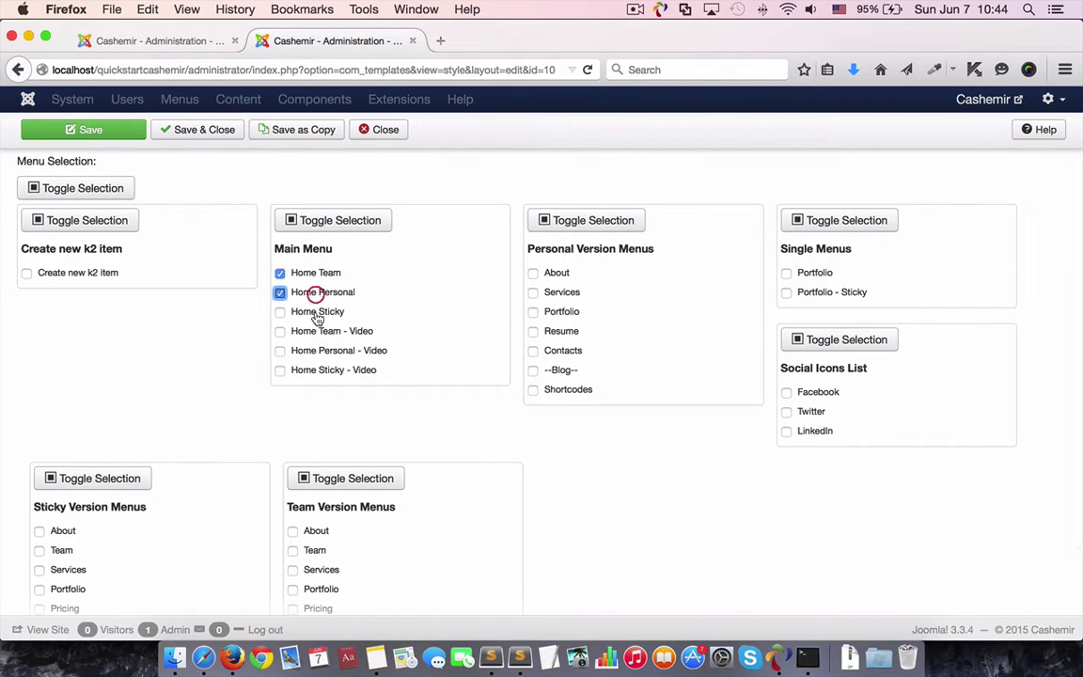
left_click(568, 389)
scroll(684, 408, "down", 2)
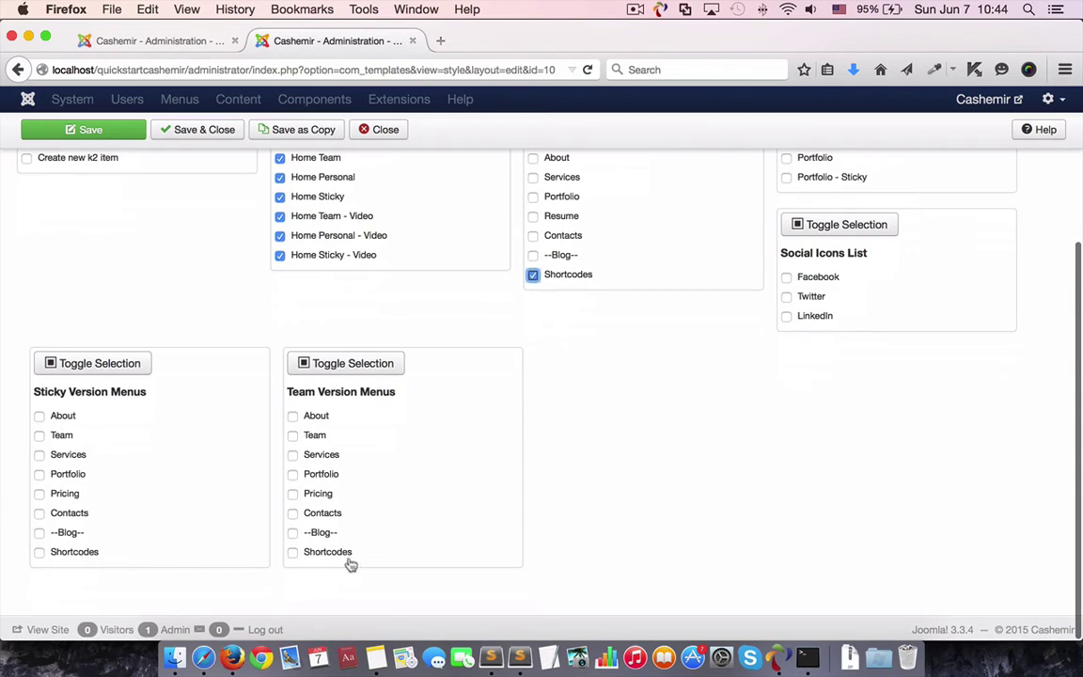
scroll(418, 500, "up", 4)
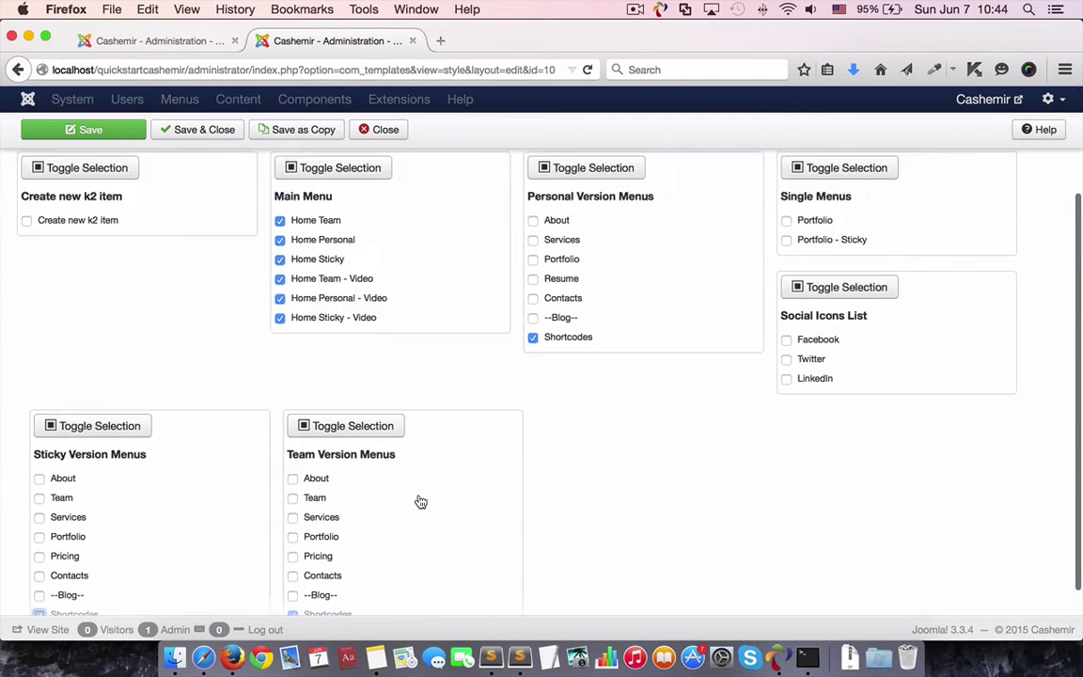
left_click(198, 179)
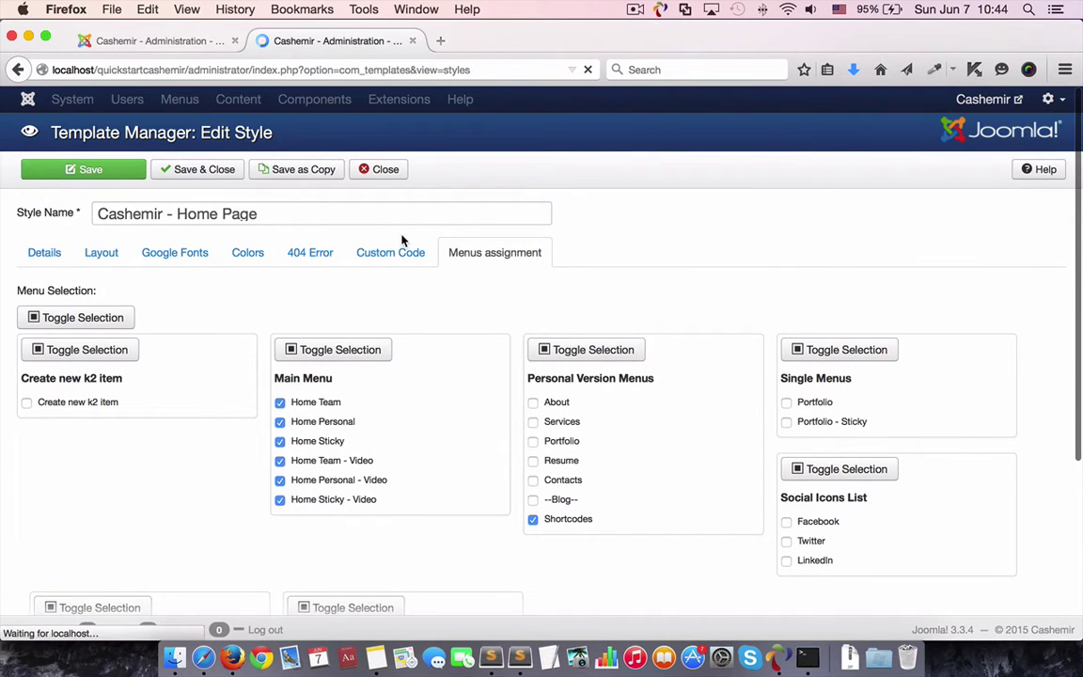
- Unassign the Create new k2 item menu item from the Cashemir - Default style, then save and close the style
scroll(533, 324, "down", 1)
scroll(533, 324, "up", 1)
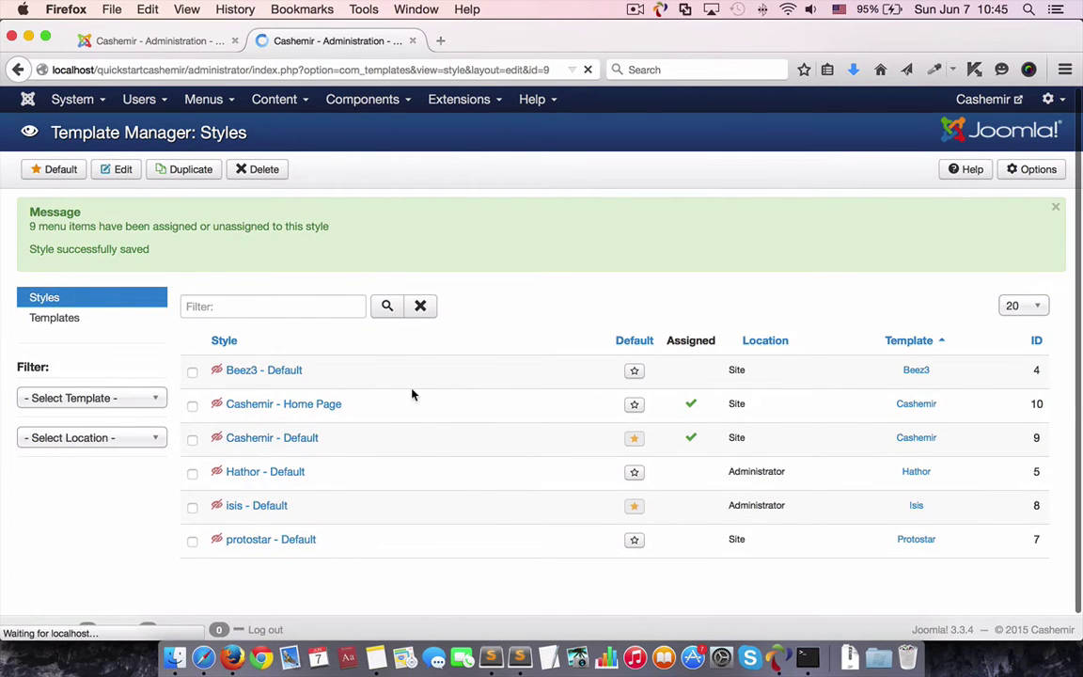
left_click(476, 256)
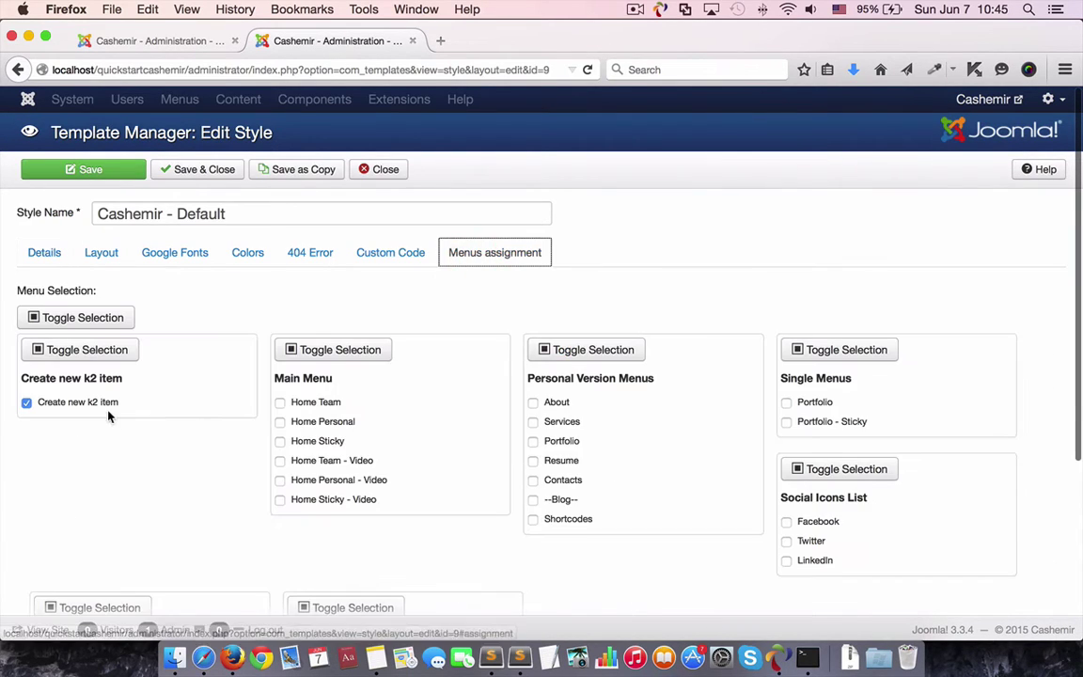
left_click(26, 402)
scroll(233, 425, "down", 5)
scroll(232, 425, "up", 5)
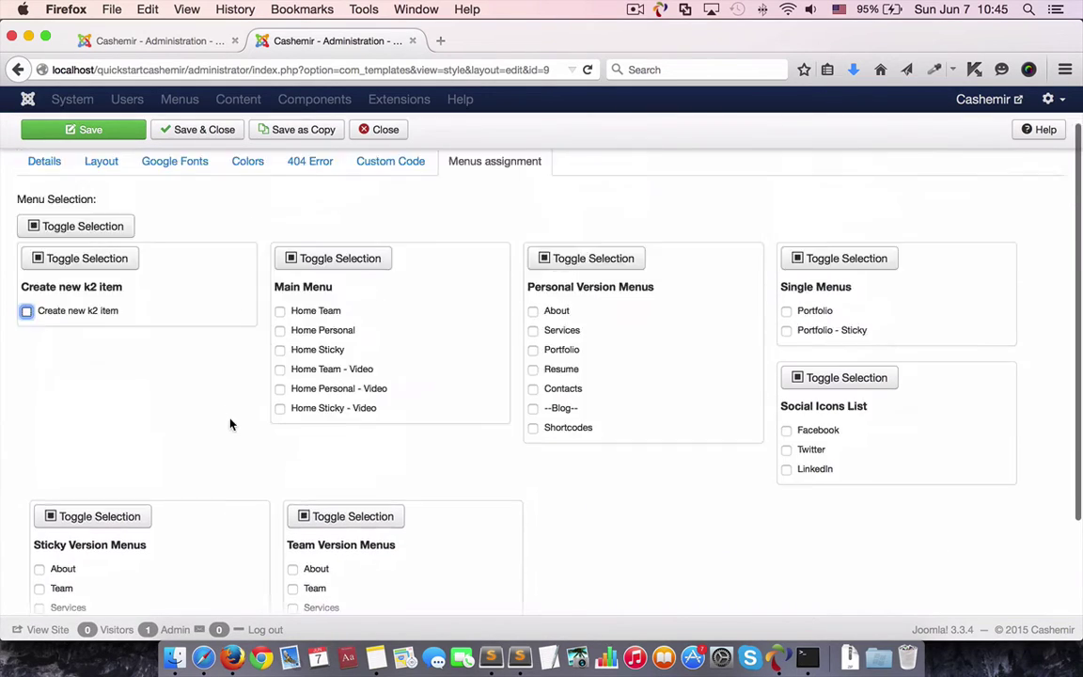
left_click(186, 171)
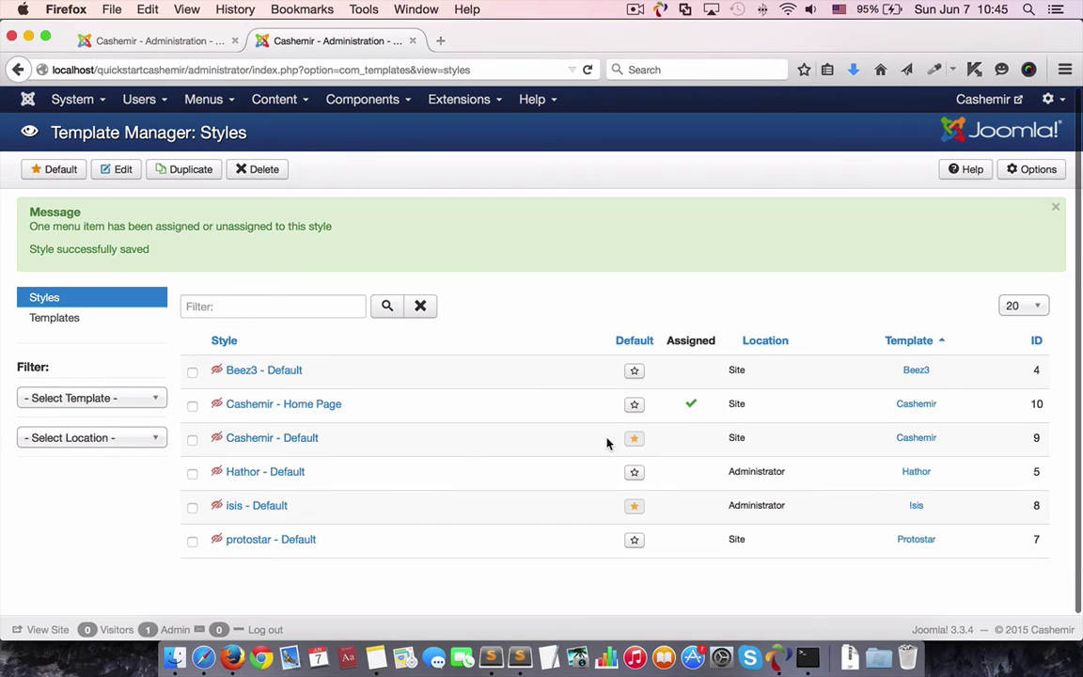
- Create an Azura Page Builder category titled Cashemir Pages, then save and close it
left_click(376, 102)
left_click(390, 148)
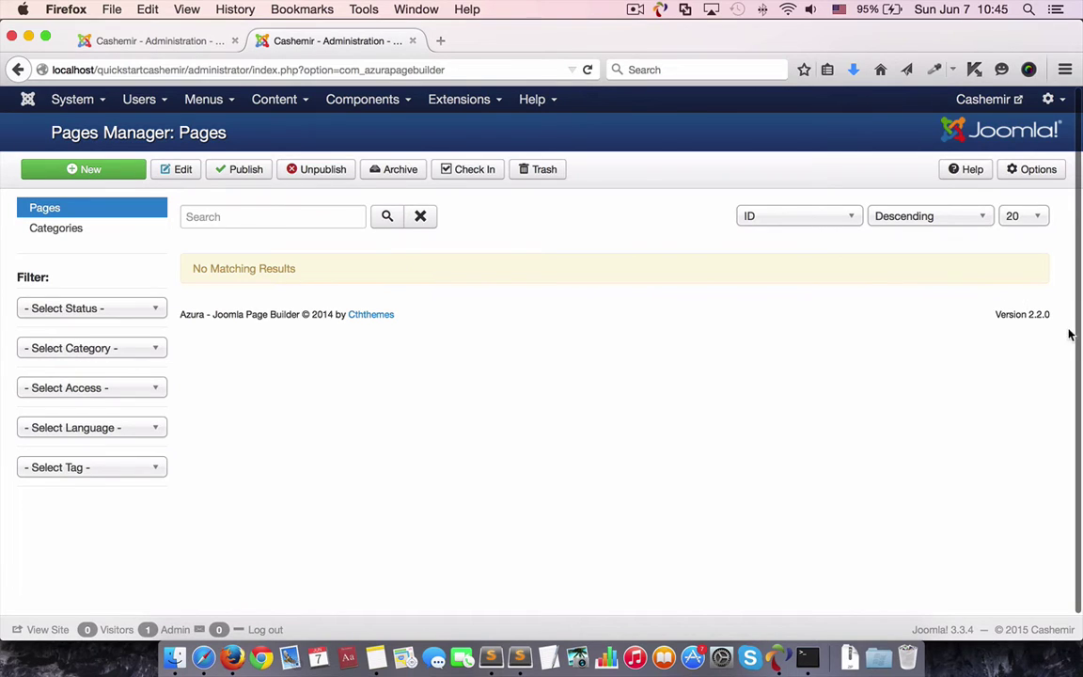
left_click(111, 229)
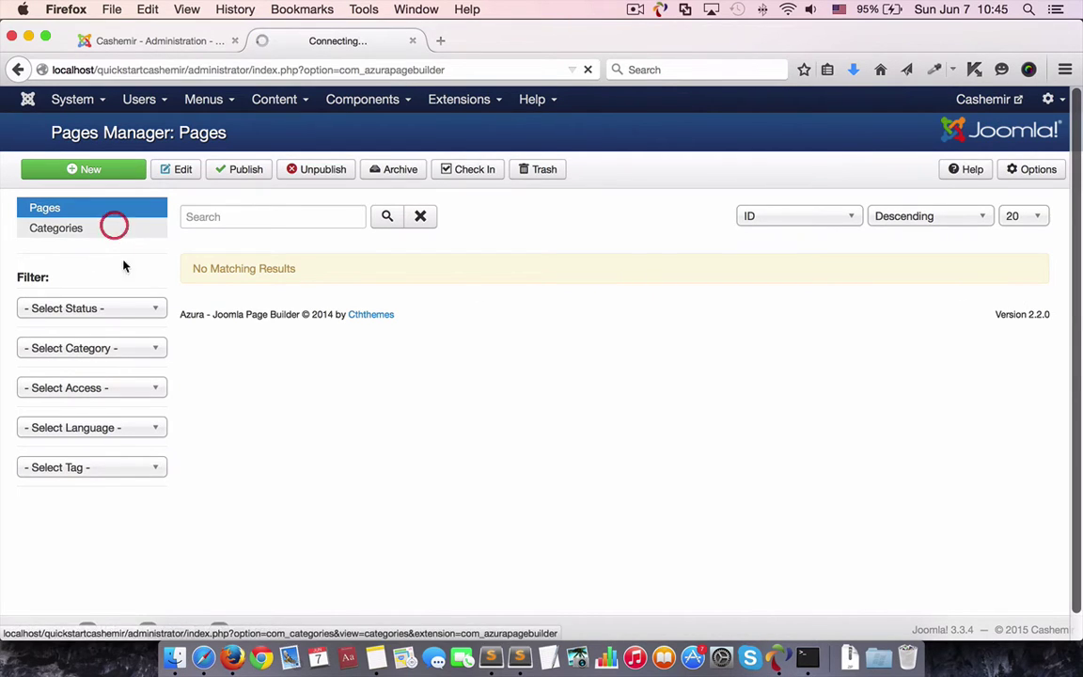
left_click(133, 173)
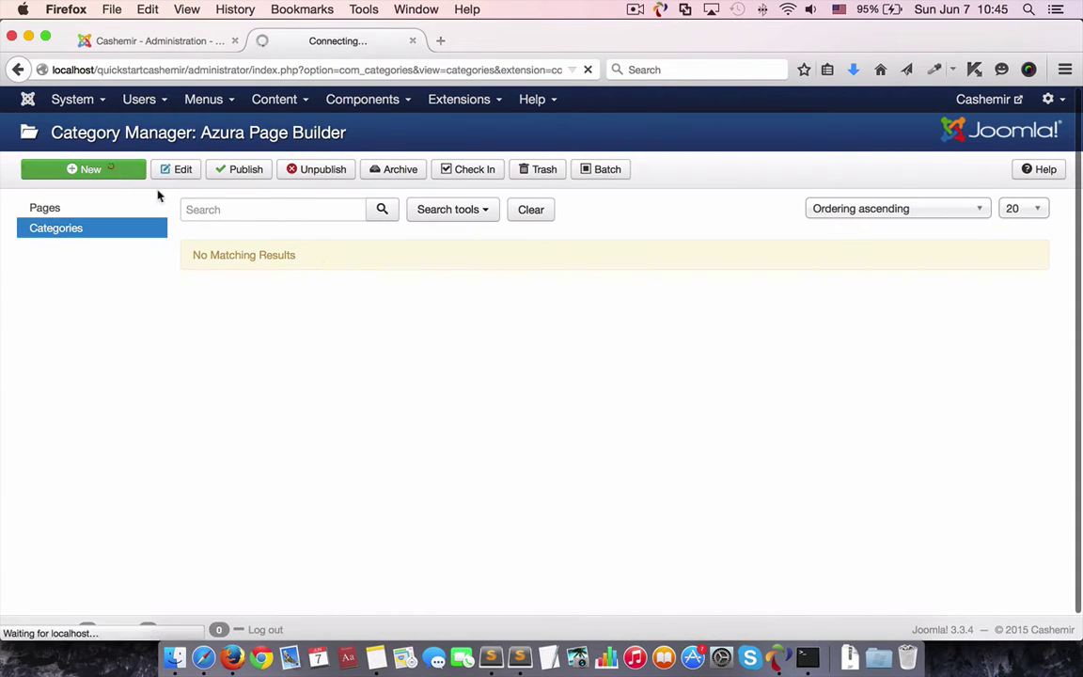
left_click(254, 212)
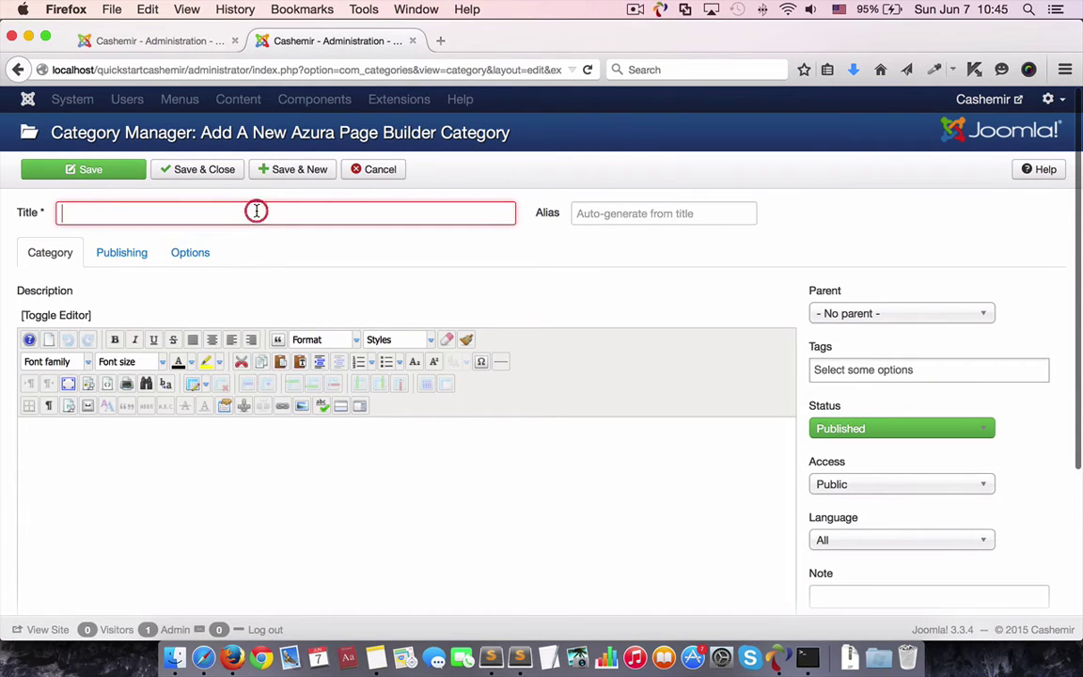
type("Cashemi")
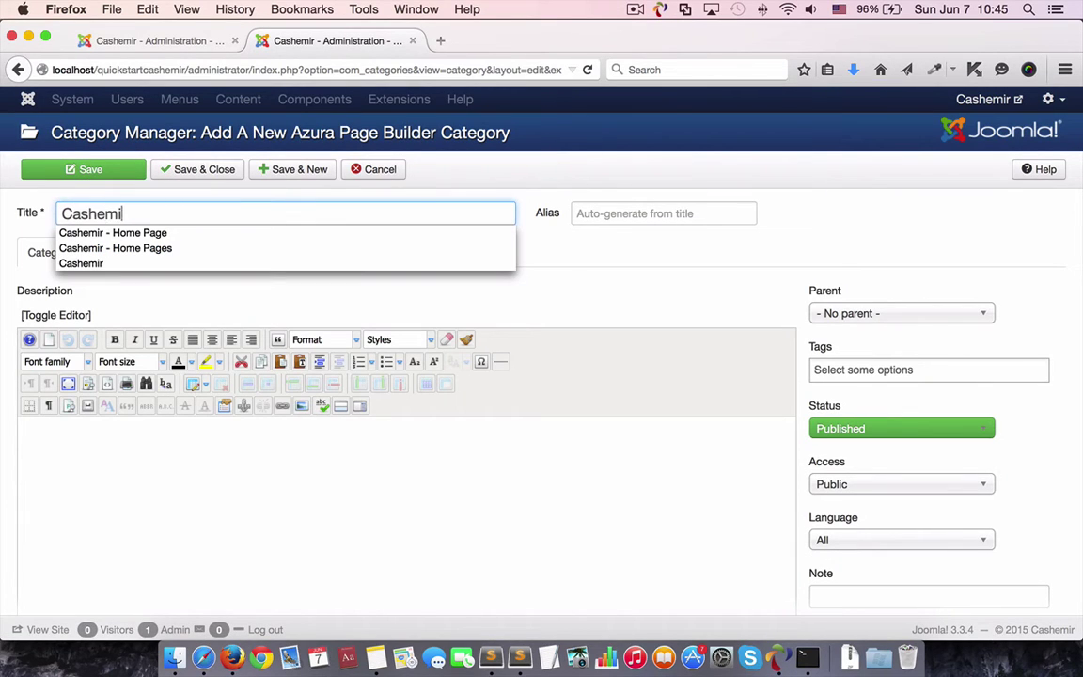
type("r Page")
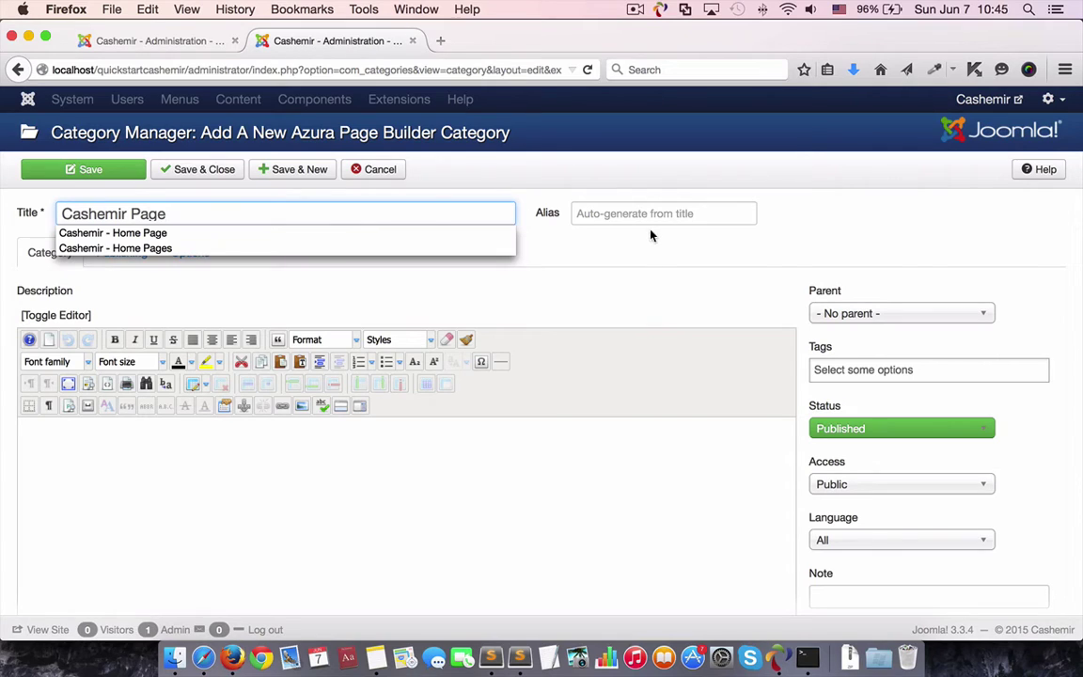
type("s")
left_click(638, 256)
left_click(197, 169)
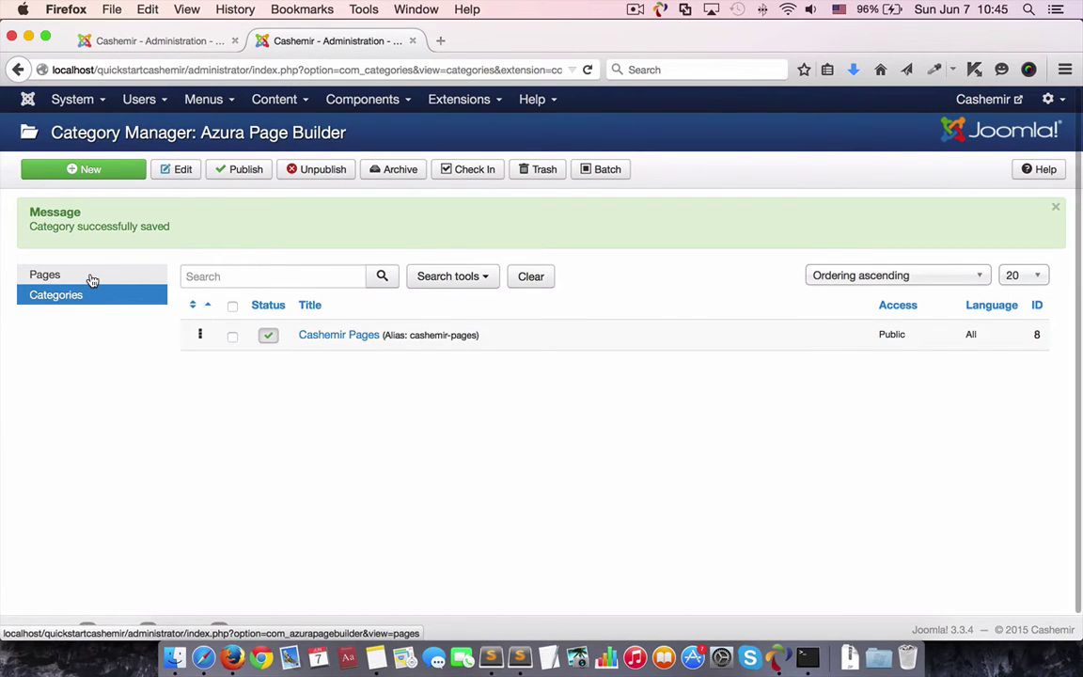
- Start a new Azura Page Builder page and title it Home Team Slider
left_click(87, 274)
left_click(407, 376)
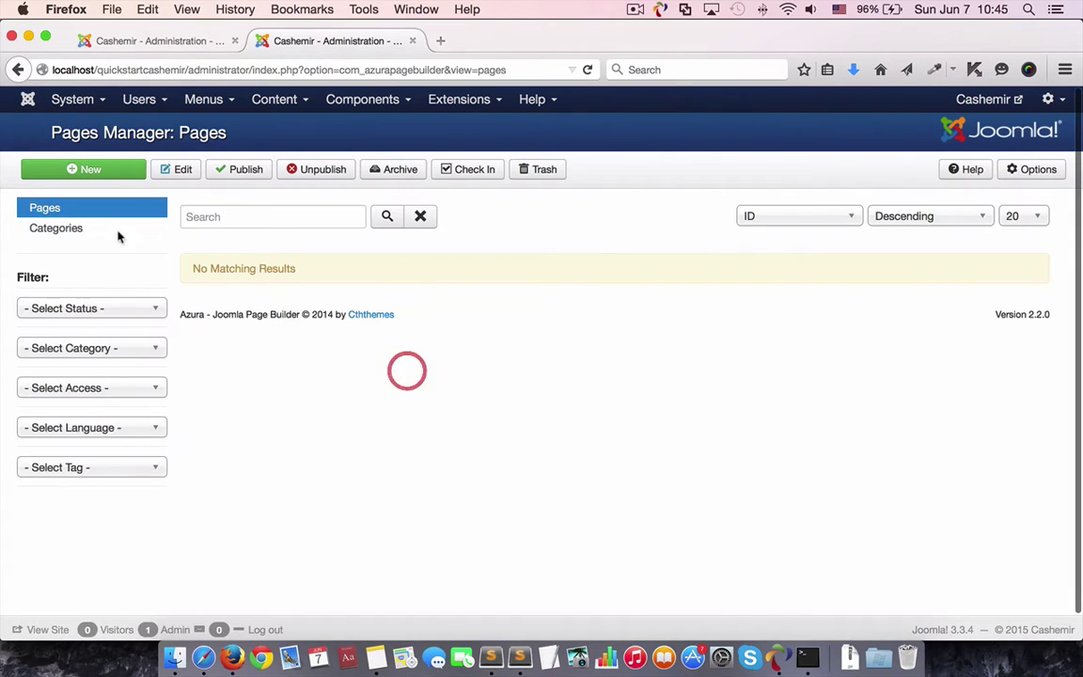
left_click(111, 169)
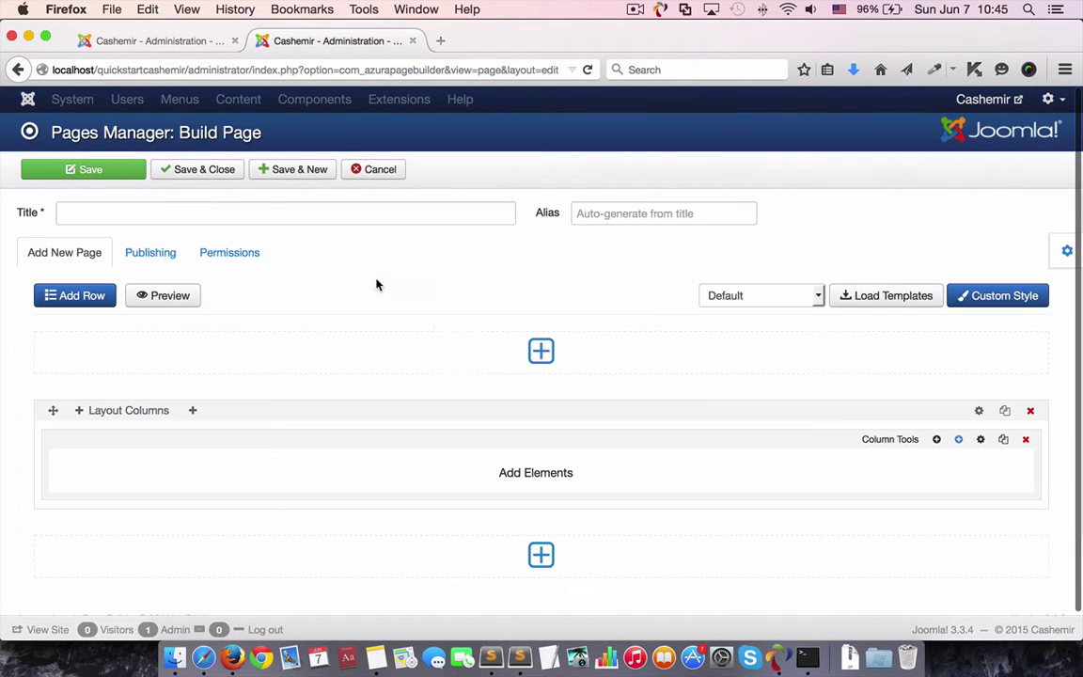
left_click(224, 211)
type("H")
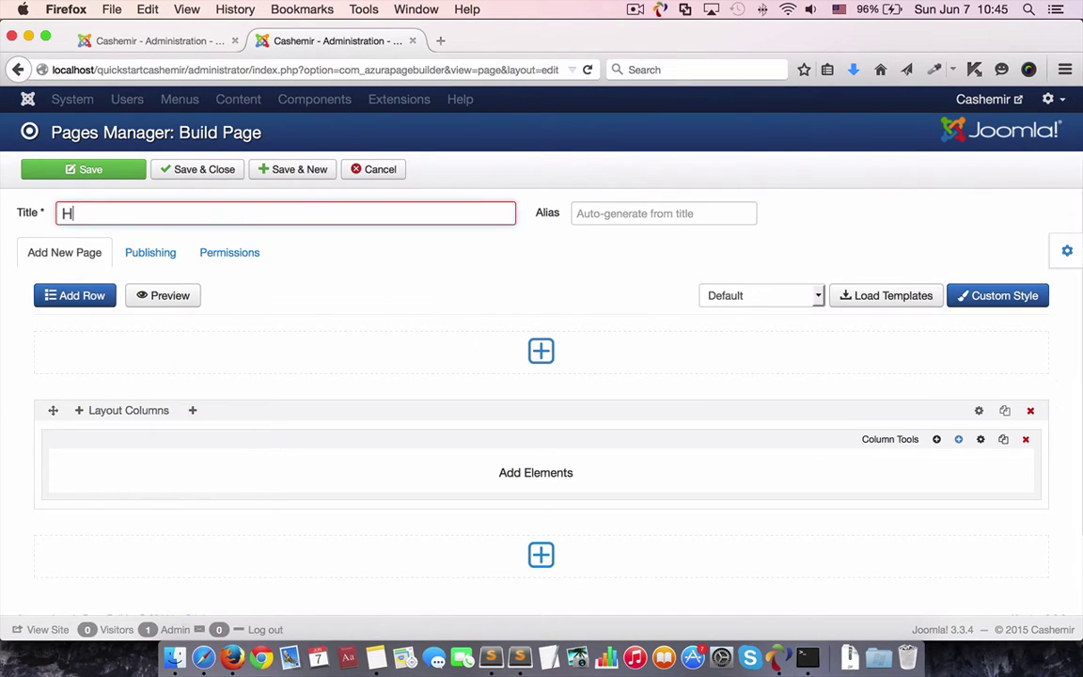
type("ome Tie")
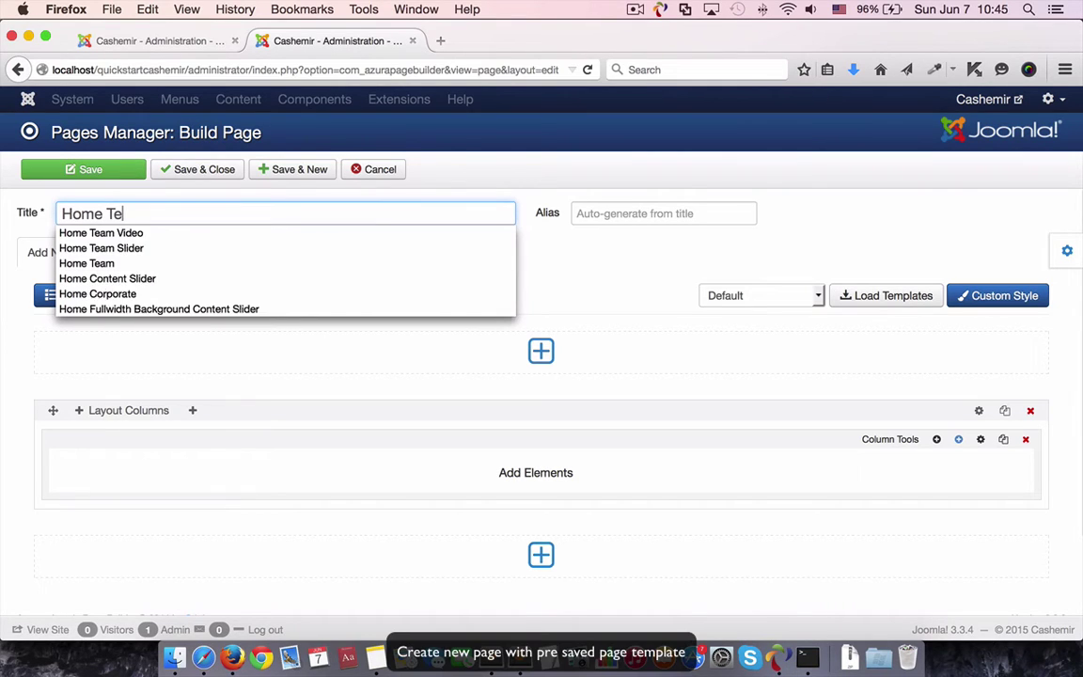
type("am Slider")
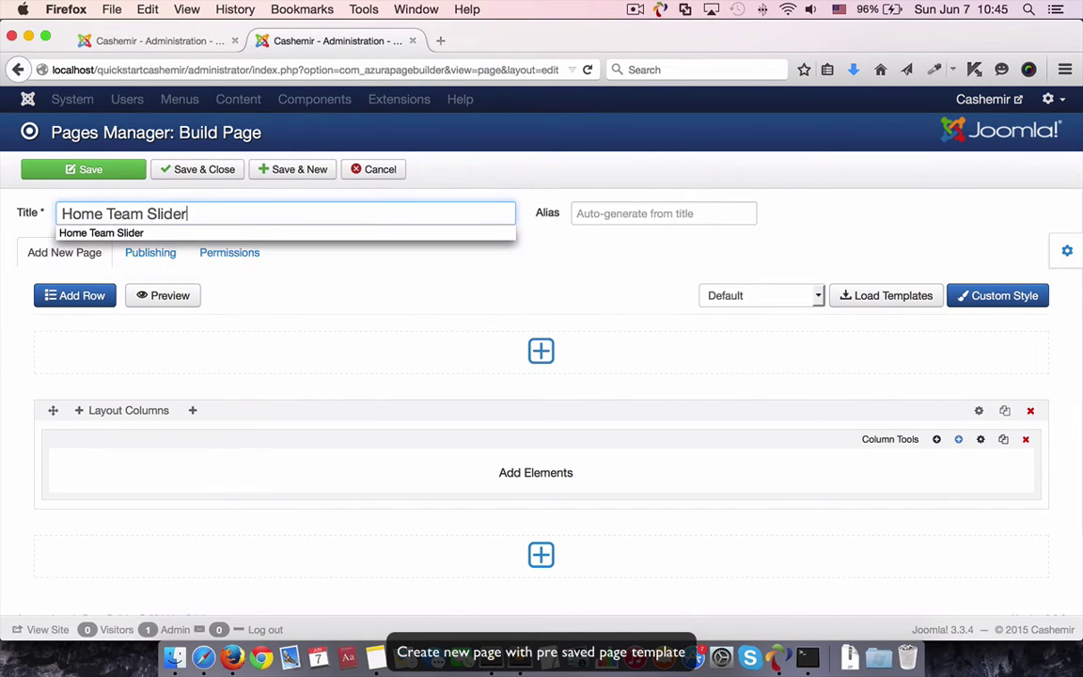
left_click(544, 256)
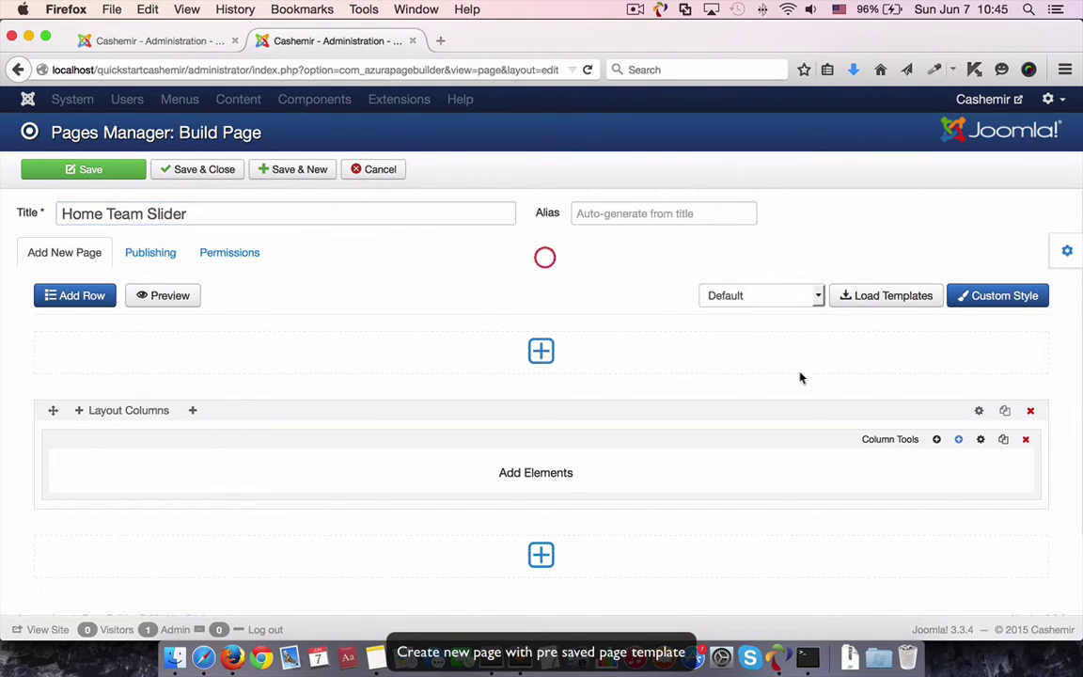
- Delete the empty default row from the Home Team Slider page and set the page's category to Cashemir Pages
left_click(1032, 412)
left_click(616, 331)
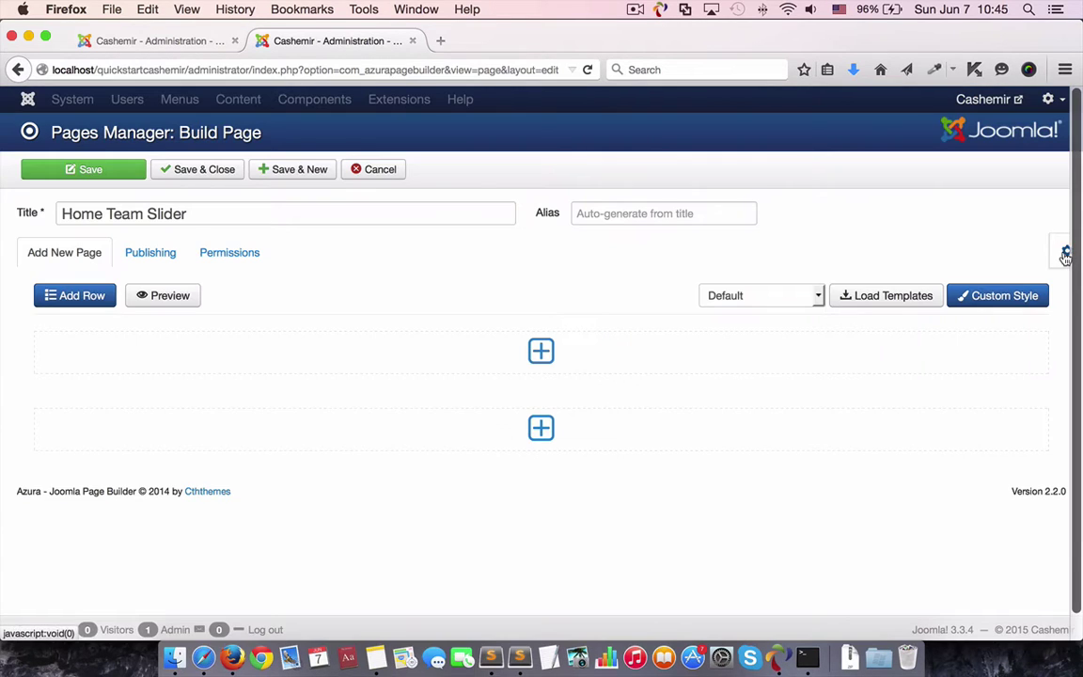
left_click(1065, 252)
left_click(919, 250)
left_click(920, 292)
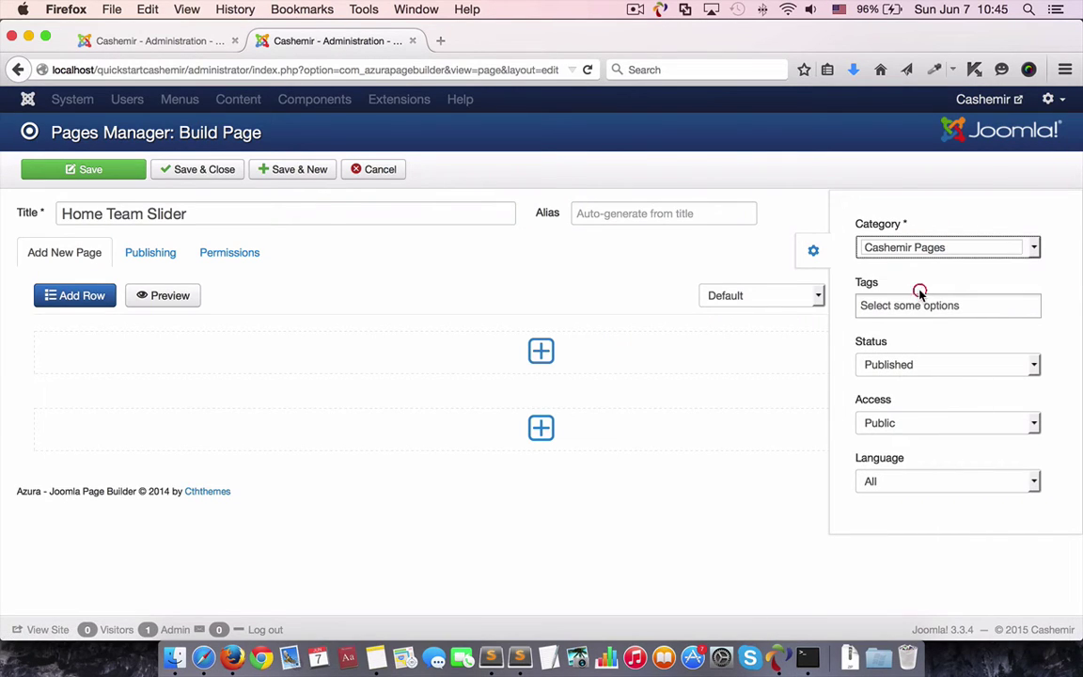
left_click(814, 252)
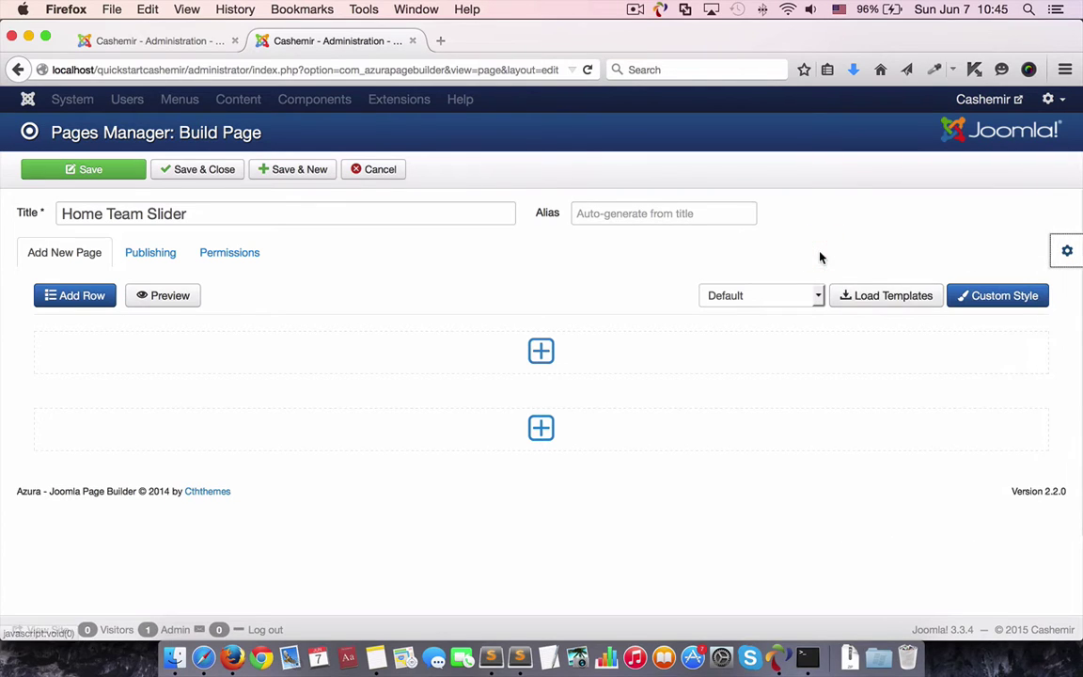
- Set the page layout to Home Page and append the saved Home Team Slider page template
left_click(786, 296)
left_click(787, 342)
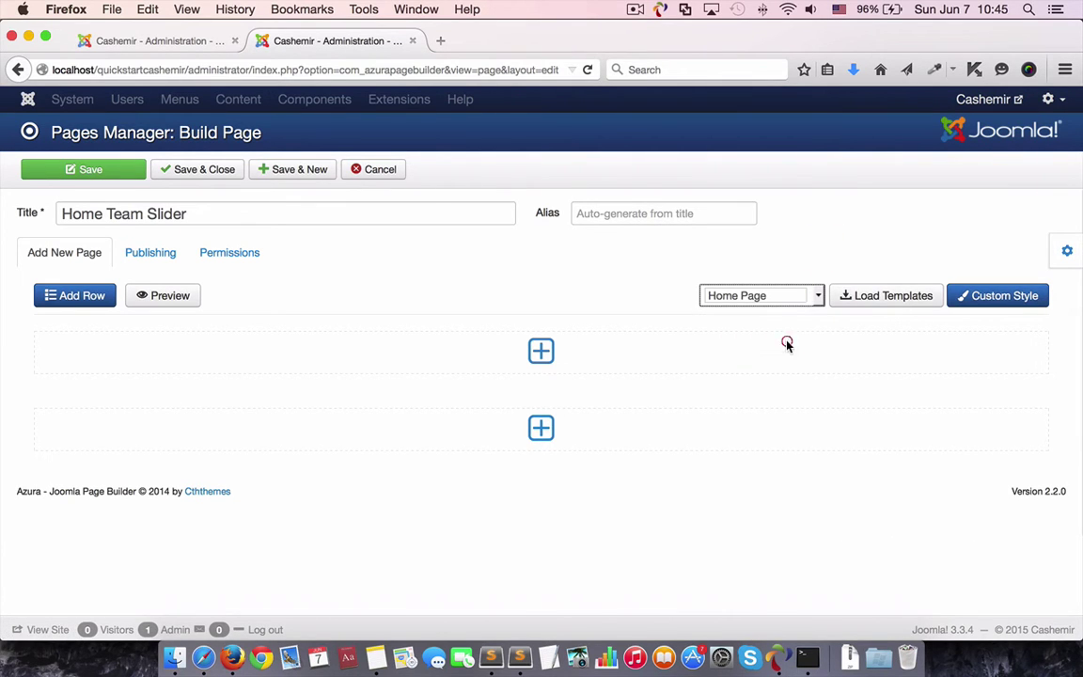
left_click(860, 297)
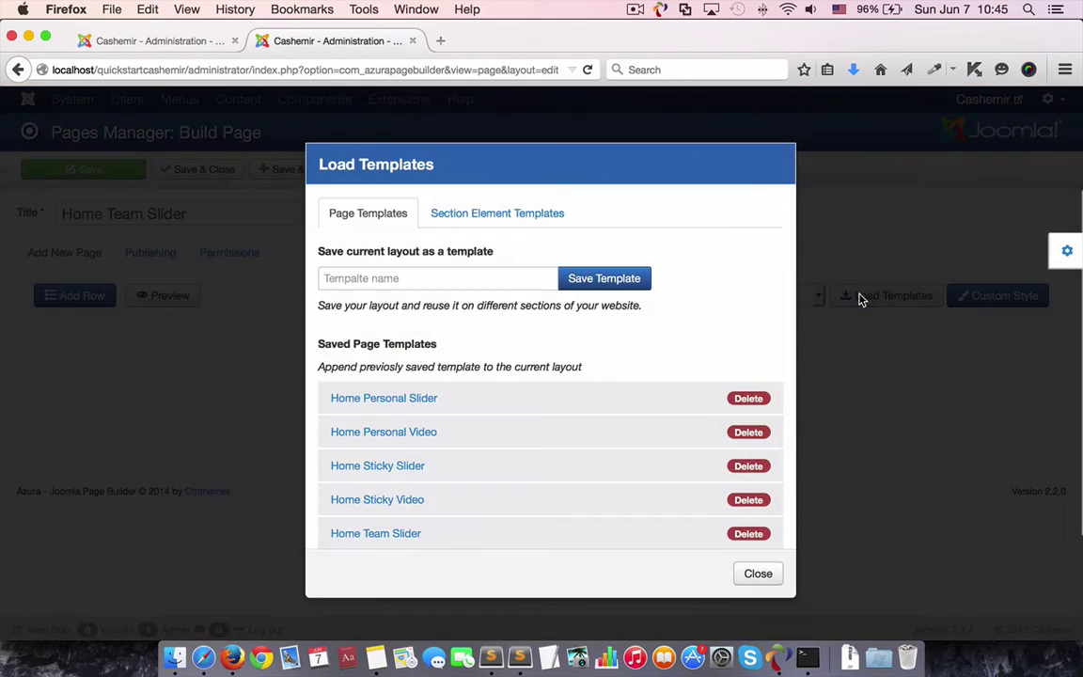
scroll(519, 396, "down", 2)
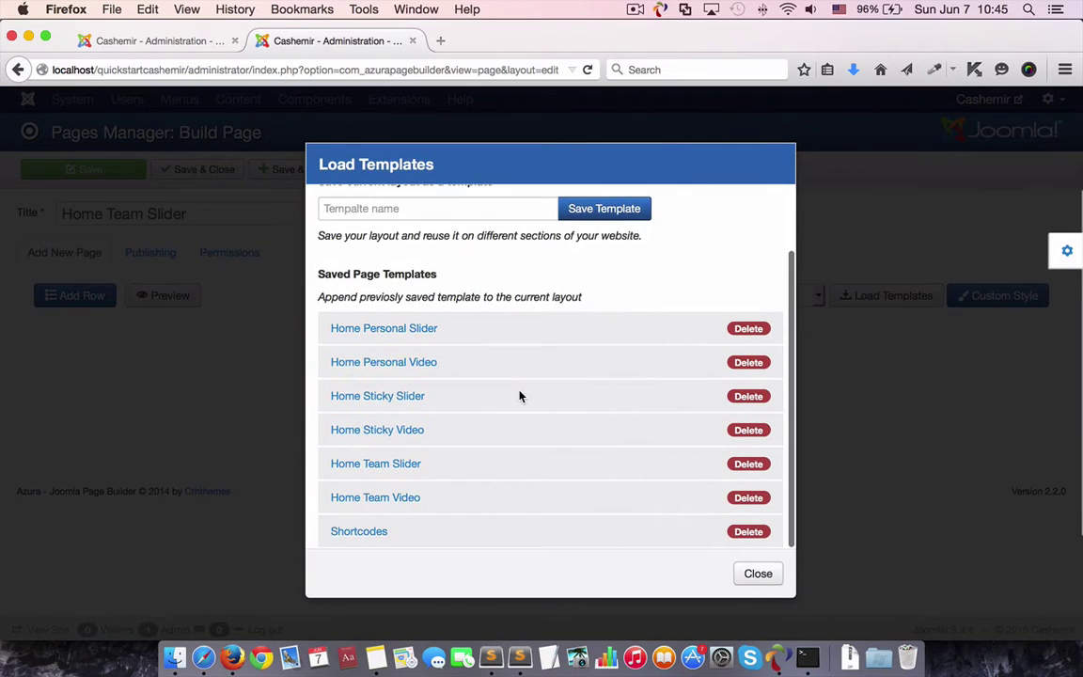
left_click(399, 465)
- Review the sections loaded into the Home Team Slider page, then save and close it
scroll(481, 438, "down", 15)
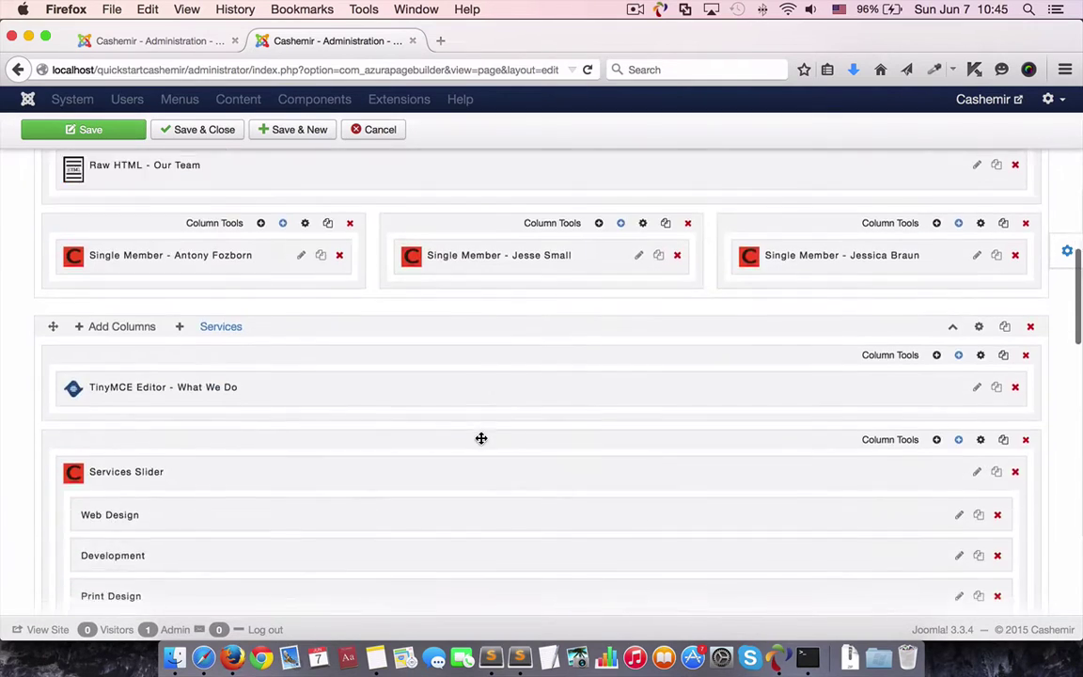
scroll(481, 439, "down", 20)
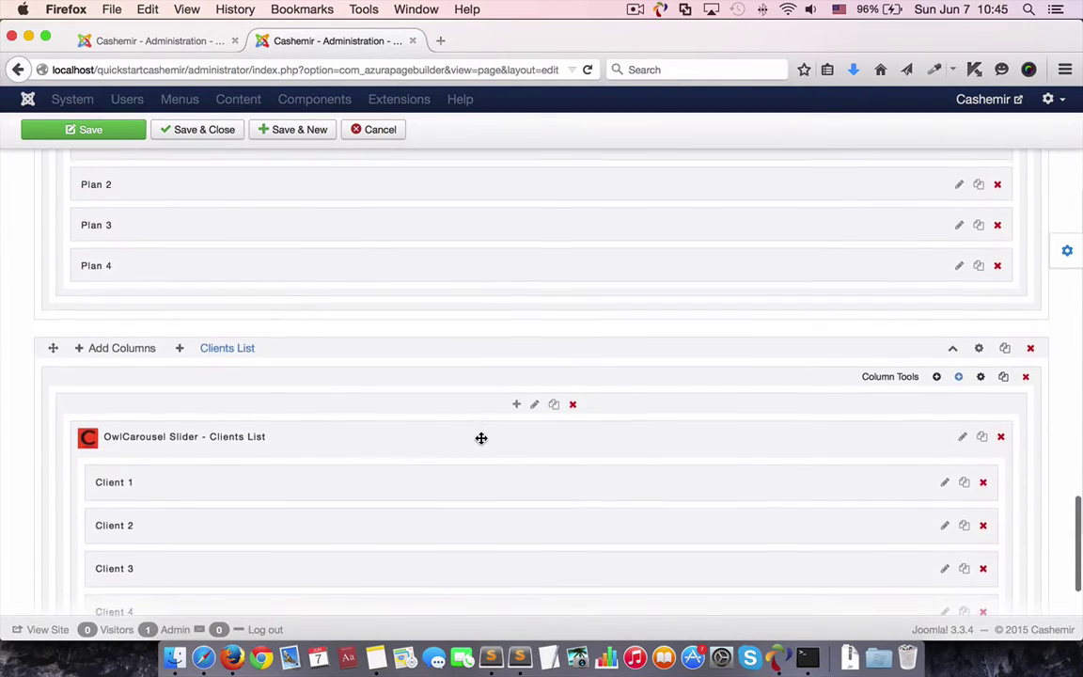
scroll(481, 438, "down", 3)
scroll(481, 438, "up", 20)
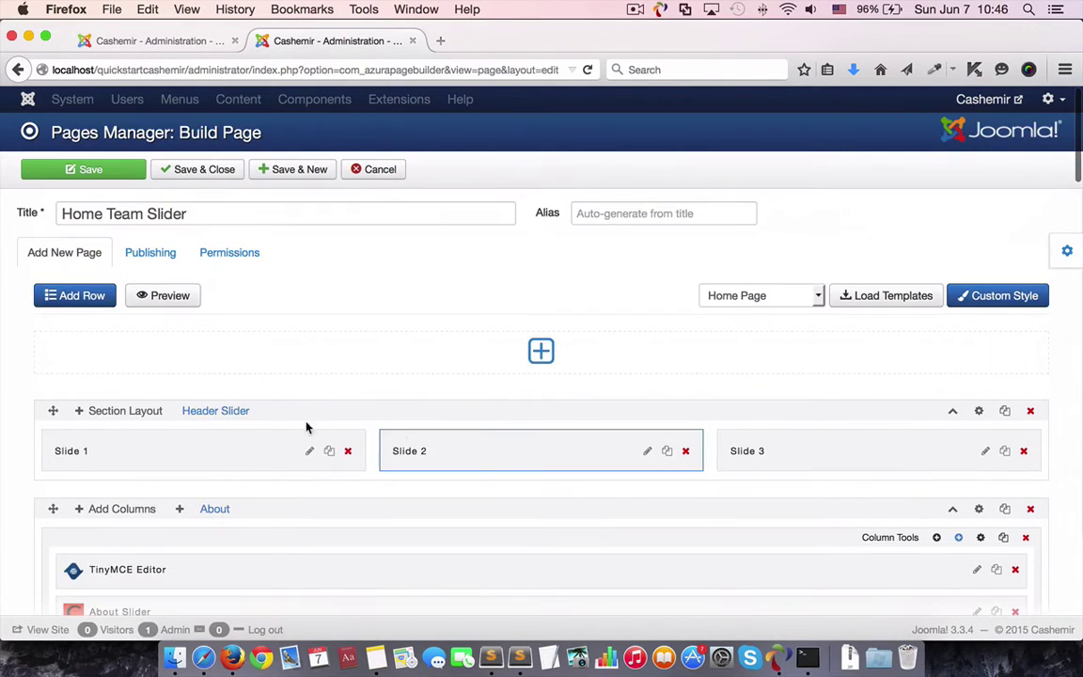
left_click(209, 173)
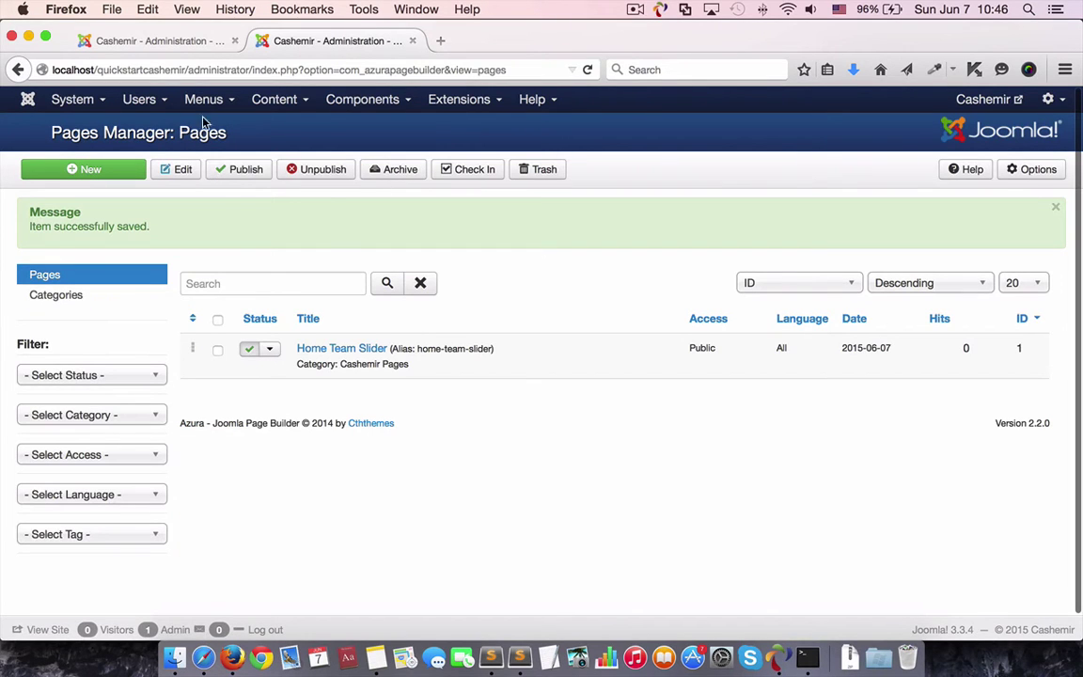
- In the Main Menu, make the Home Team item display the Home Team Slider page, then save and close the item
left_click(203, 98)
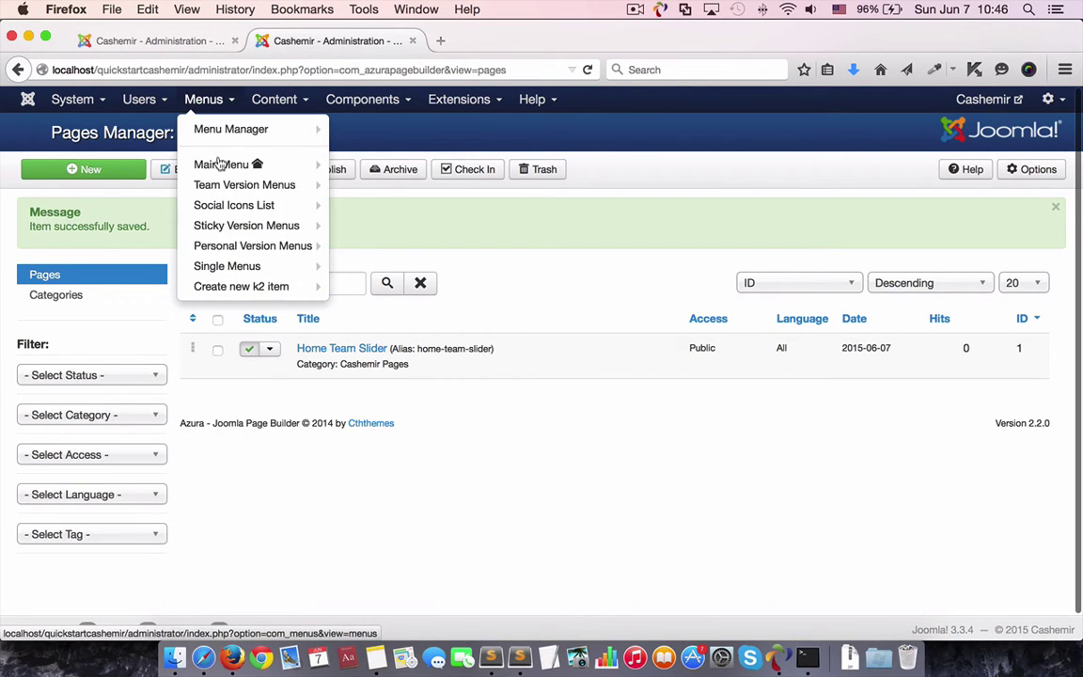
mouse_move(212, 162)
left_click(395, 164)
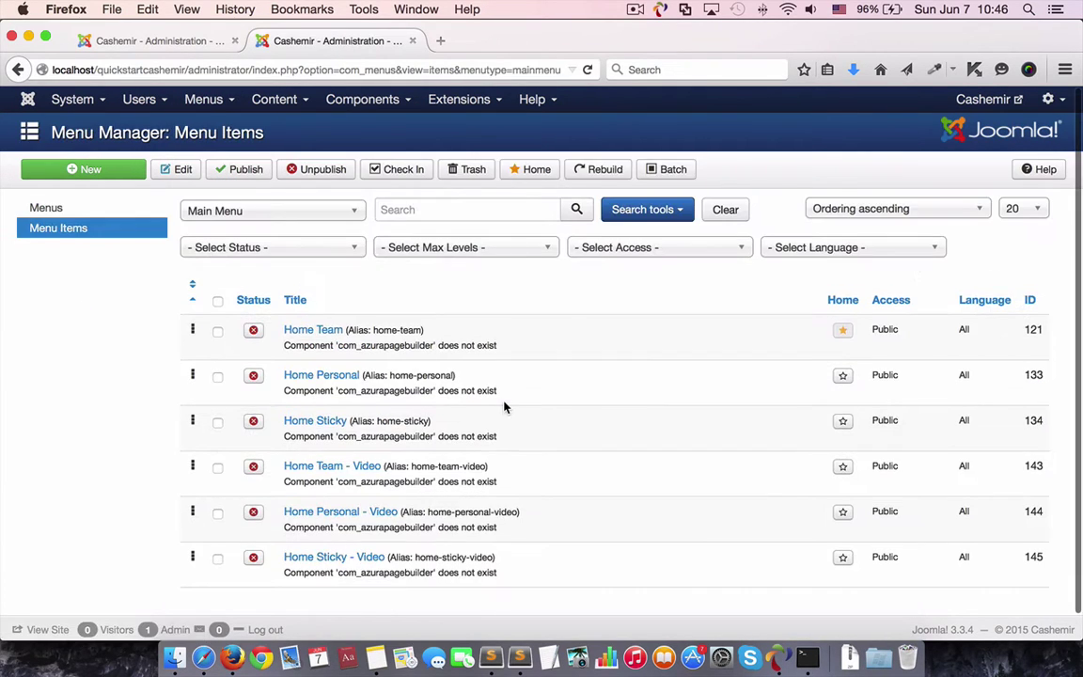
left_click(322, 332)
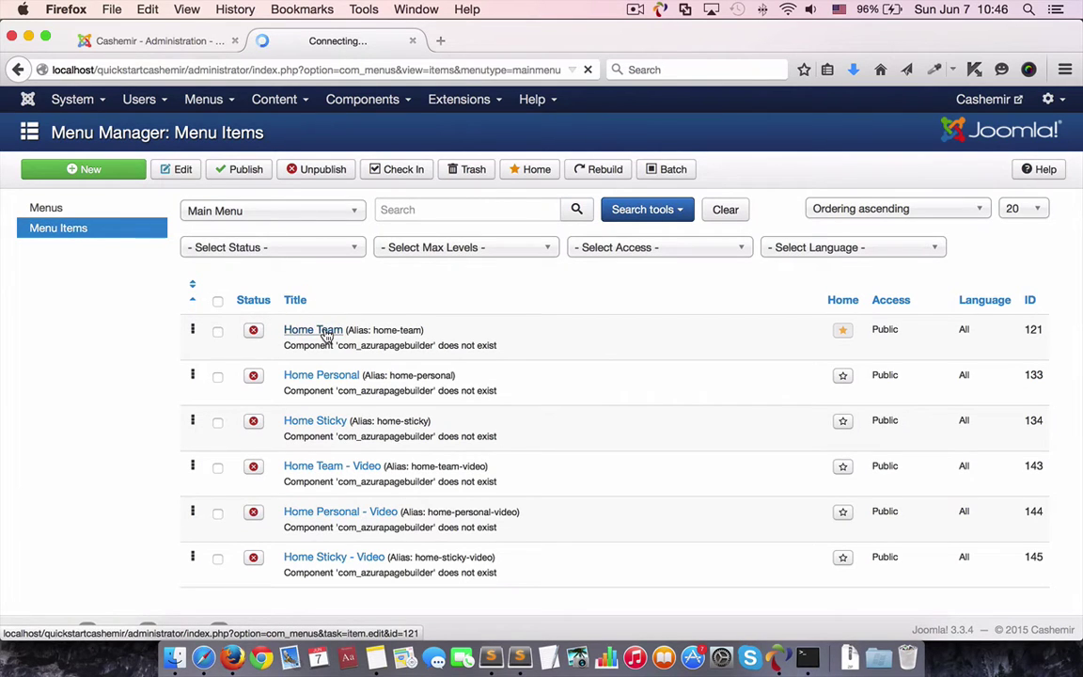
left_click(322, 335)
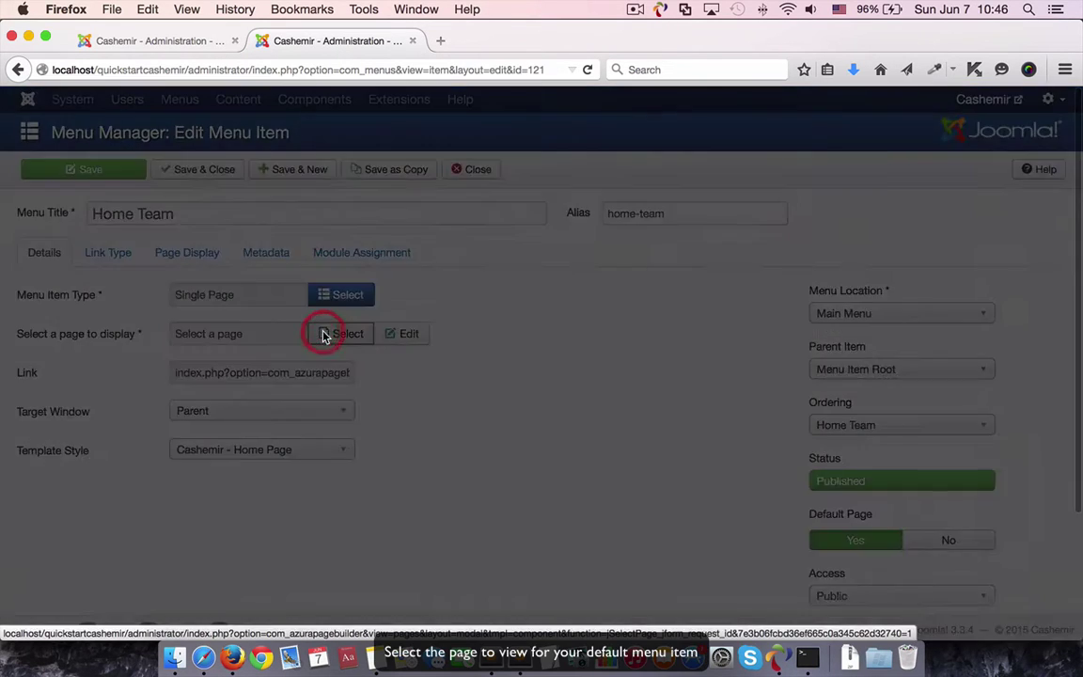
left_click(274, 284)
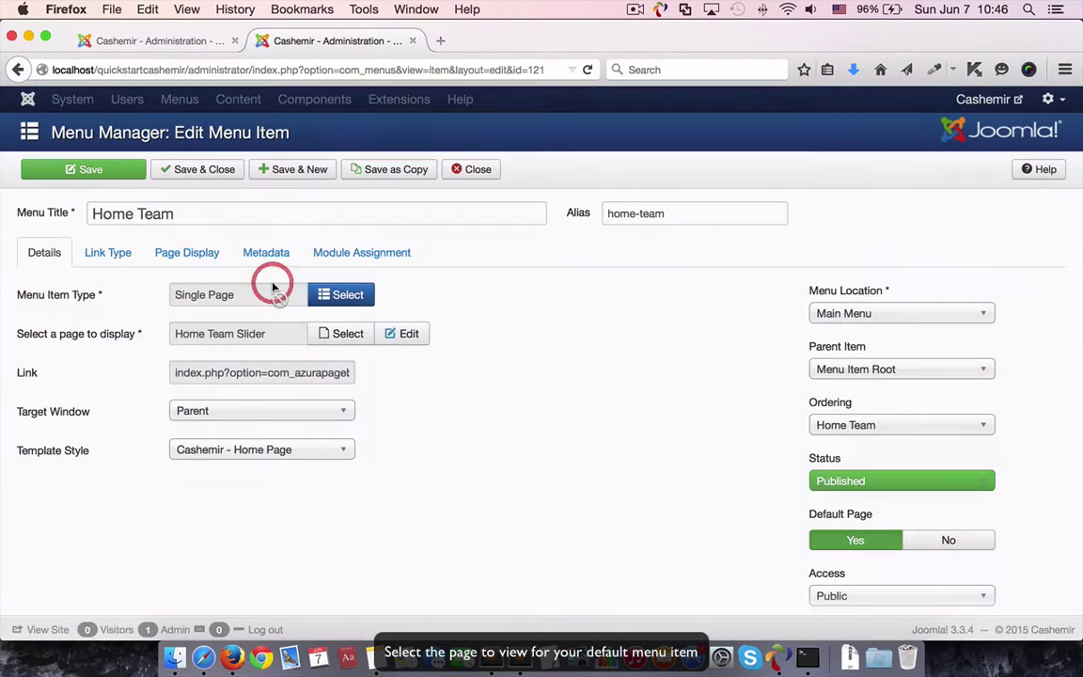
left_click(196, 176)
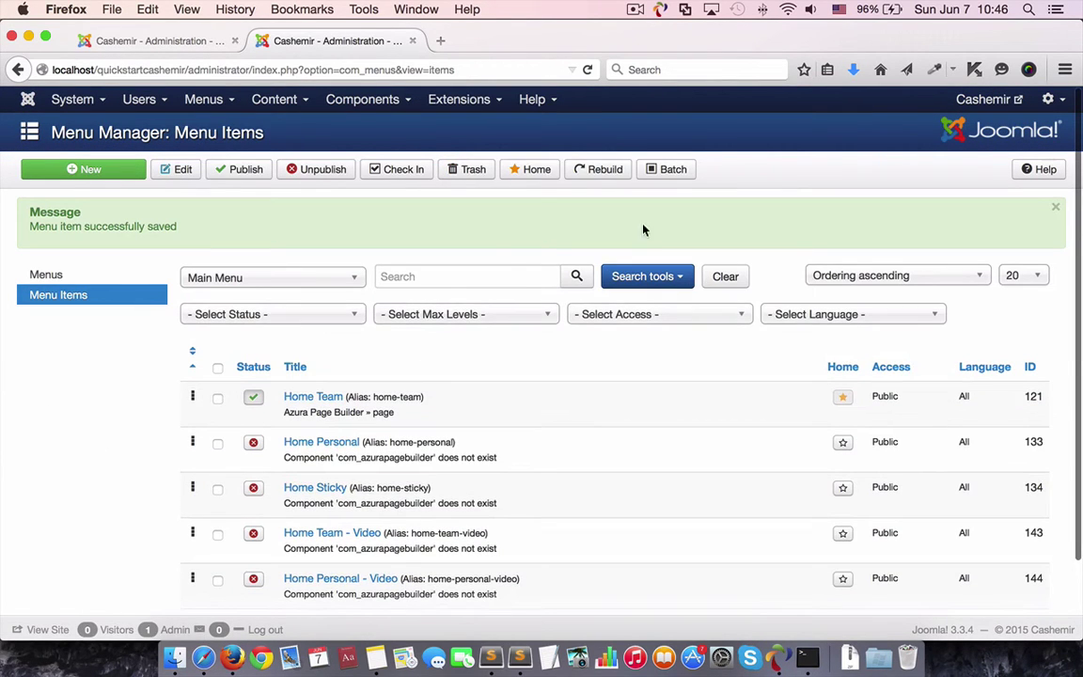
- Open the site's front end and check the home page for errors in the browser's developer console
left_click(991, 103)
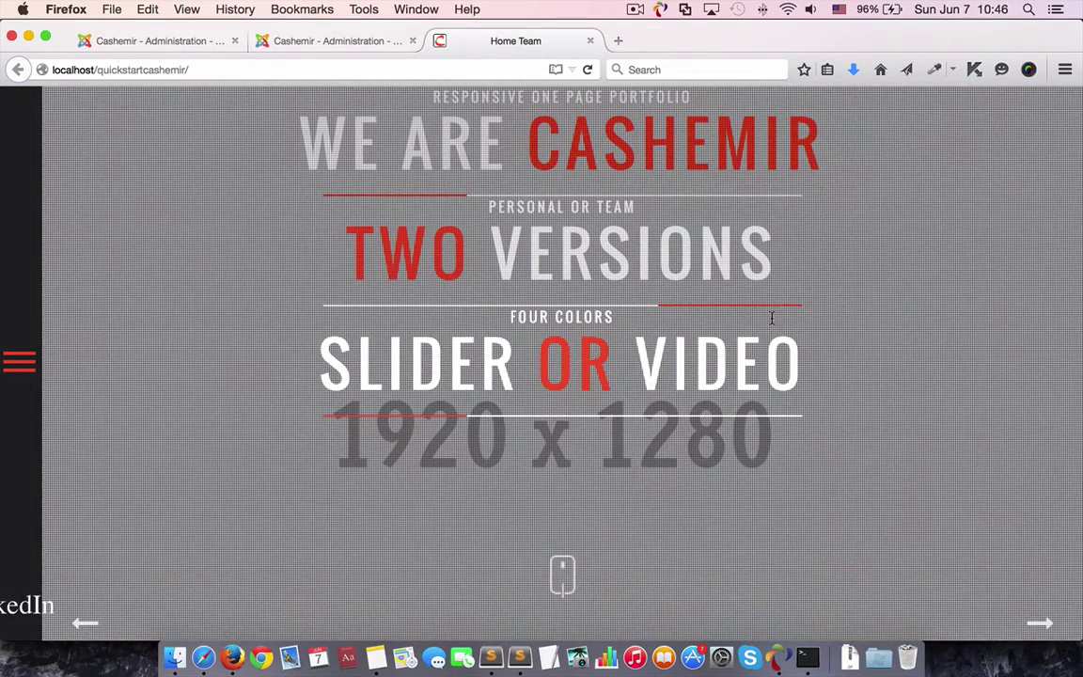
scroll(854, 296, "down", 5)
scroll(854, 296, "up", 5)
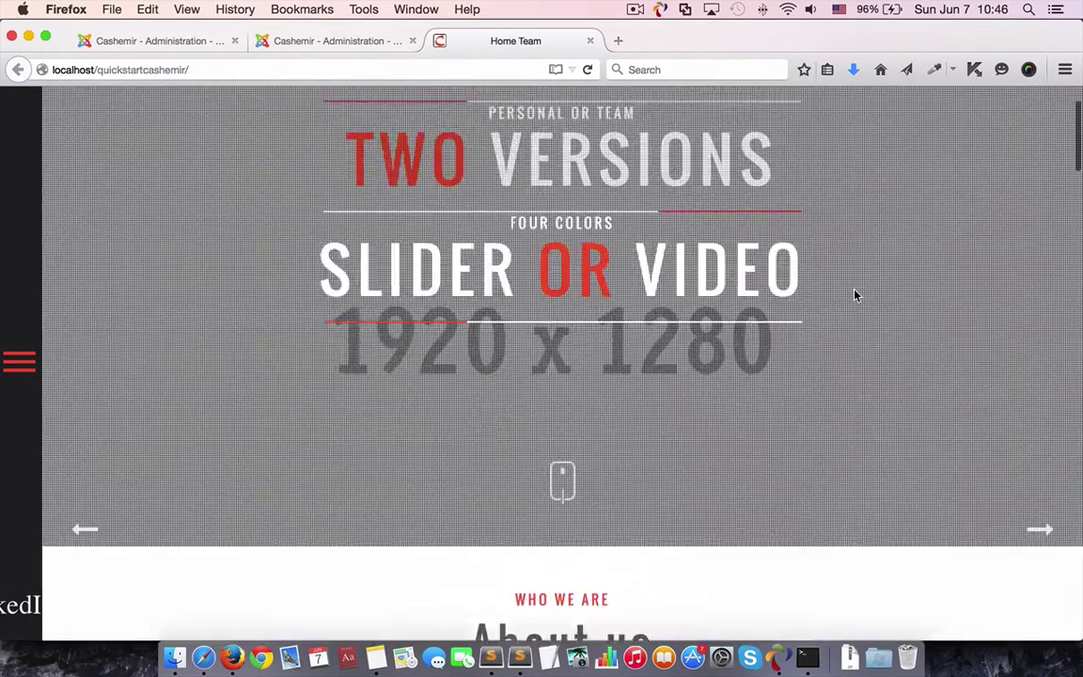
right_click(854, 296)
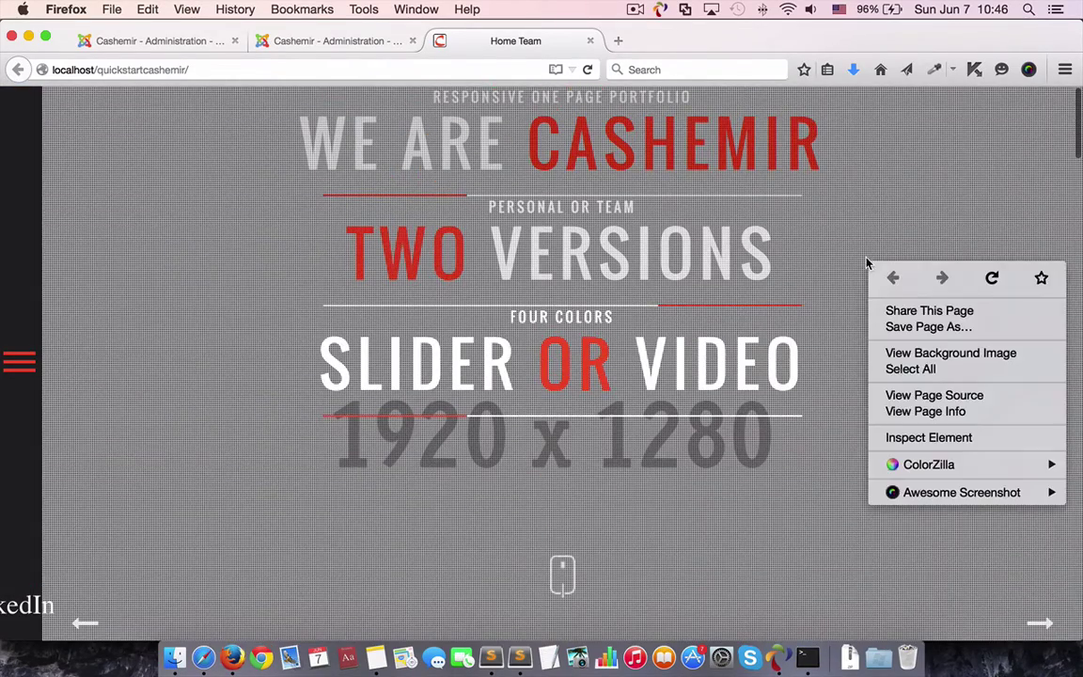
left_click(926, 438)
left_click(188, 381)
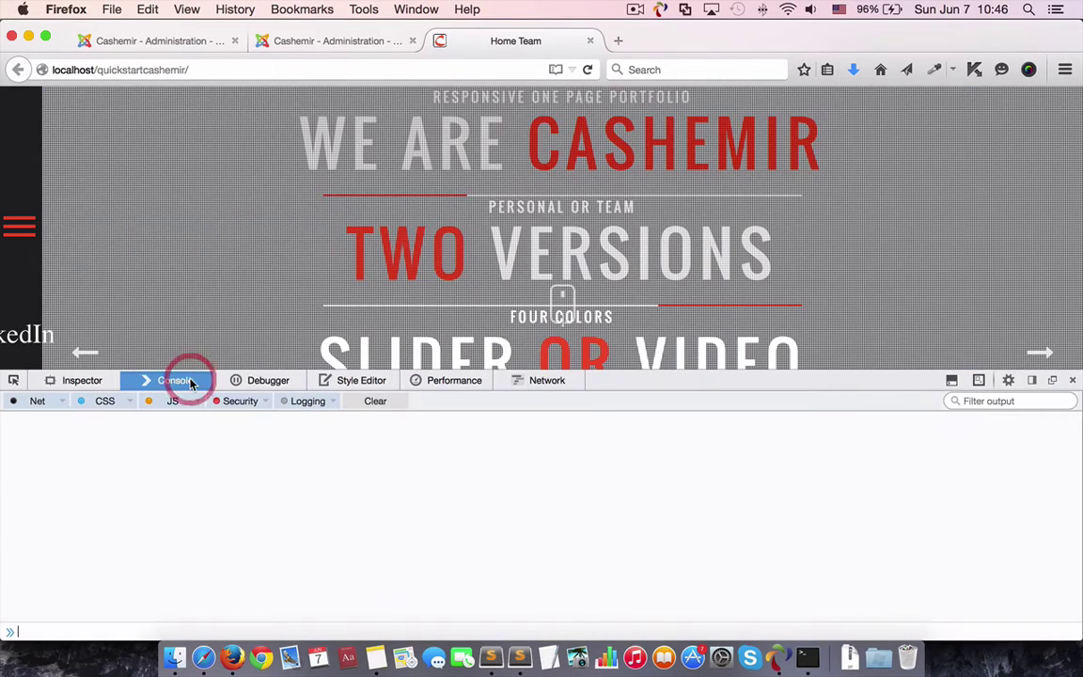
left_click(1074, 381)
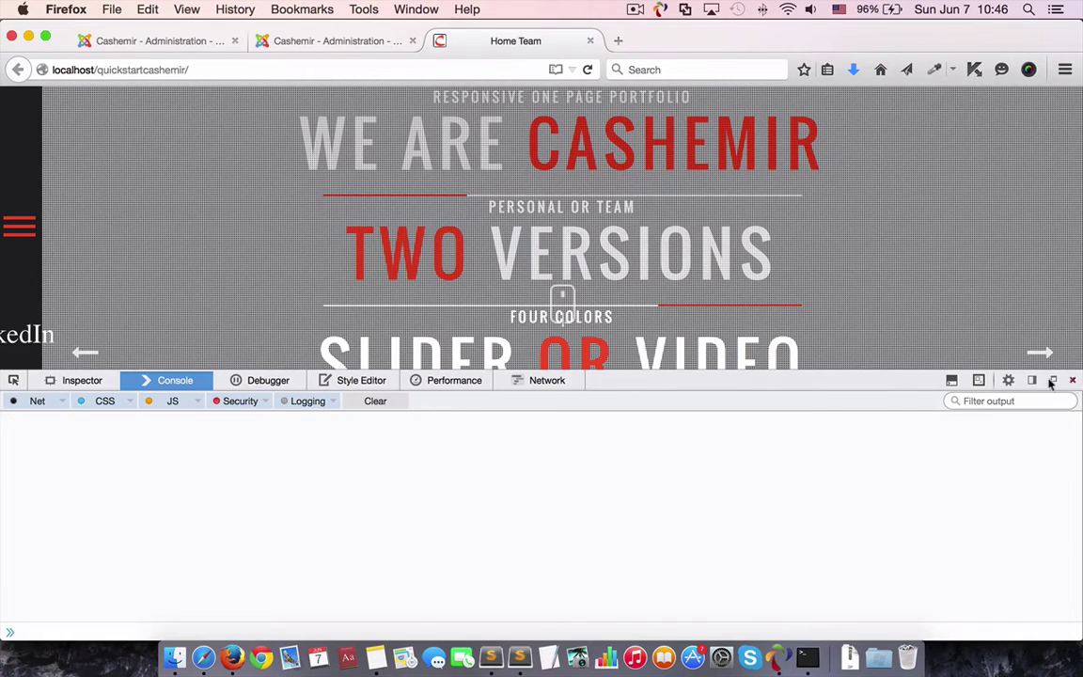
- Clear the recent browser history and reload the site's home page
left_click(235, 10)
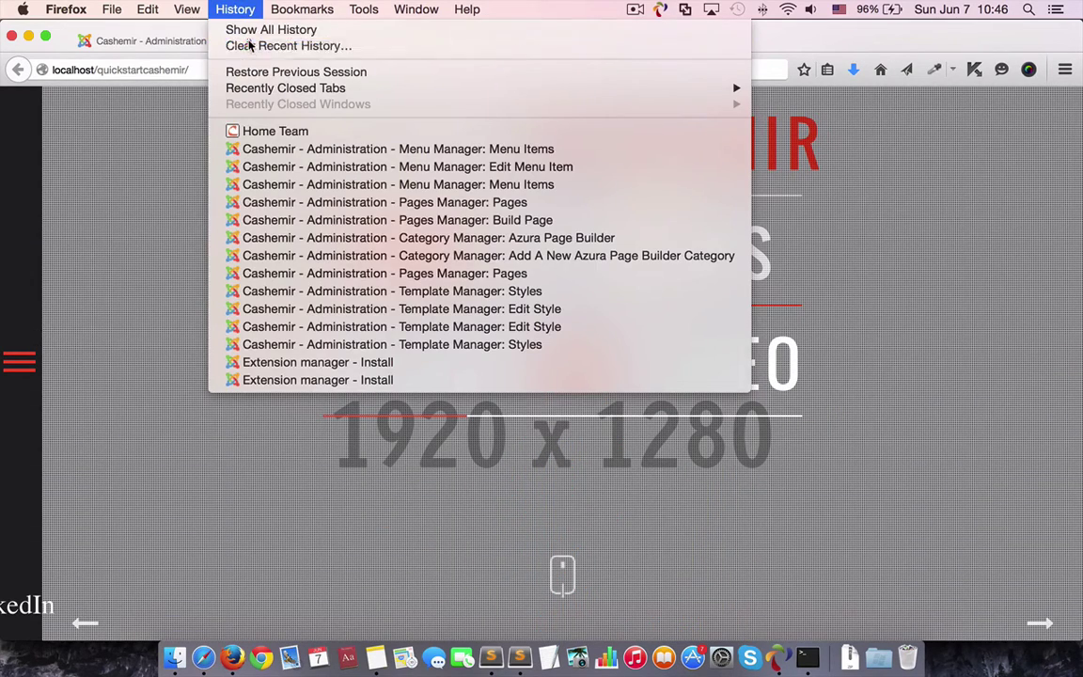
left_click(239, 45)
left_click(657, 504)
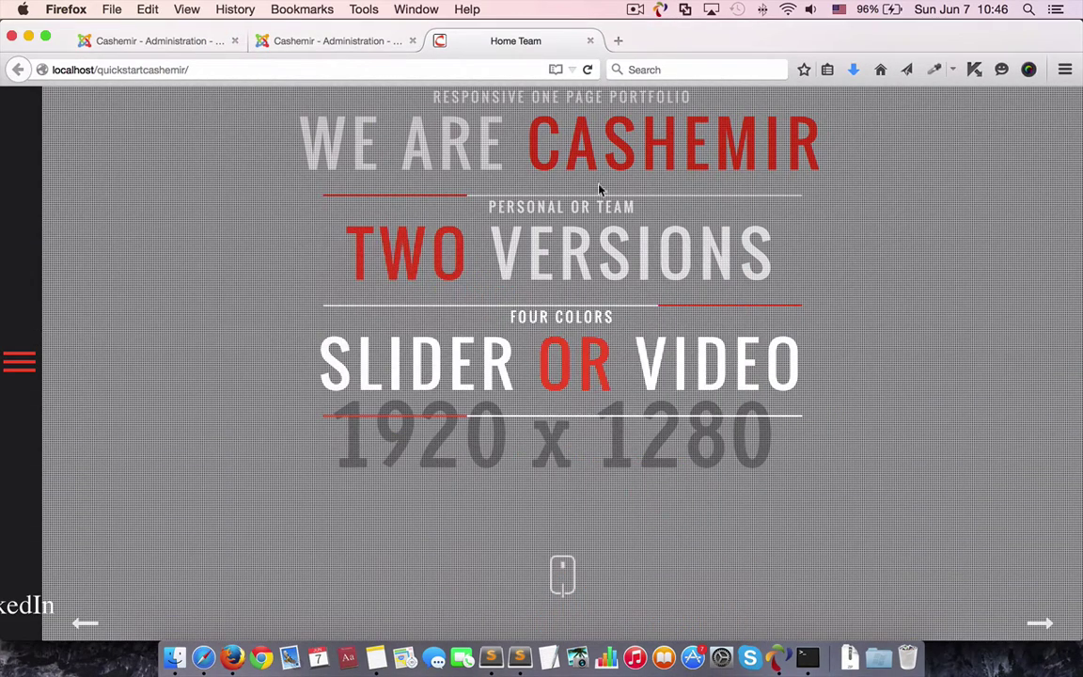
left_click(586, 72)
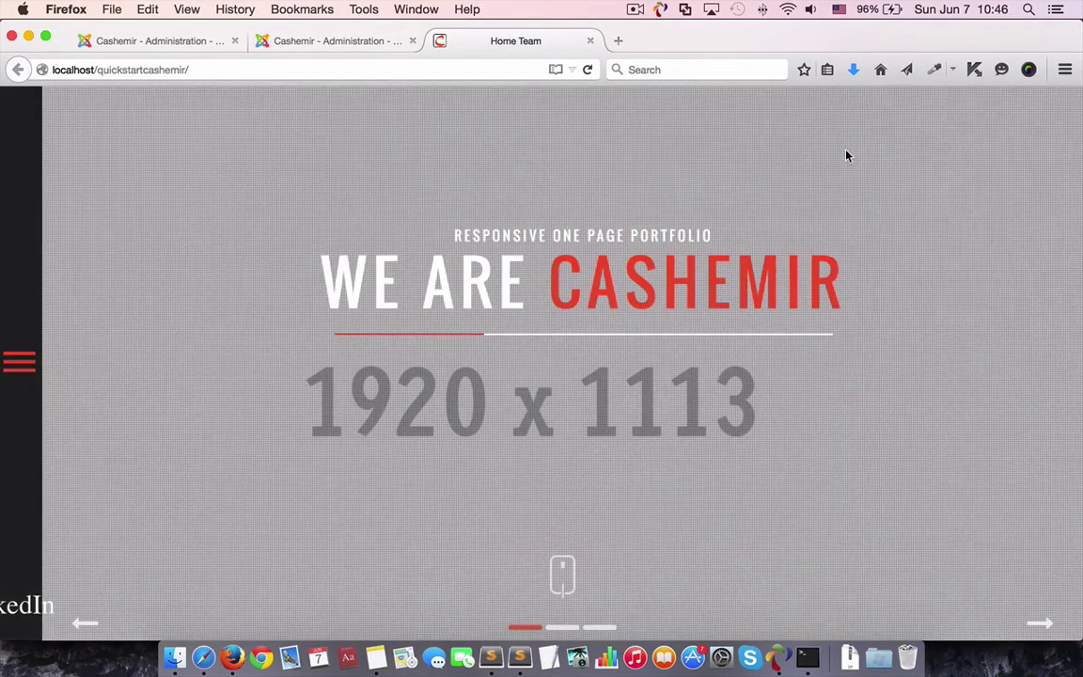
- Examine the home page's sections from About us through Our Prices, along with its side navigation menu
scroll(805, 441, "down", 10)
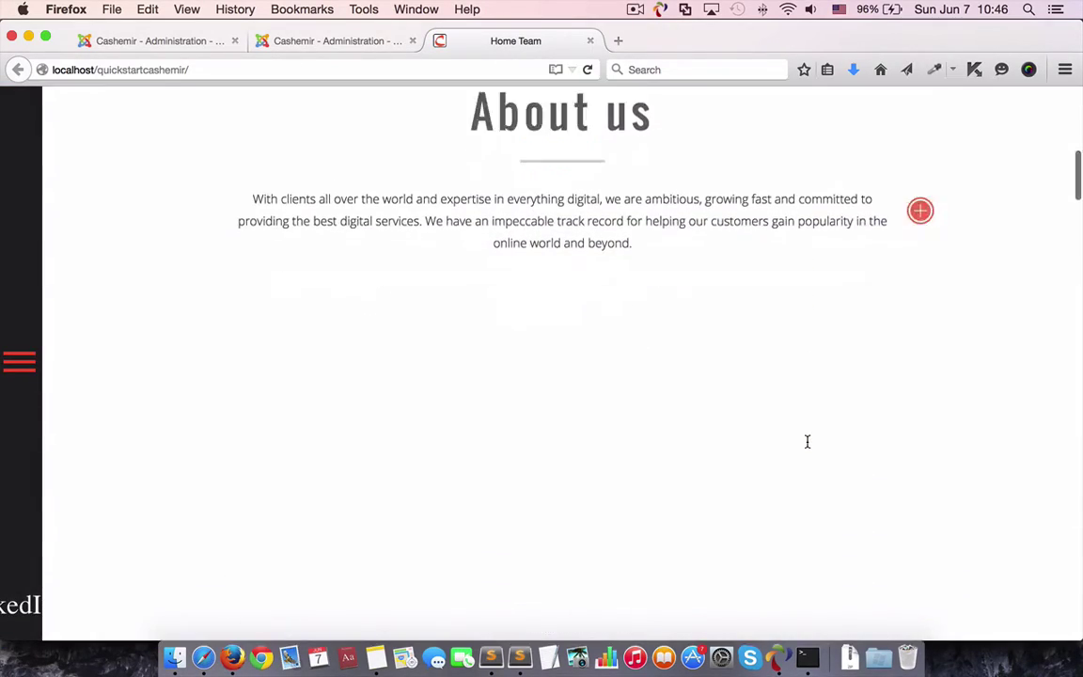
scroll(809, 444, "down", 6)
scroll(808, 444, "up", 7)
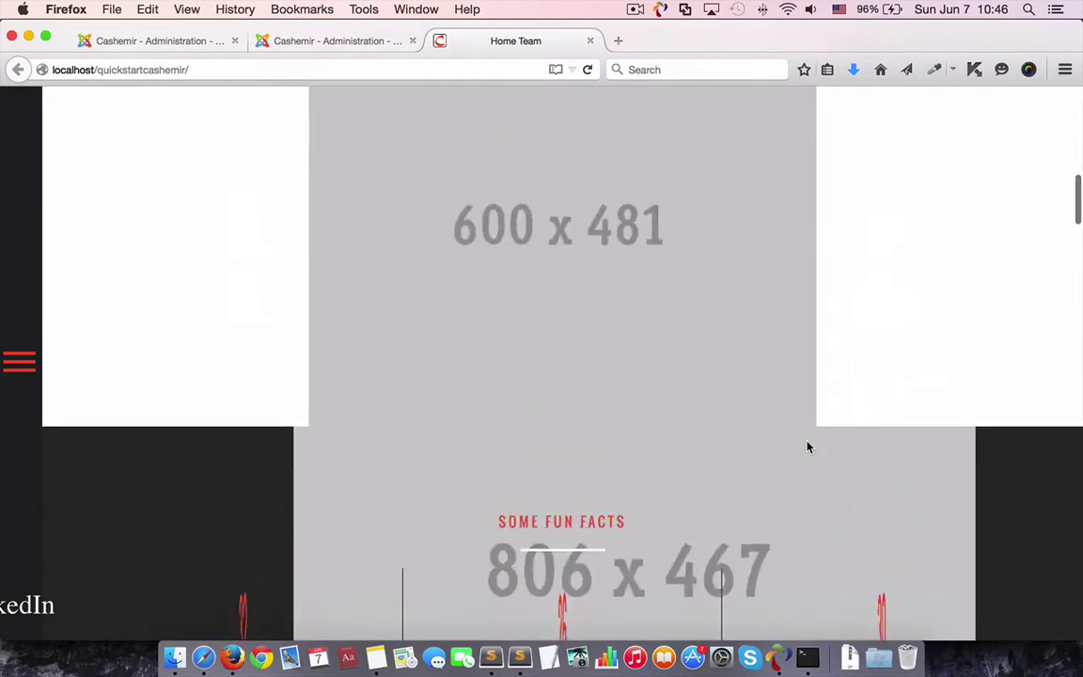
scroll(912, 168, "down", 6)
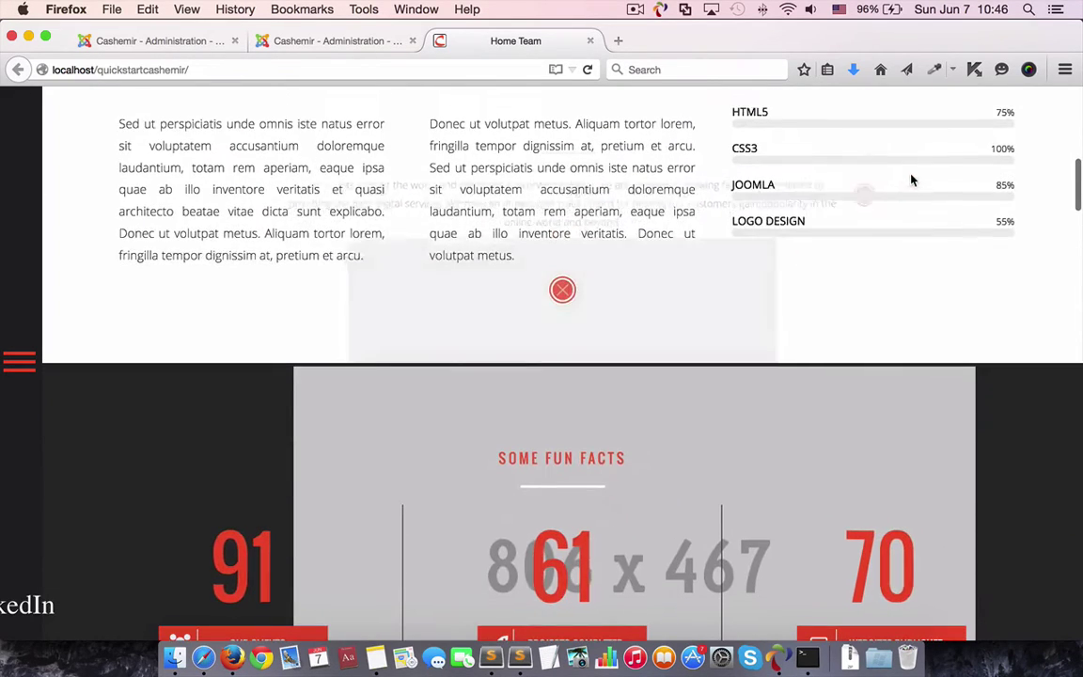
scroll(564, 342, "up", 6)
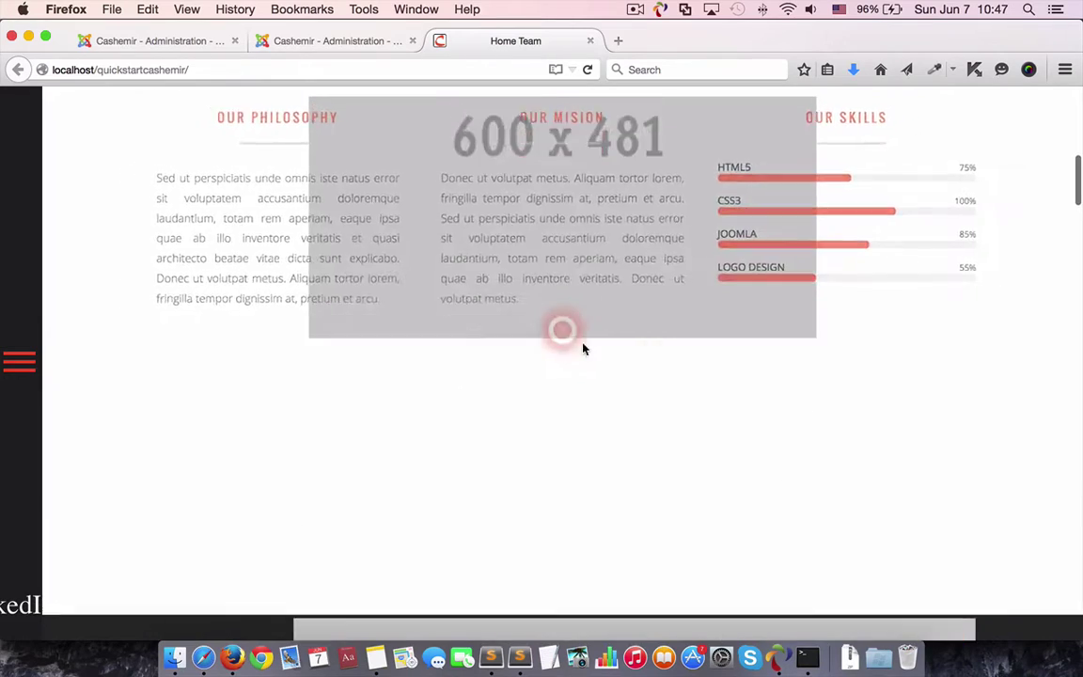
scroll(730, 429, "down", 10)
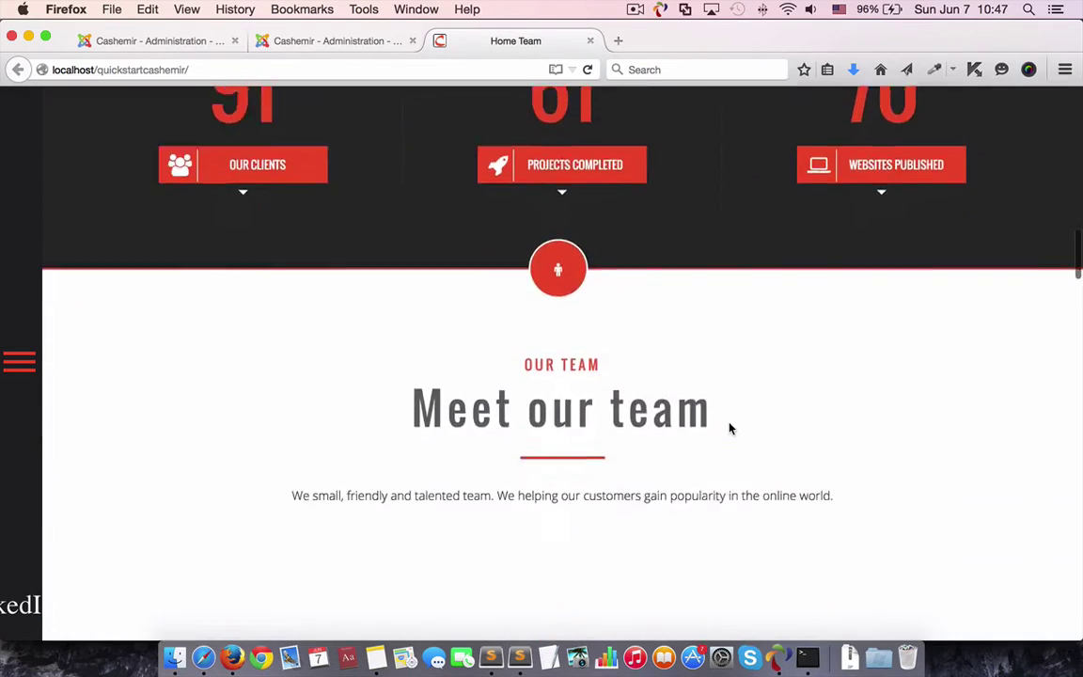
scroll(729, 429, "down", 10)
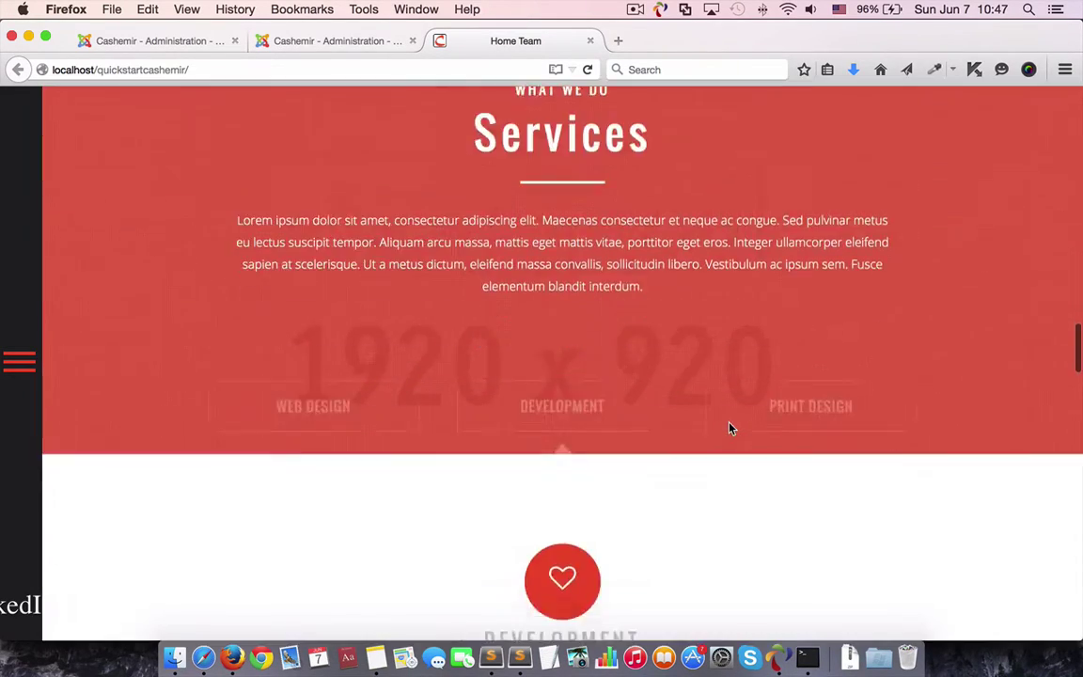
scroll(732, 429, "down", 10)
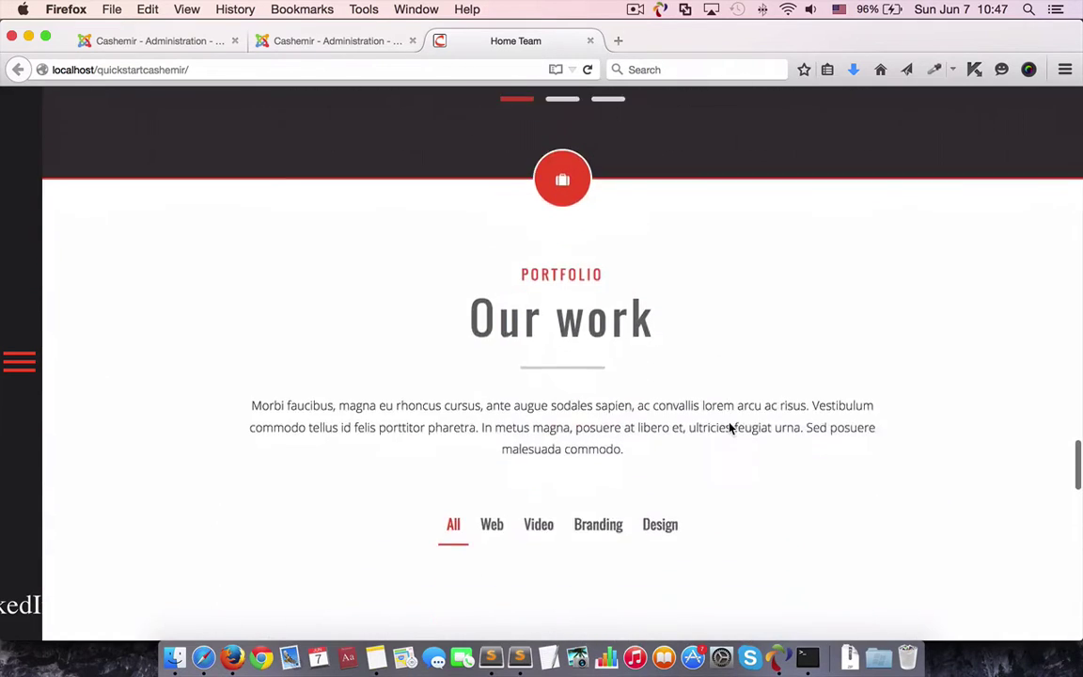
scroll(732, 429, "down", 10)
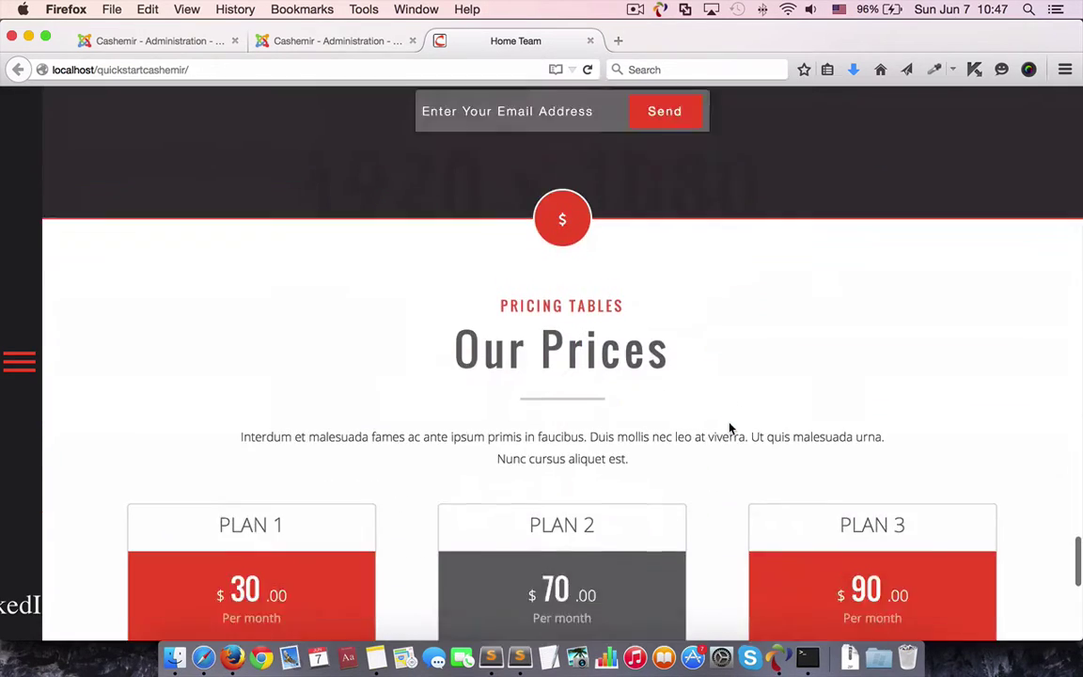
scroll(729, 428, "up", 5)
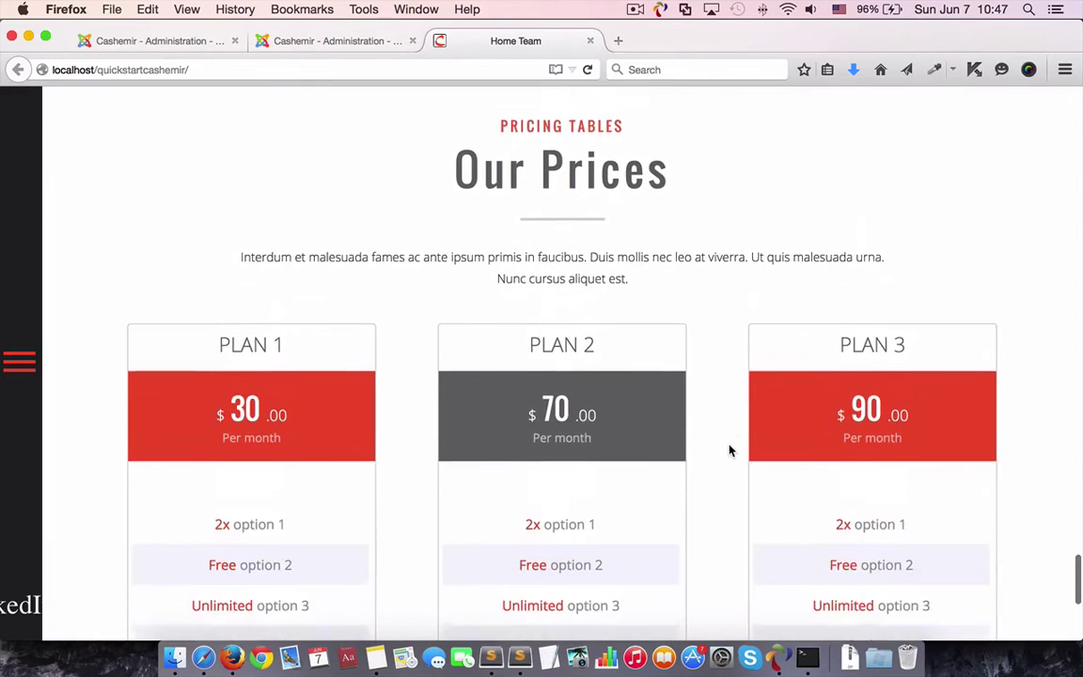
scroll(730, 452, "down", 1)
left_click_drag(716, 436, 798, 441)
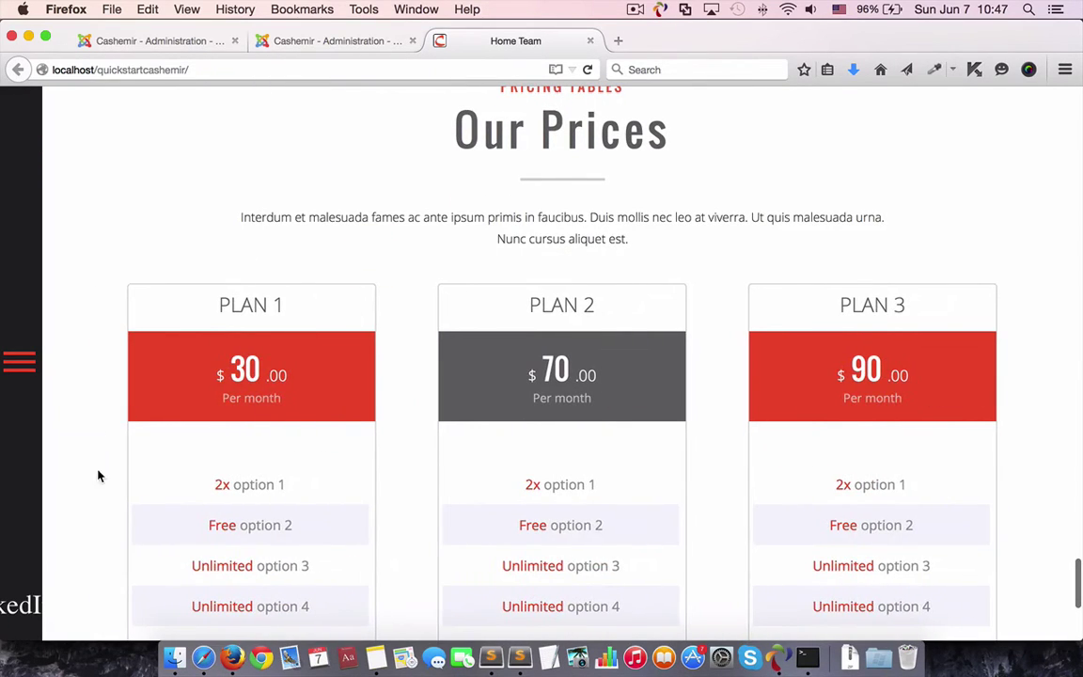
scroll(90, 489, "up", 3)
left_click(23, 363)
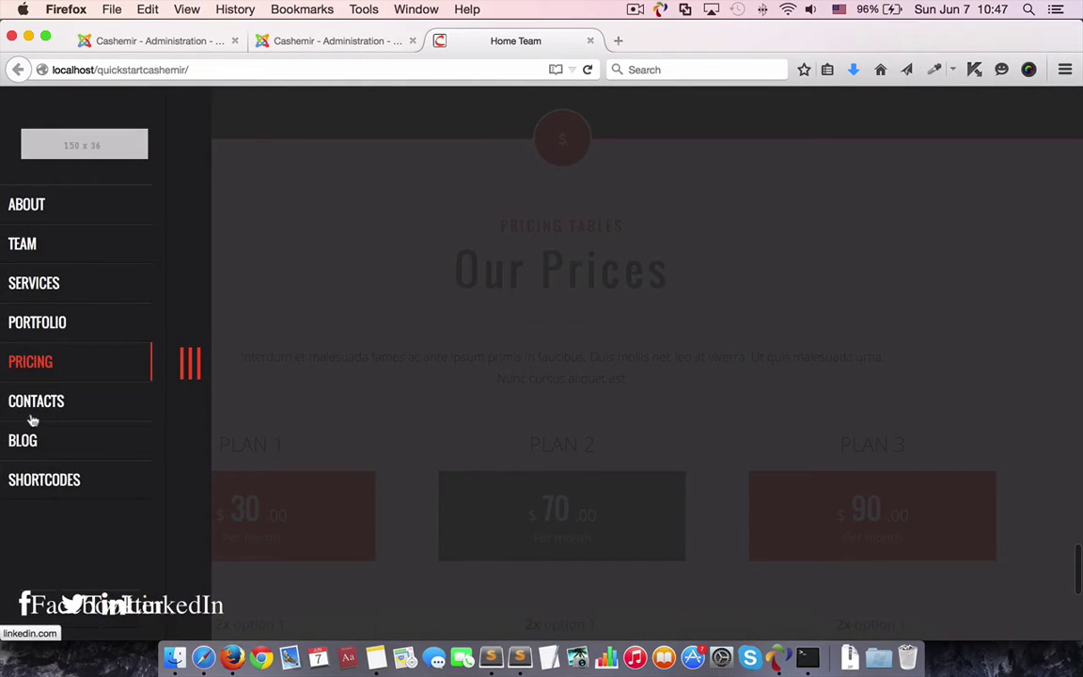
- Return to the Joomla administration and look over the list of all menus in the Menu Manager
left_click(307, 42)
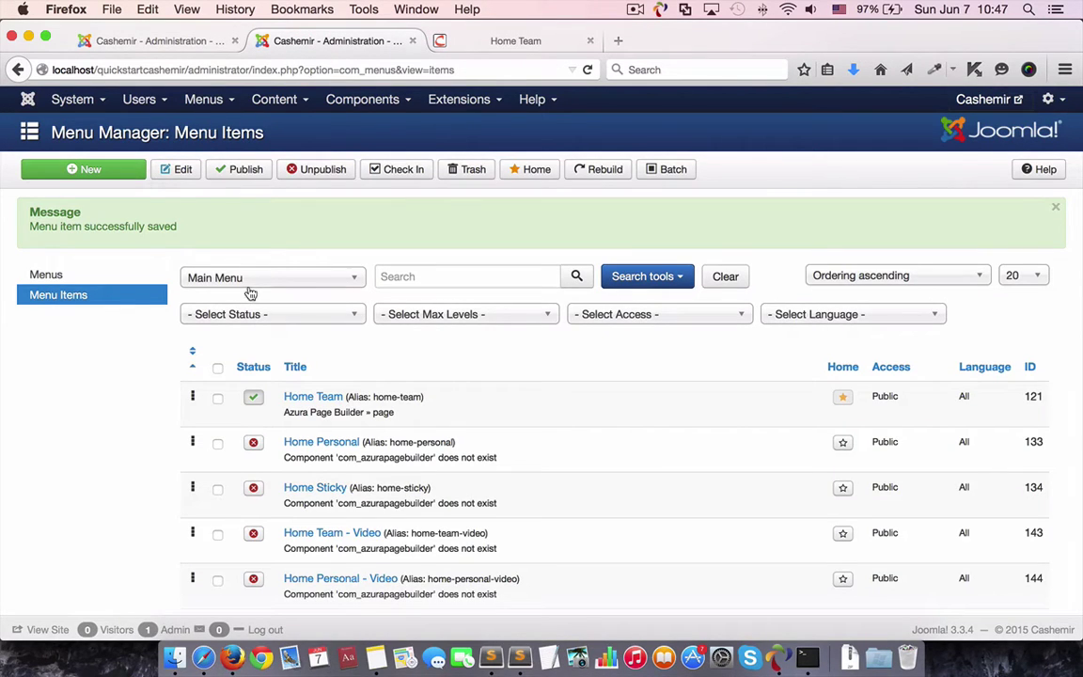
left_click(115, 275)
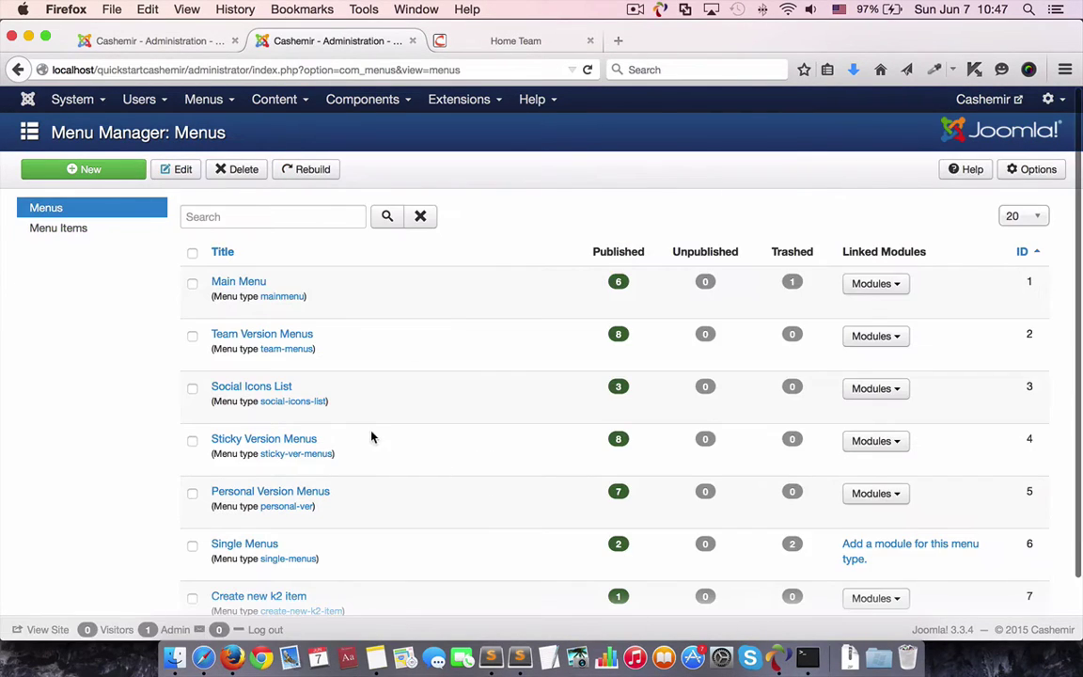
scroll(372, 436, "down", 1)
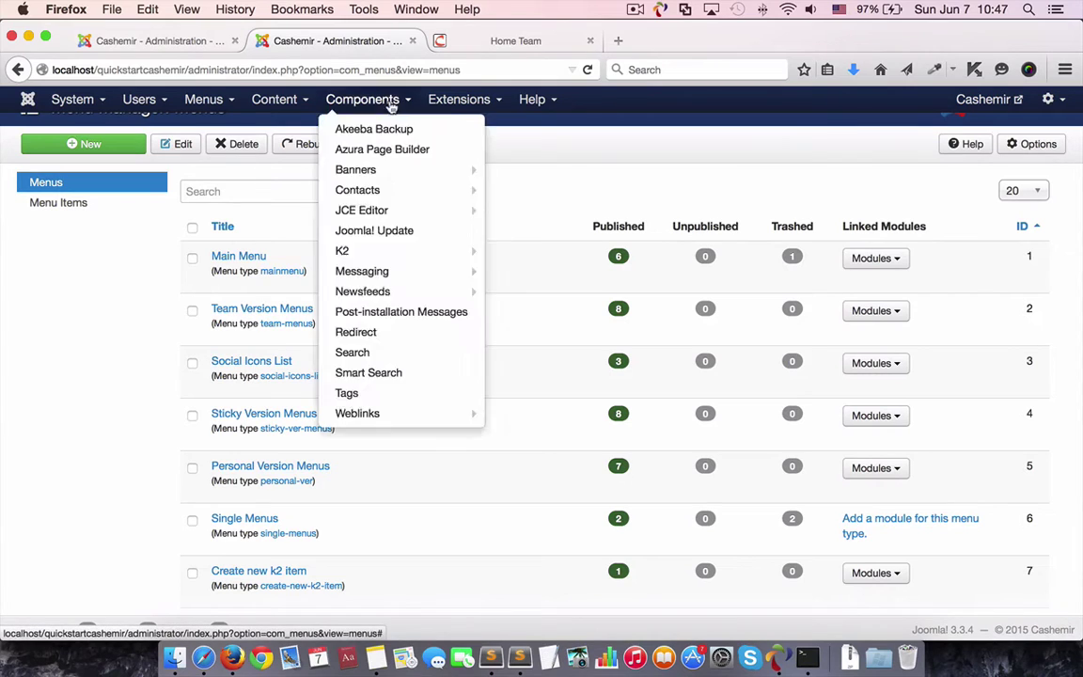
- Find the Socials Links module in the Module Manager's site modules list and unpublish it
mouse_move(433, 115)
left_click(470, 165)
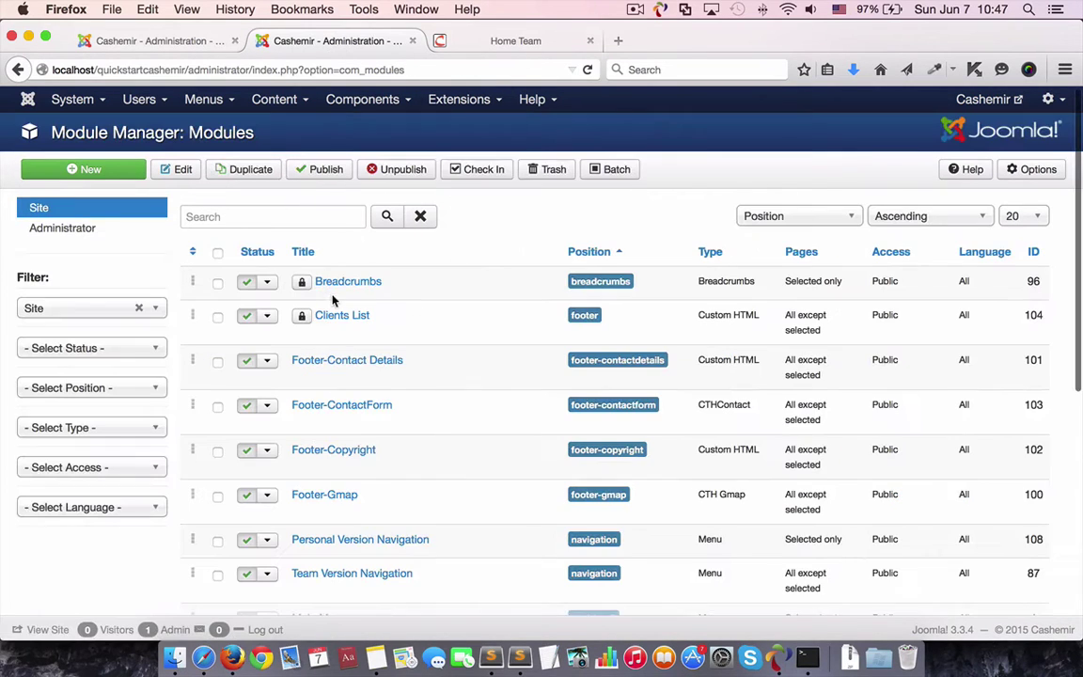
scroll(365, 365, "down", 10)
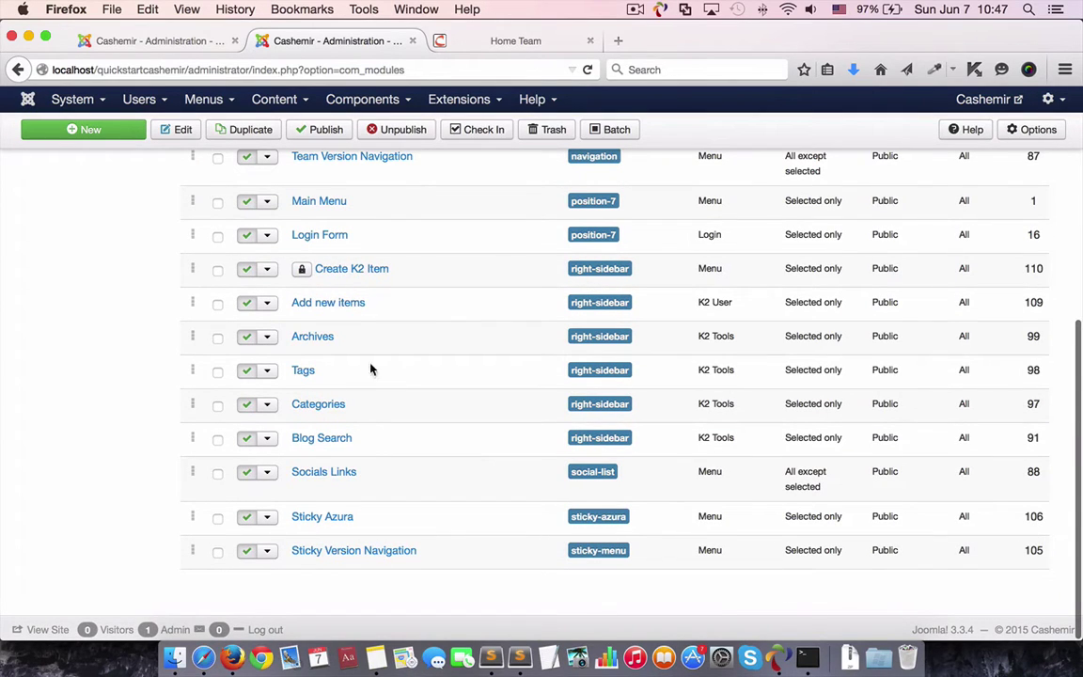
scroll(382, 512, "up", 5)
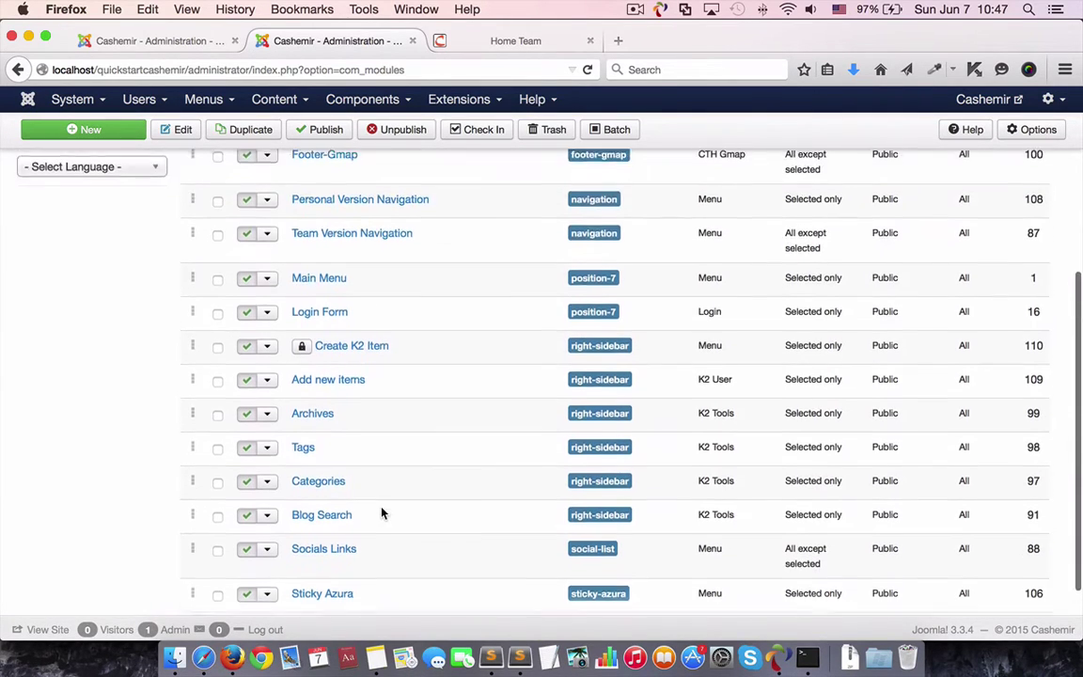
scroll(382, 512, "up", 10)
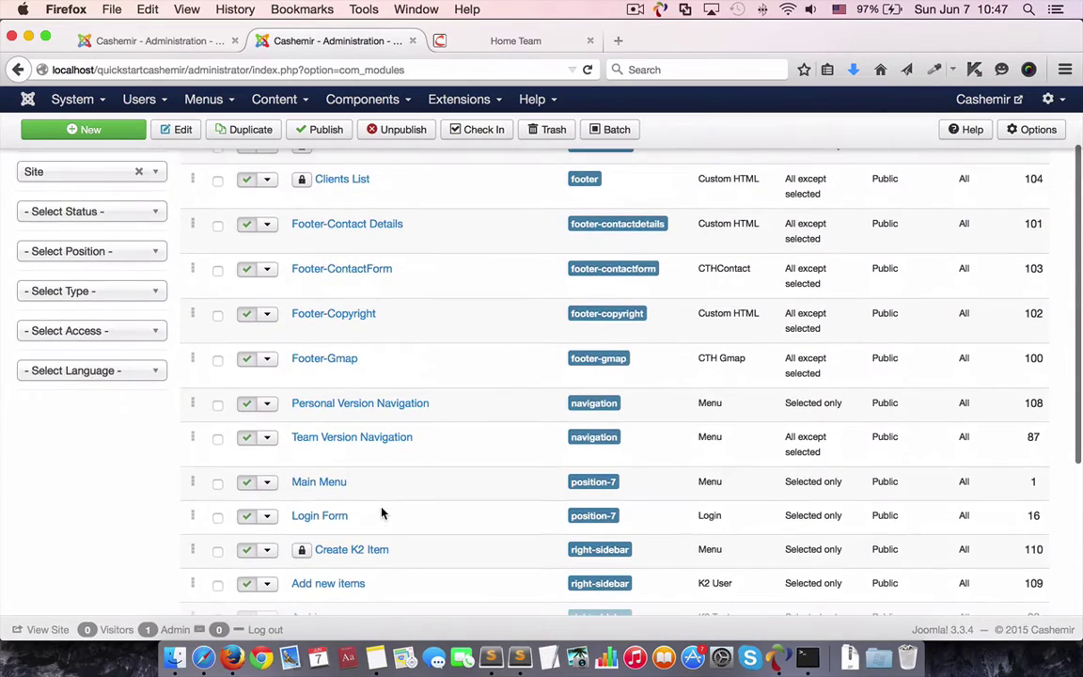
scroll(381, 513, "down", 9)
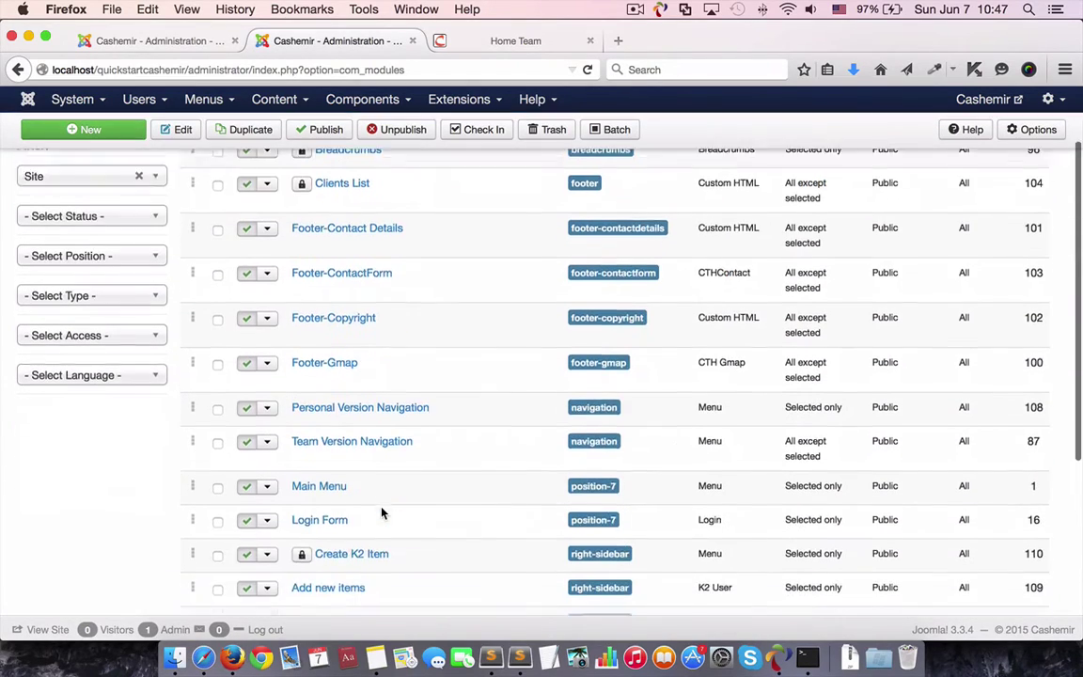
scroll(382, 512, "down", 5)
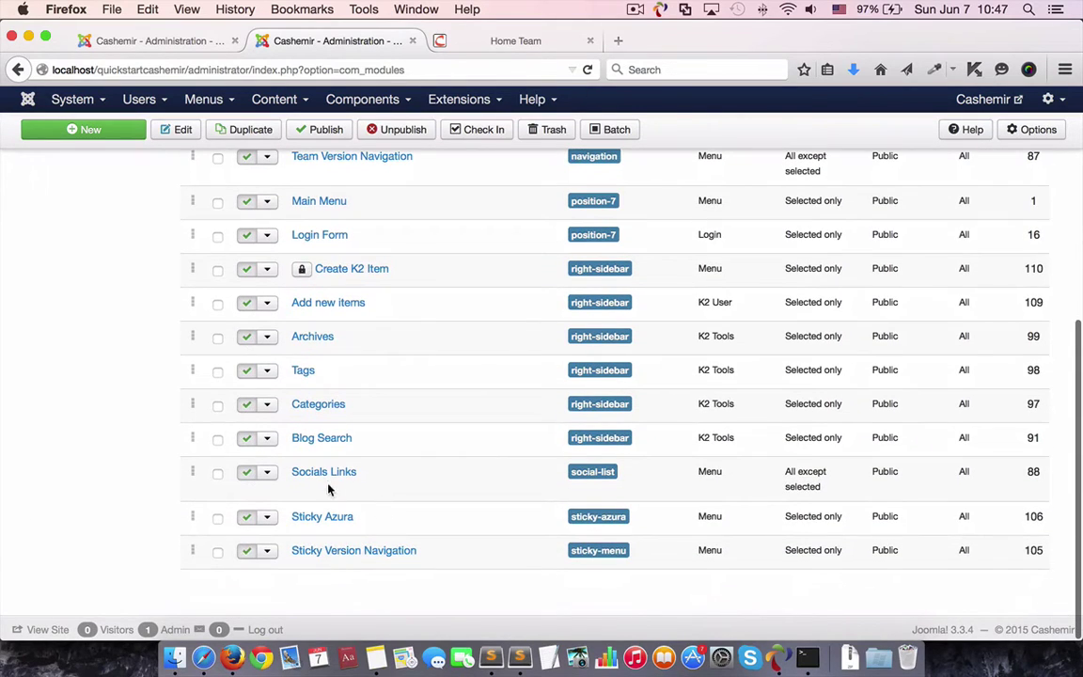
left_click(246, 474)
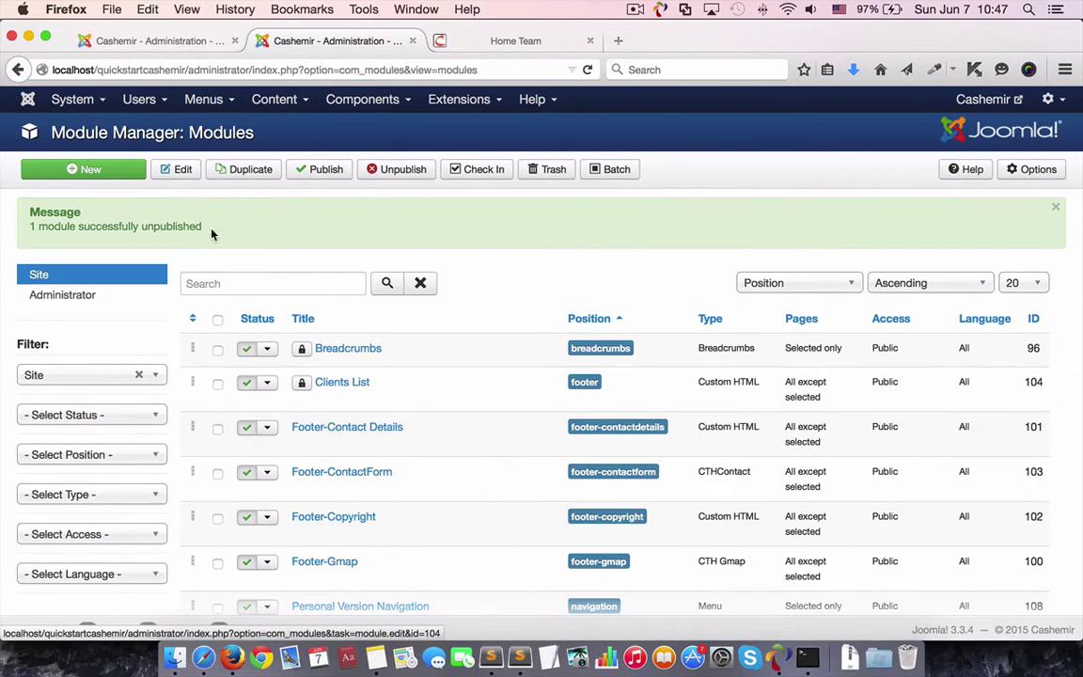
- Start a new Custom HTML module and fill its plain-text content with the social-list ul block copied from the team index.html in Sublime Text
left_click(129, 171)
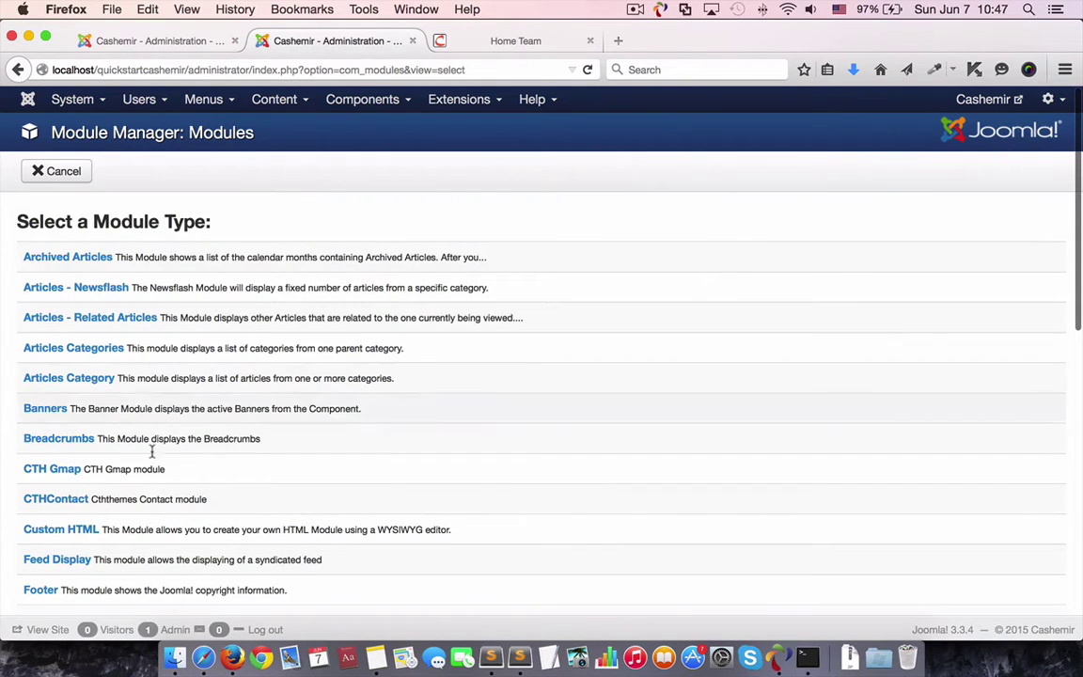
left_click(81, 531)
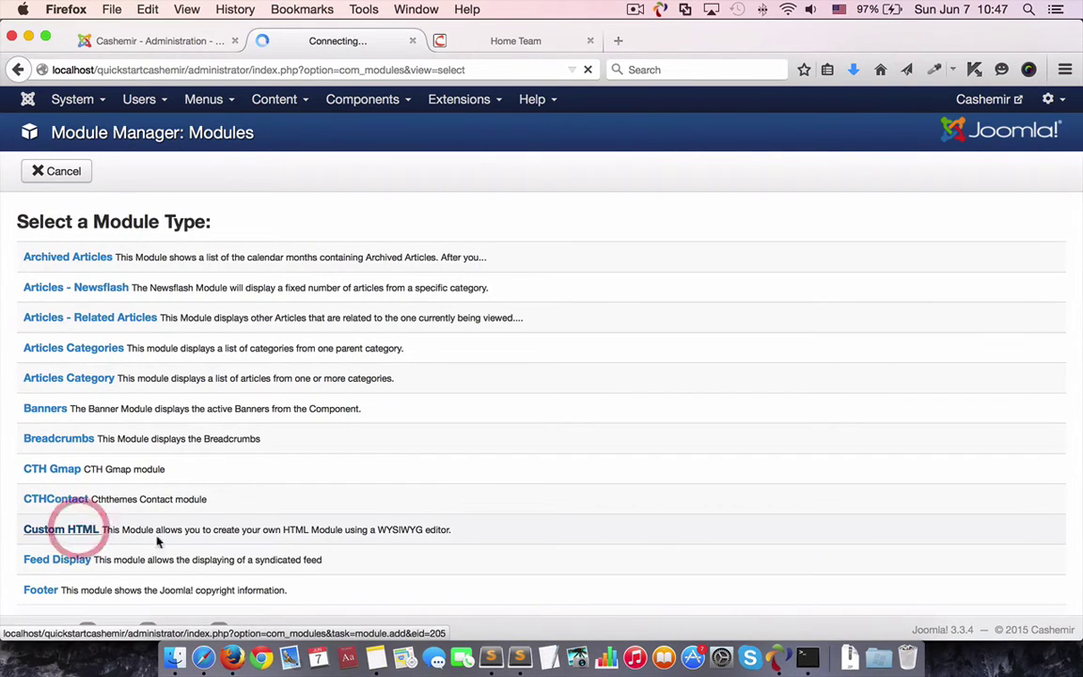
left_click(522, 658)
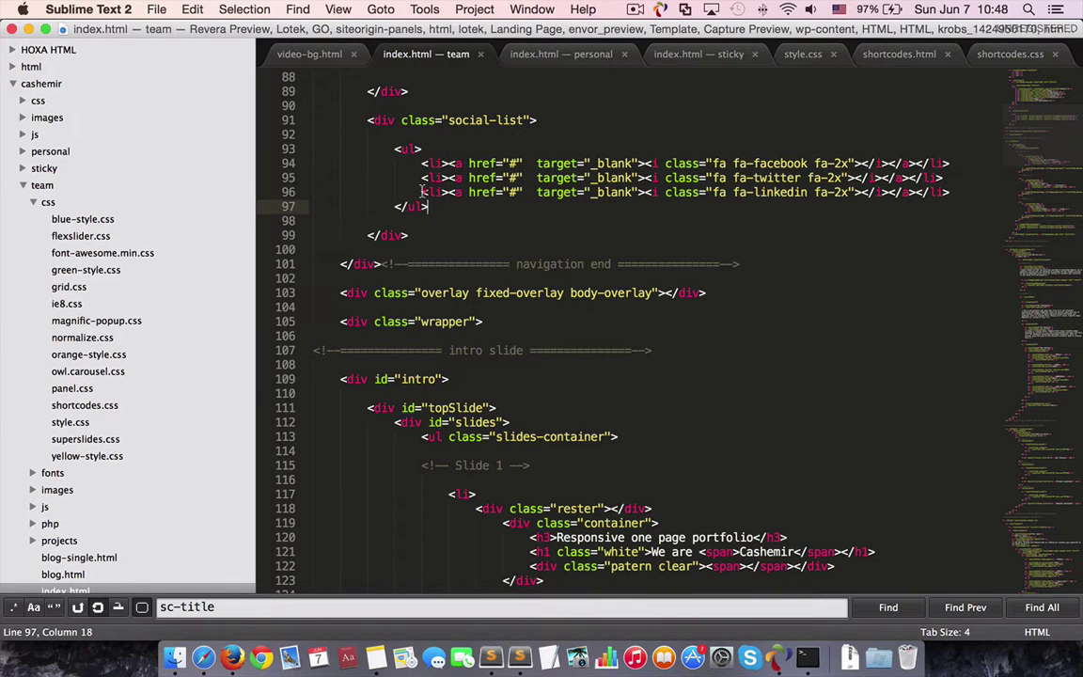
left_click(394, 149, "shift")
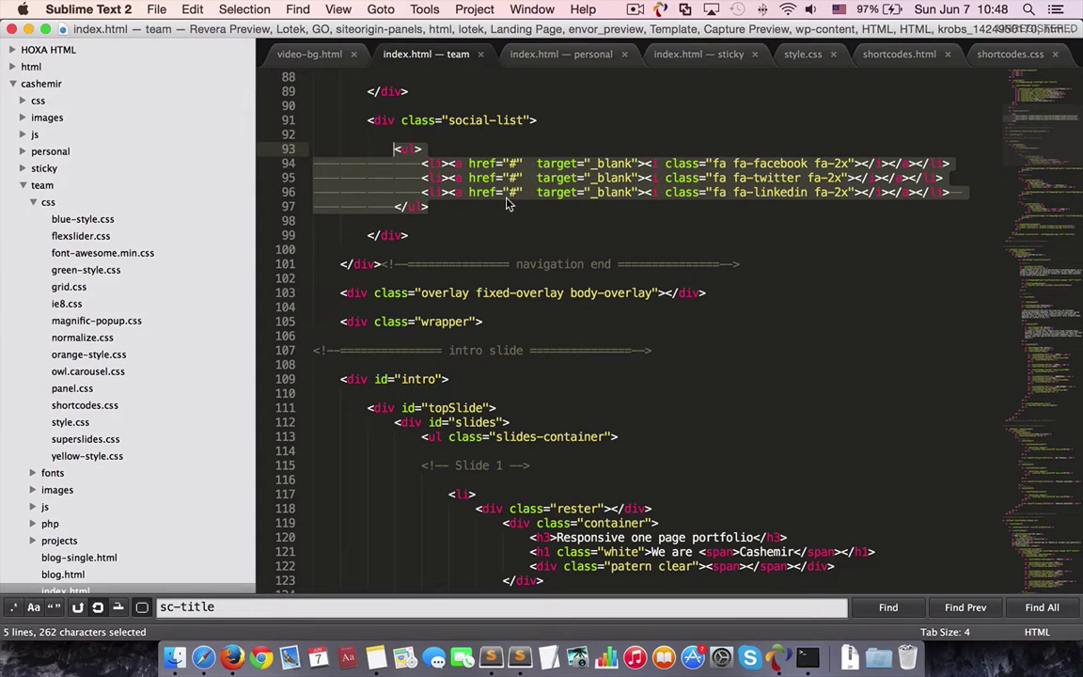
key("super+c")
key("super+Tab")
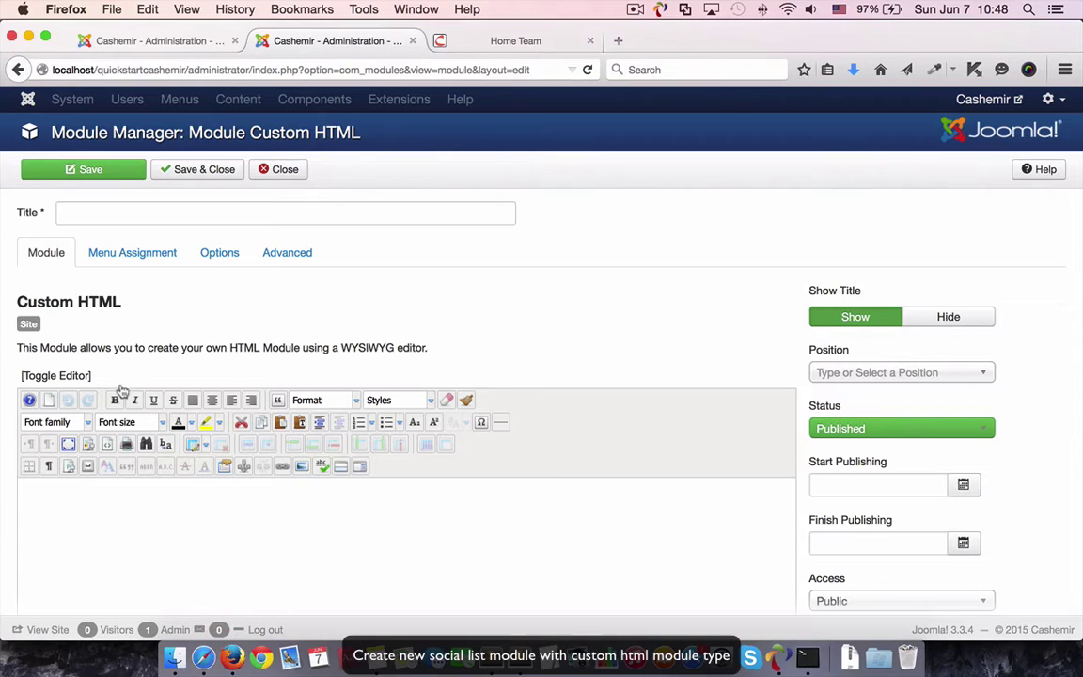
left_click(80, 376)
key("super+v")
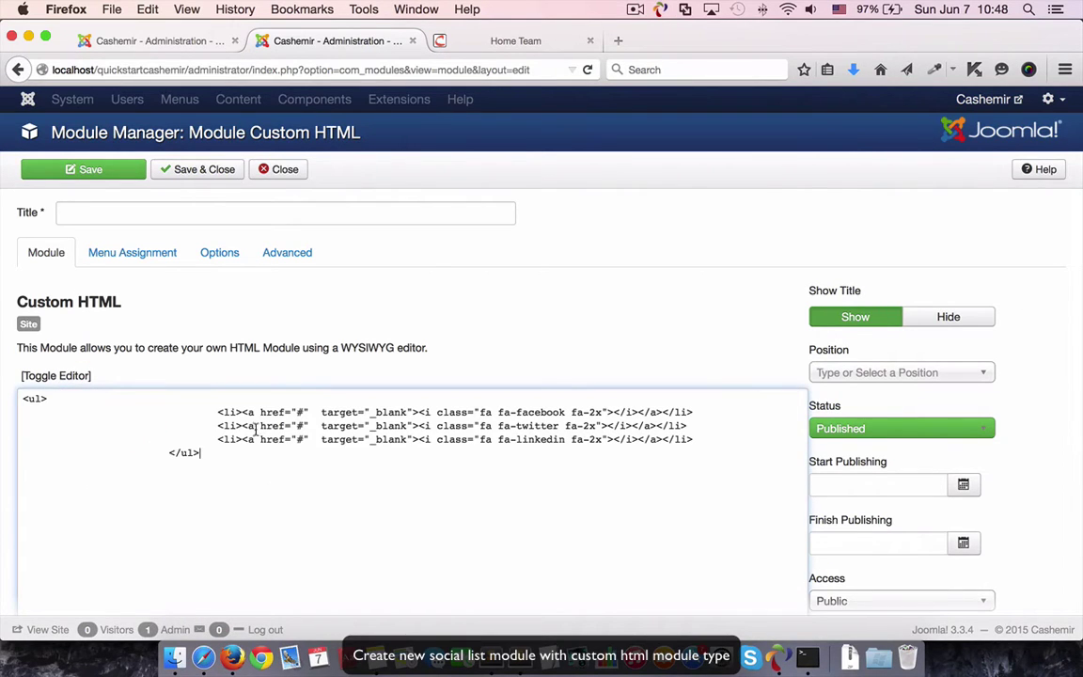
- Replace the Facebook item's i tag with the shortcode [faicon name="facebook" class="fa-2x"]
left_click_drag(217, 453, 174, 418)
left_click(329, 419)
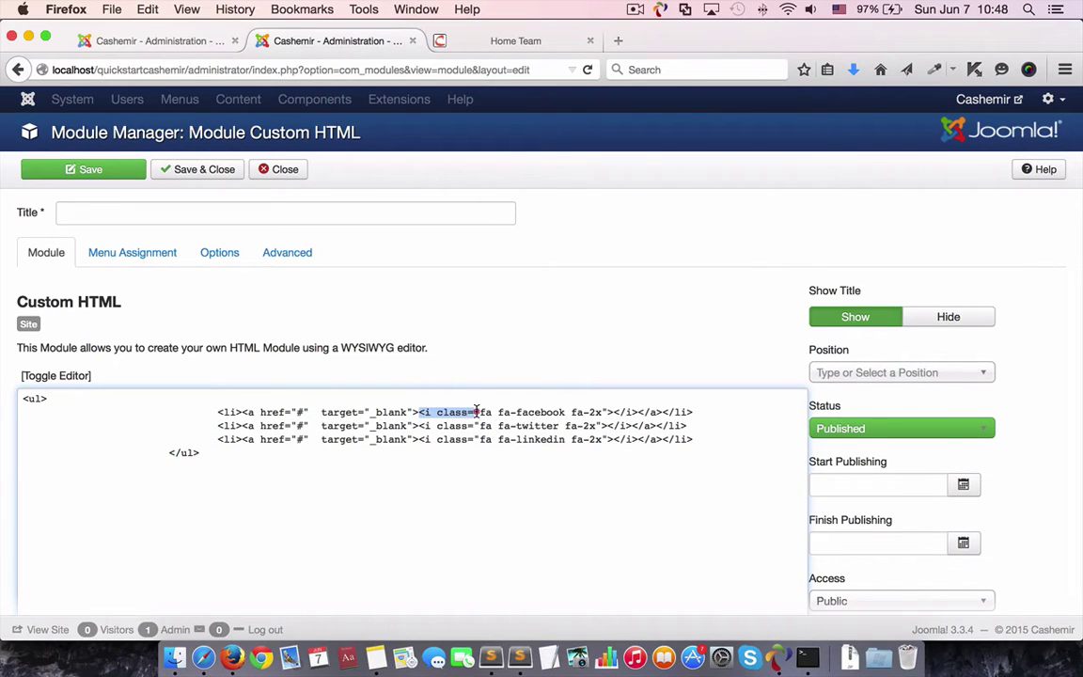
key("BackSpace")
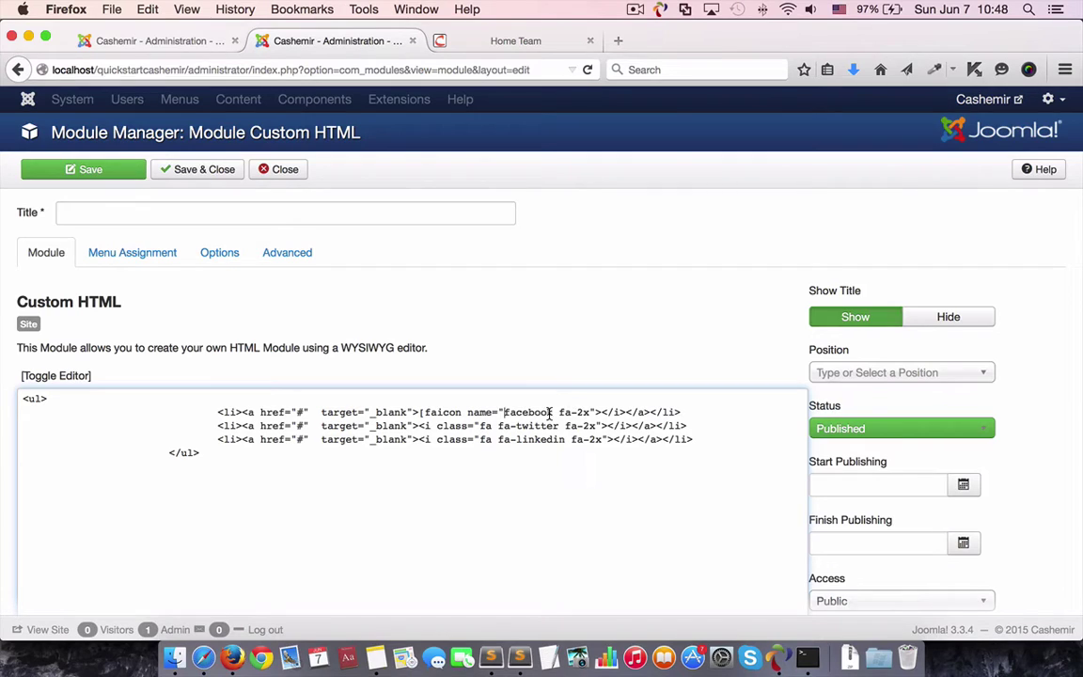
type("\" class=\"")
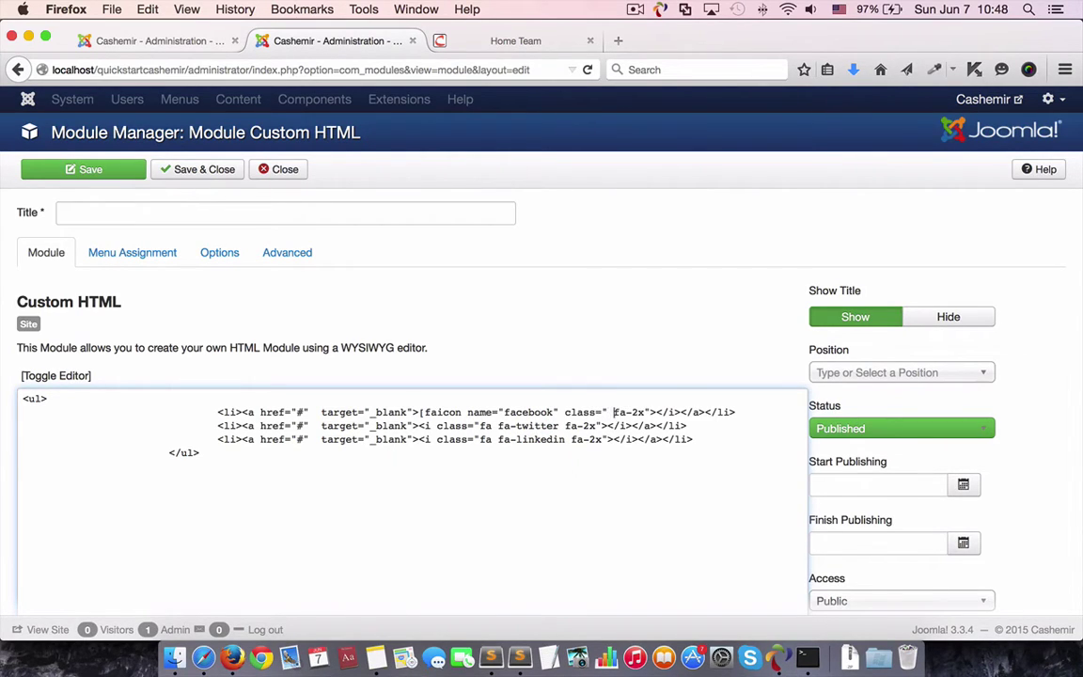
key("BackSpace")
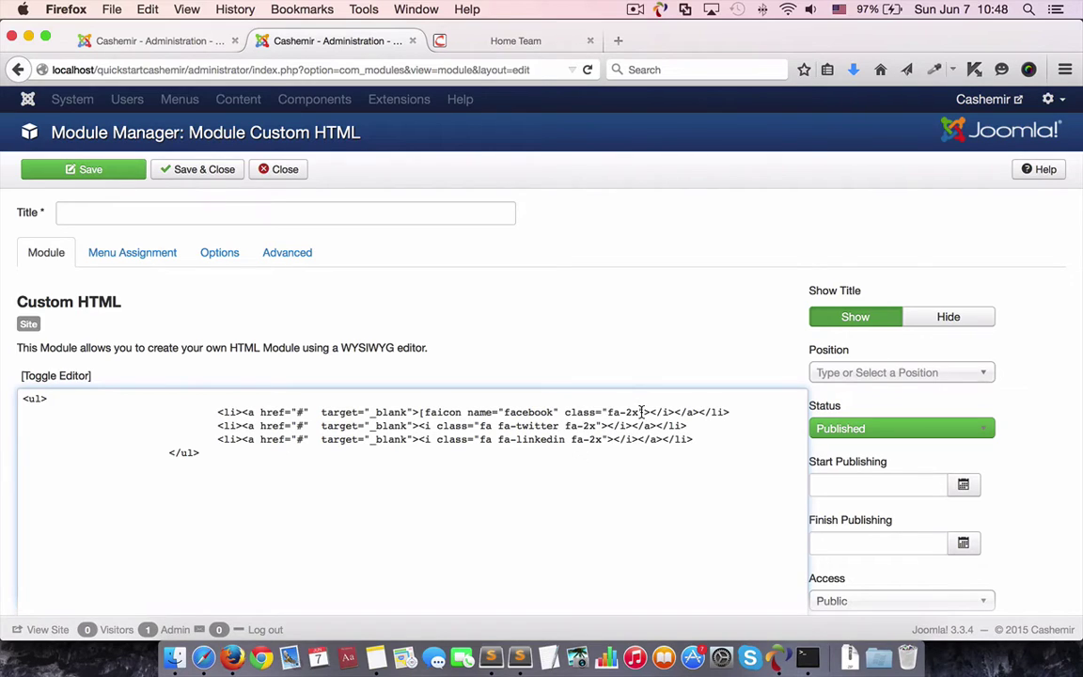
key("BackSpace")
- Copy the Facebook faicon shortcode into the Twitter and LinkedIn list items, directly before their i tags
left_click_drag(421, 415, 651, 414)
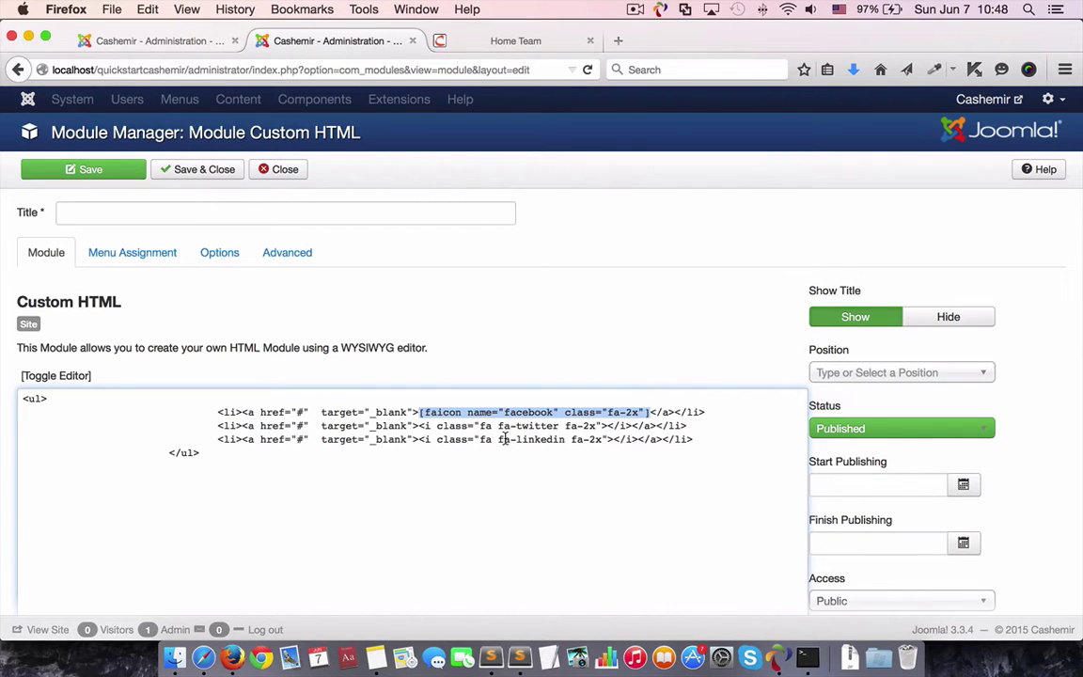
left_click(420, 426)
key("super+v")
left_click(420, 453)
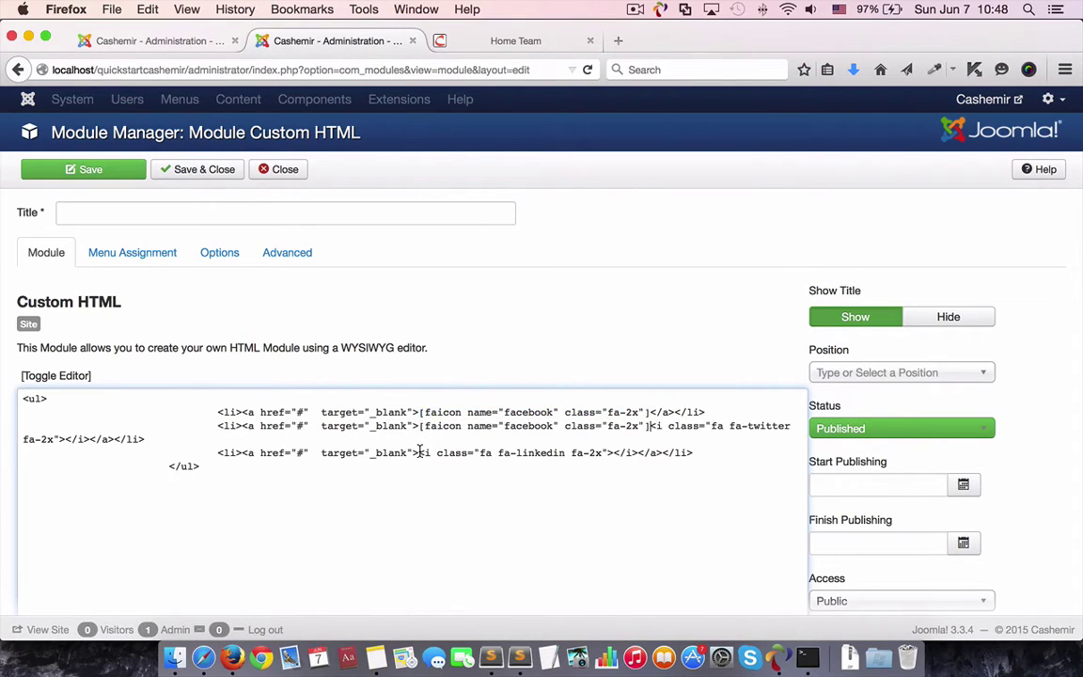
key("super+v")
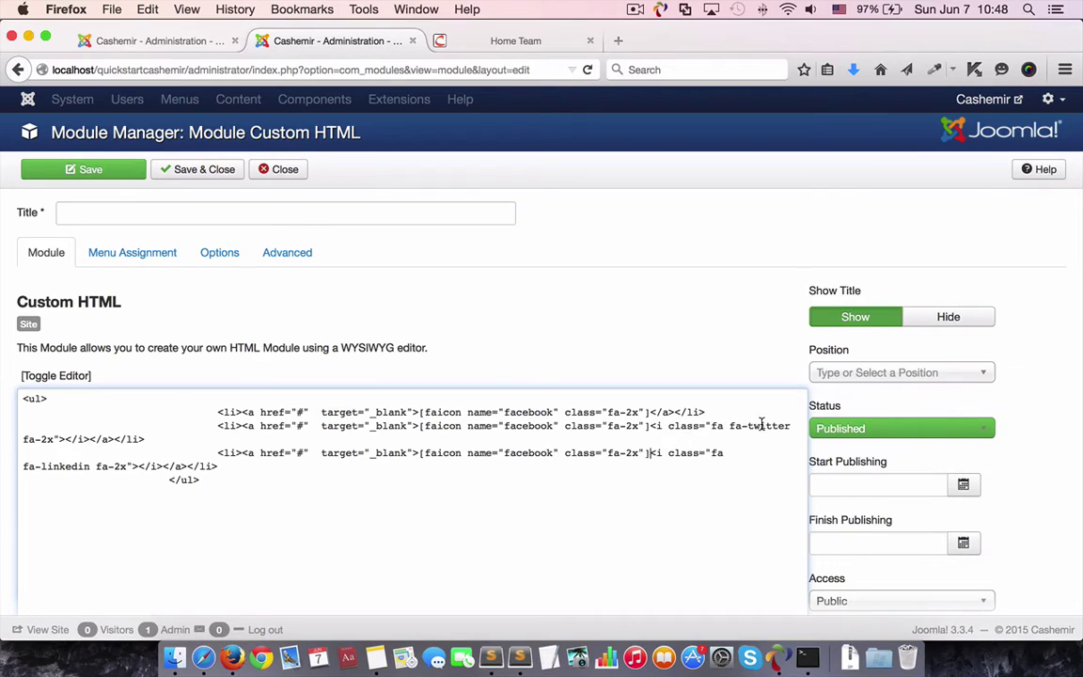
- Change the names in the two copied faicon shortcodes to twitter and linkedin, moving the words out of the old icon classes
key("super+x")
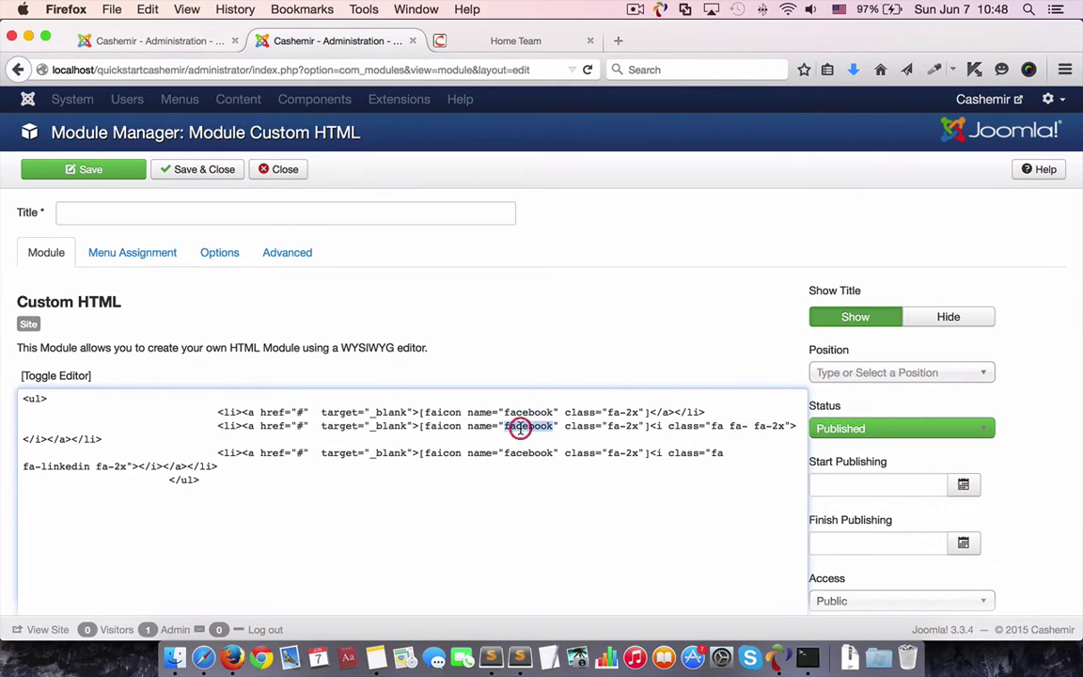
key("super+v")
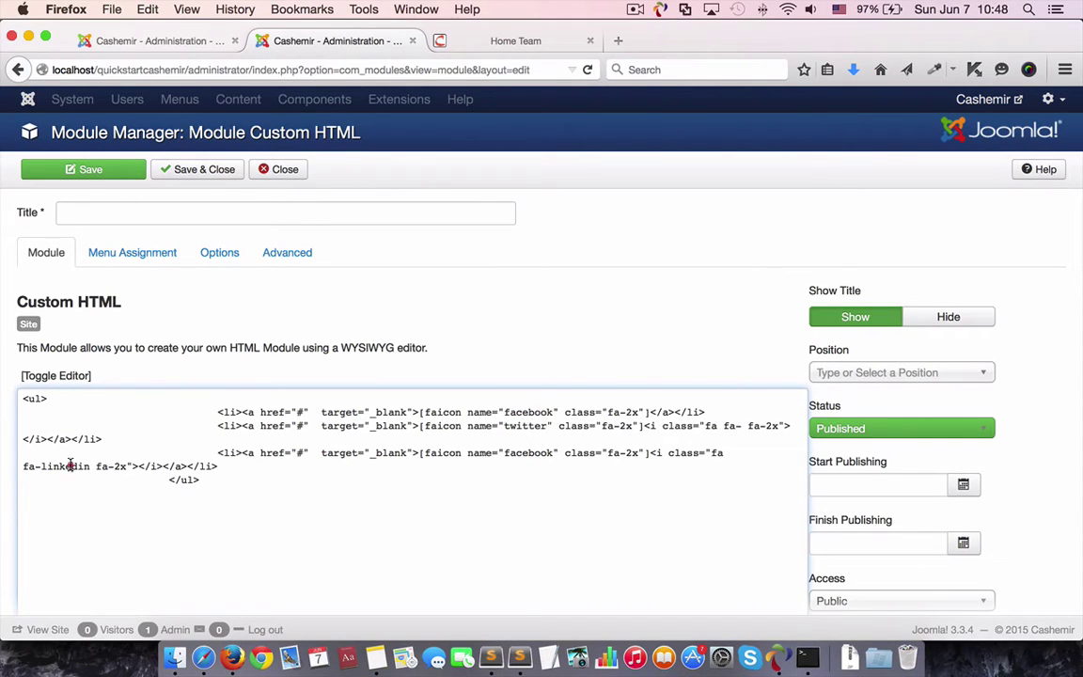
key("super+x")
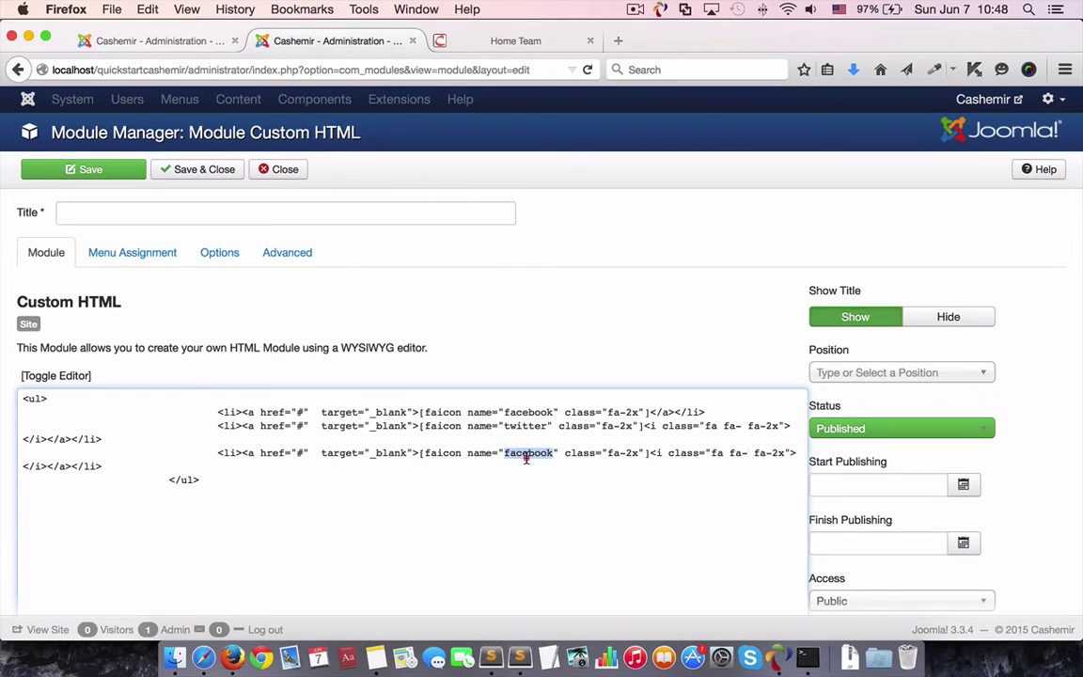
key("super+v")
- Remove the leftover i tags from the Twitter and LinkedIn list items
left_click_drag(644, 426, 44, 437)
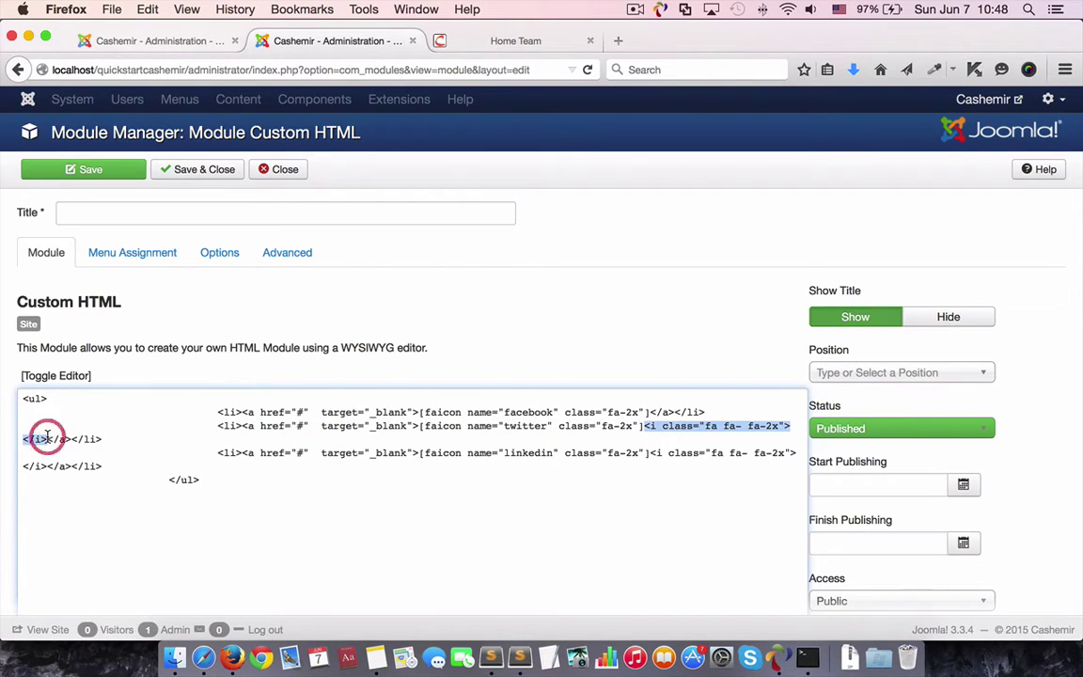
key("super+x")
left_click_drag(648, 440, 72, 452)
key("super+x")
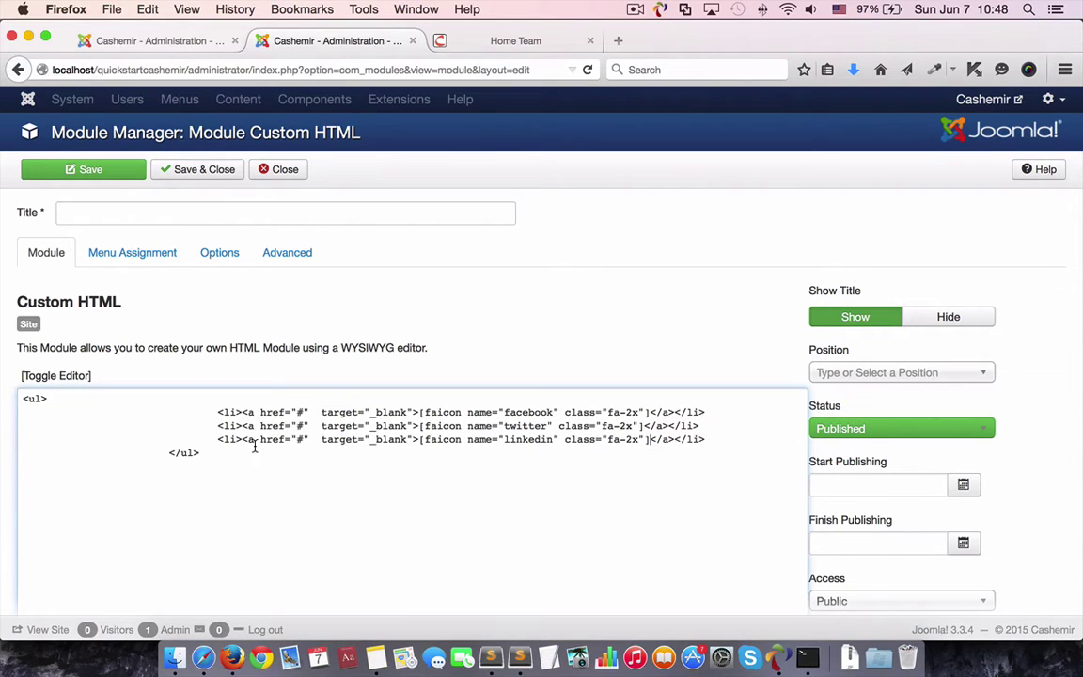
- Assign the module to the Cashemir position Social List [social-list] and hide its title
left_click(885, 377)
type("socia")
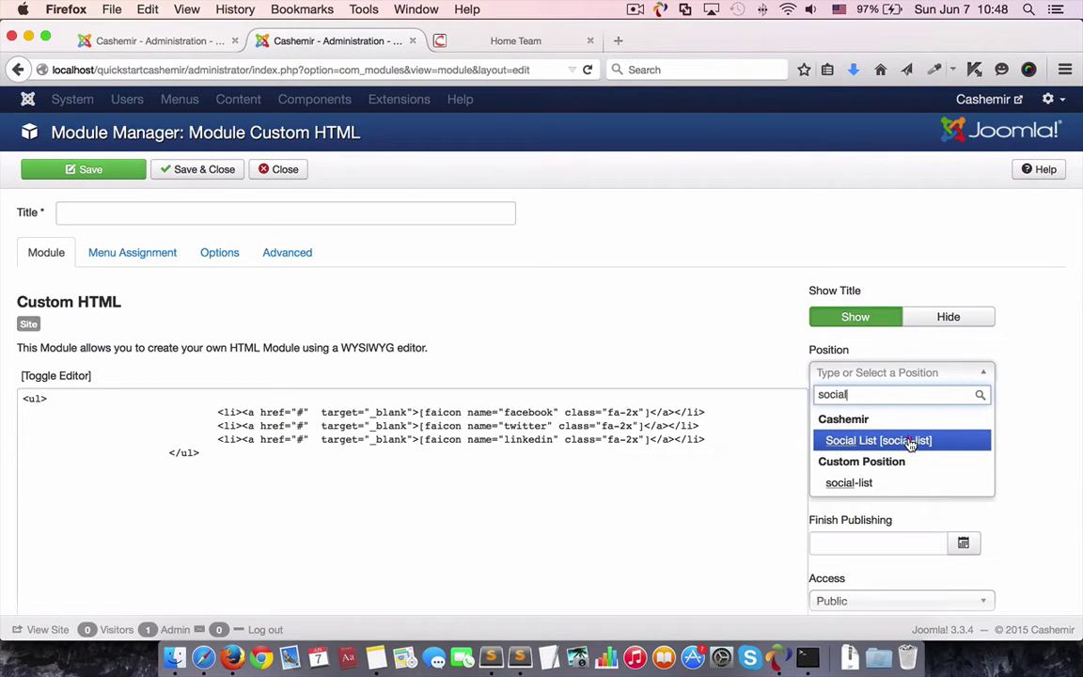
type("l")
left_click(910, 441)
left_click(945, 317)
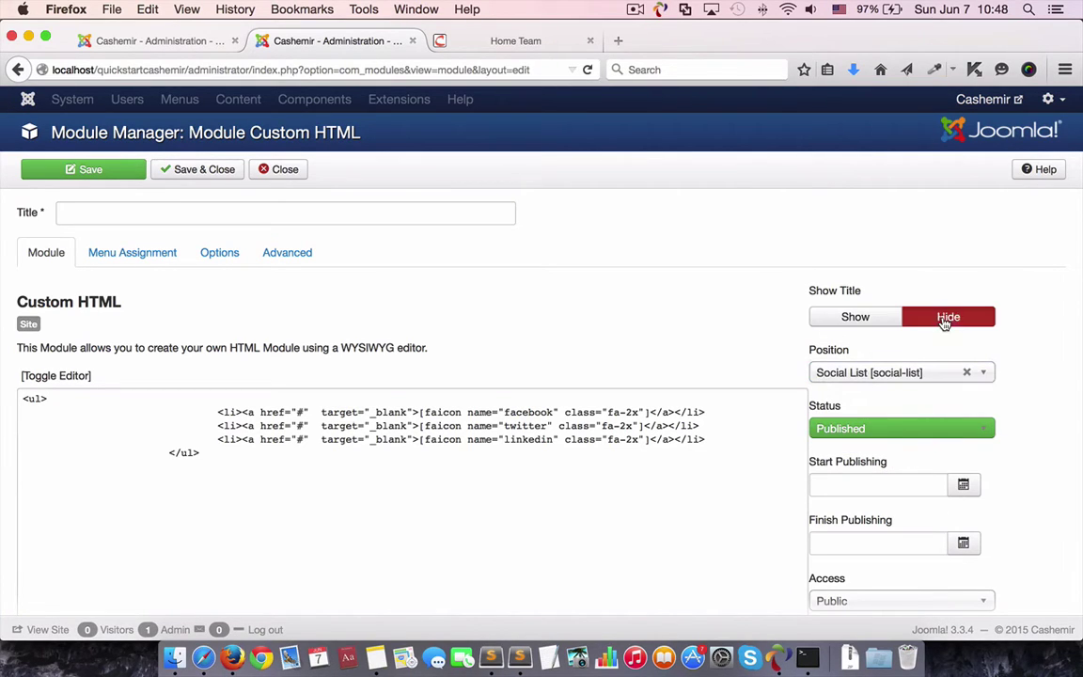
- Enter Social List as the new module's title
left_click(132, 215)
type("Soci")
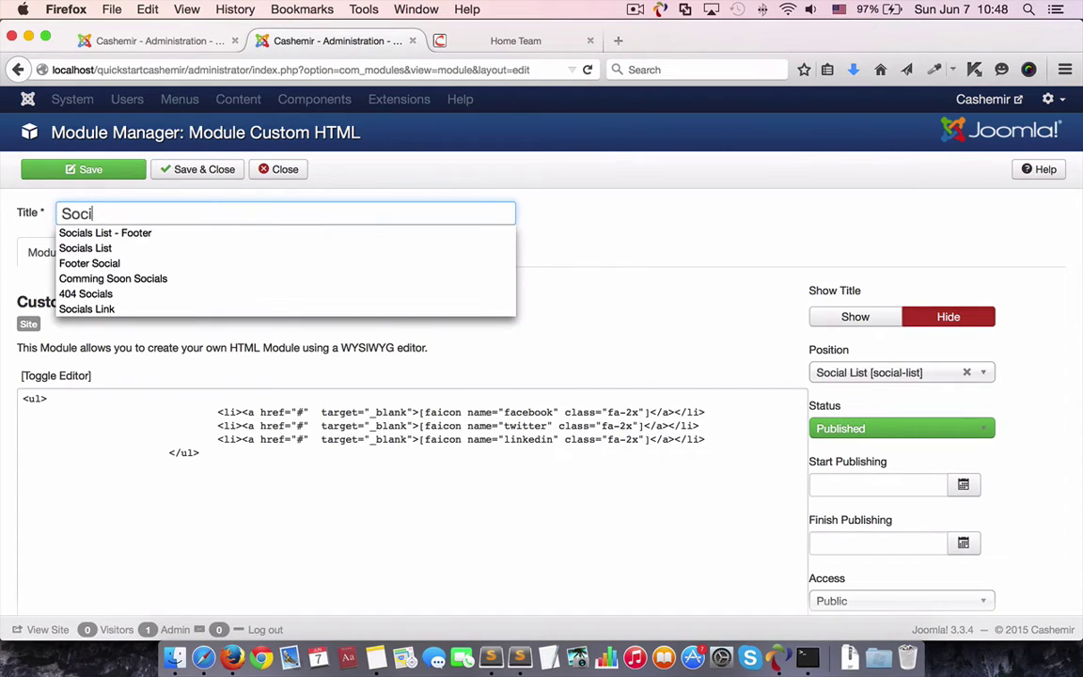
type("al List")
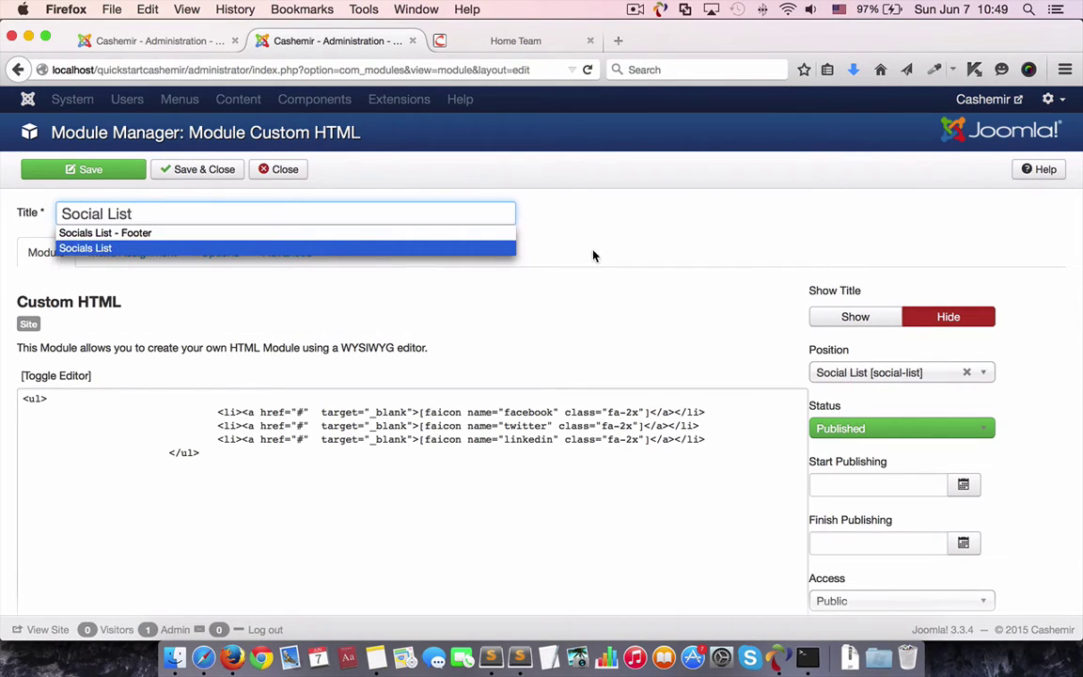
left_click(558, 215)
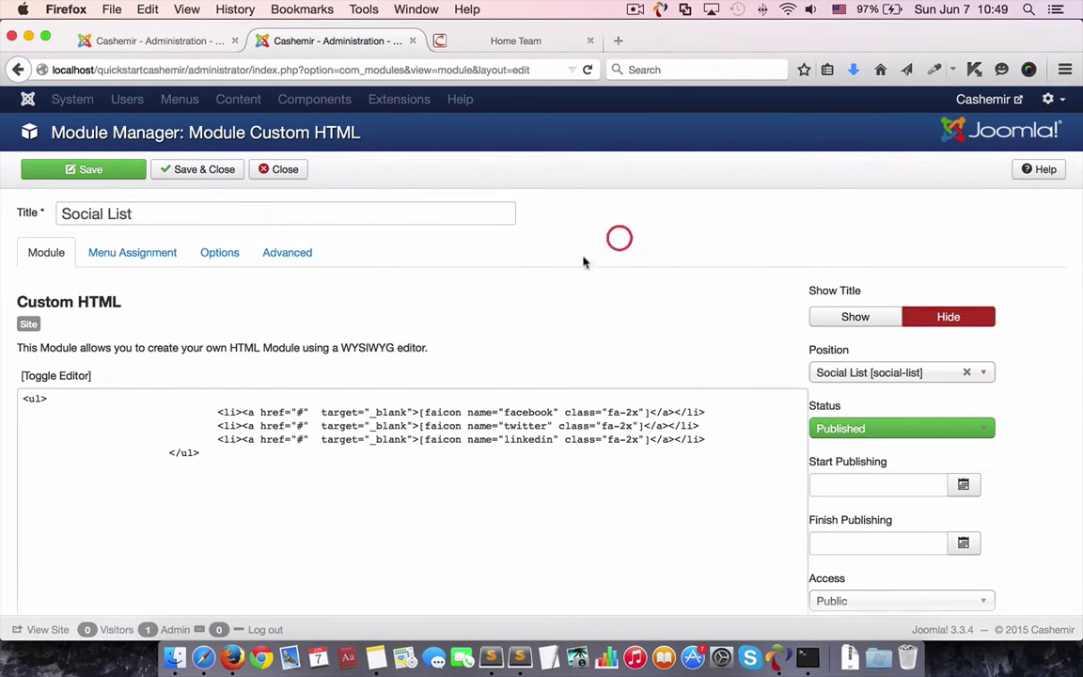
- Assign the module only to selected pages, clear all menu selections and select just Home Team from the Main Menu
left_click(117, 256)
left_click(252, 294)
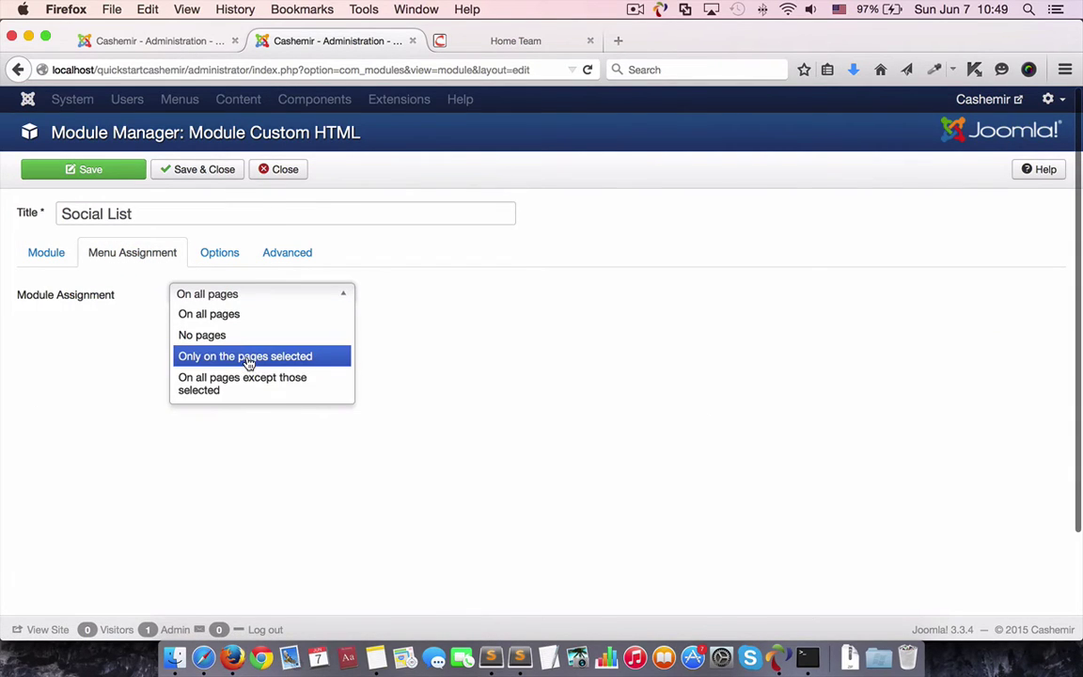
left_click(247, 356)
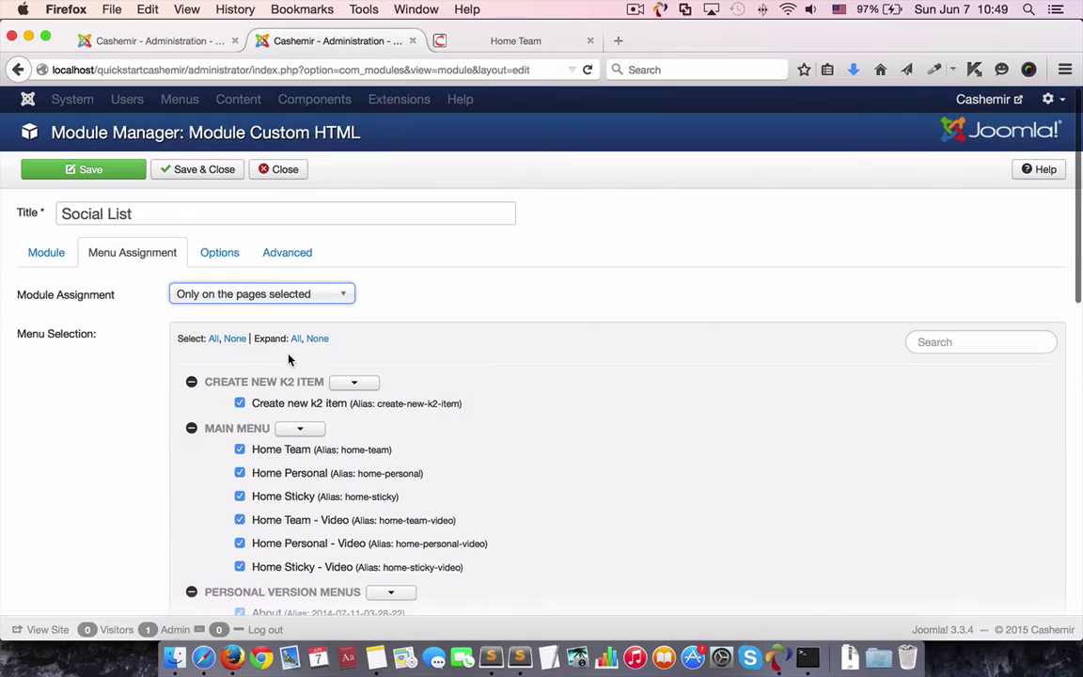
left_click(234, 338)
scroll(503, 370, "down", 4)
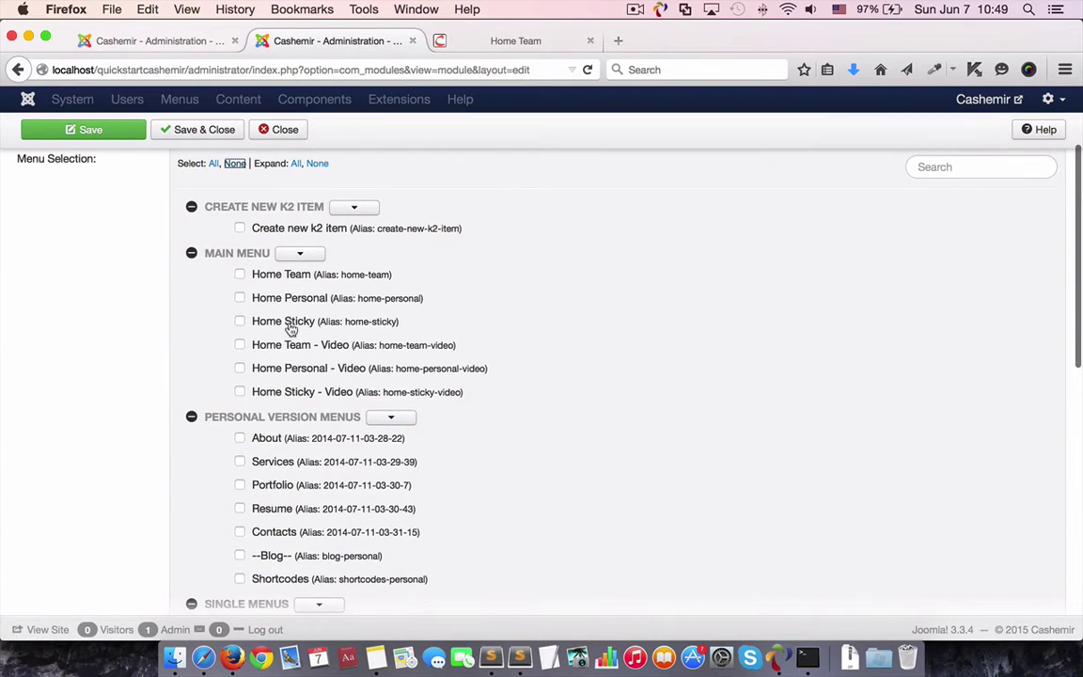
left_click(282, 275)
- Enable Prepare Content for the Social List module, set its alternative layout to default-clean, and save and close it
scroll(620, 303, "up", 4)
left_click(241, 258)
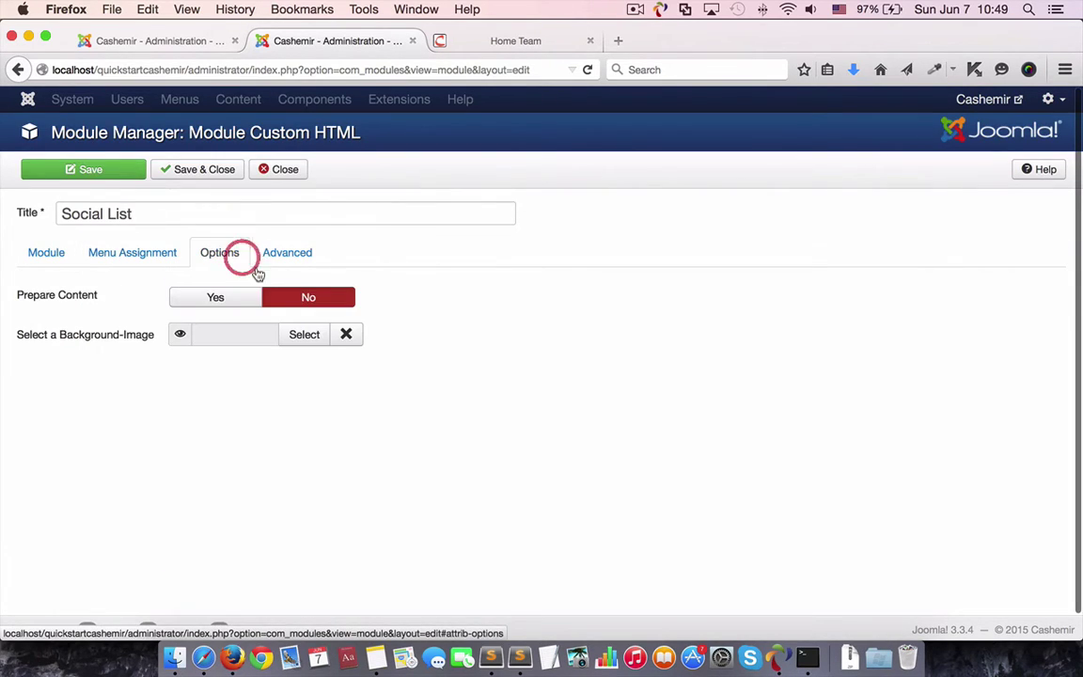
left_click(234, 300)
left_click(274, 257)
left_click(267, 297)
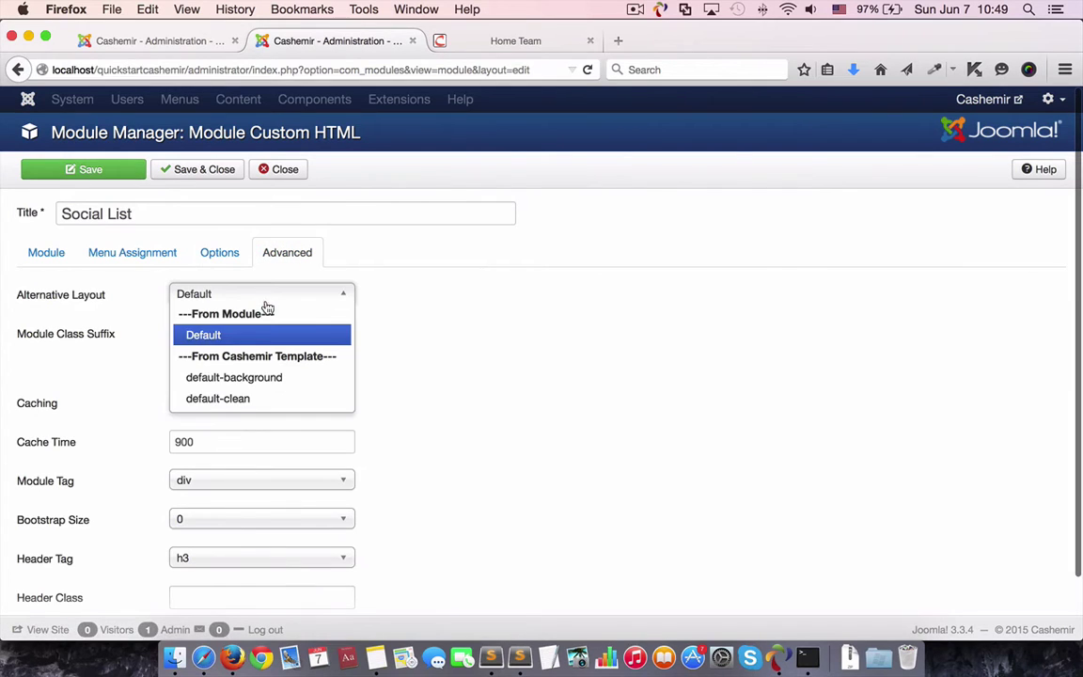
left_click(265, 396)
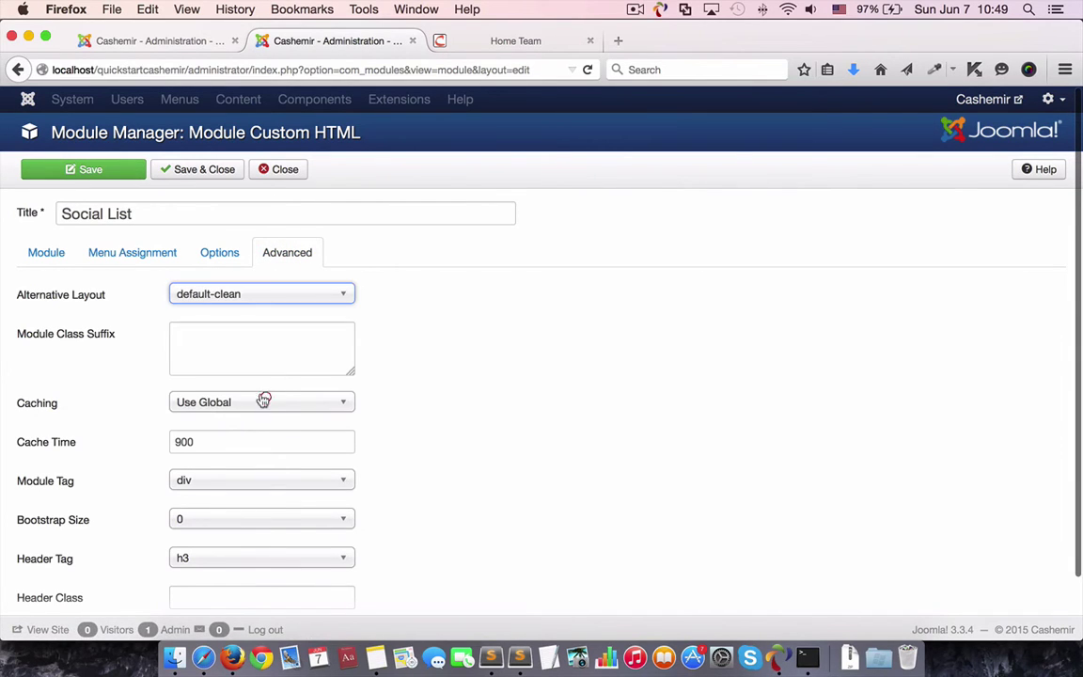
left_click(188, 175)
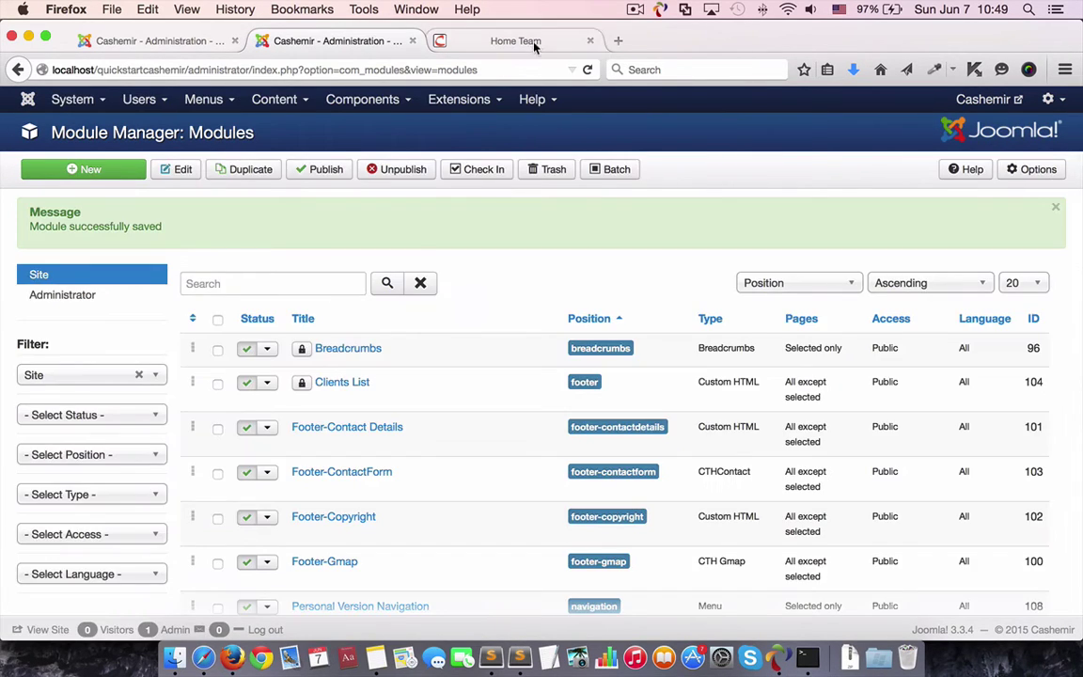
- Reload the Home Team page and check the social icons in the slide-out menu and the end of the page
left_click(533, 42)
left_click(588, 70)
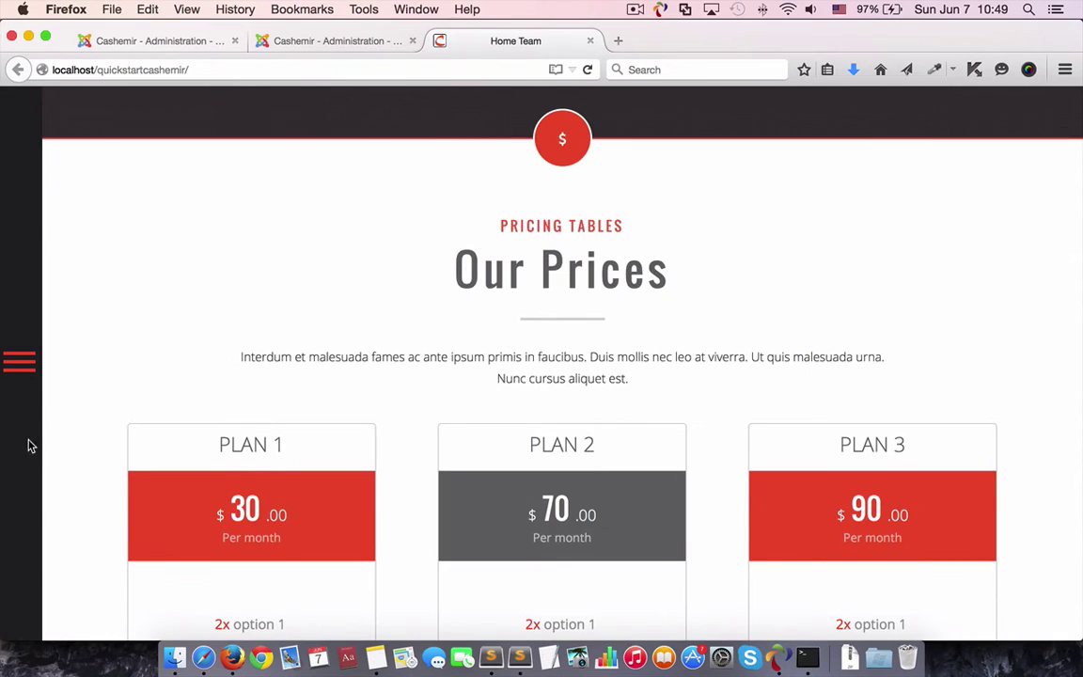
left_click(28, 367)
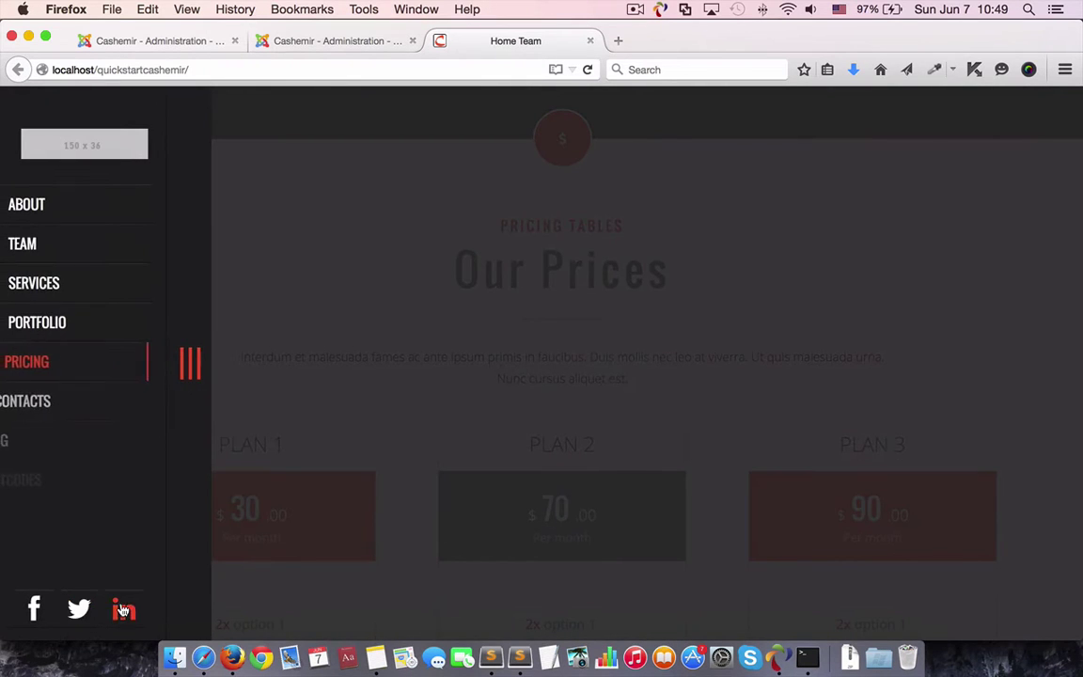
left_click(189, 365)
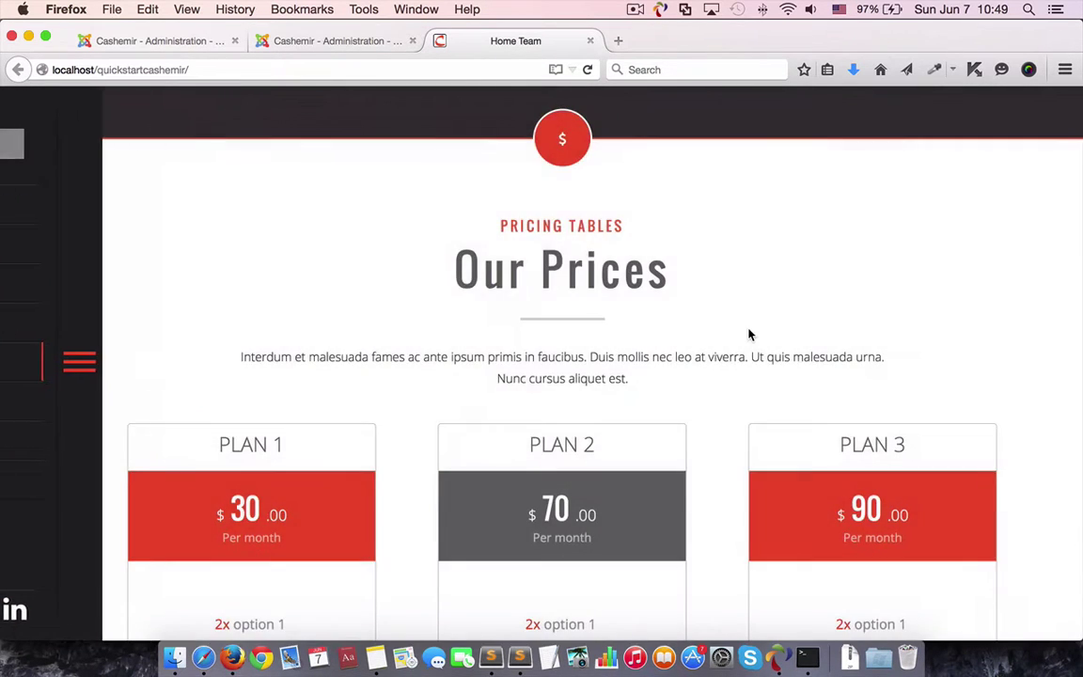
scroll(749, 334, "down", 5)
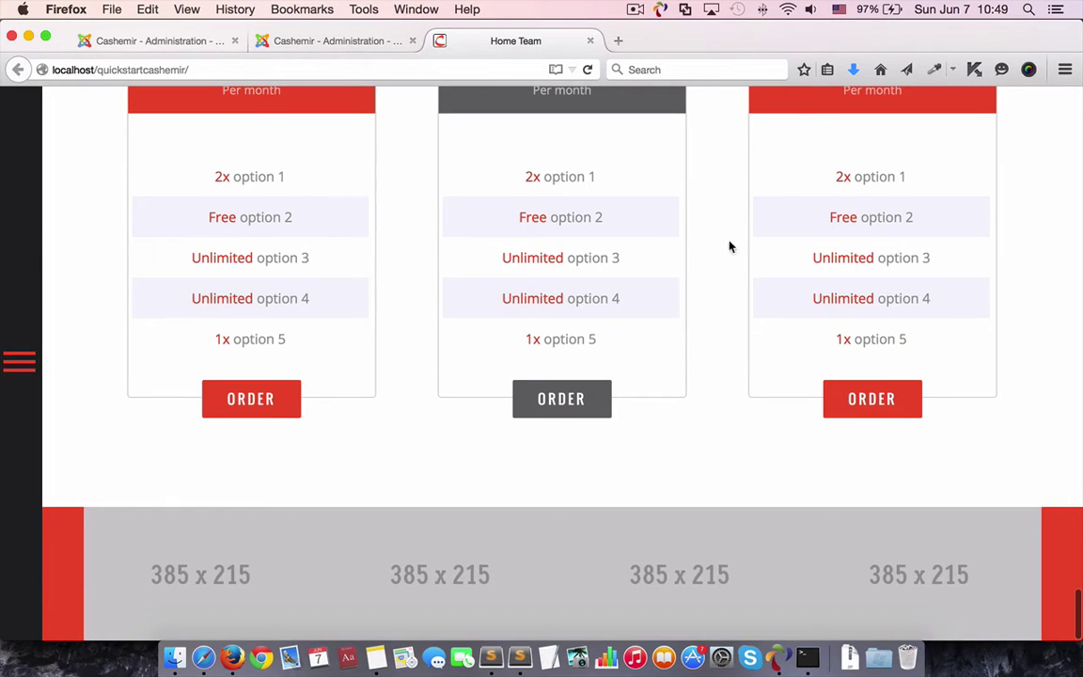
- Open the menu assignment settings of the Footer-Contact Details module from the module list
left_click(320, 40)
scroll(527, 372, "down", 8)
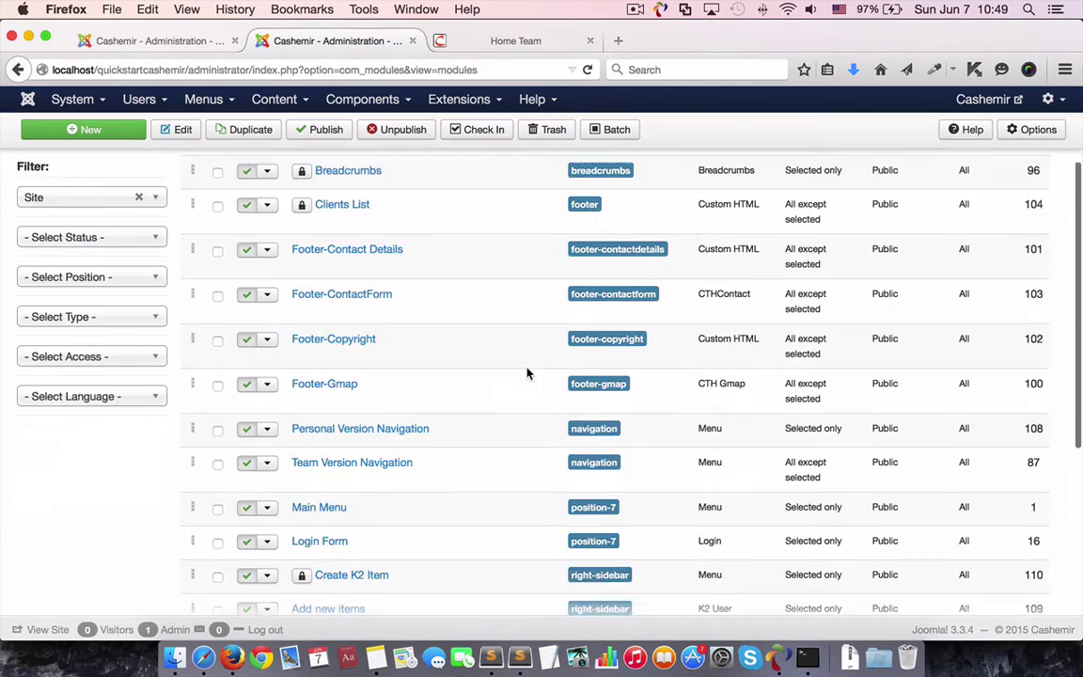
scroll(527, 373, "up", 5)
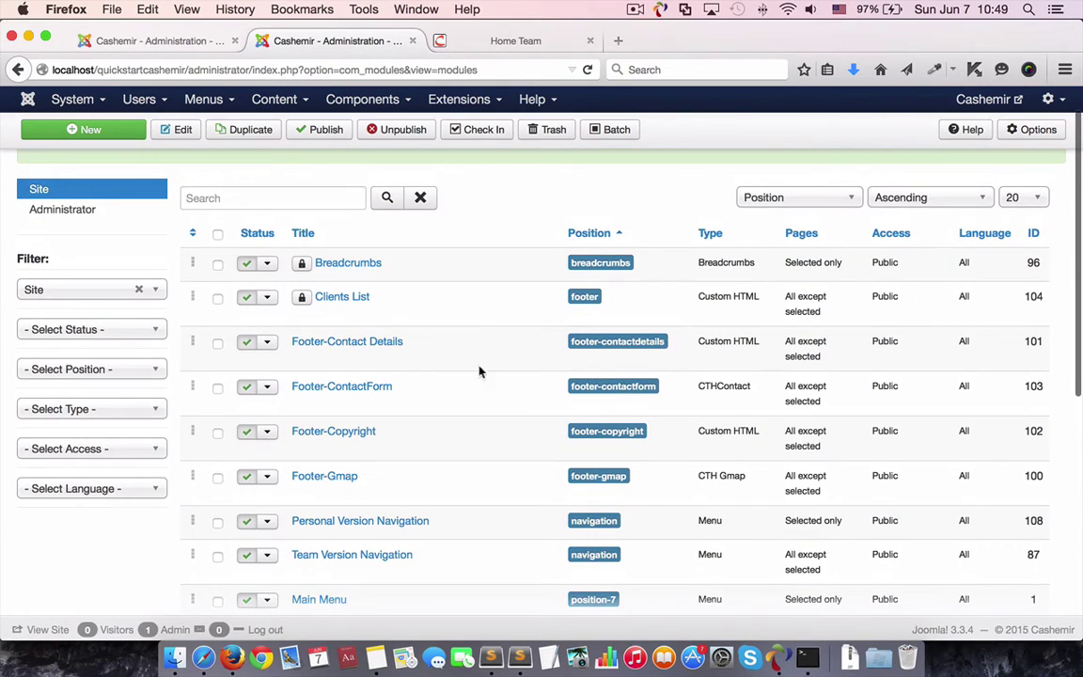
left_click(360, 346)
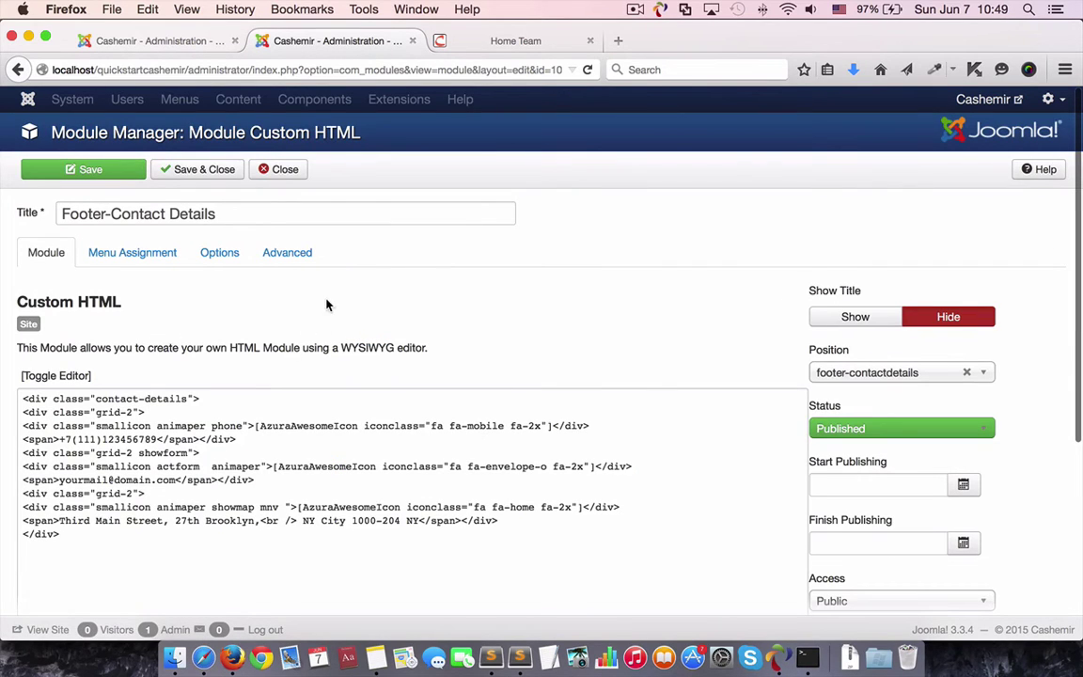
left_click(132, 252)
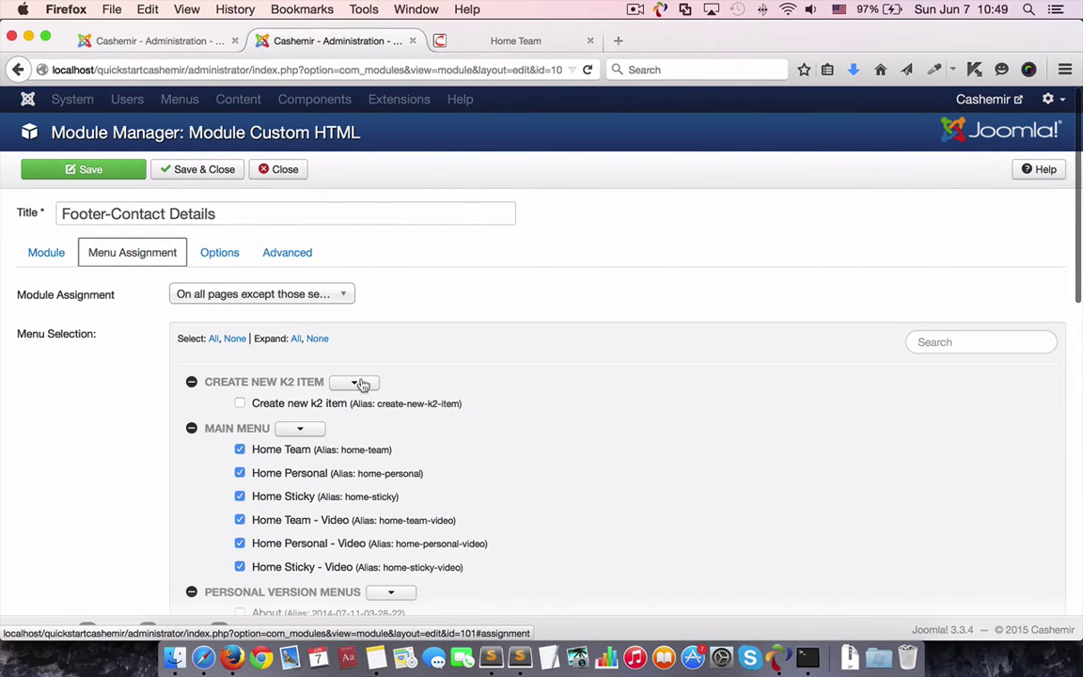
scroll(430, 452, "down", 3)
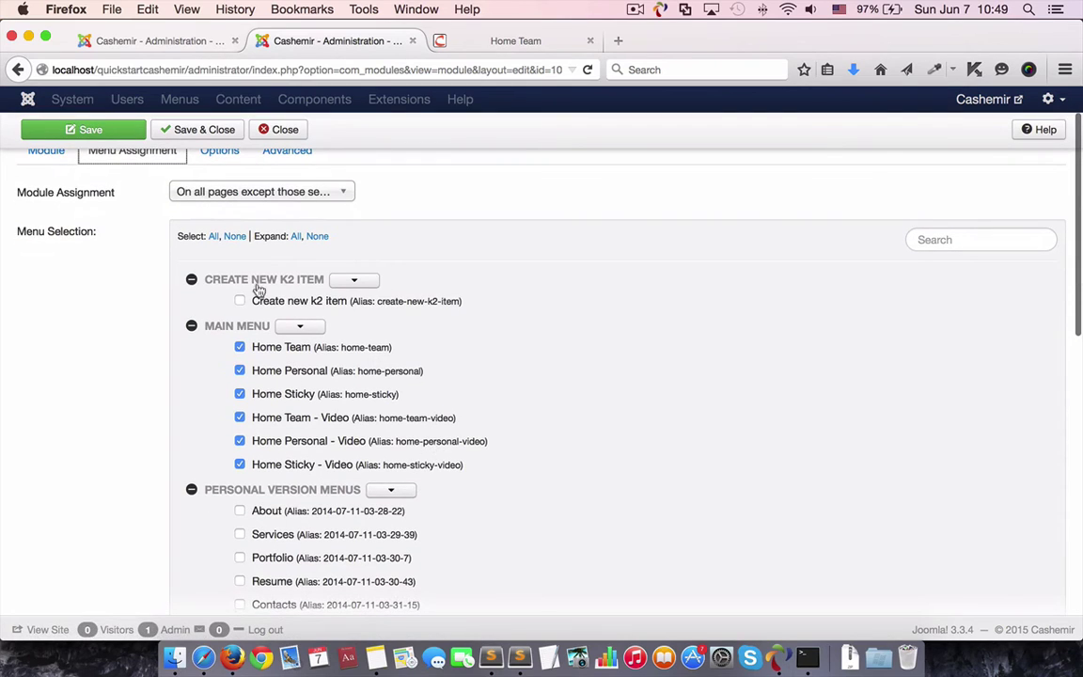
- Keep the assignment on all pages except those selected and deselect the six home pages under Main Menu
left_click(229, 188)
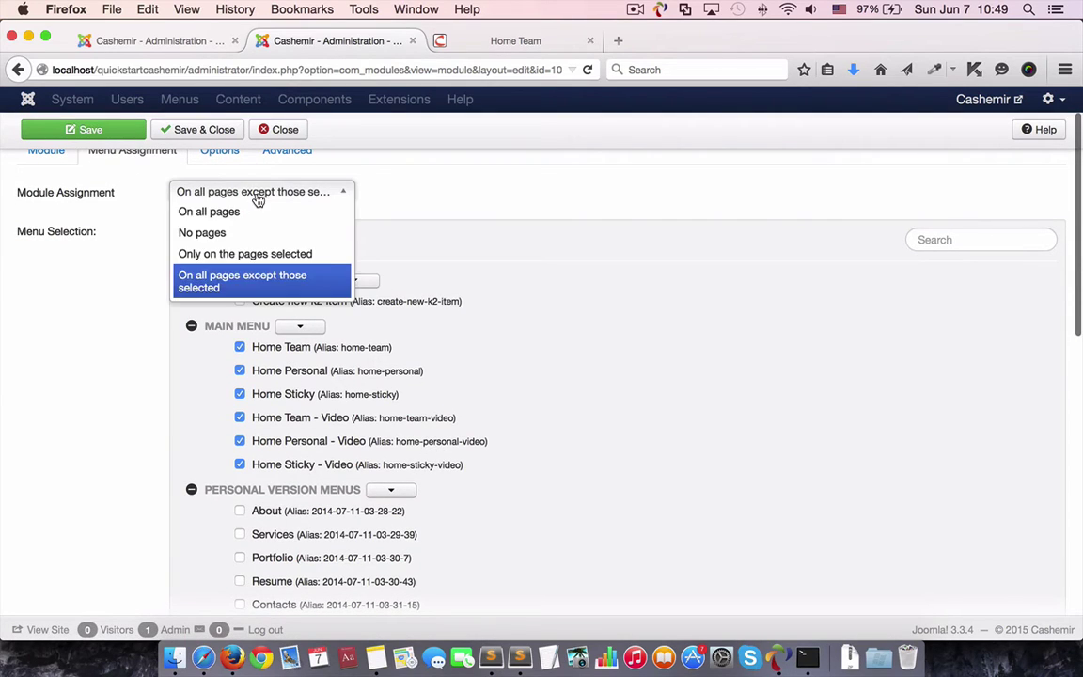
left_click(261, 278)
left_click(244, 347)
left_click(266, 376)
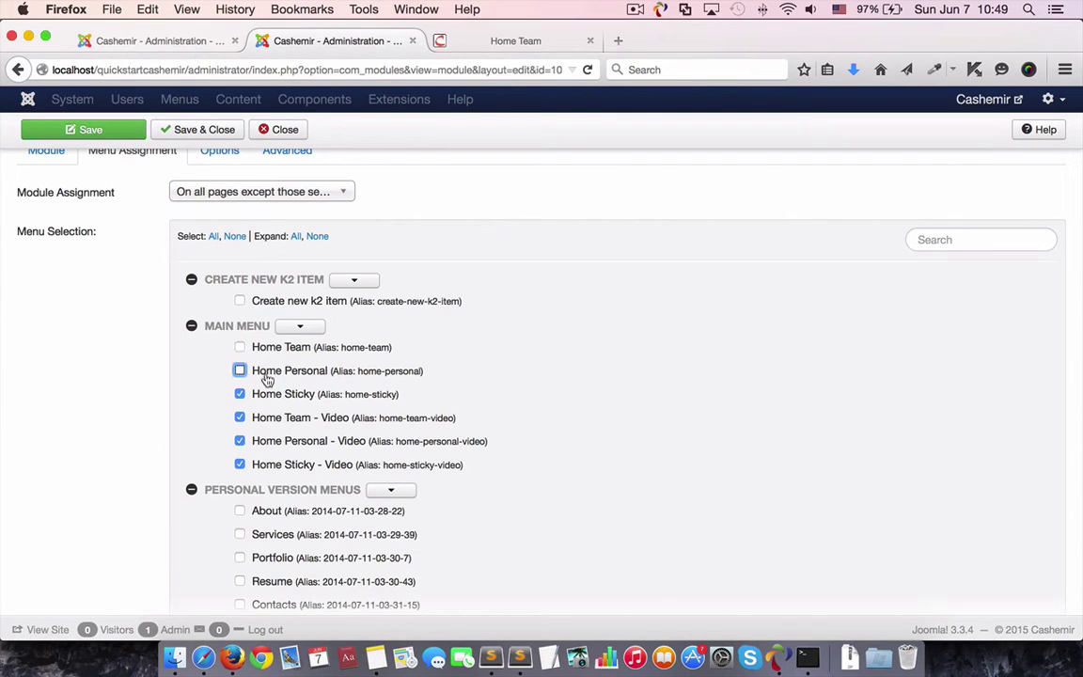
left_click(266, 395)
left_click(266, 417)
left_click(272, 441)
left_click(273, 465)
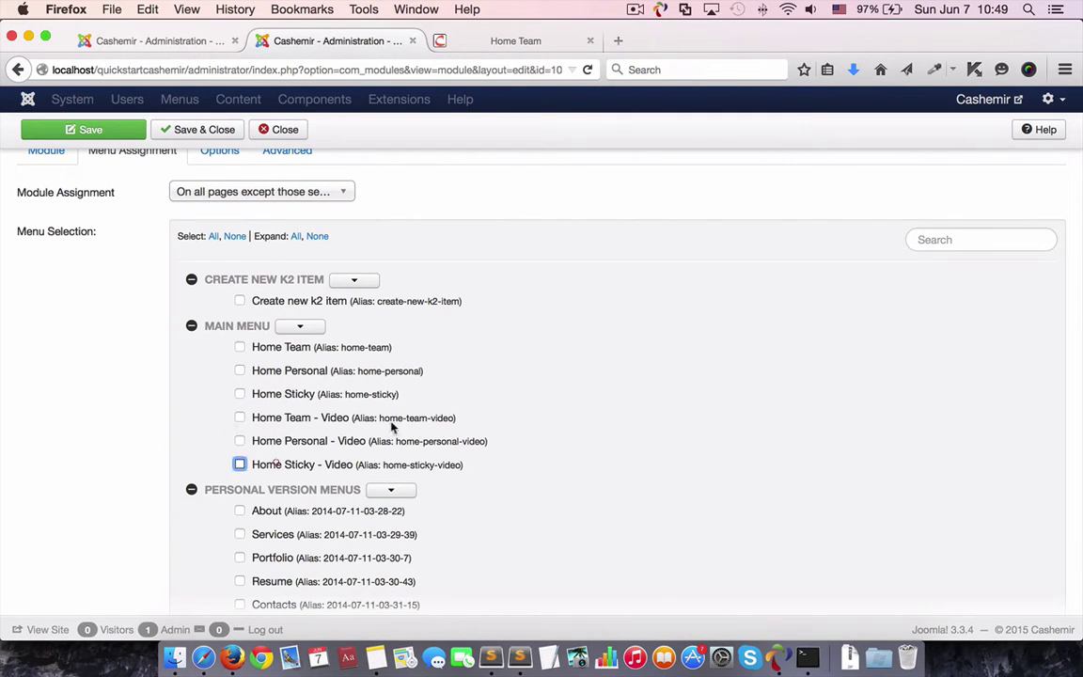
- Assign the Footer-Contact Details module to all pages, and save and close it
scroll(478, 381, "down", 3)
scroll(478, 382, "up", 5)
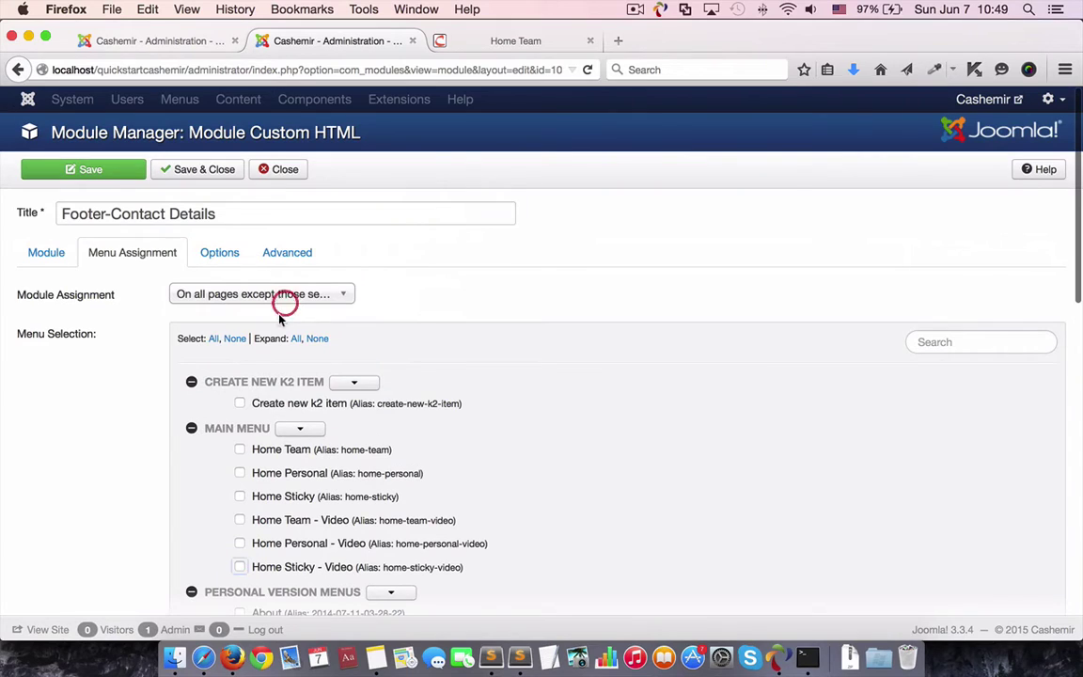
left_click(284, 299)
left_click(279, 316)
left_click(204, 173)
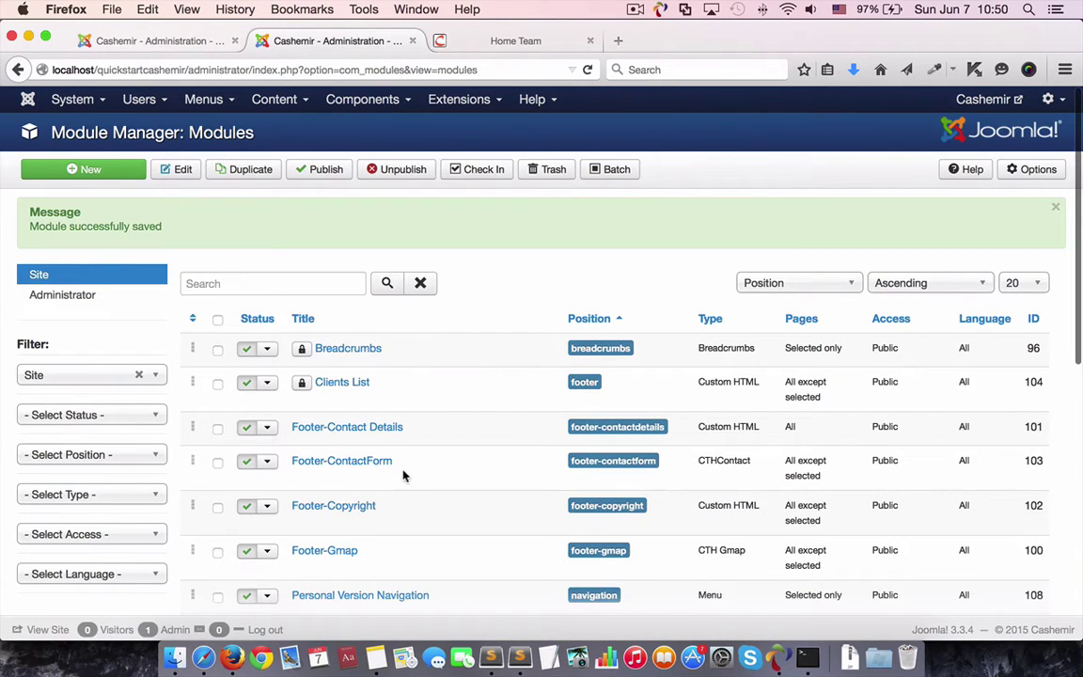
- Assign the Footer-ContactForm module to all pages, and save and close it
left_click(331, 461)
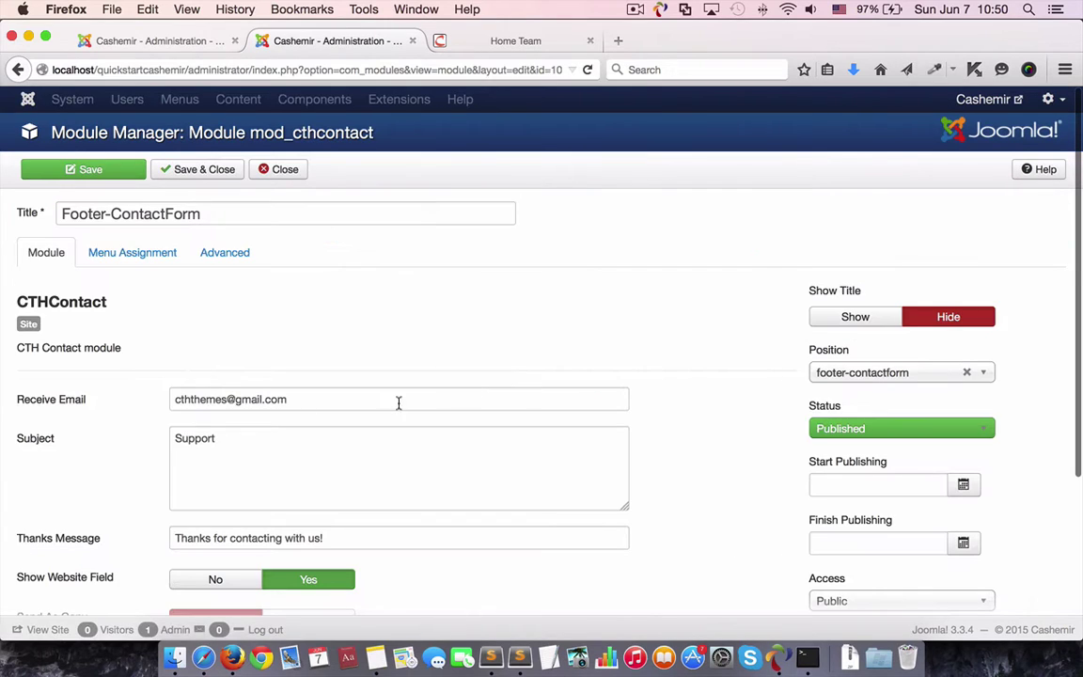
left_click(133, 253)
left_click(246, 294)
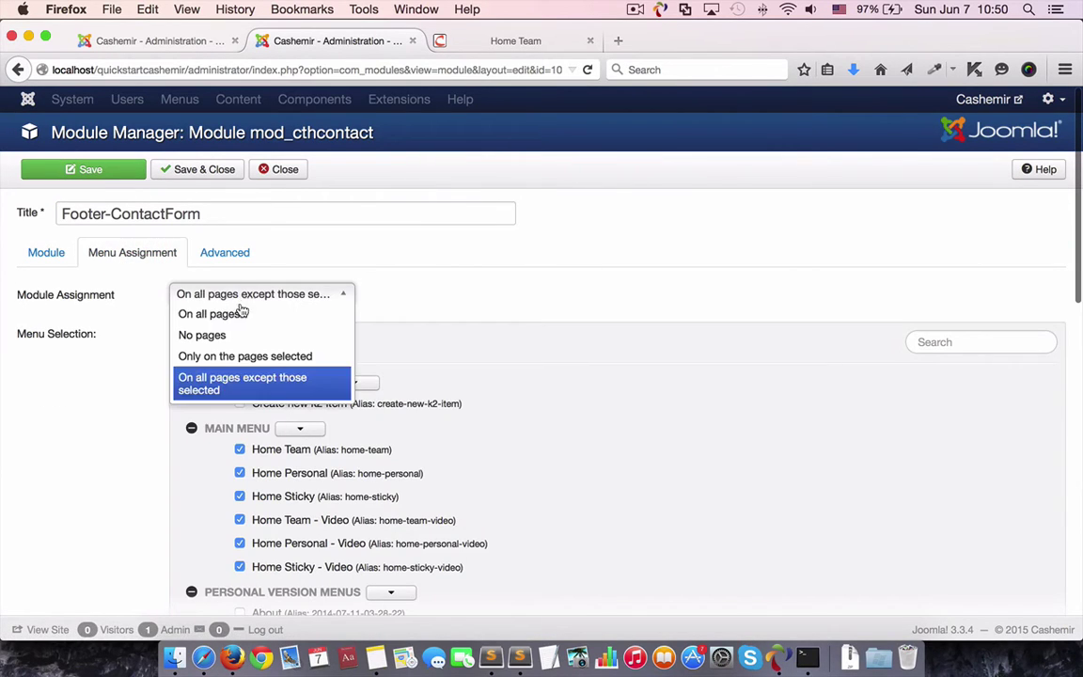
left_click(242, 313)
left_click(208, 171)
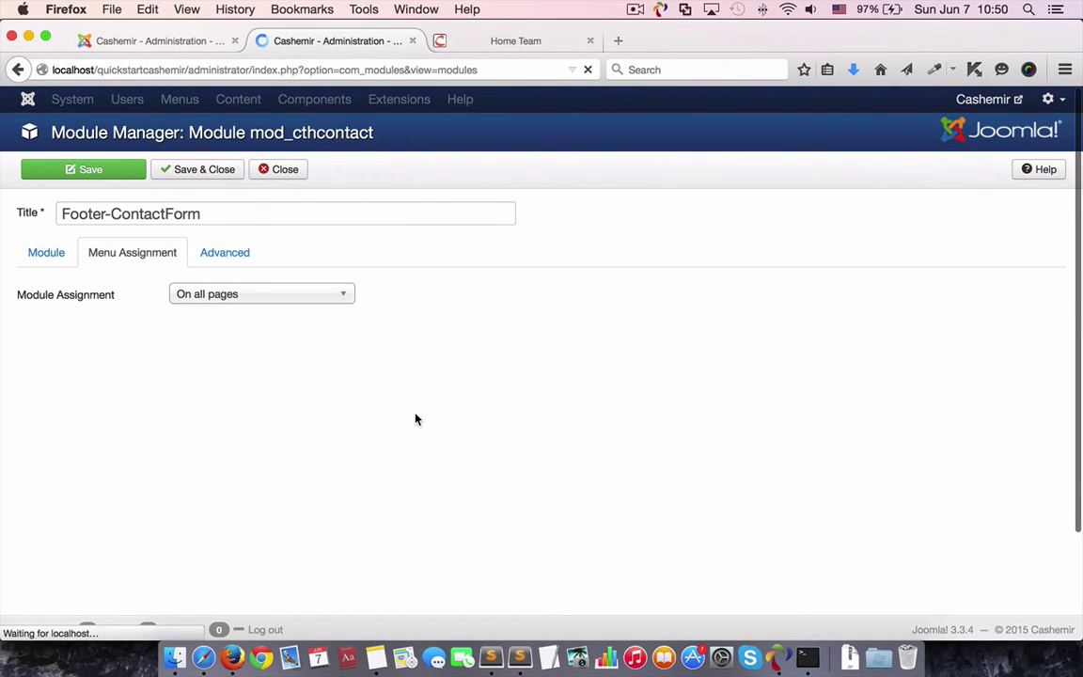
- Assign the Footer-Gmap module to all pages, and save and close it
left_click(335, 541)
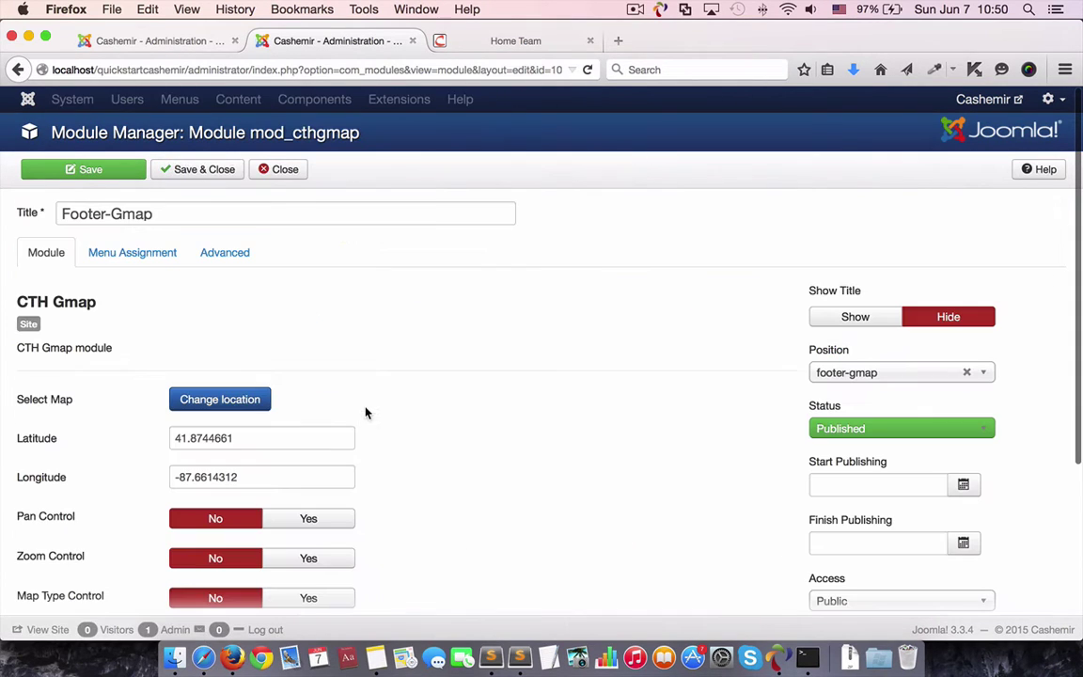
left_click(141, 252)
left_click(260, 293)
left_click(260, 311)
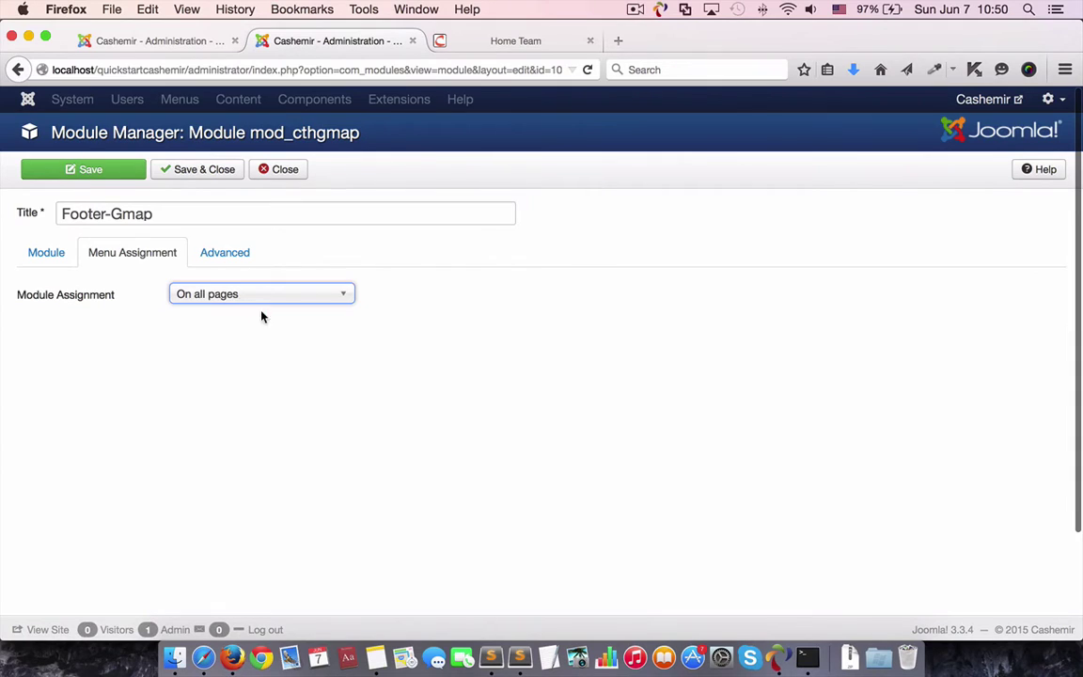
left_click(204, 173)
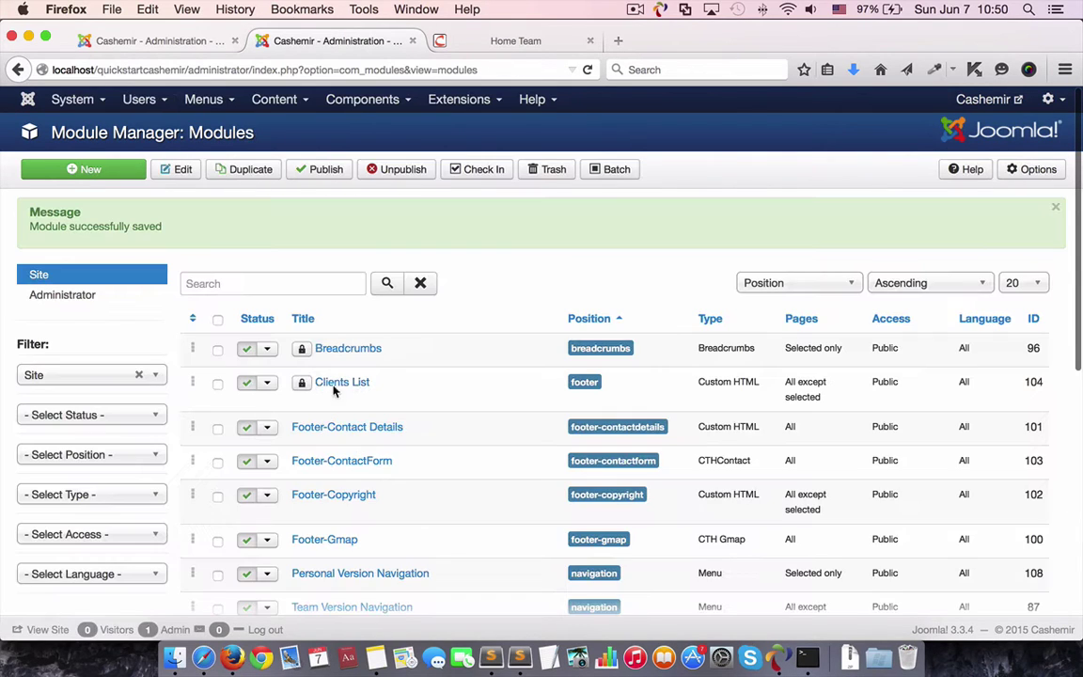
- Reload the Home Team page and check the contact details in its footer
scroll(397, 553, "down", 3)
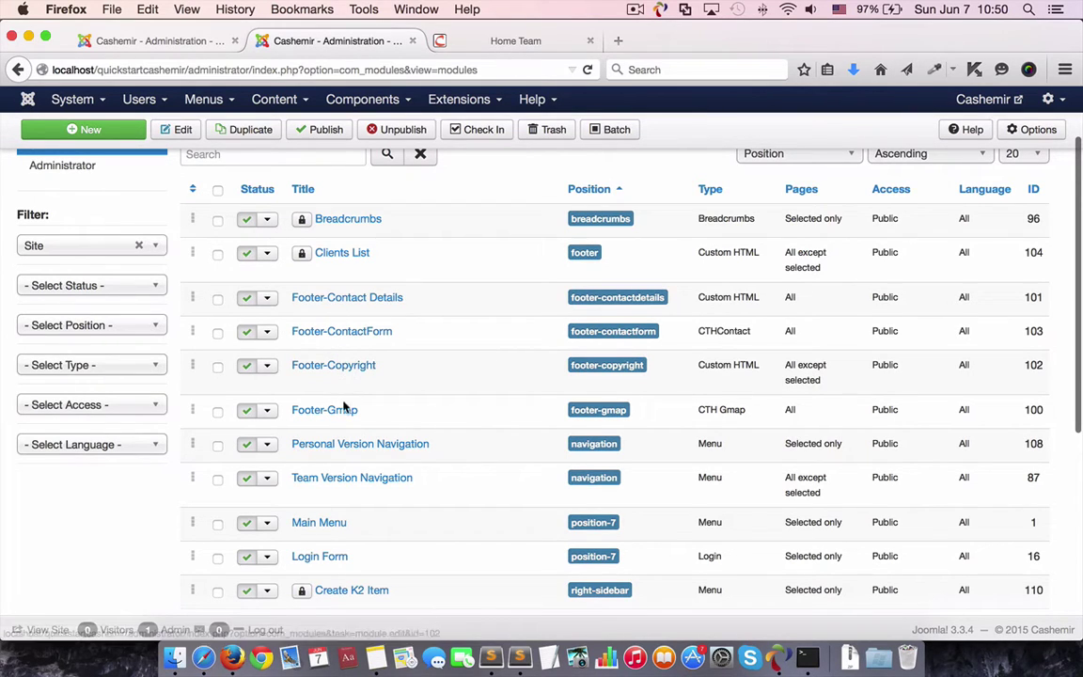
left_click(493, 43)
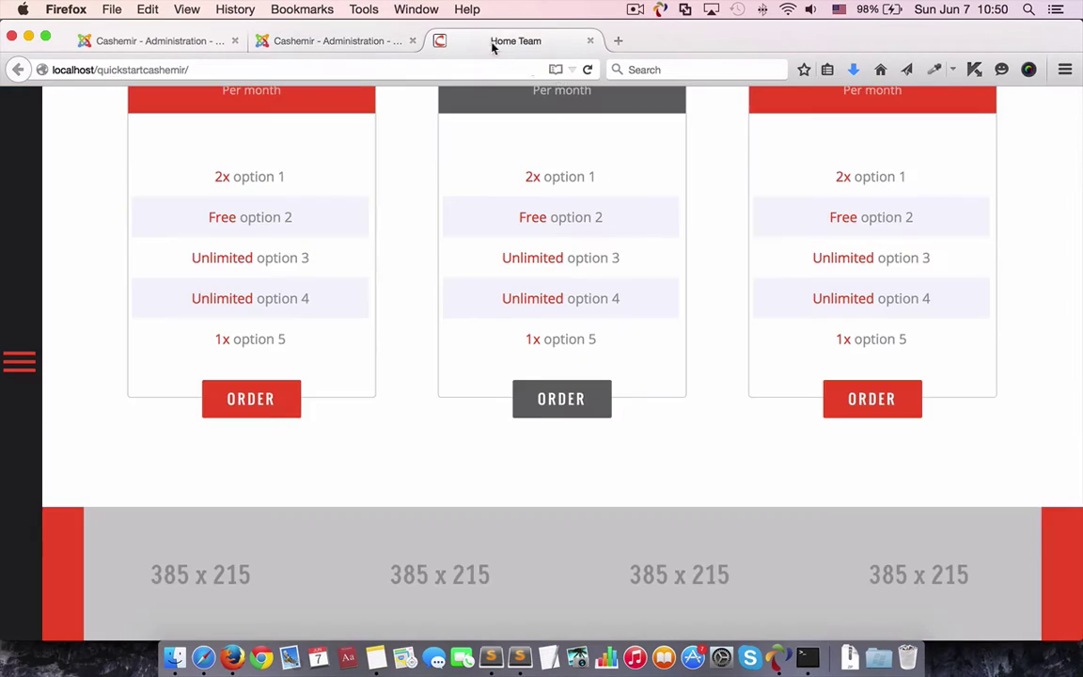
left_click(588, 72)
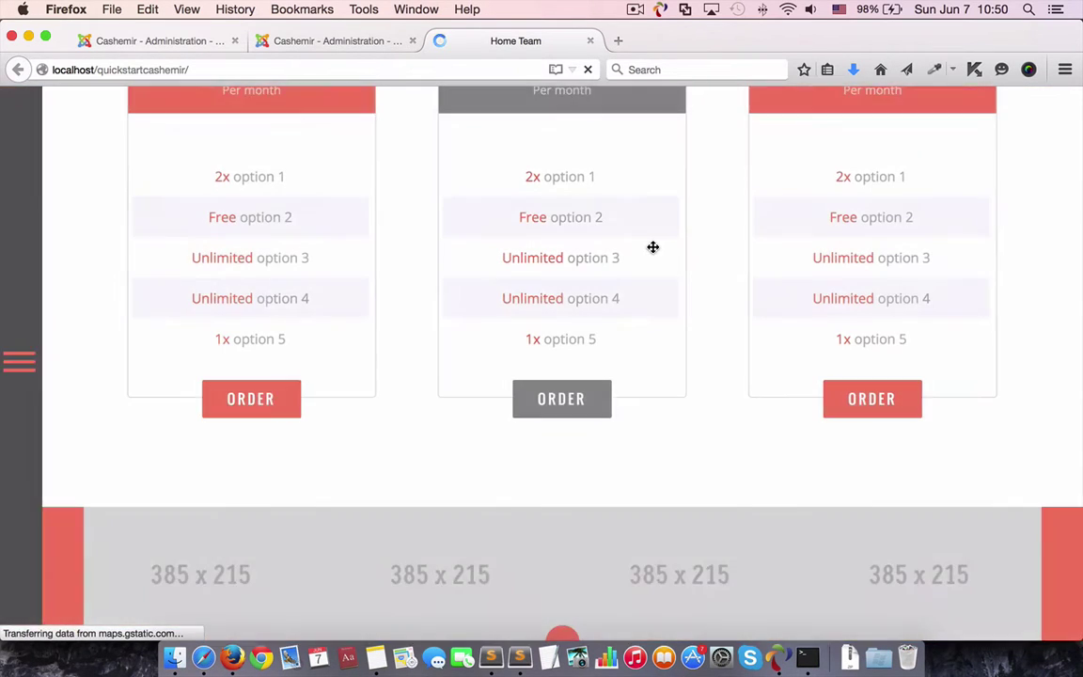
scroll(616, 436, "down", 5)
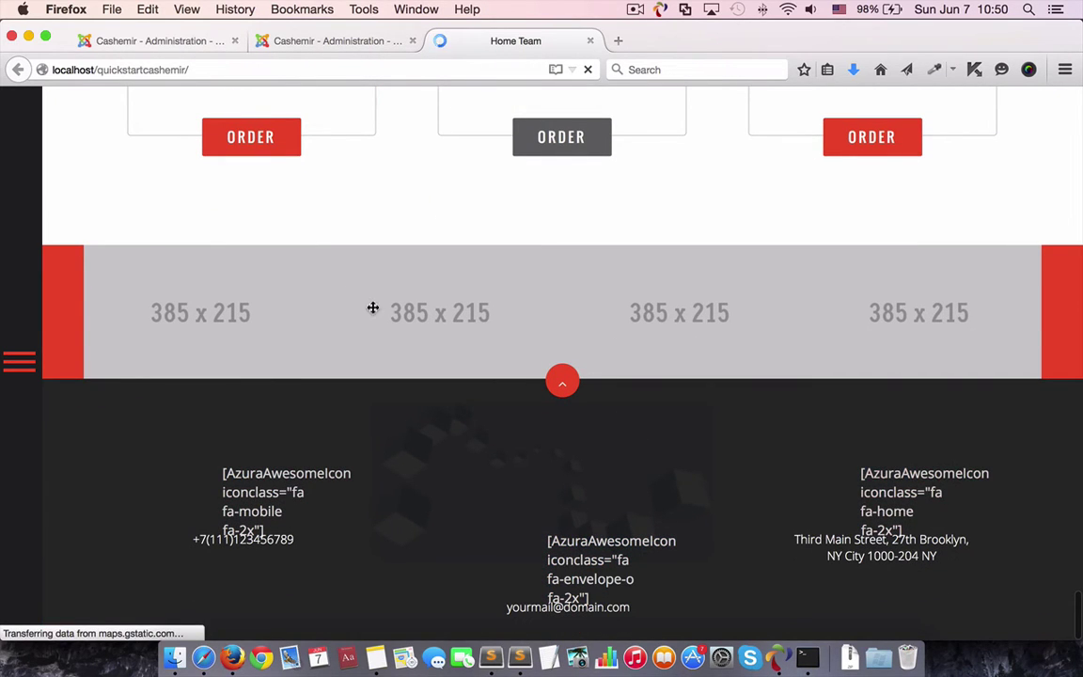
- In the Footer-Contact Details module, replace the phone icon shortcode with [faicon name="mobile" class="fa-2x"]
left_click(336, 41)
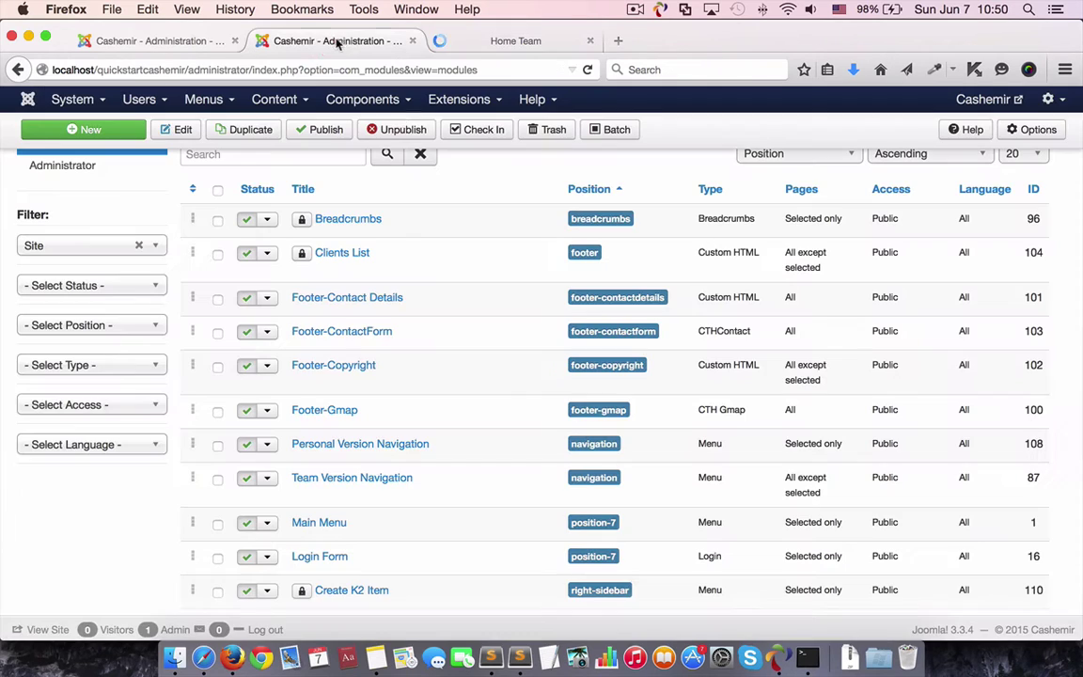
left_click(366, 299)
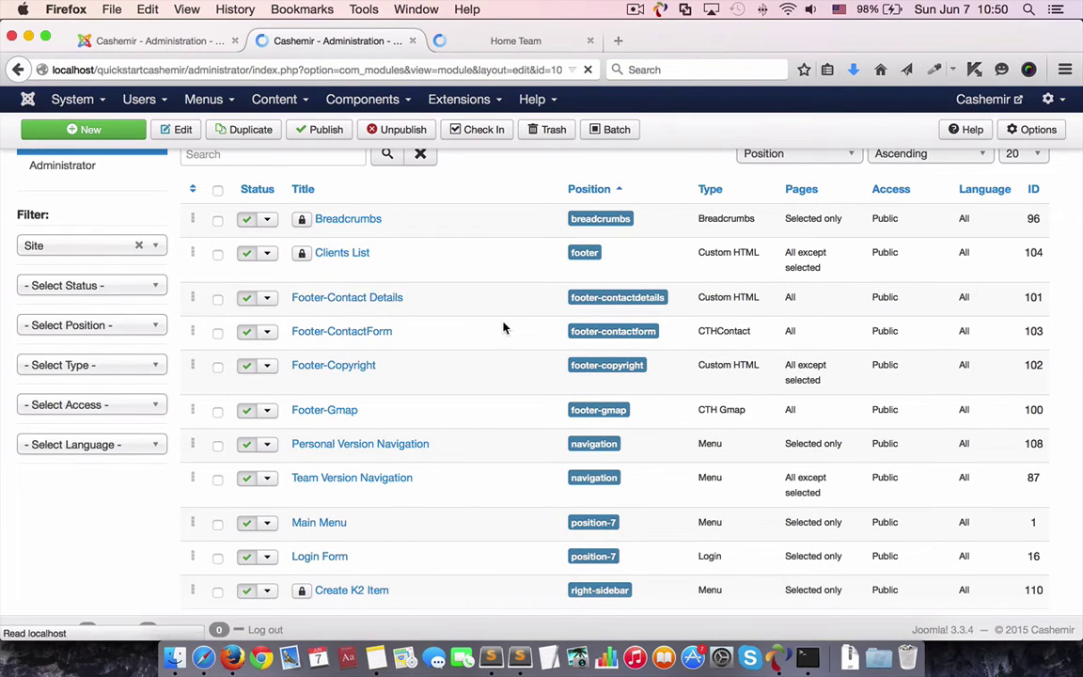
scroll(611, 375, "down", 2)
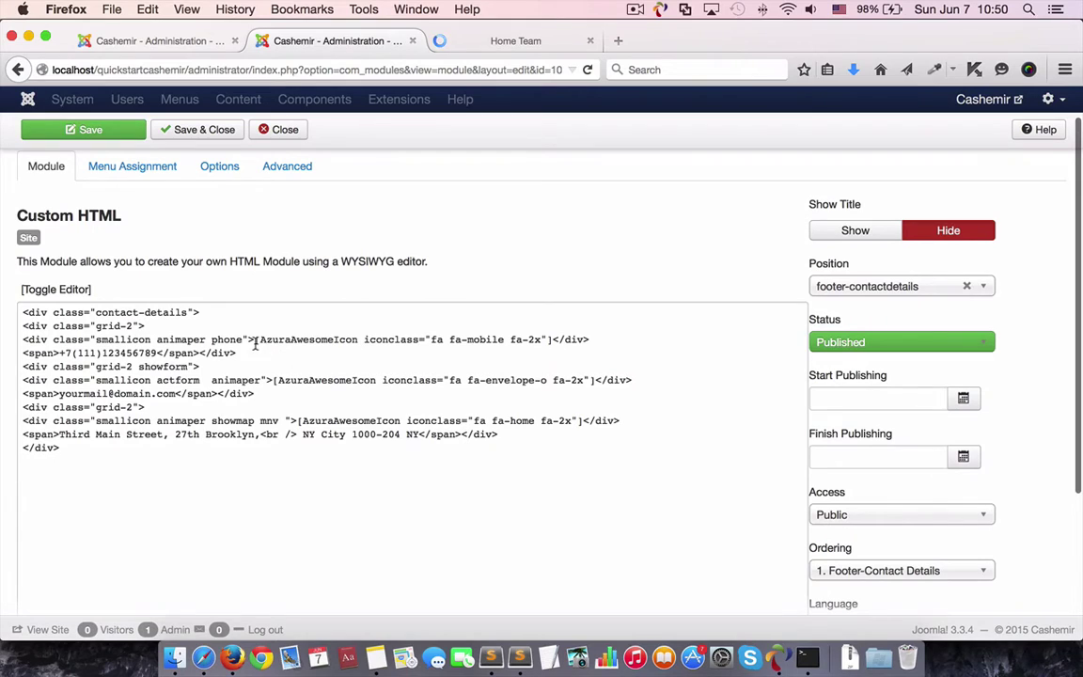
left_click_drag(253, 344, 350, 341)
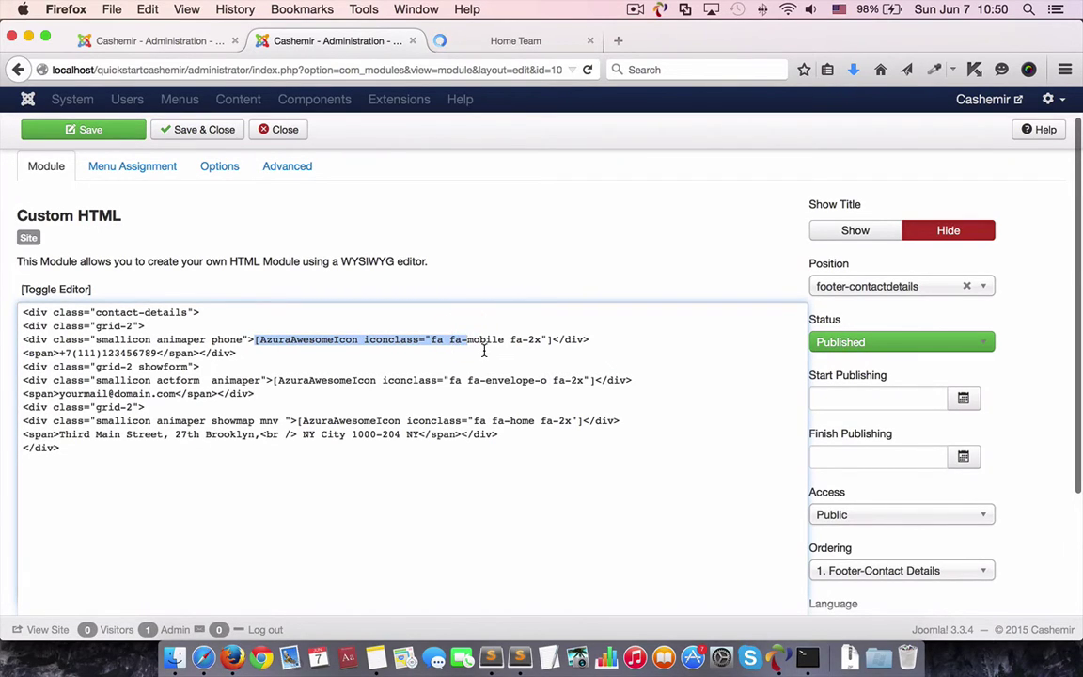
type("[faicon ")
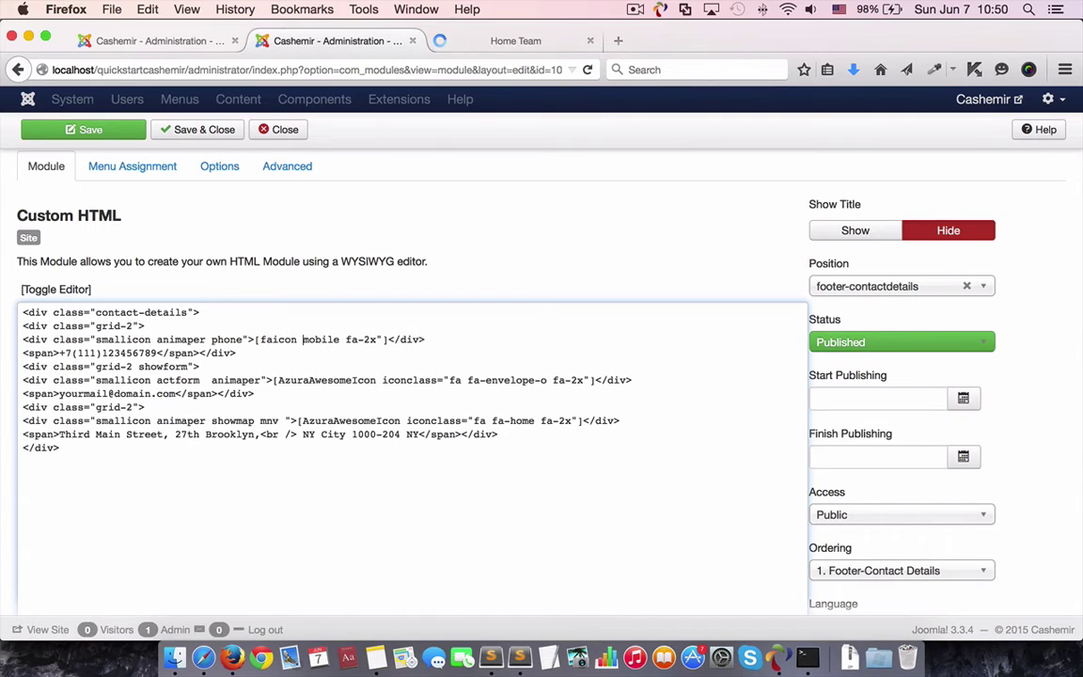
type("name=\"")
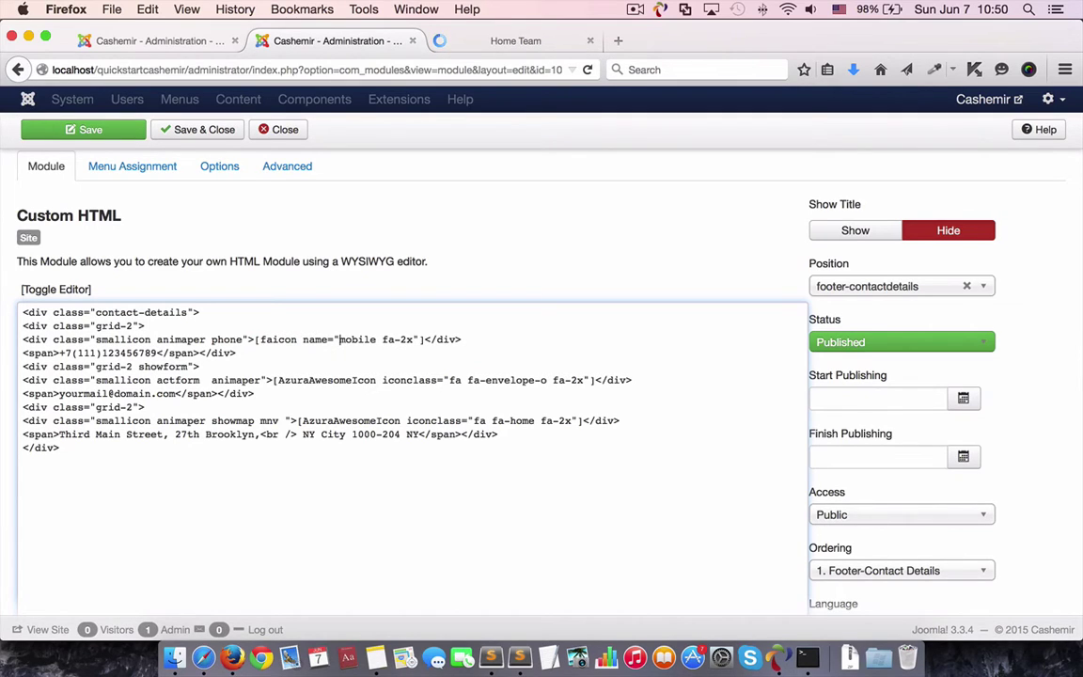
left_click(375, 340)
type("\" ")
type("class")
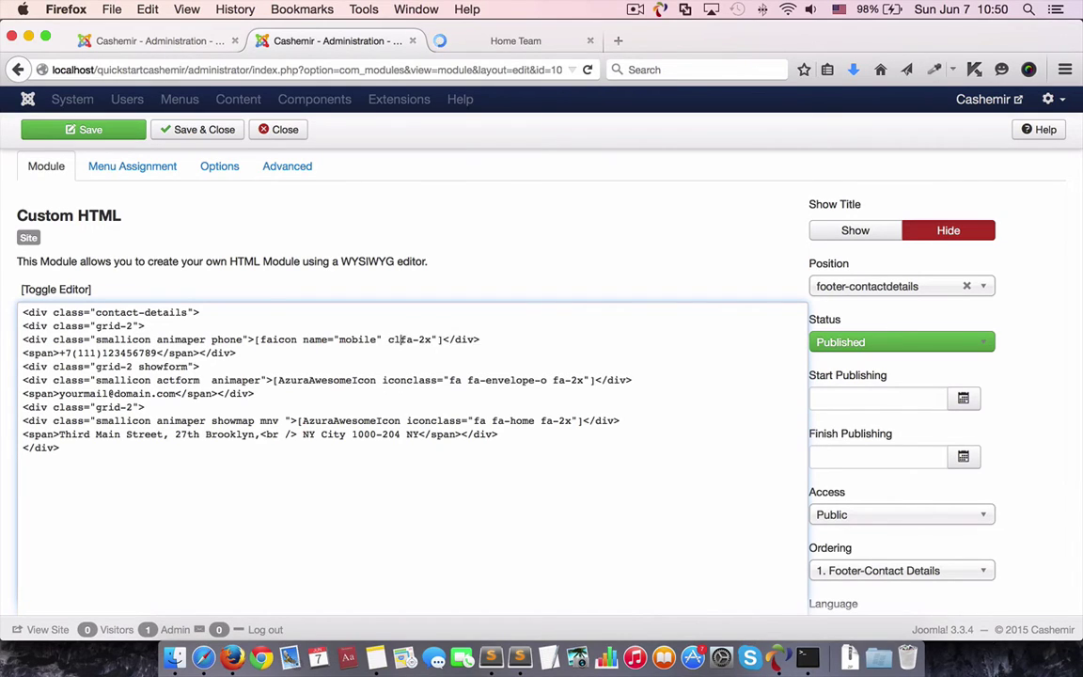
type("=\"")
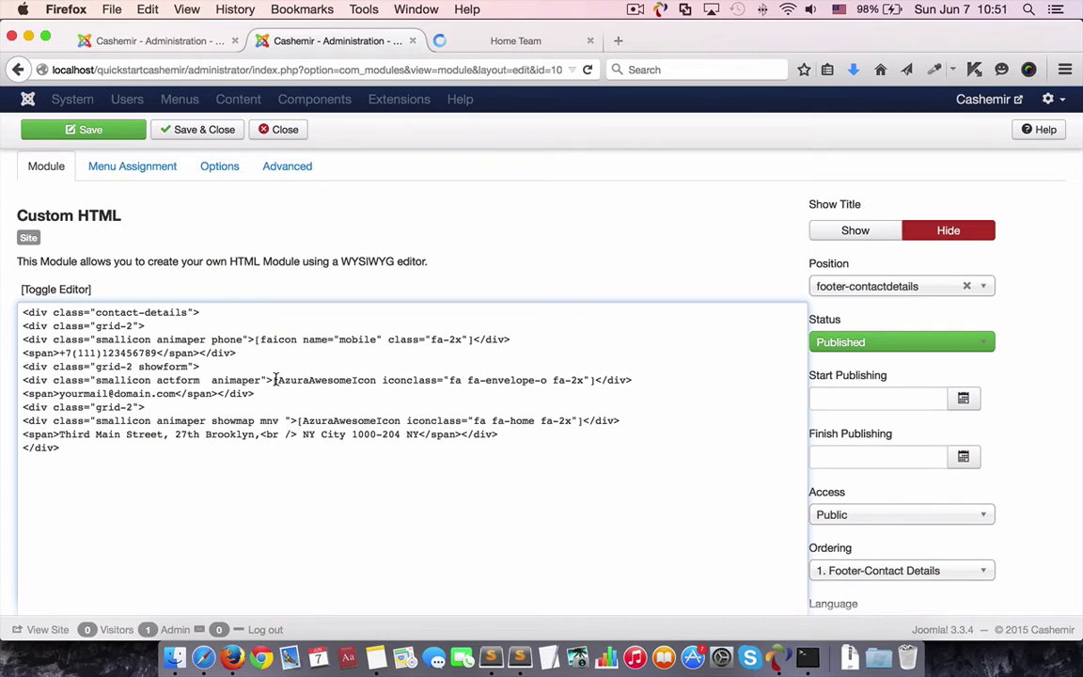
- Replace the e-mail icon shortcode with [faicon name="envelope-o" class="fa-2x"] in the module's HTML
left_click_drag(275, 379, 359, 380)
type("faicon")
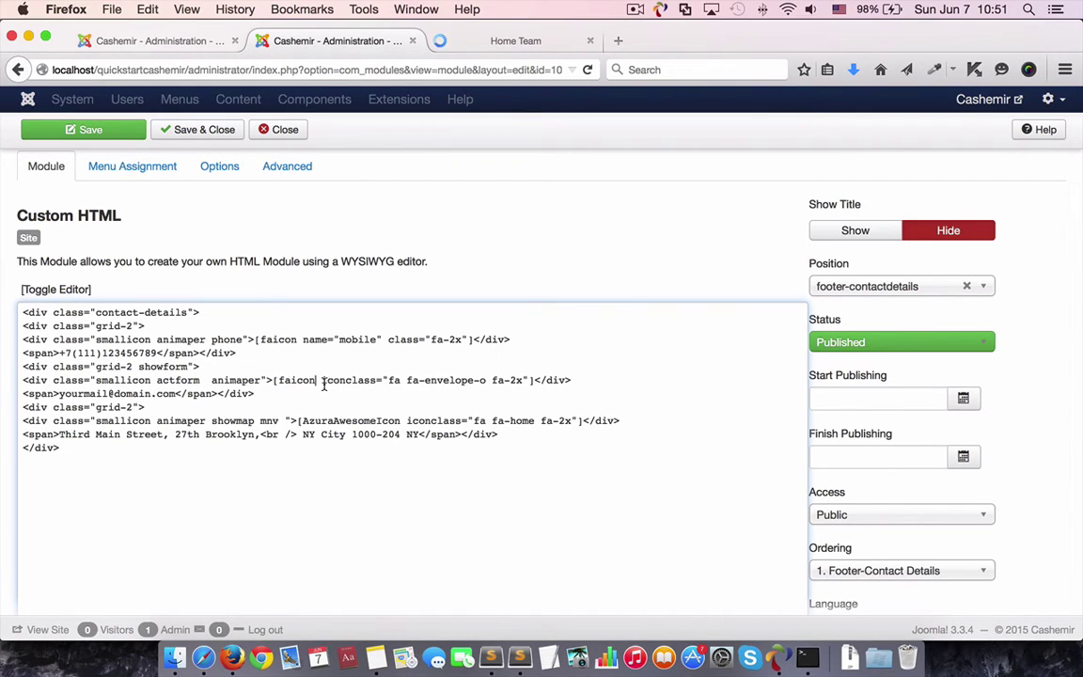
left_click_drag(319, 380, 375, 380)
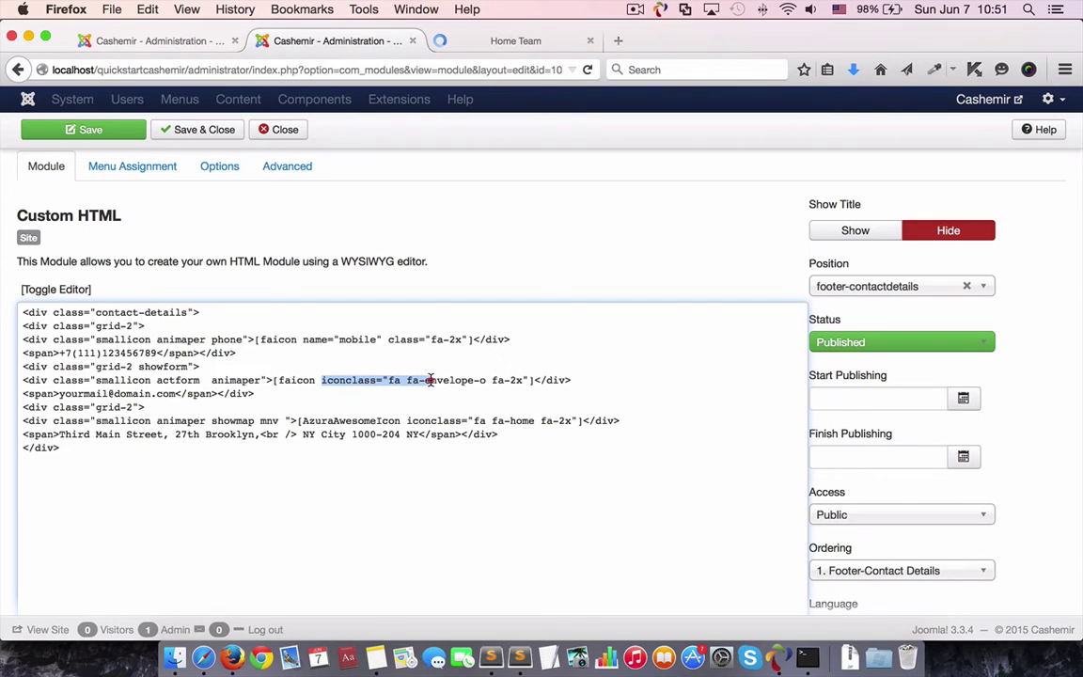
type("name=\"envelope-o")
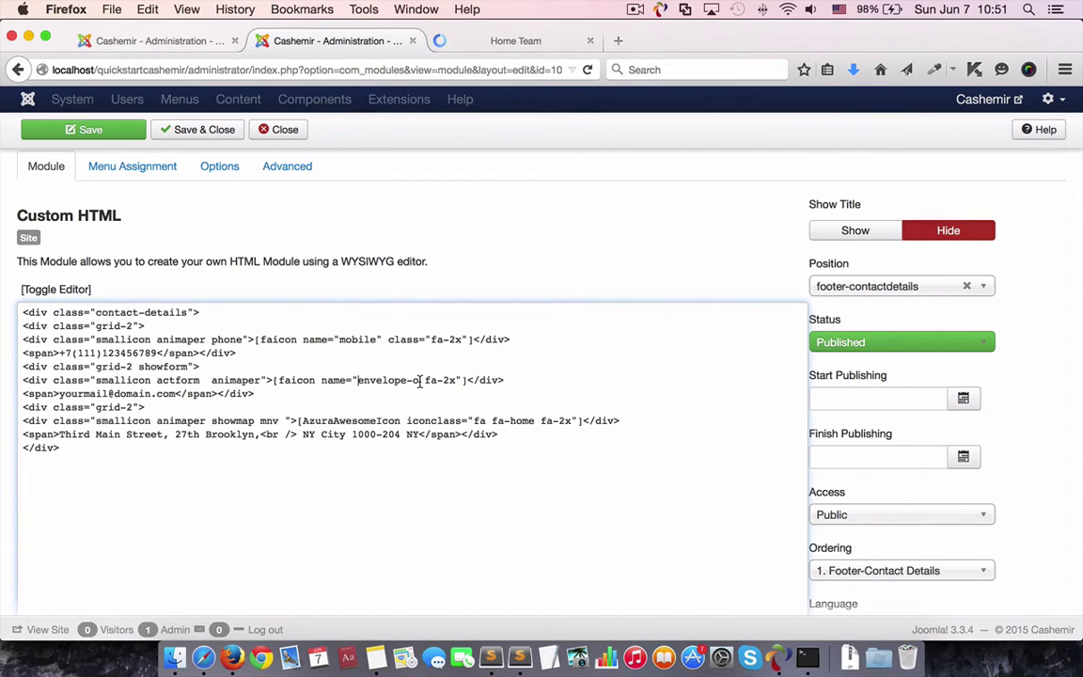
type("\" c")
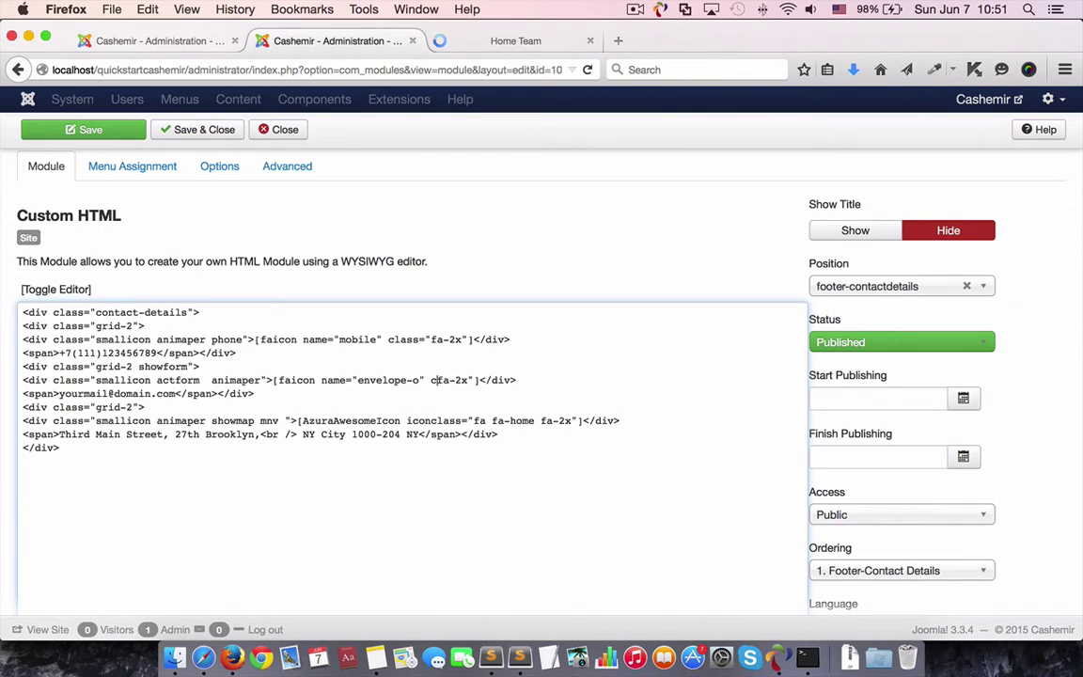
type("lass=\"")
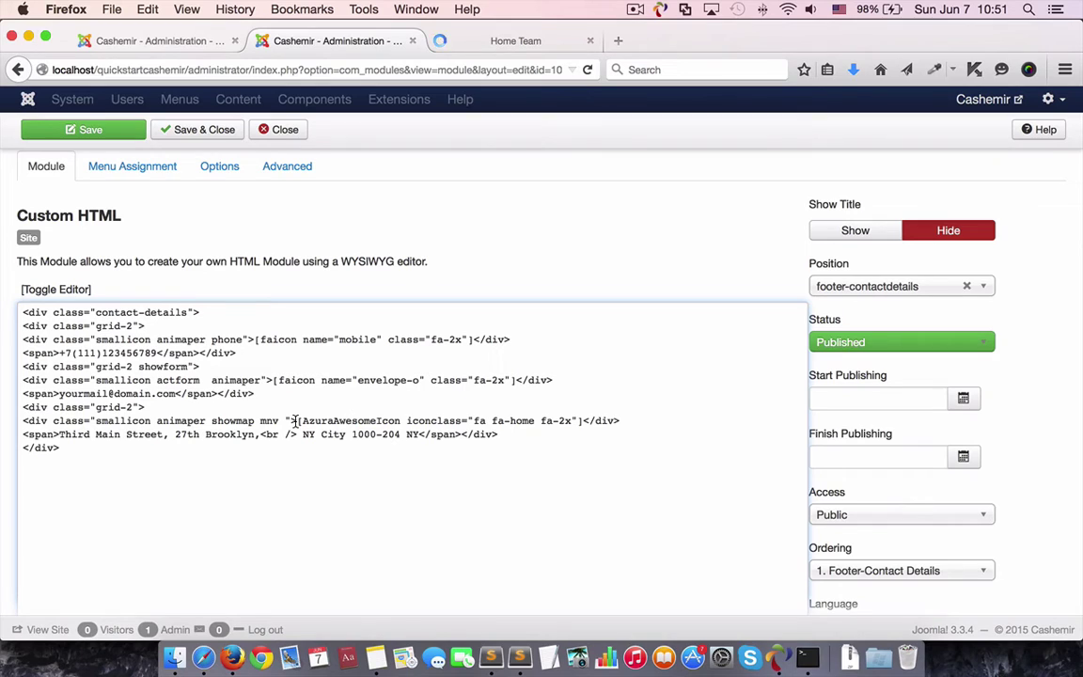
- Replace the address icon shortcode with [faicon name="home" class="fa-2x"] in the module's HTML
left_click_drag(303, 421, 435, 421)
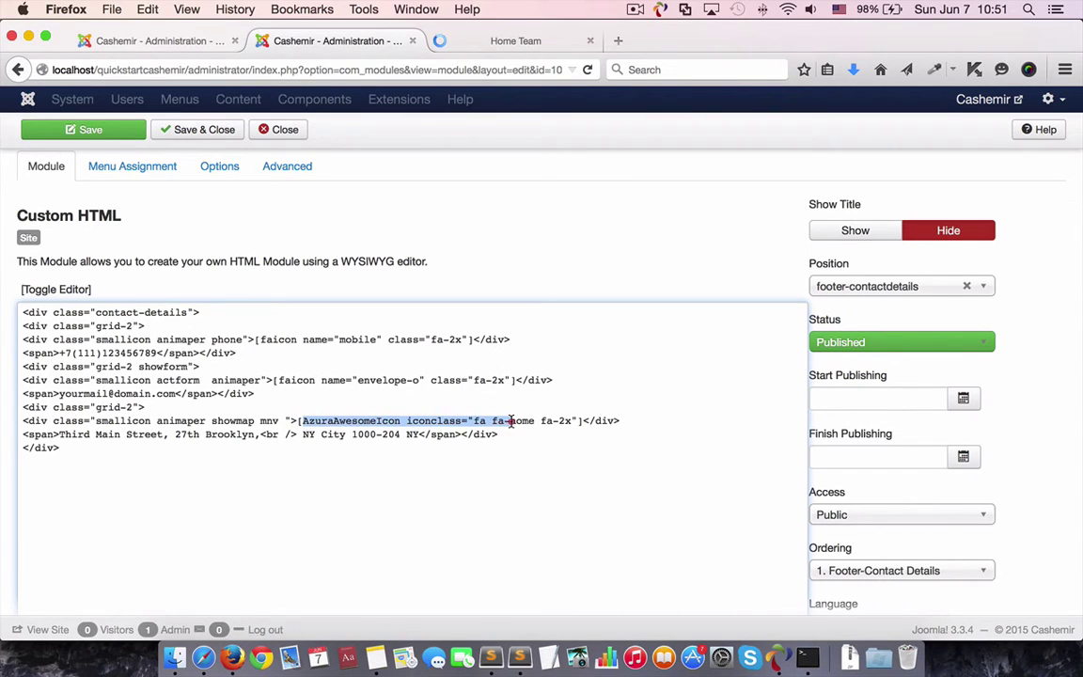
type("faicon")
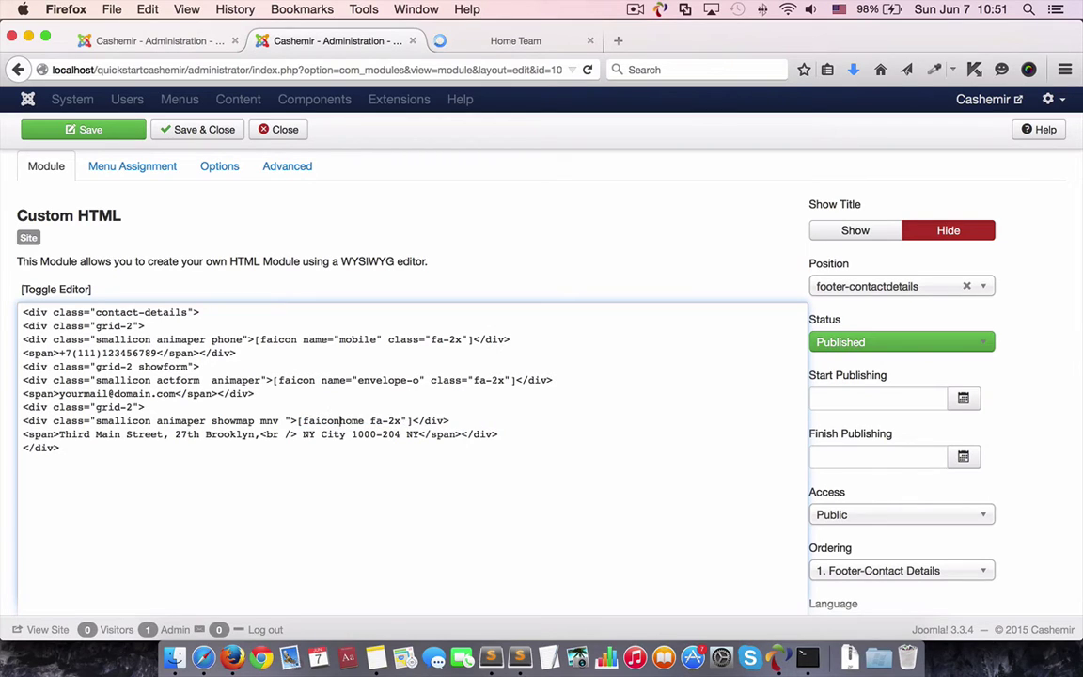
type(" name=\"")
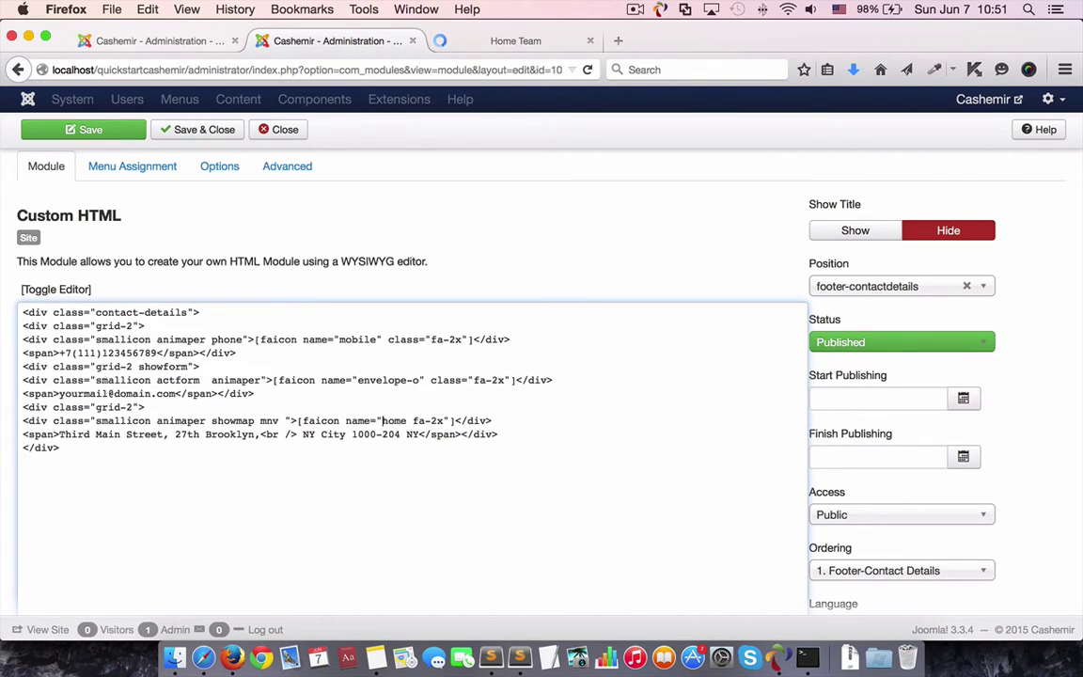
scroll(512, 420, "down", 1)
left_click(406, 395)
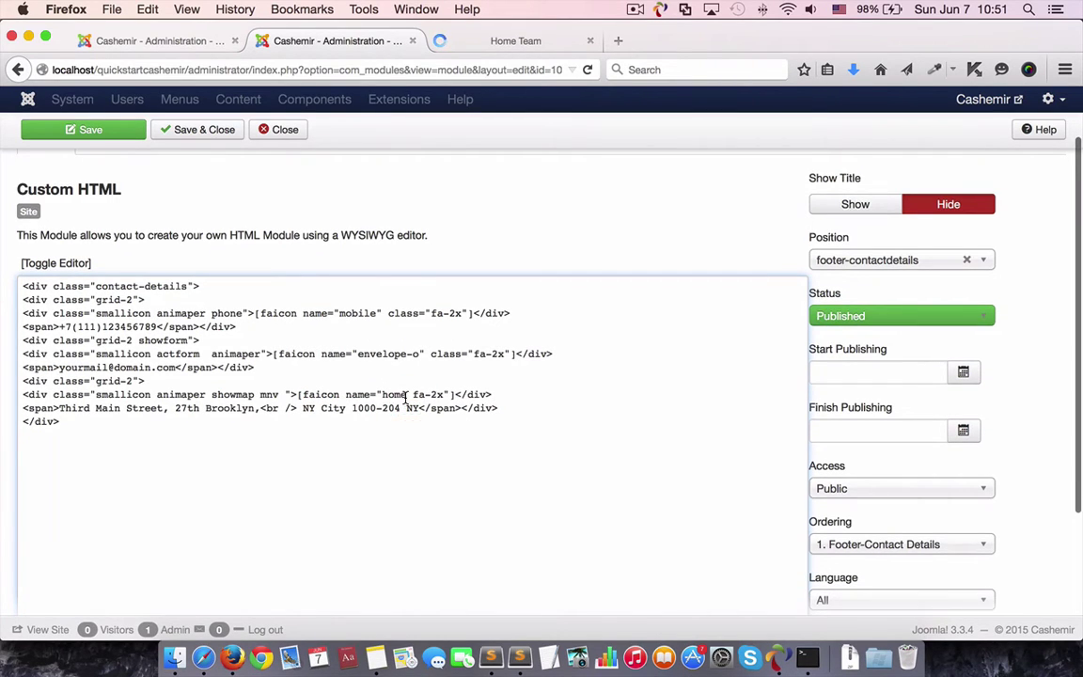
type("\" c")
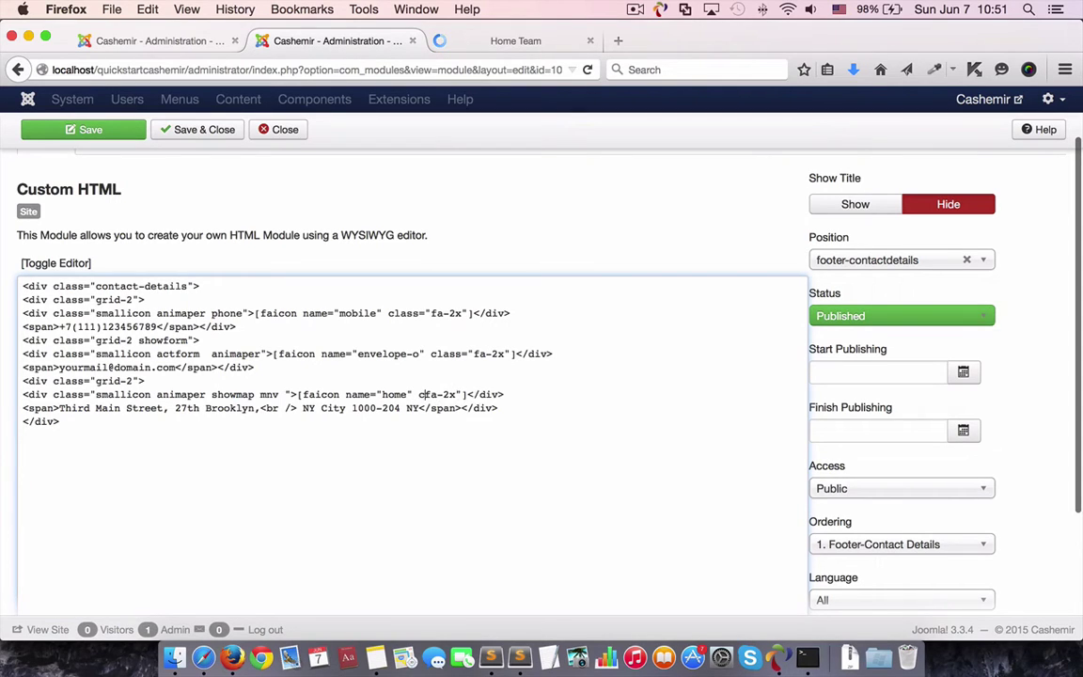
type("lass=")
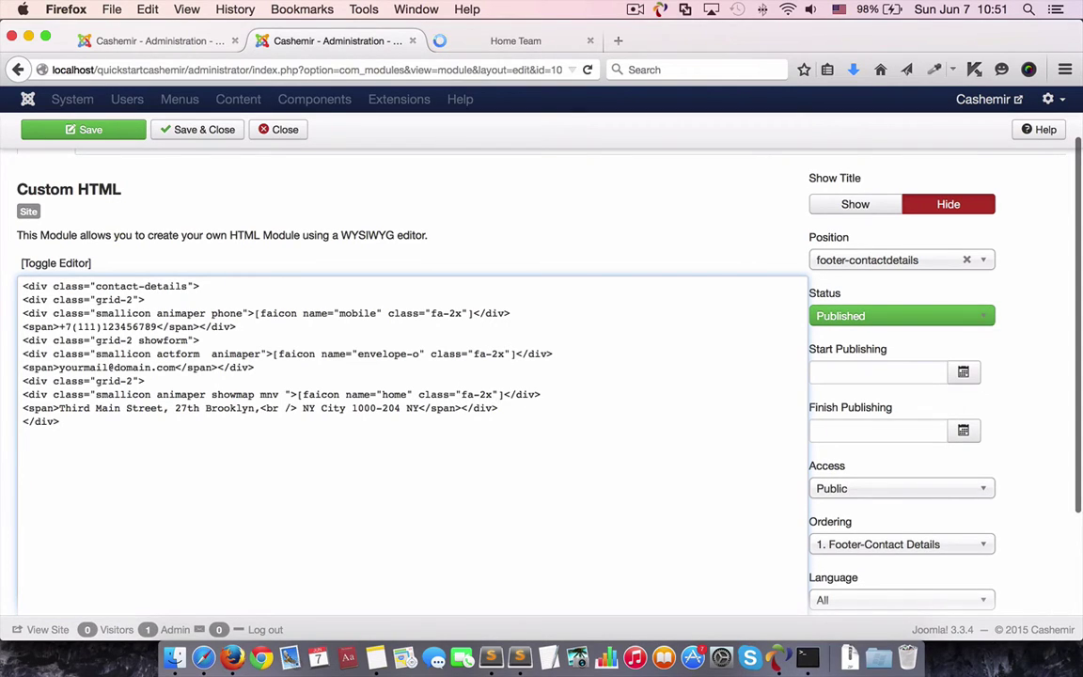
- Save and close the Footer-Contact Details module and reload the Home Team page
left_click(213, 135)
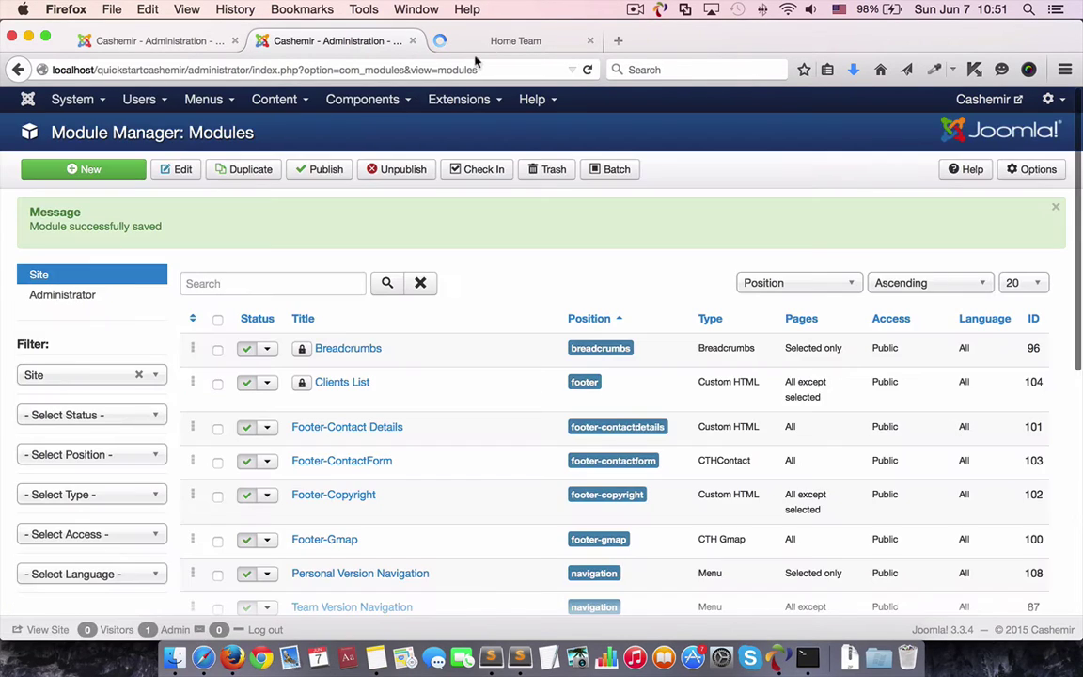
left_click(495, 38)
left_click(588, 70)
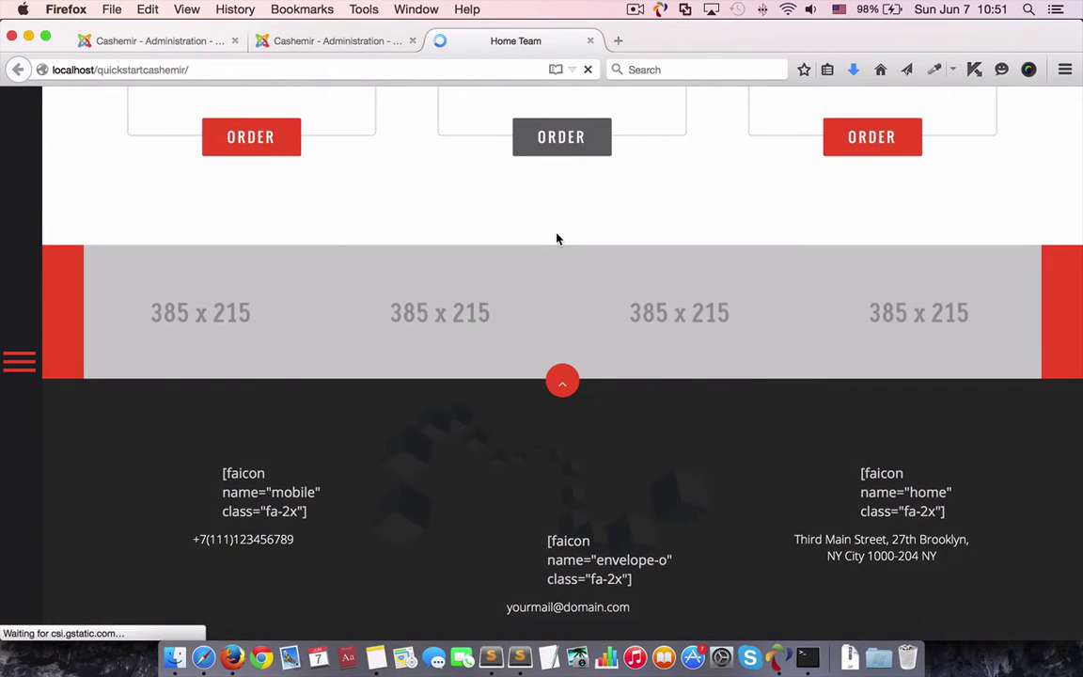
- Set Prepare Content to Yes in the Footer-Contact Details module's options, and save and close it
left_click(349, 38)
left_click(358, 430)
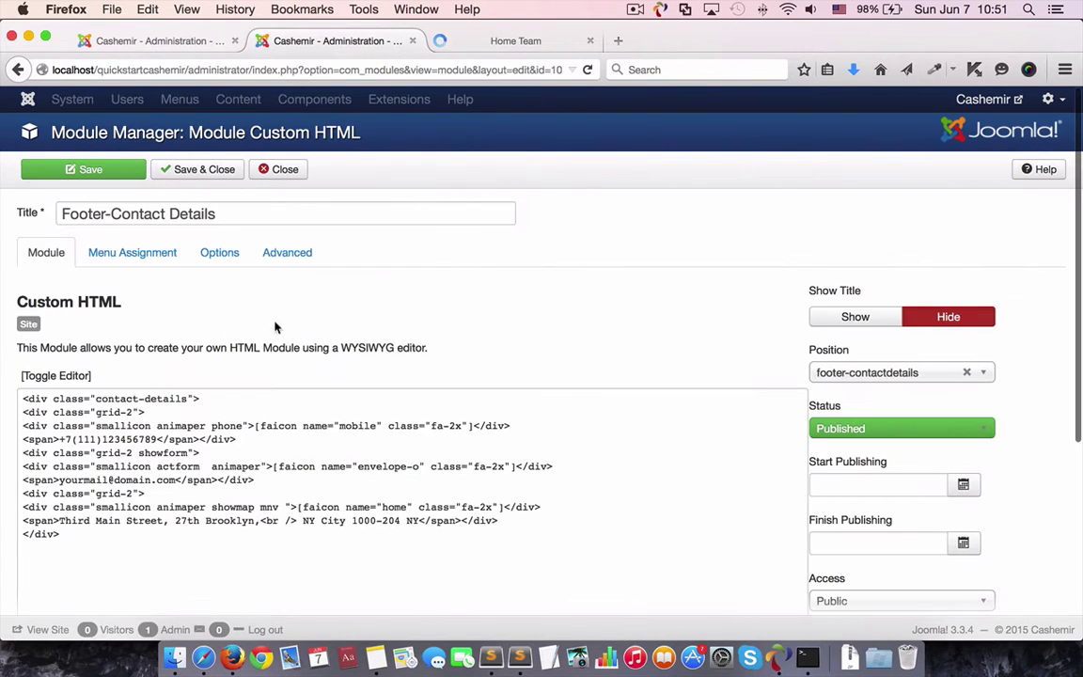
left_click(222, 254)
left_click(217, 298)
left_click(178, 175)
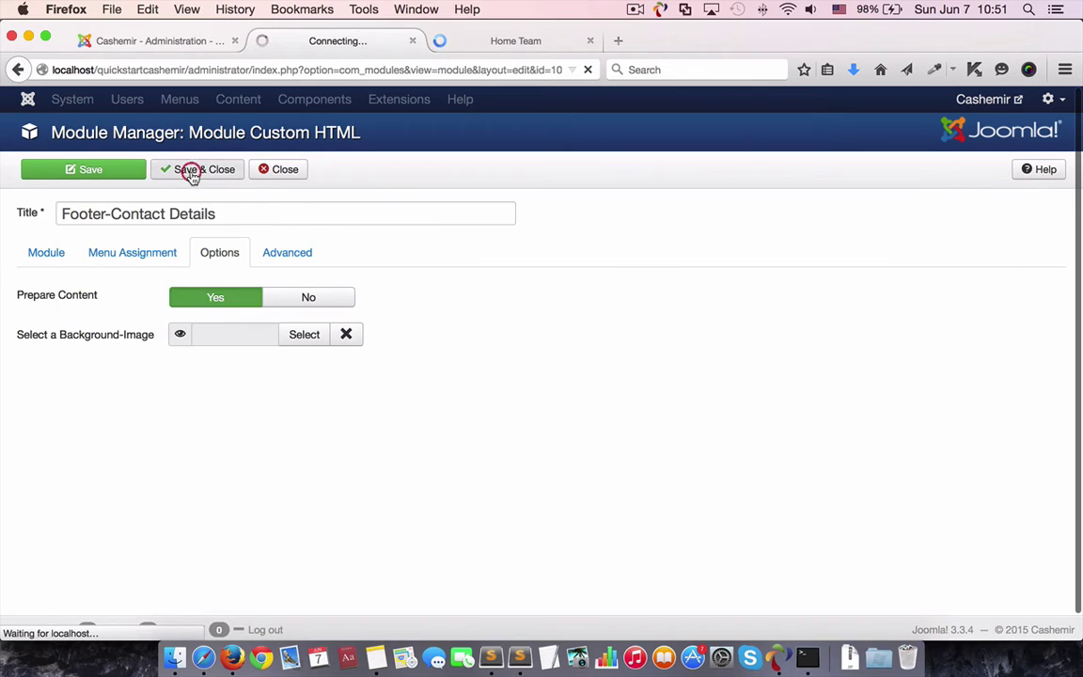
- Reload the Home Team page and check the contact form, contact icons and map in its footer
left_click(506, 42)
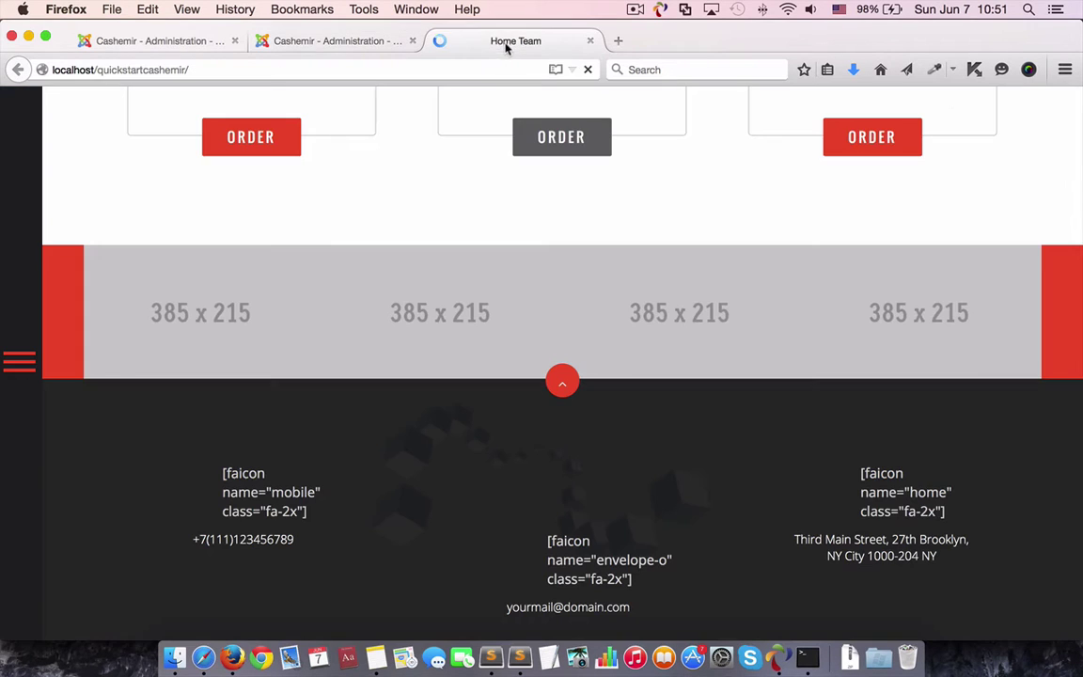
left_click(588, 69)
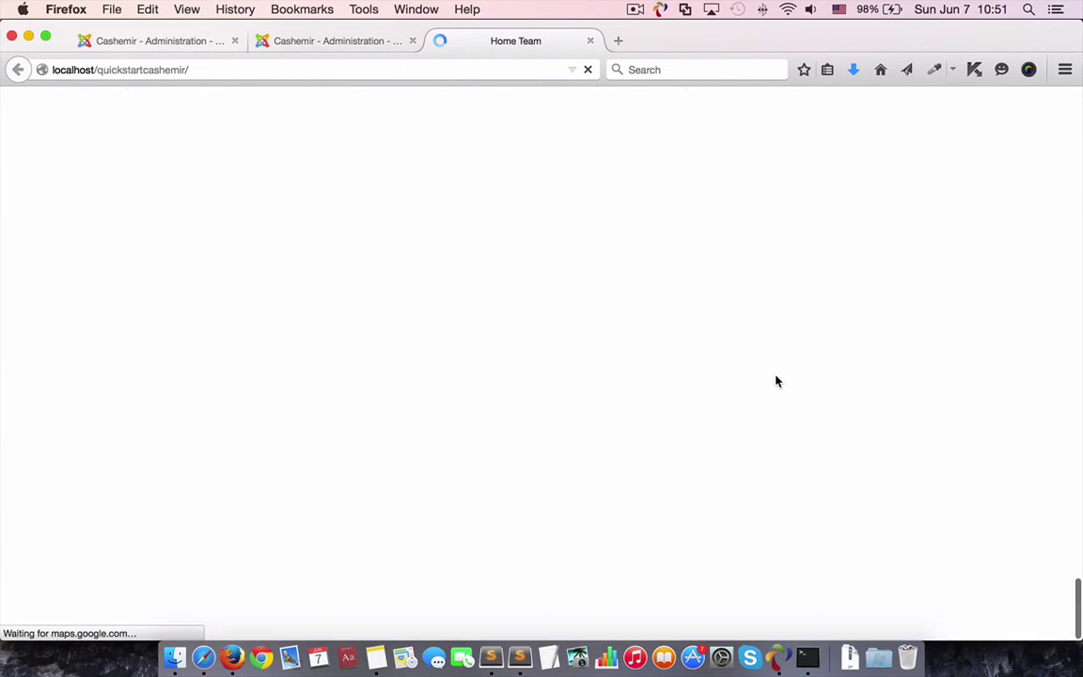
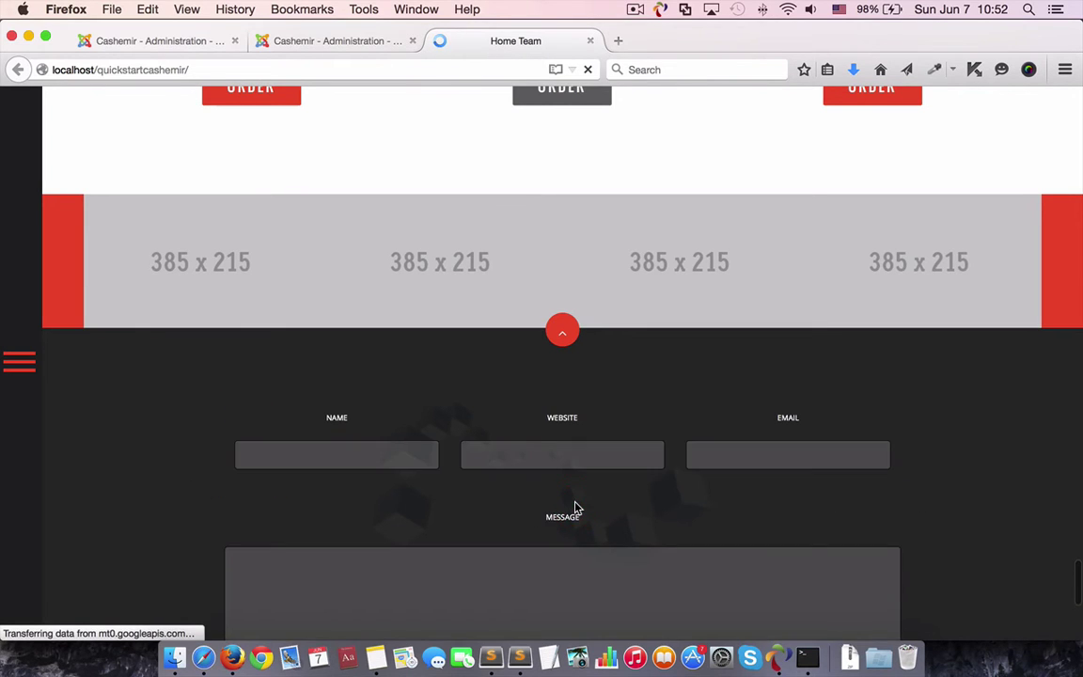
scroll(576, 506, "down", 3)
scroll(575, 503, "down", 2)
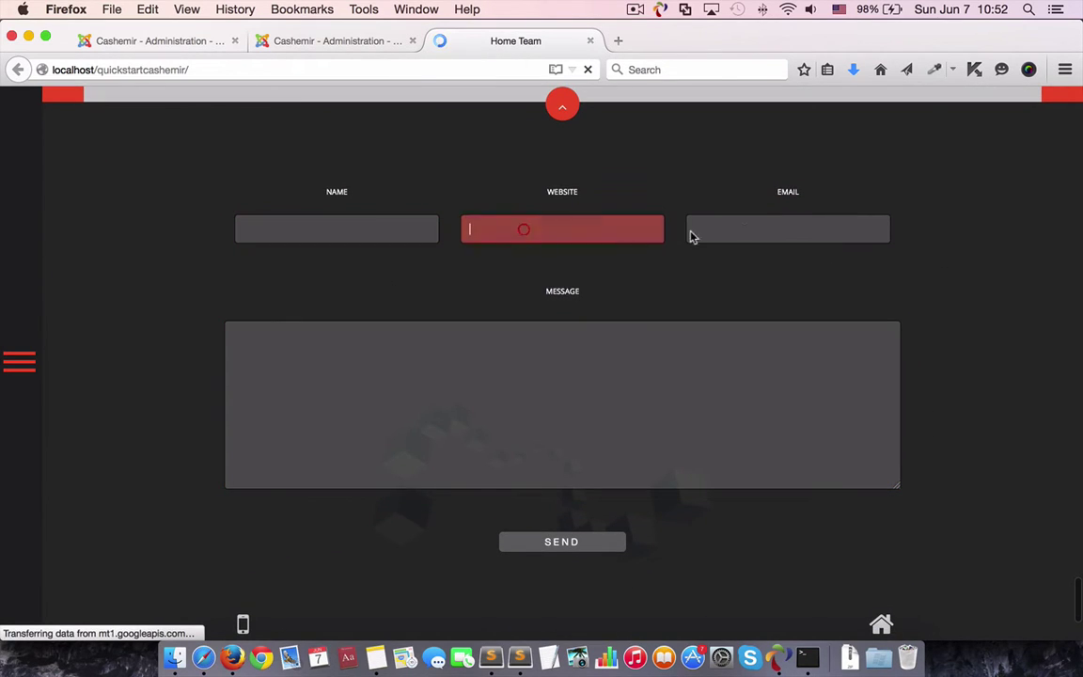
scroll(776, 340, "down", 4)
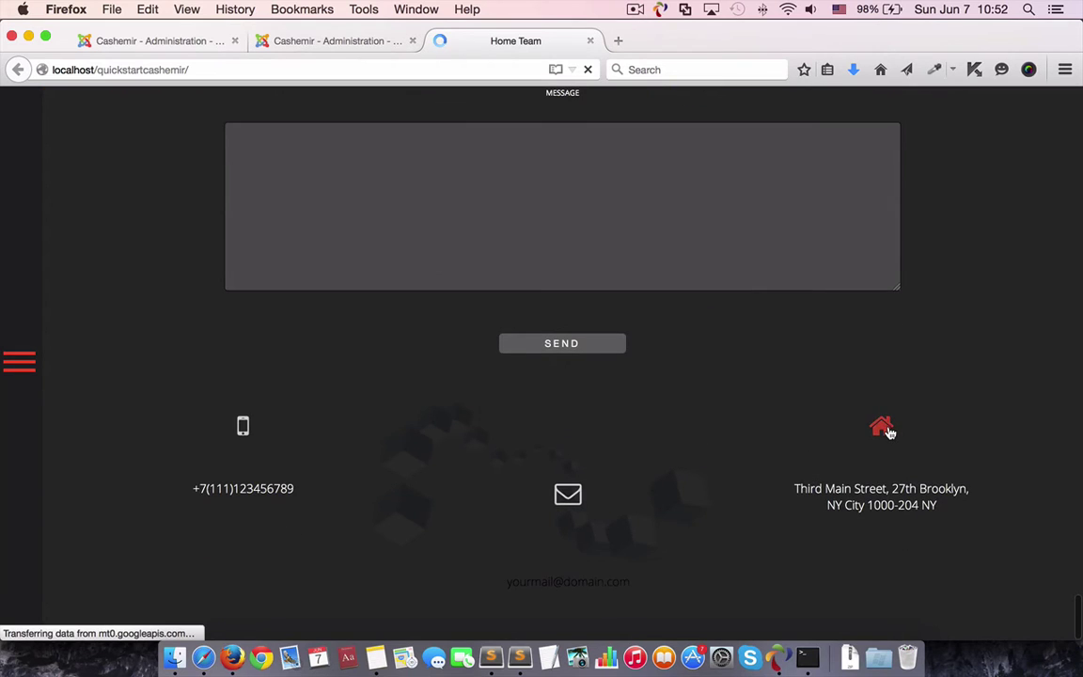
scroll(887, 431, "down", 8)
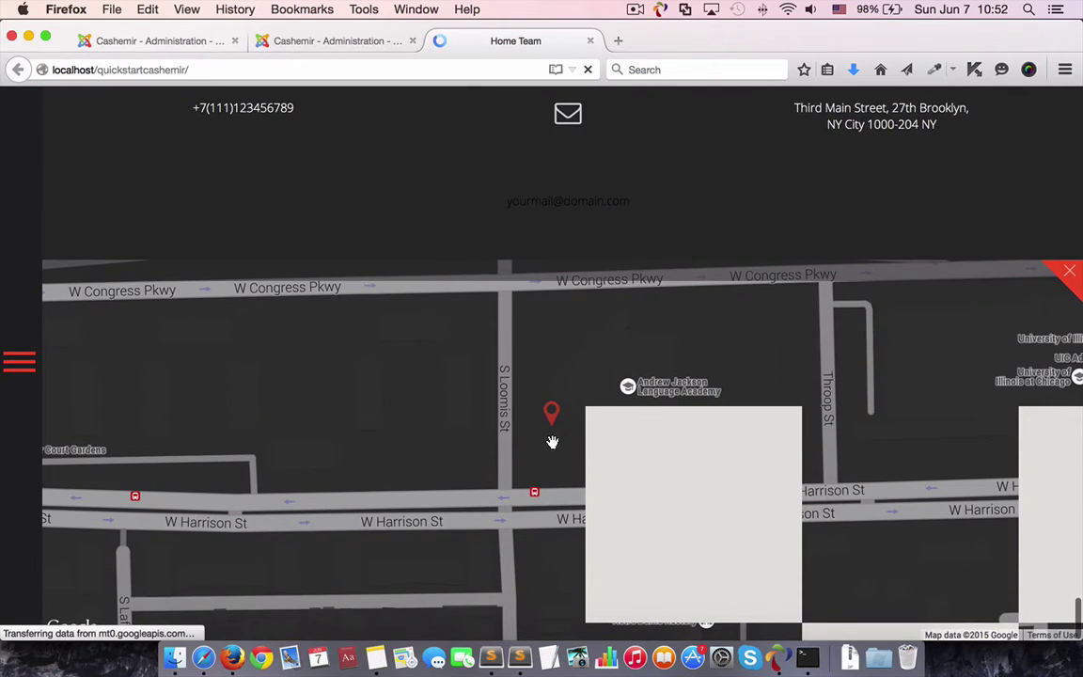
- Open the Footer-Gmap module and bring up its Google Map location option for changing the location
left_click(387, 45)
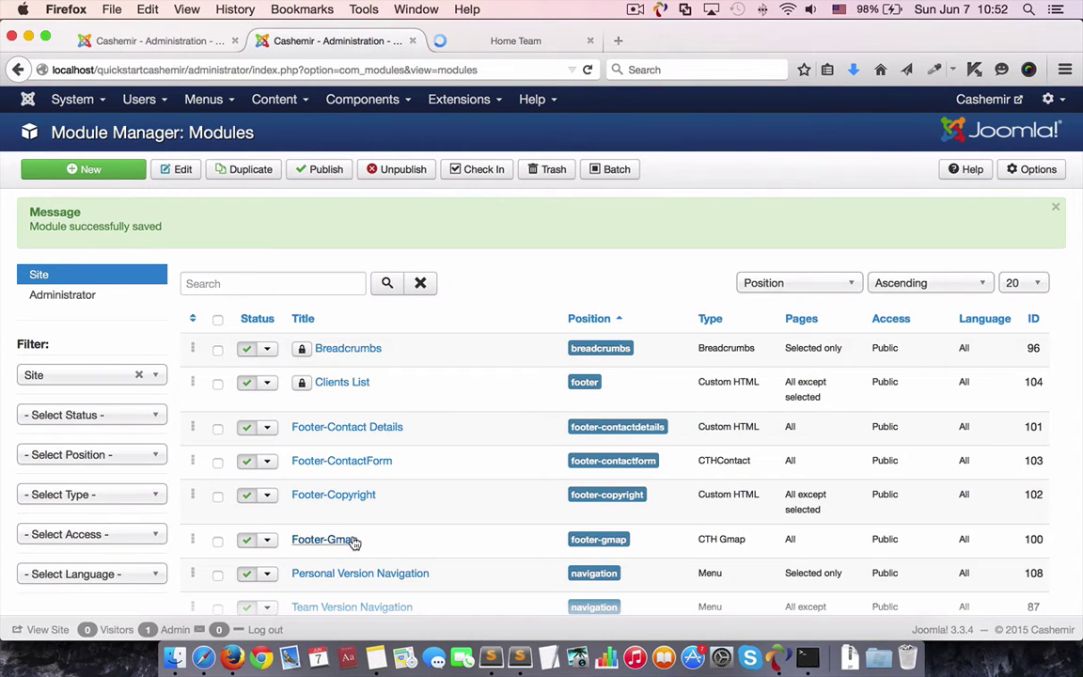
scroll(354, 509, "down", 4)
left_click(335, 380)
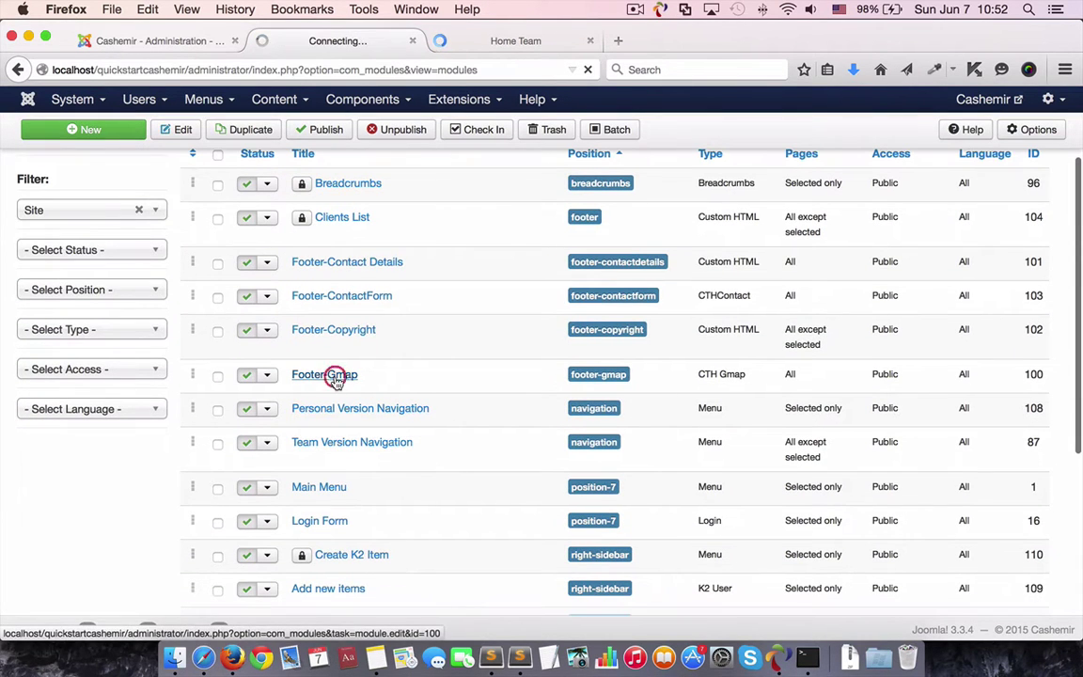
scroll(313, 401, "down", 2)
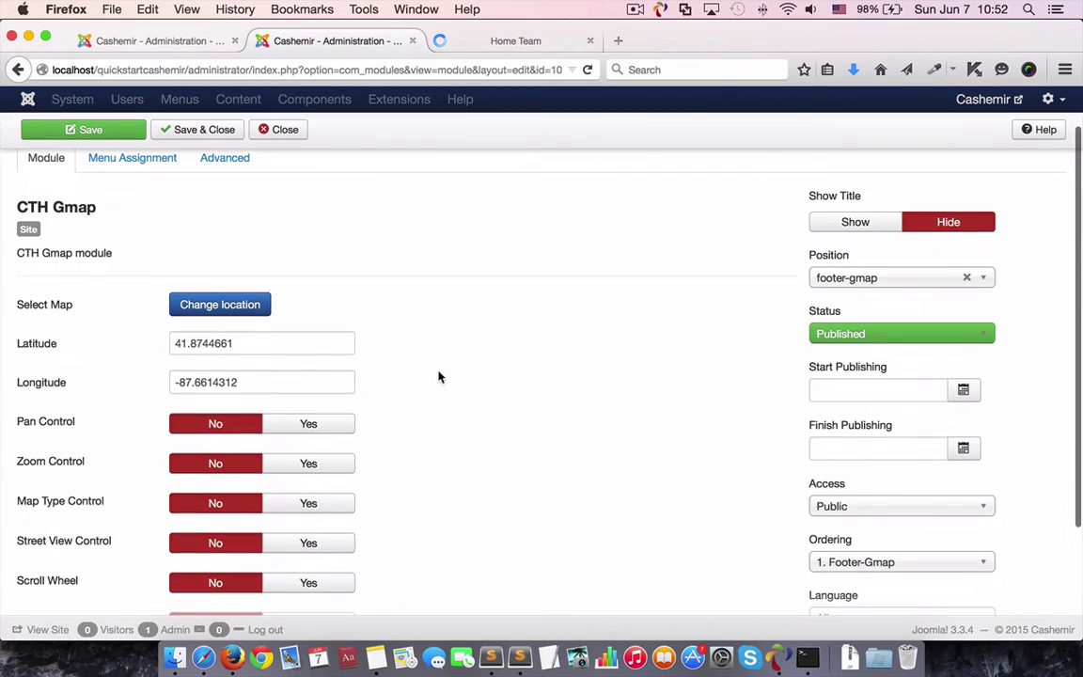
left_click(232, 309)
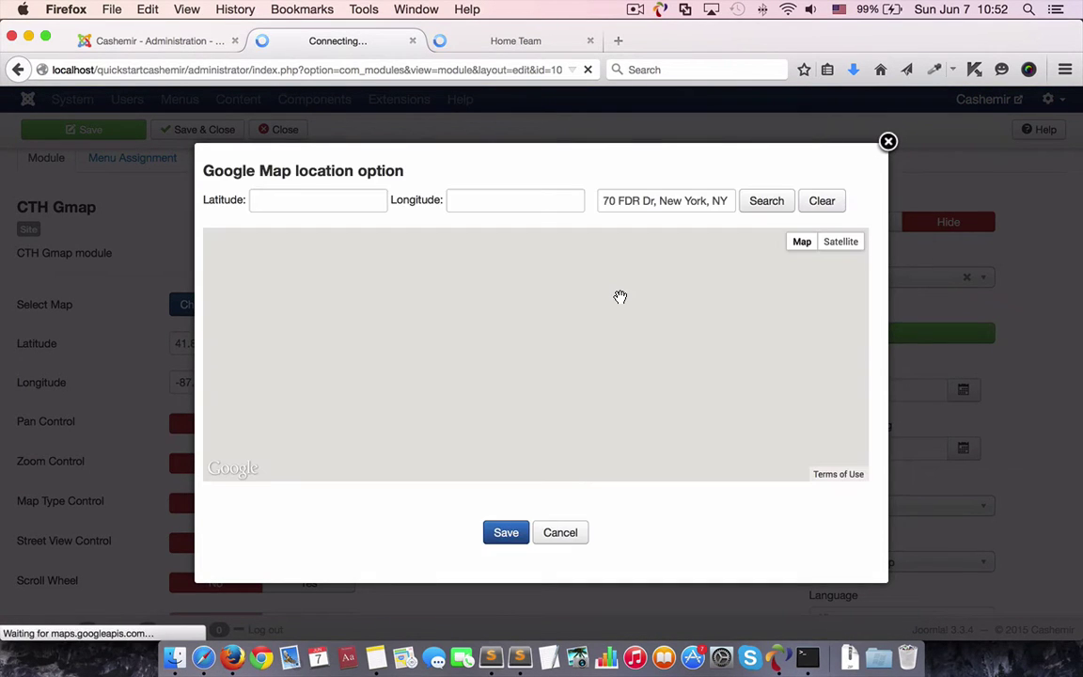
- Replace the address in the Google Map location option with "New York" and search for it
triple_click(641, 204)
double_click(641, 203)
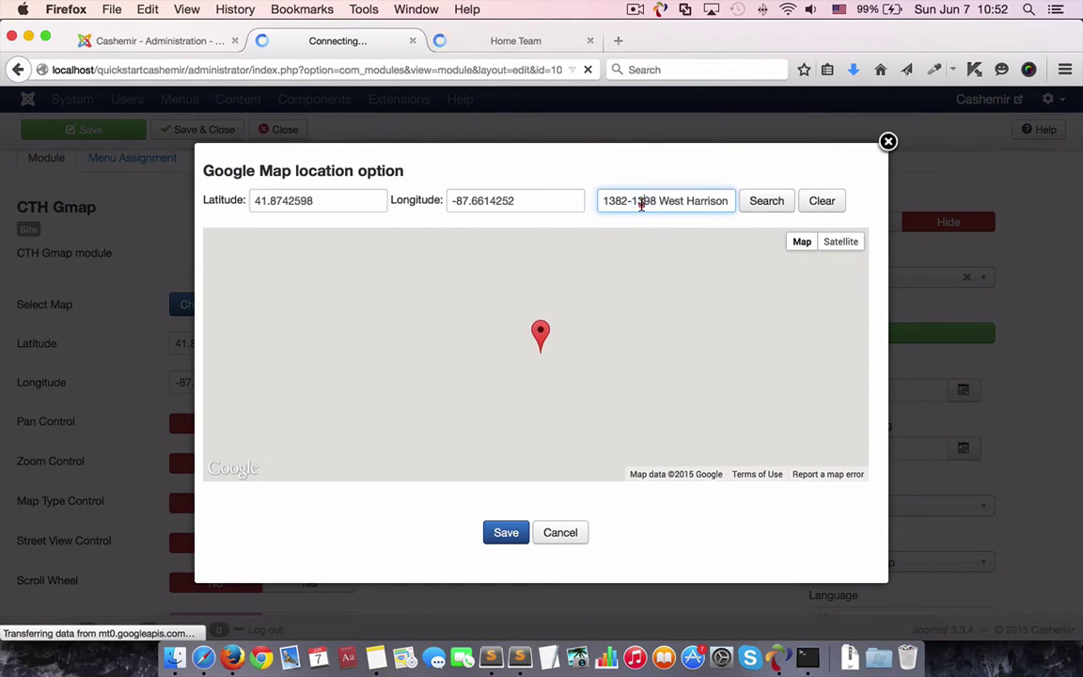
triple_click(642, 203)
type("Ne")
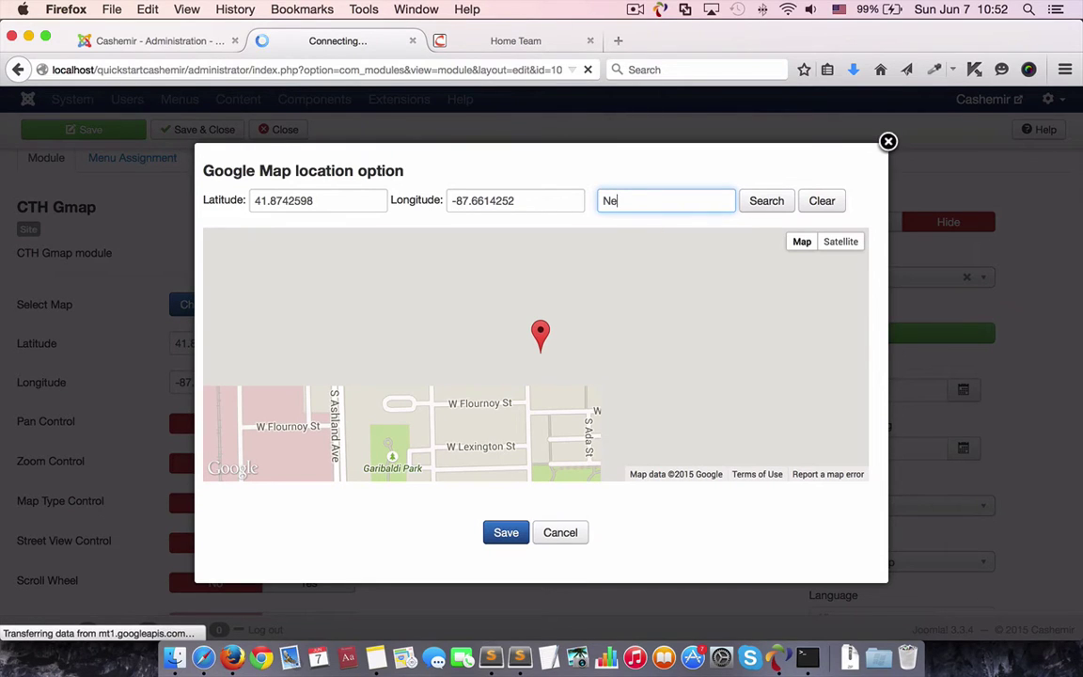
type("w York")
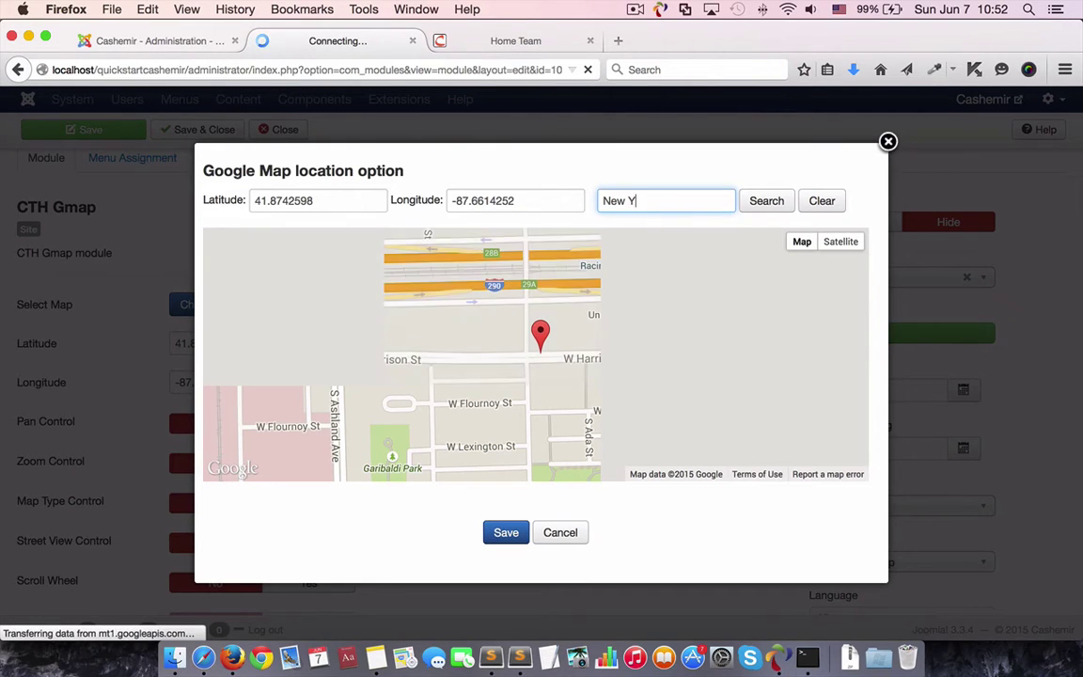
left_click(773, 206)
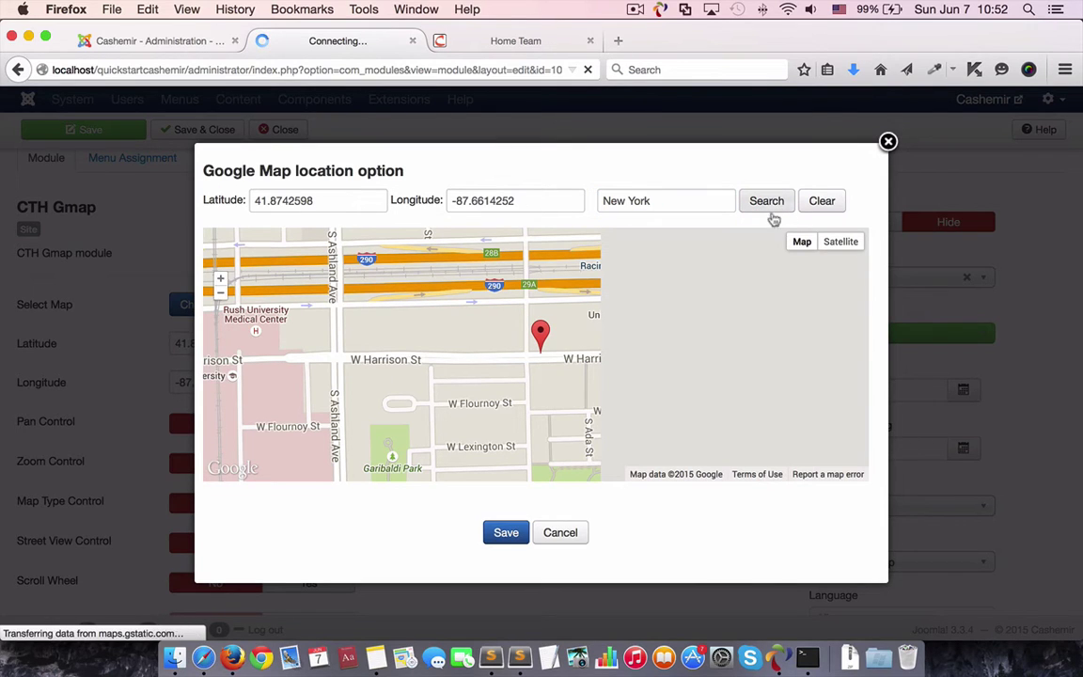
- Move the map marker onto Long Island at about latitude 40.8334, longitude -73.0611, and save the location to the module
scroll(505, 362, "down", 1)
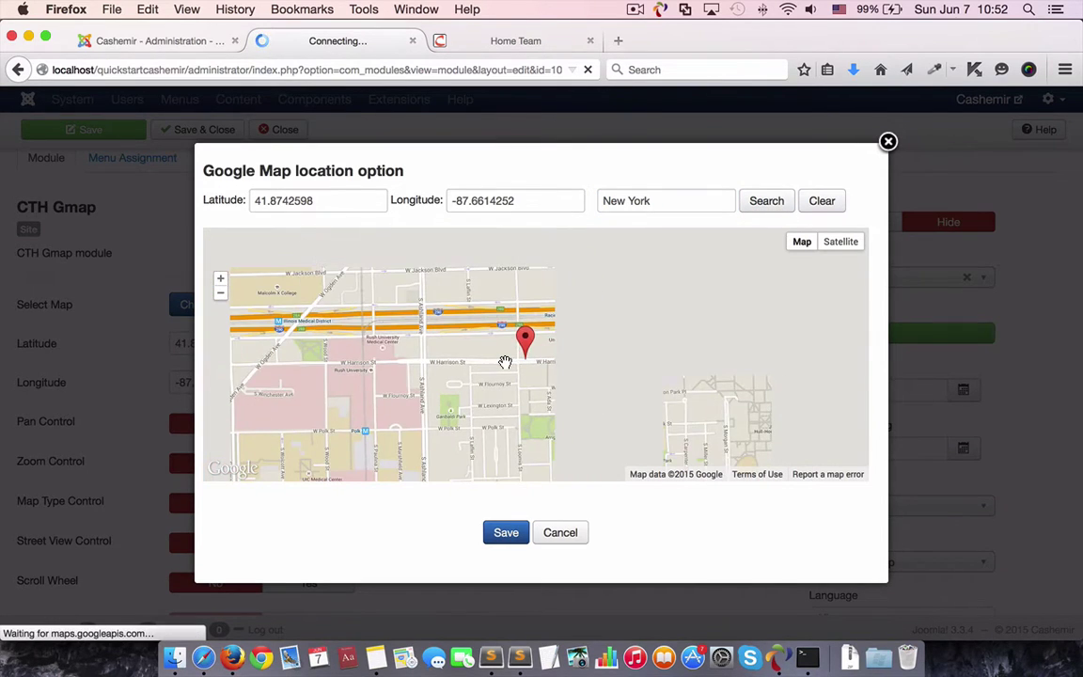
scroll(505, 362, "down", 1)
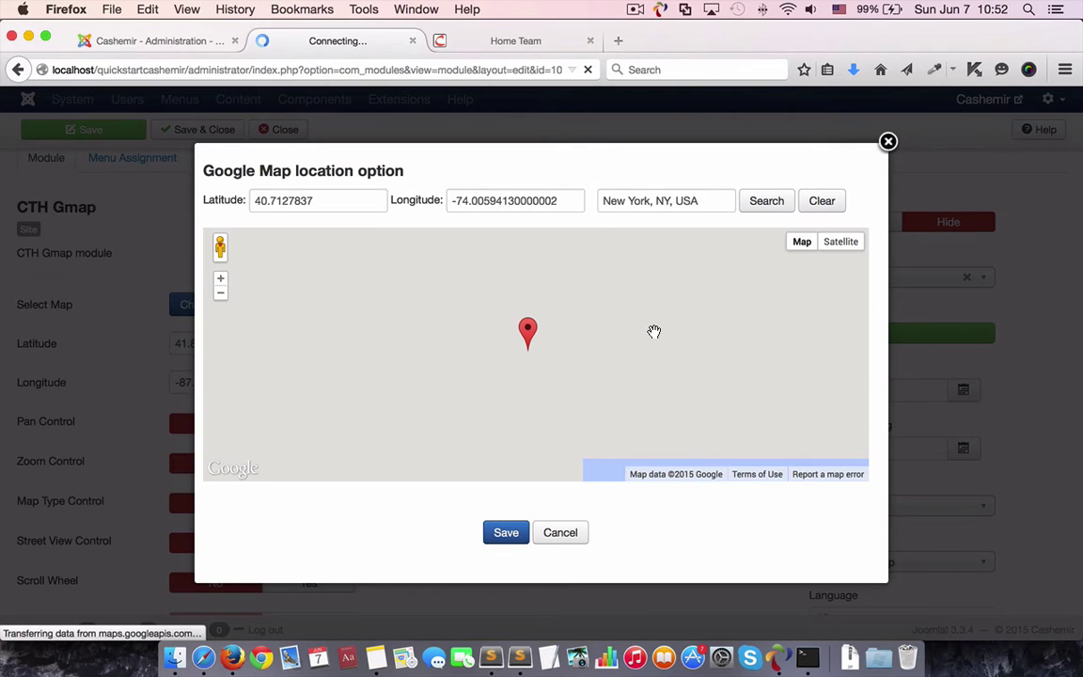
mouse_move(527, 331)
left_mouse_down()
mouse_move(585, 315)
mouse_move(610, 387)
mouse_move(452, 285)
left_mouse_up()
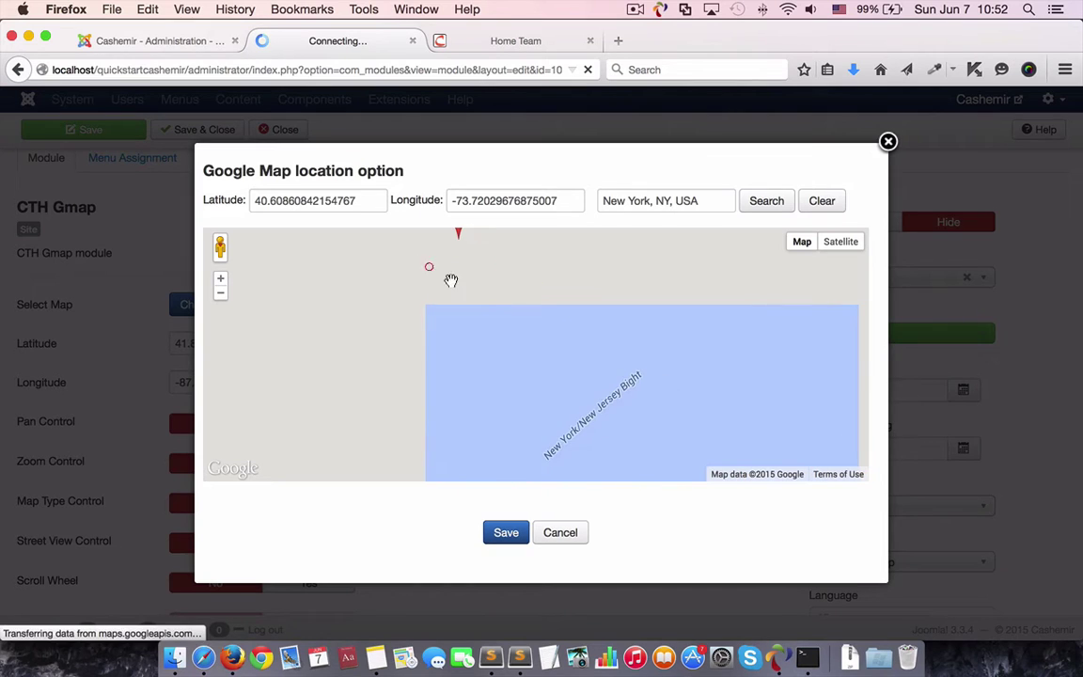
scroll(517, 338, "down", 1)
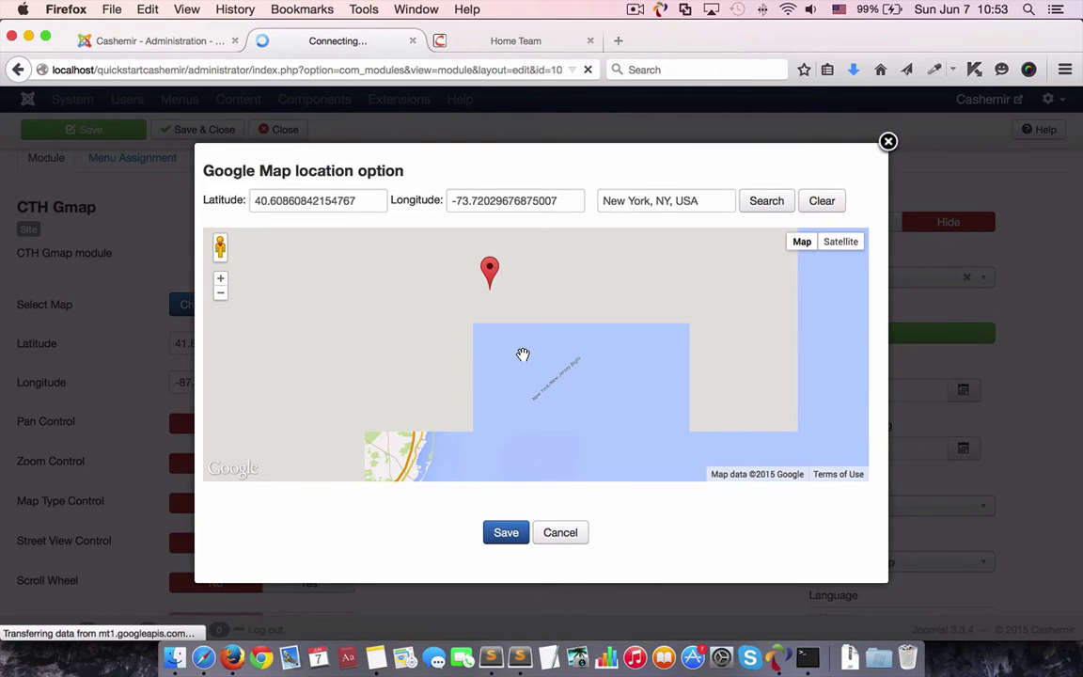
mouse_move(523, 354)
left_mouse_down()
mouse_move(505, 341)
mouse_move(567, 402)
left_mouse_up()
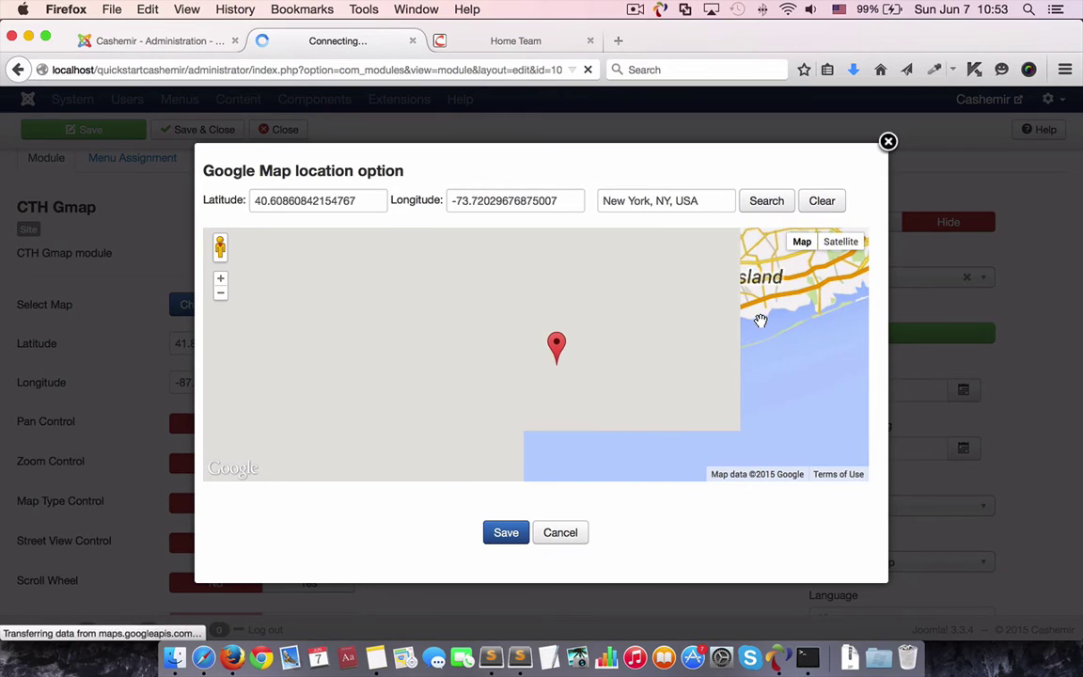
left_click_drag(763, 322, 701, 430)
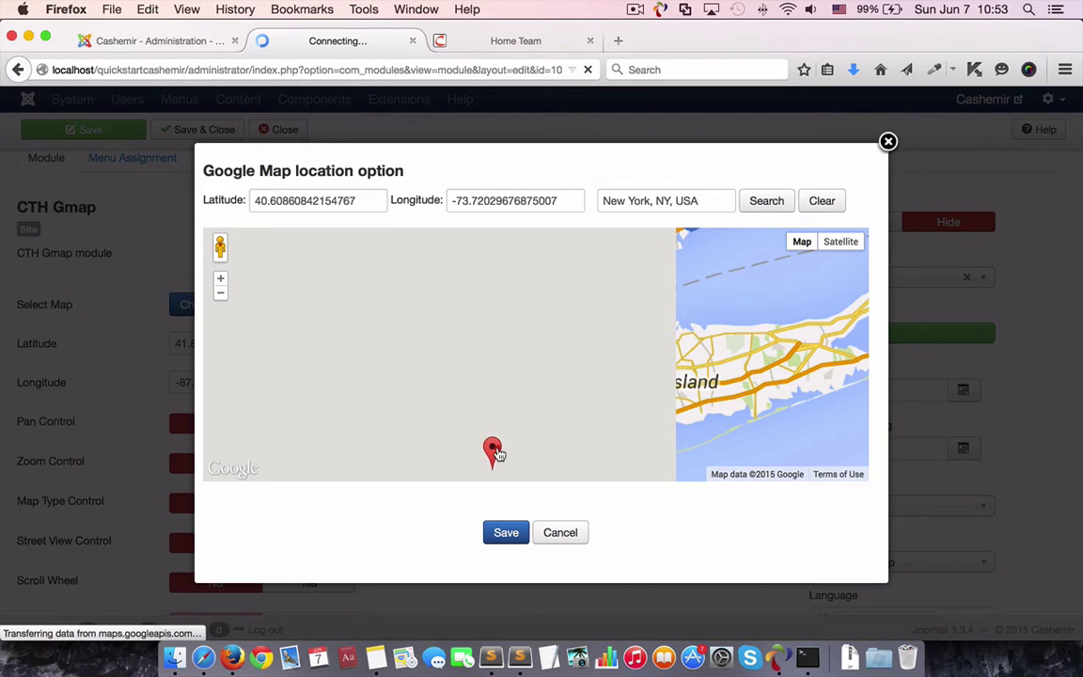
mouse_move(496, 450)
left_mouse_down()
mouse_move(630, 411)
mouse_move(701, 349)
left_mouse_up()
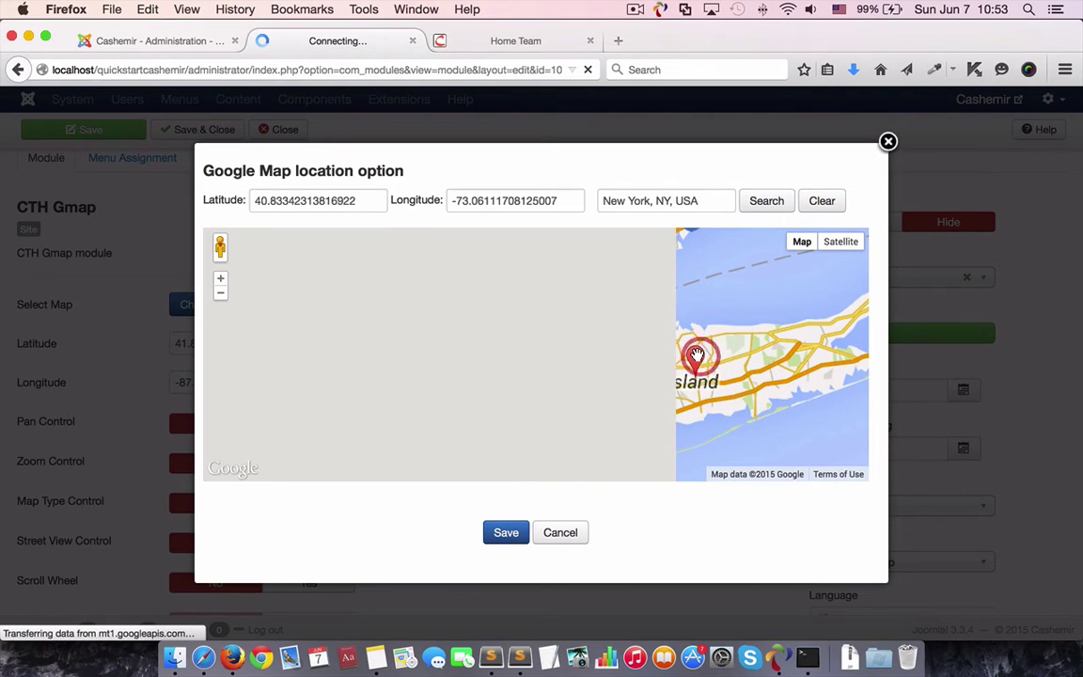
left_click(506, 532)
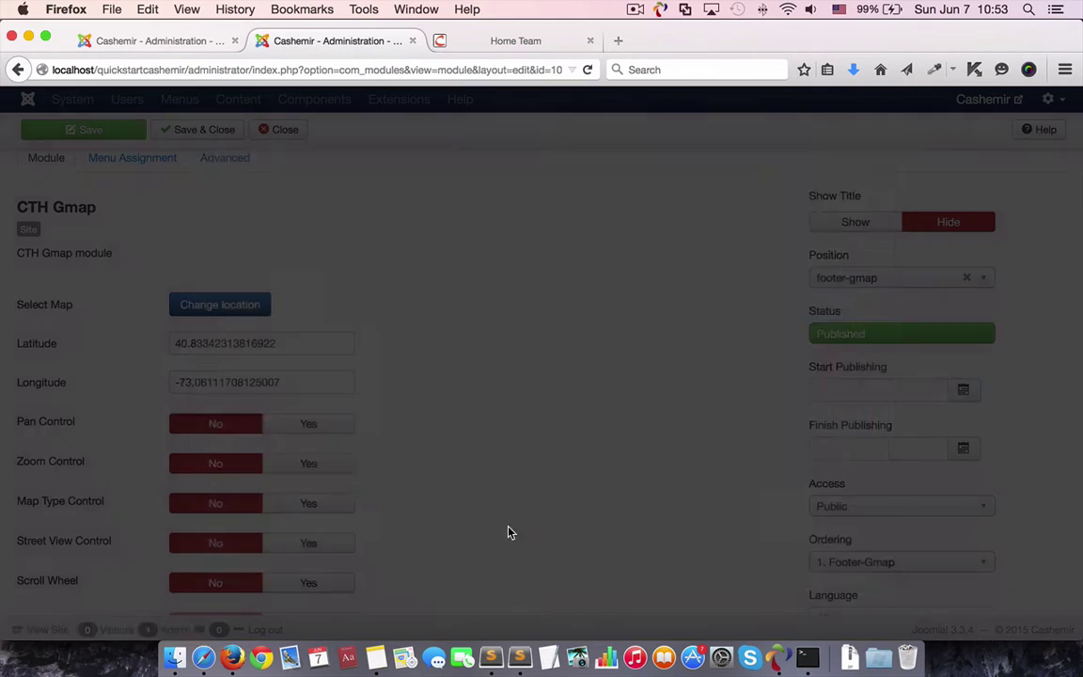
- Enable Pan Control and Use Default Style for the Footer-Gmap module
scroll(530, 403, "down", 3)
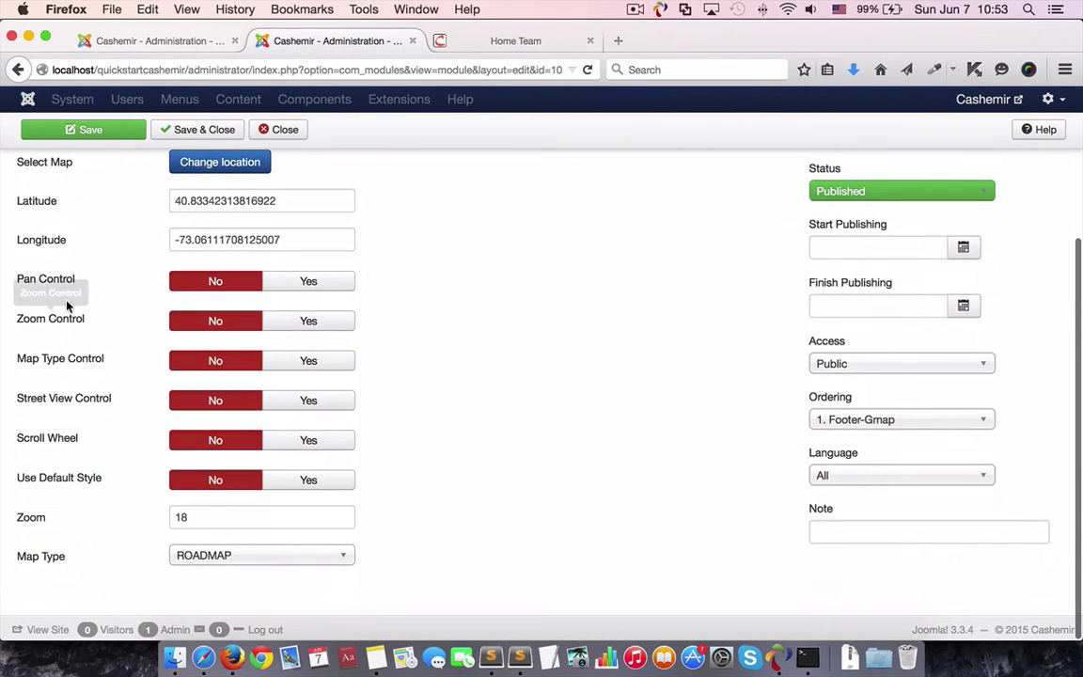
left_click(306, 282)
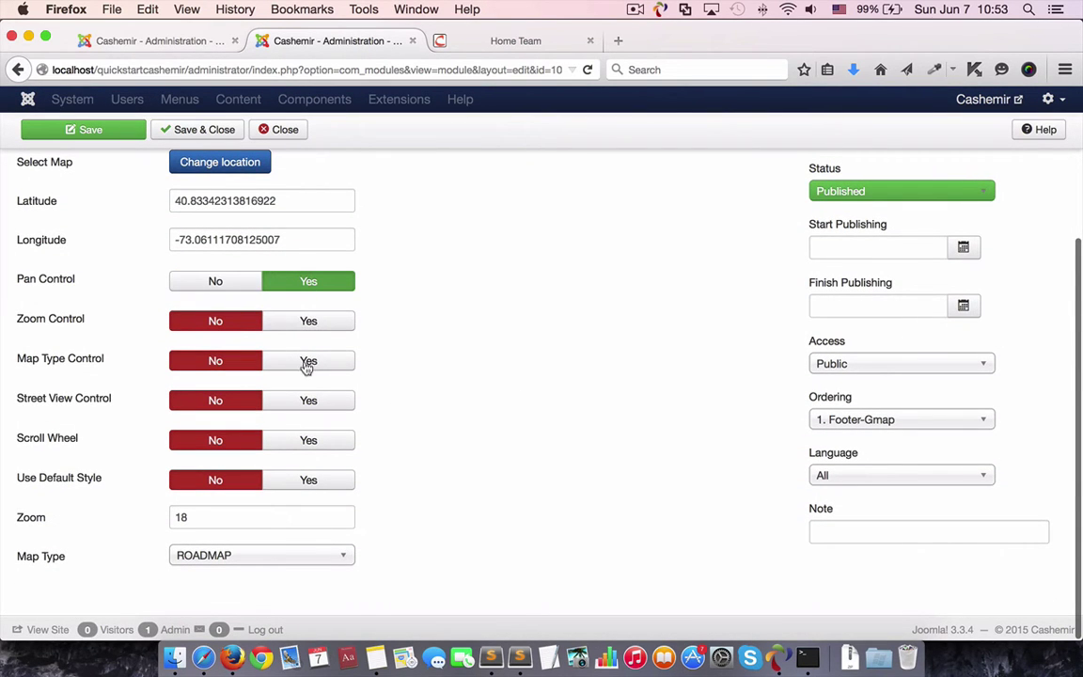
left_click(293, 481)
- Set the map's Zoom to 10, then save and close the Footer-Gmap module
left_click(244, 515)
key("BackSpace")
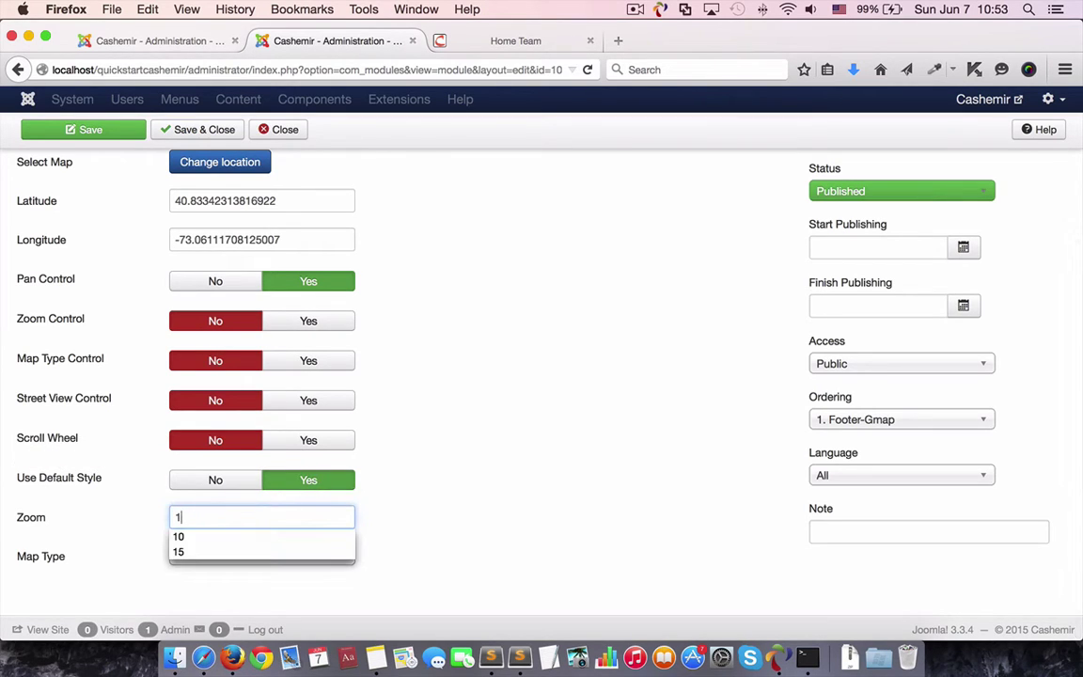
type("0")
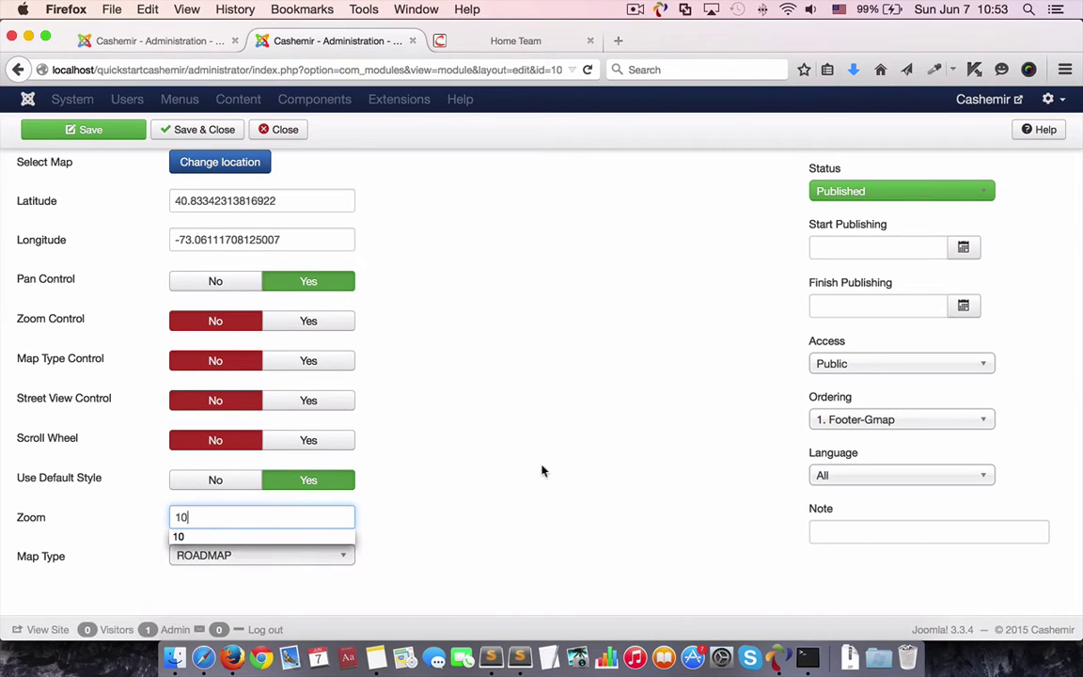
left_click(542, 466)
scroll(531, 449, "up", 5)
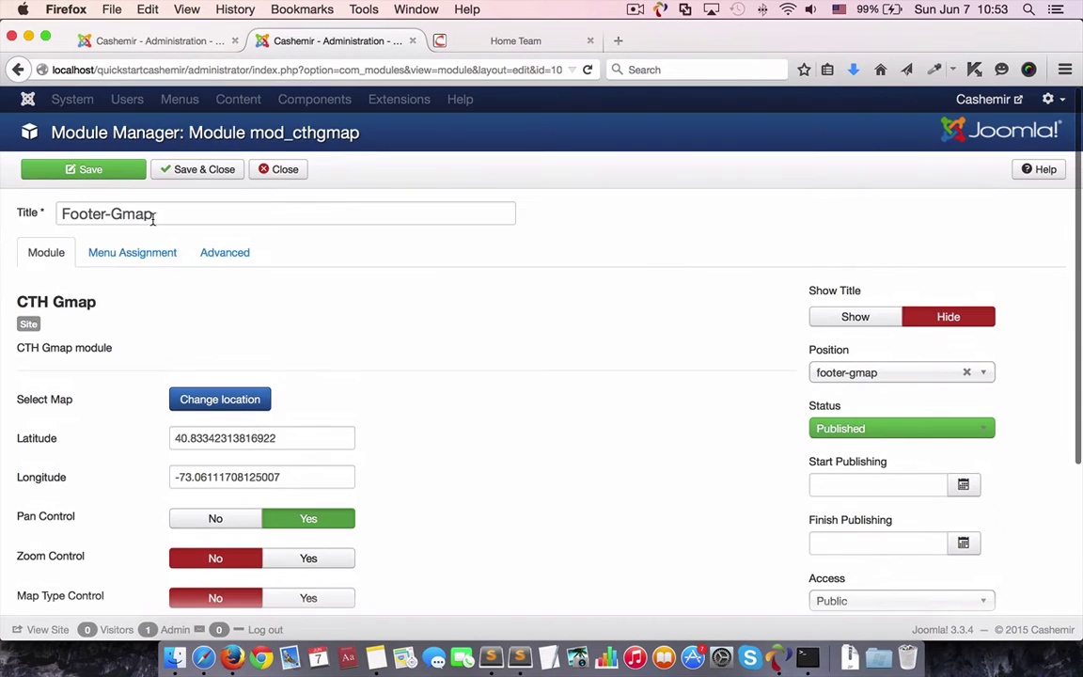
left_click(207, 173)
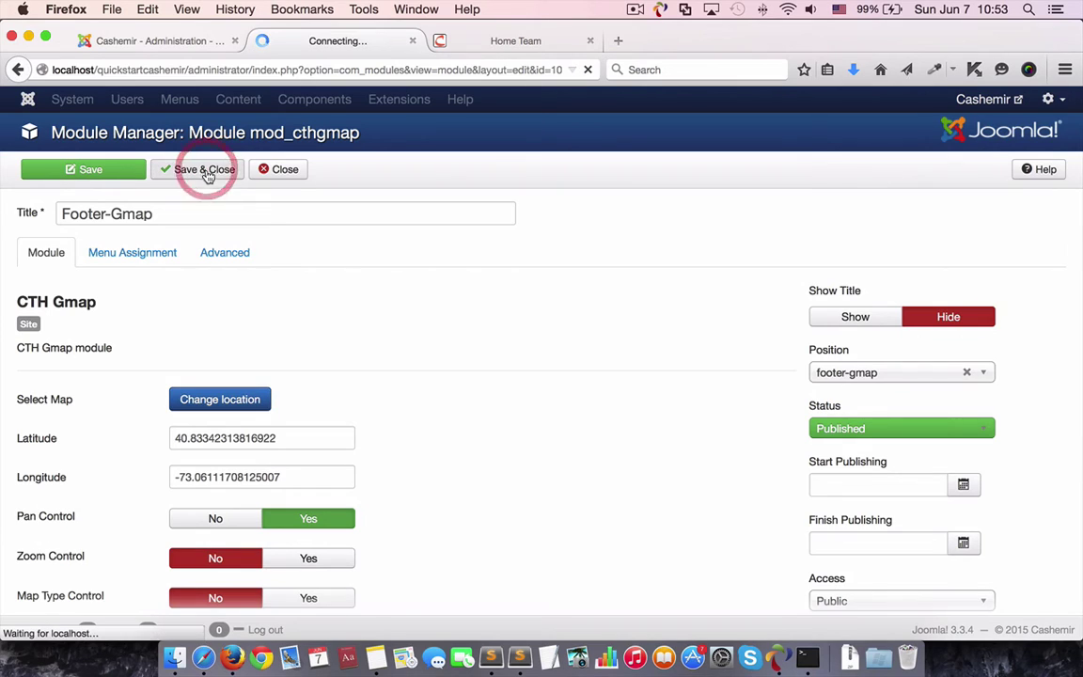
- Reload the site's home page, open the footer map from the address icon and pan around the marker
left_click(496, 42)
key("super+r")
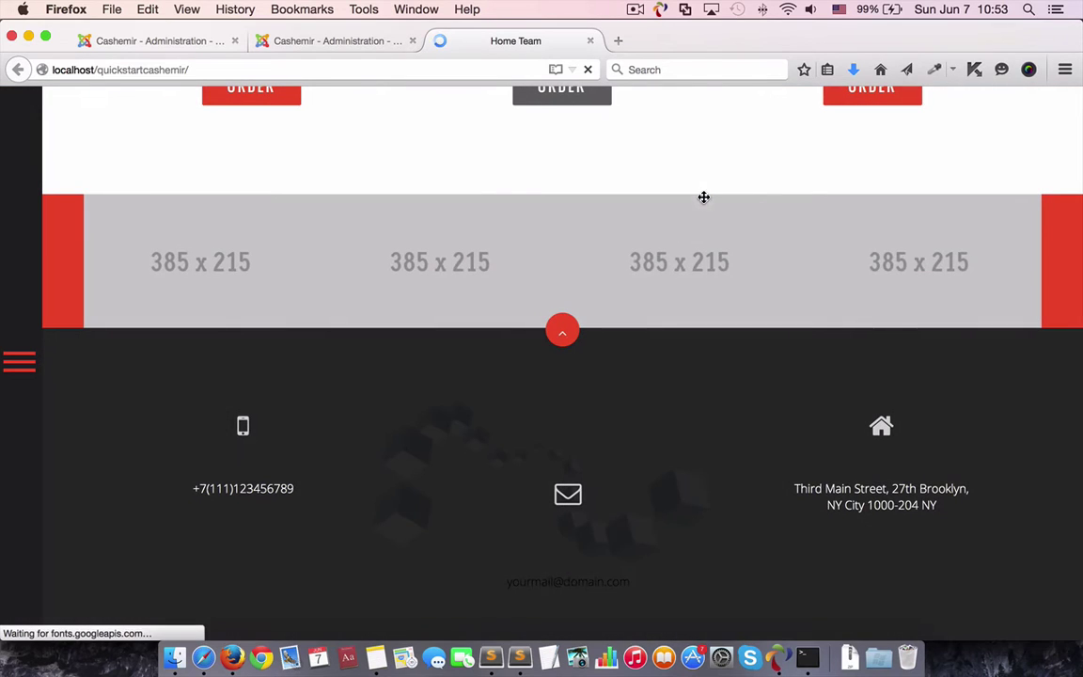
left_click(884, 429)
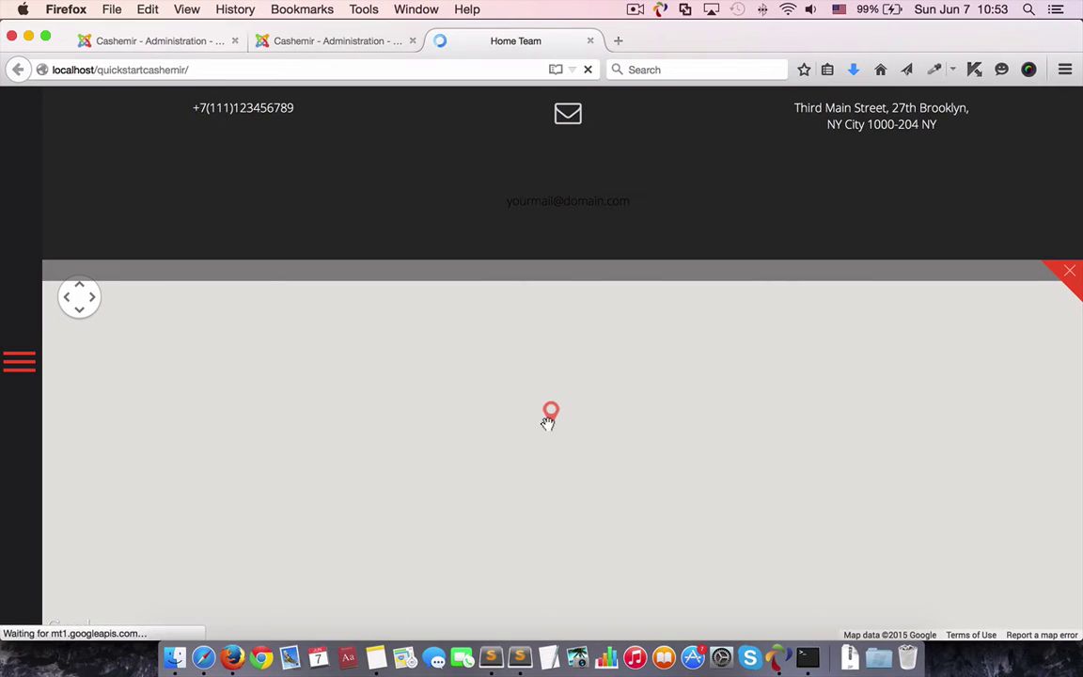
left_click_drag(549, 416, 518, 400)
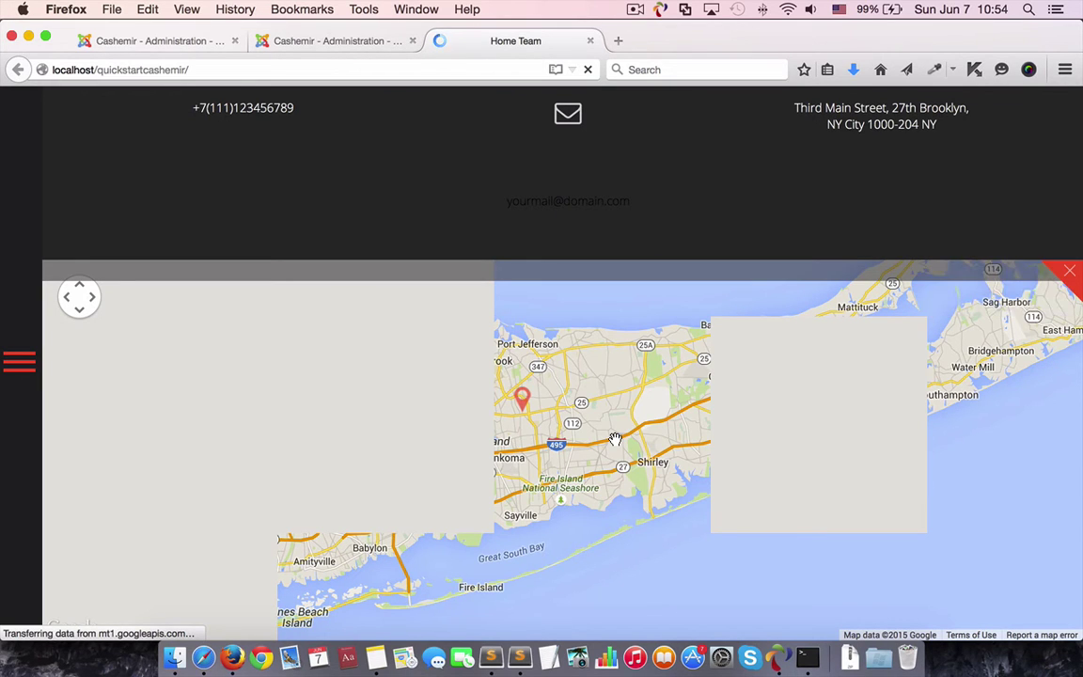
left_click_drag(532, 414, 594, 450)
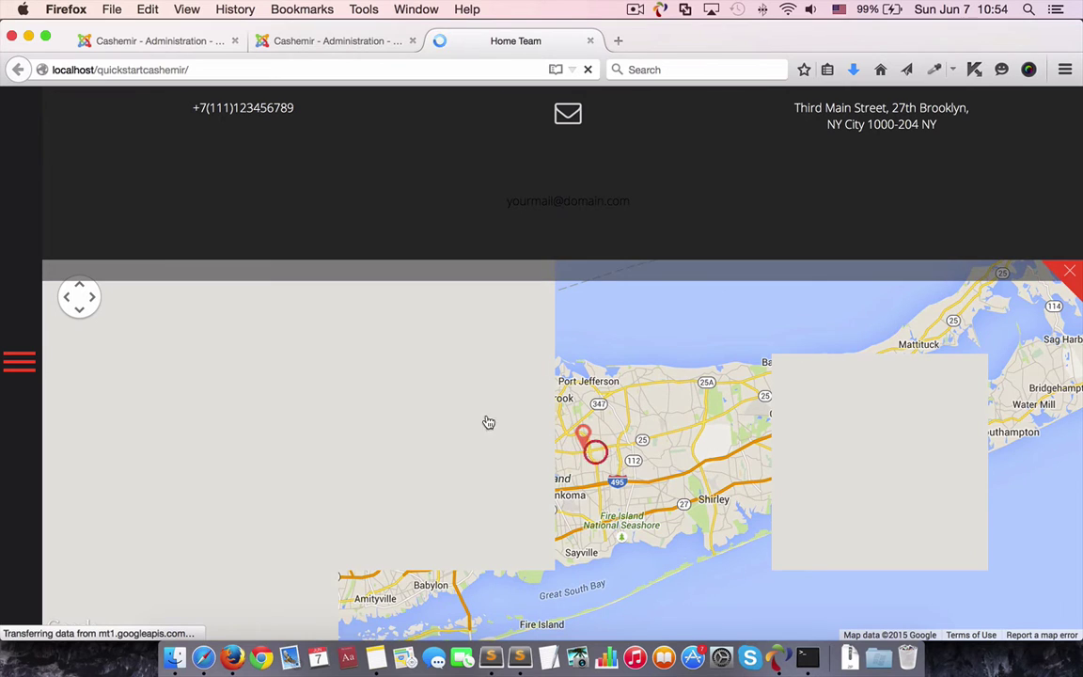
- Return to the module list and open the Footer-Copyright module for editing
left_click(324, 40)
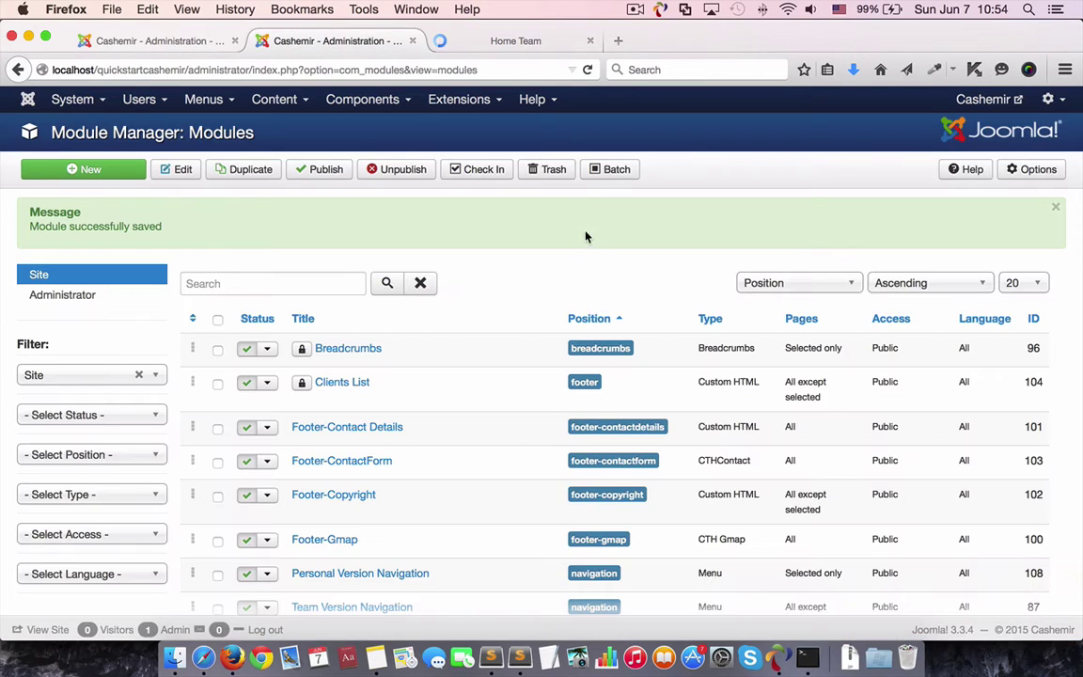
scroll(576, 317, "down", 10)
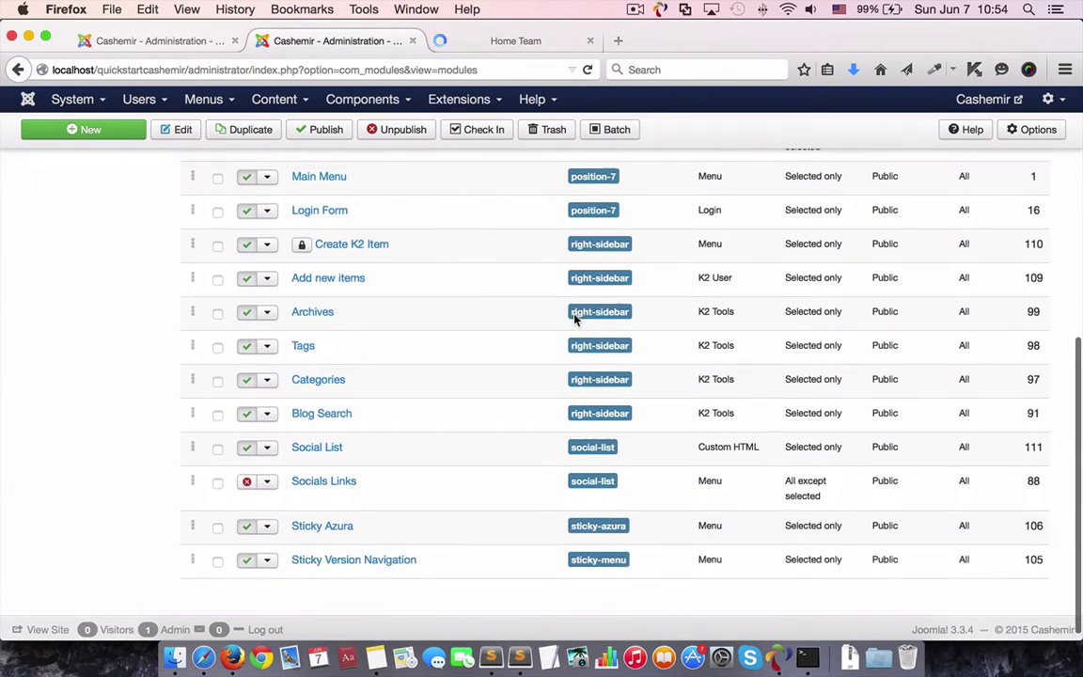
scroll(546, 315, "up", 3)
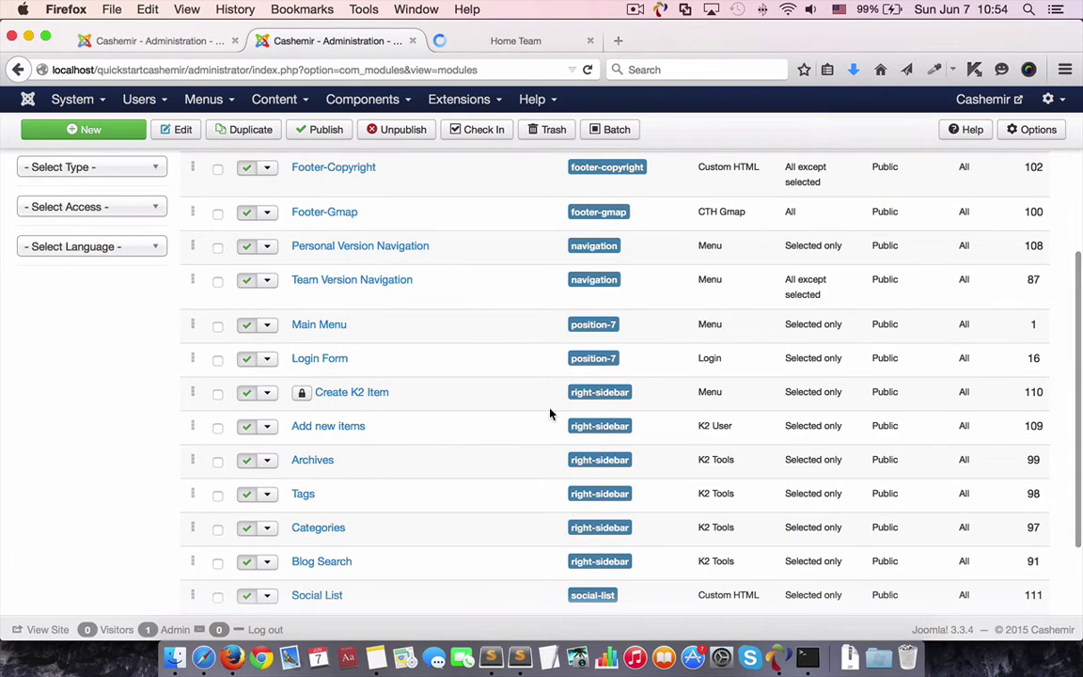
scroll(551, 414, "up", 4)
left_click(368, 371)
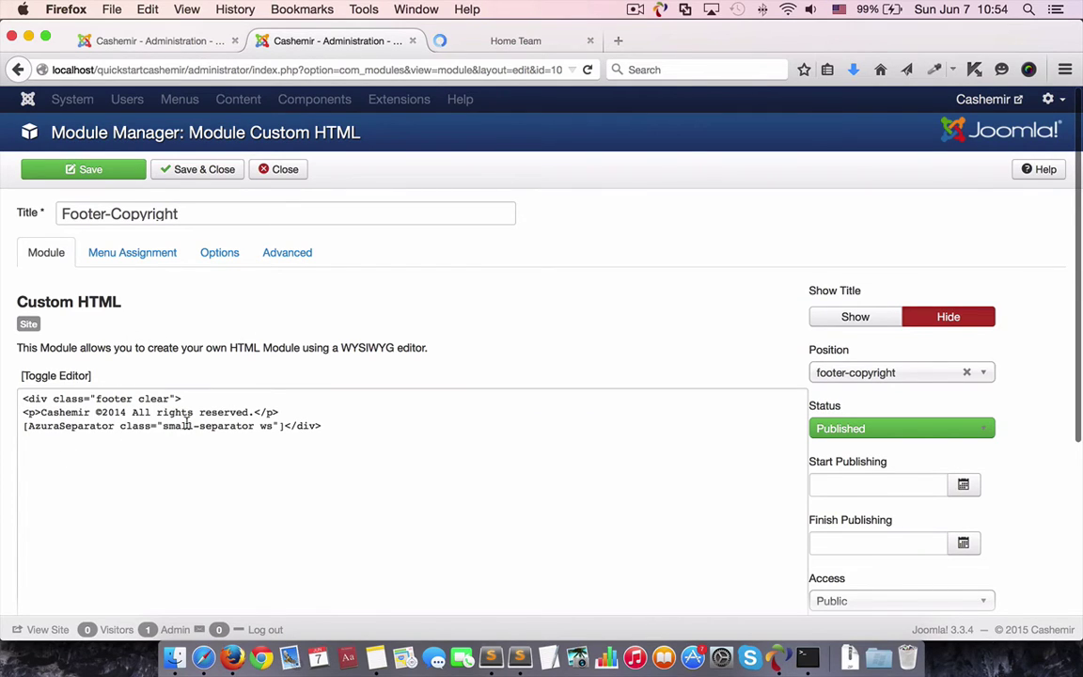
- Replace the AzuraSeparator shortcode in the copyright HTML with <div class="small-separator ws"></div>, keeping the outer closing div
left_click(281, 428)
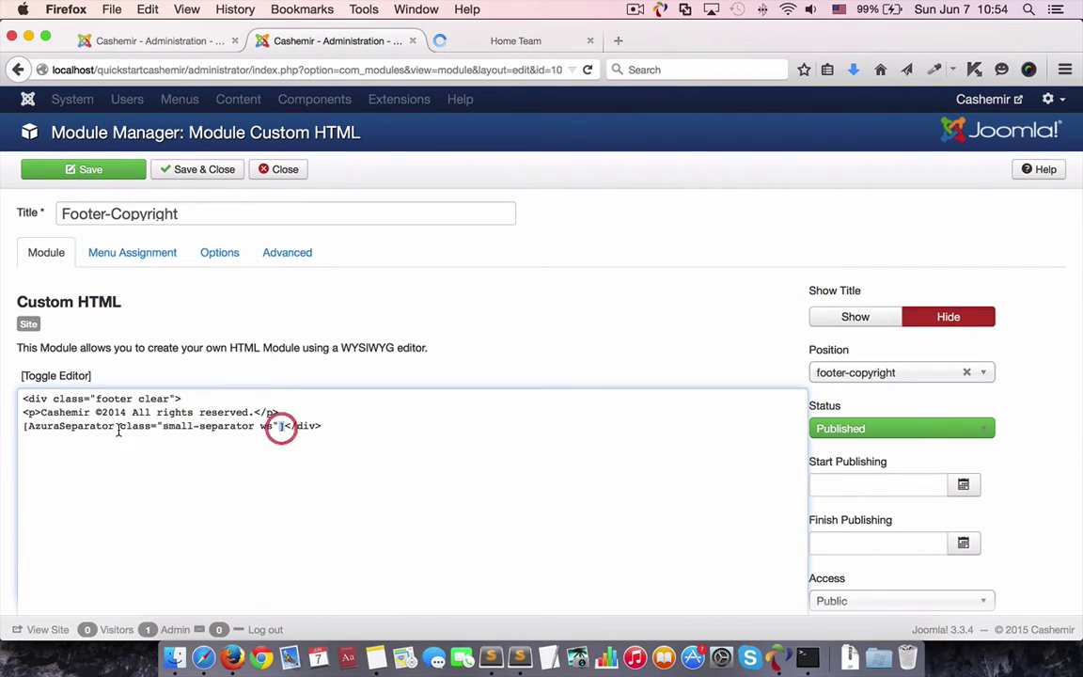
left_click_drag(25, 427, 116, 427)
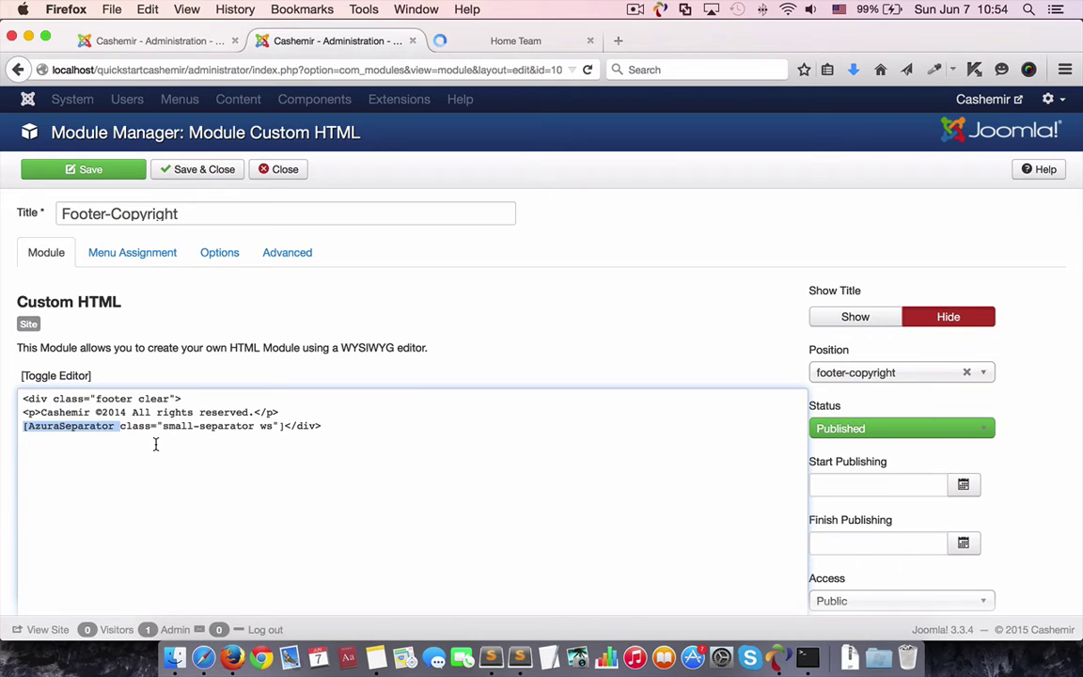
type("<div")
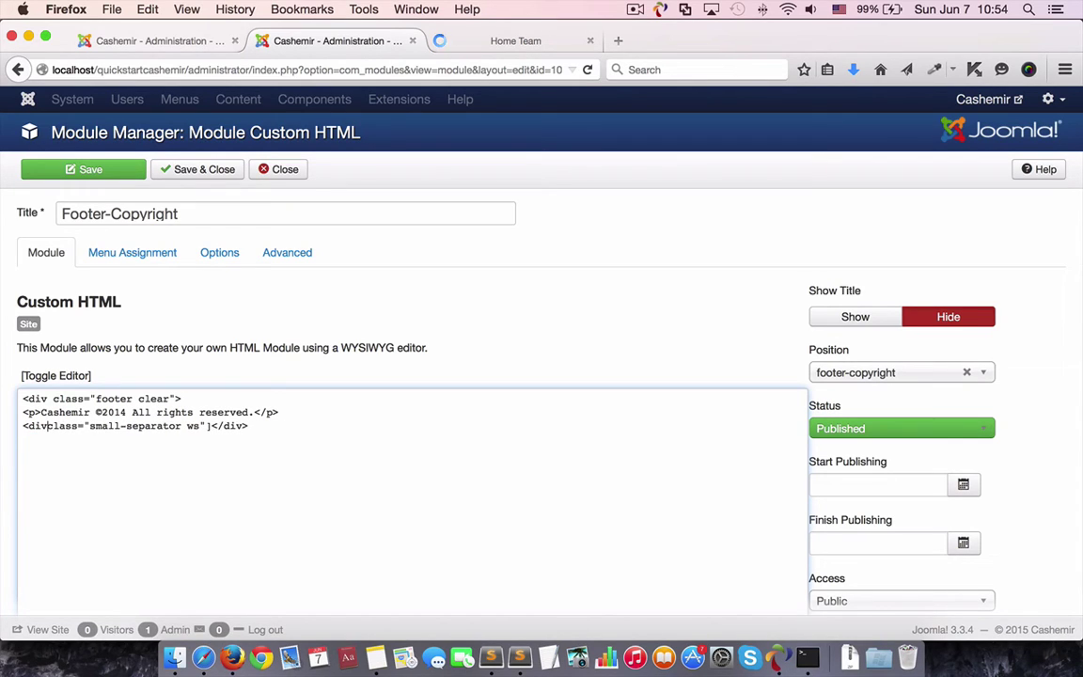
left_click(216, 426)
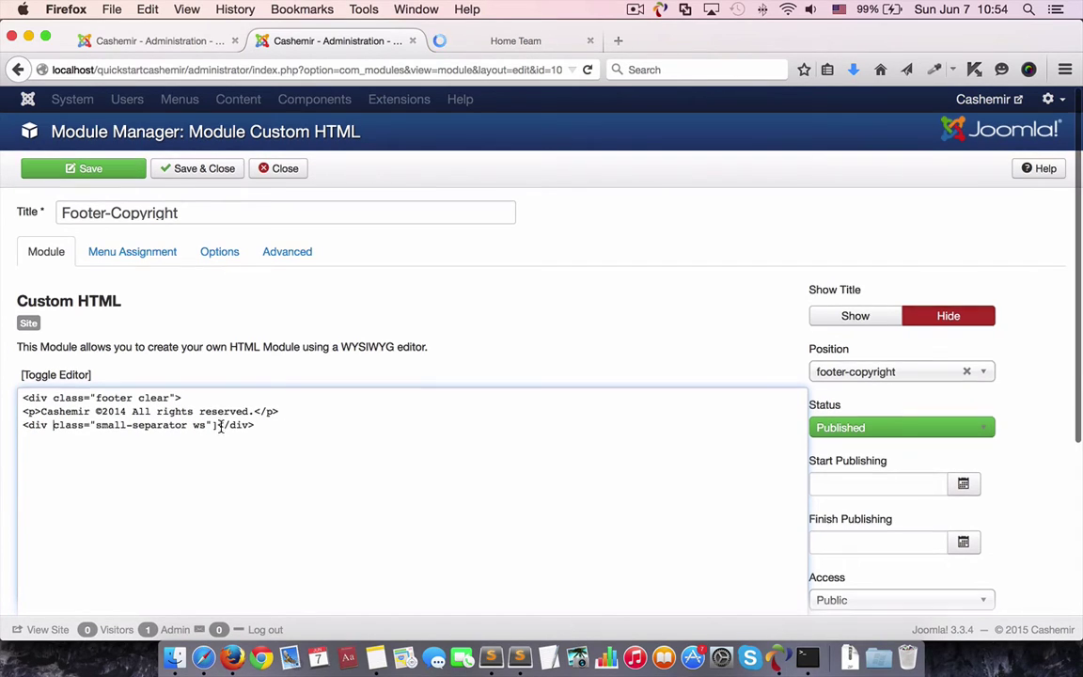
key("BackSpace")
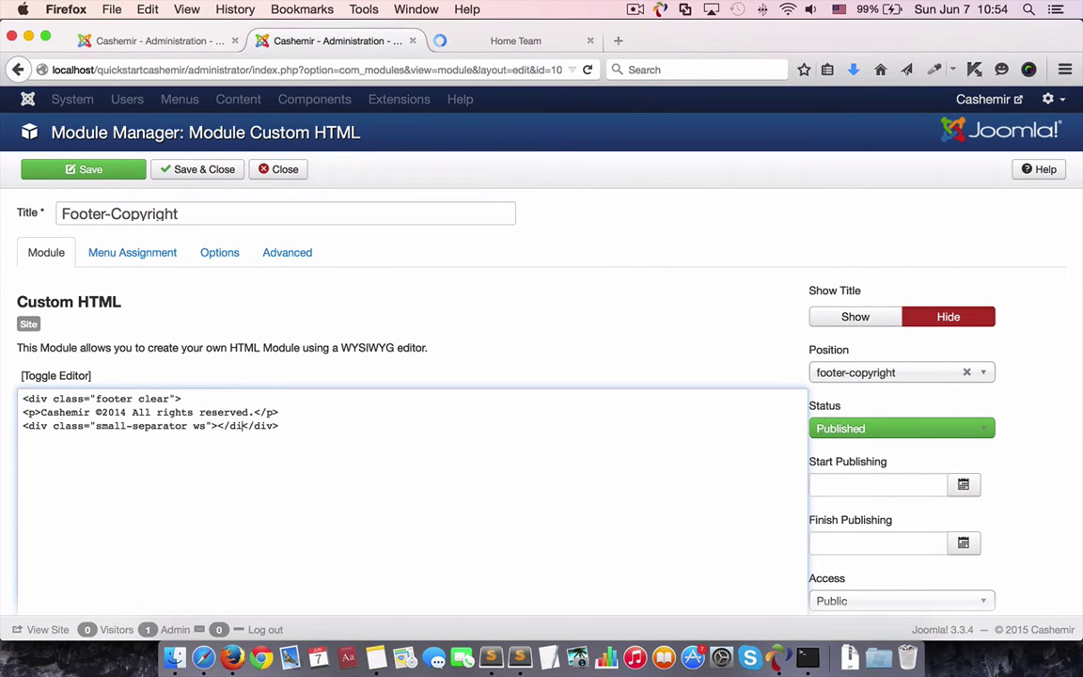
- Assign the Footer-Copyright module to all pages, then save and close it
left_click(132, 252)
left_click(214, 252)
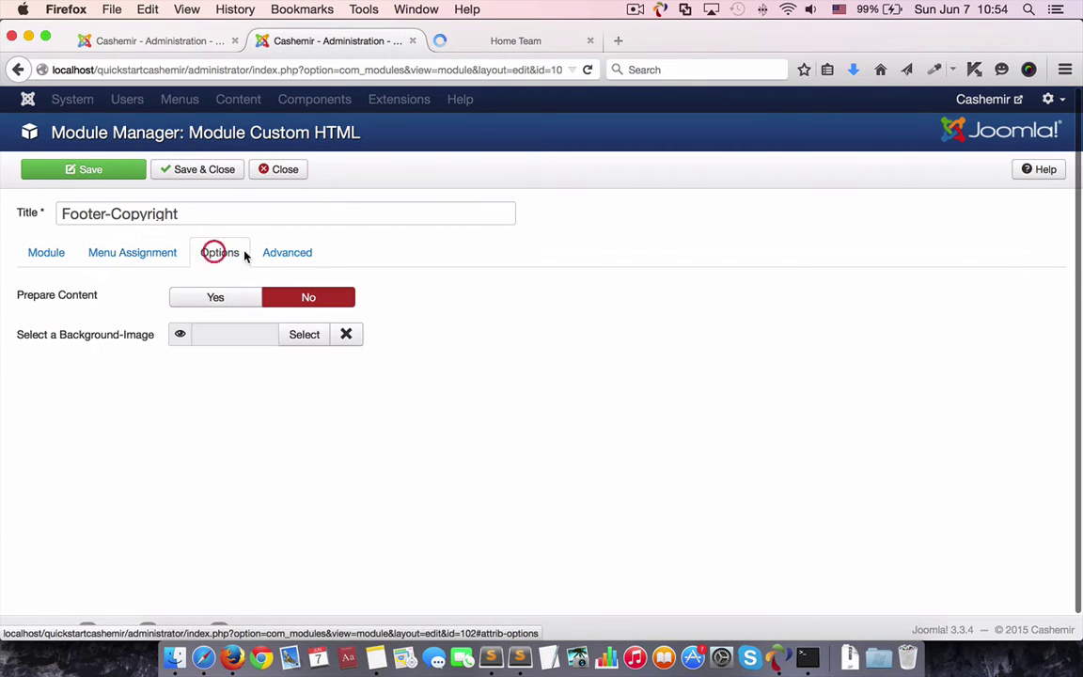
left_click(295, 254)
left_click(156, 252)
left_click(203, 294)
left_click(212, 315)
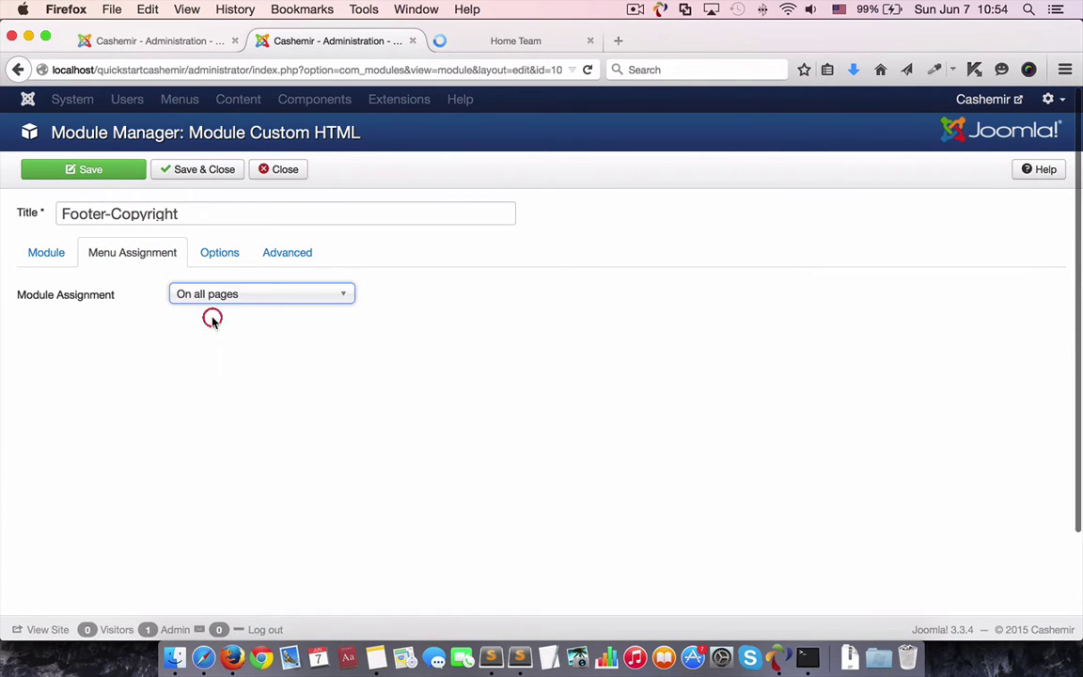
left_click(195, 170)
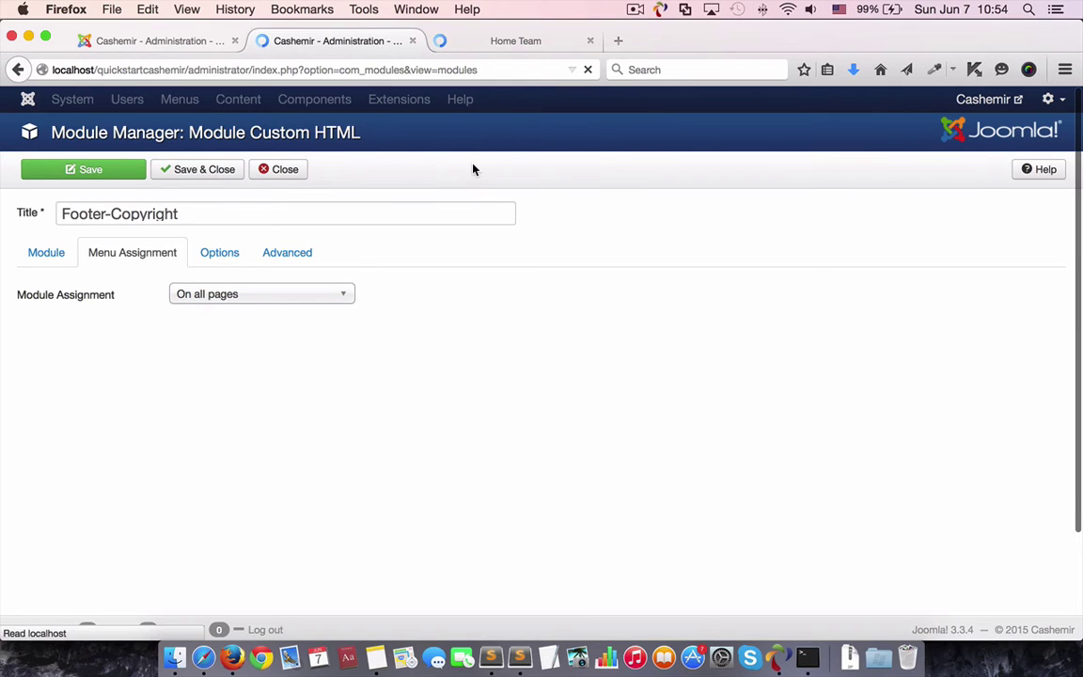
- Look through the module list, then reload the site's home page to check the copyright line in the footer
scroll(621, 226, "down", 3)
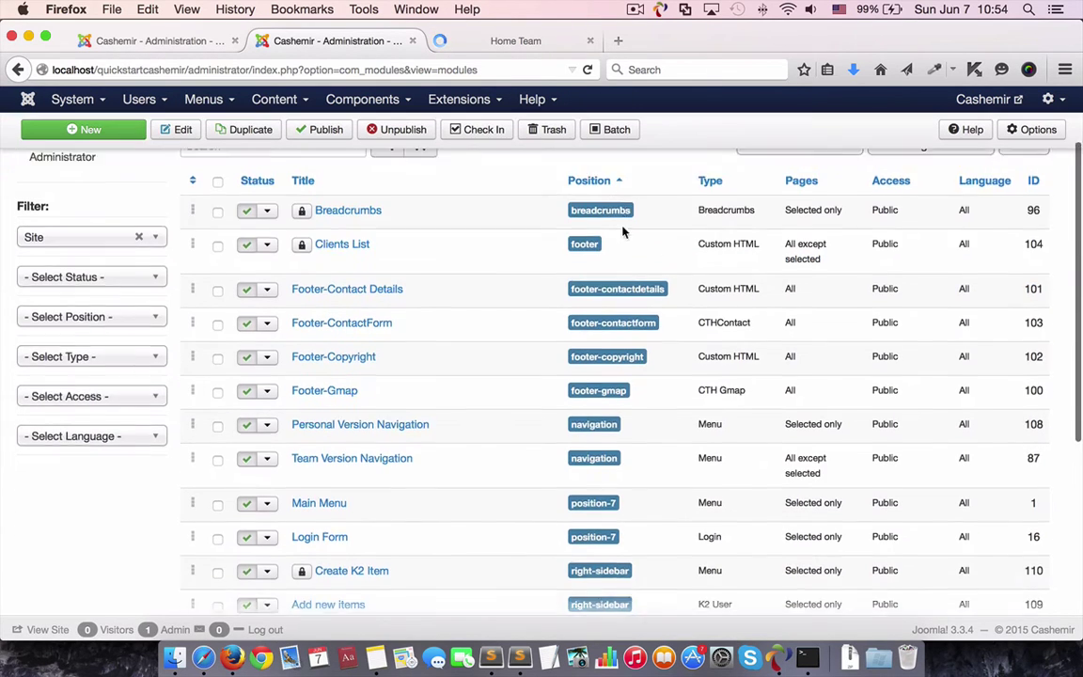
scroll(620, 232, "down", 3)
scroll(617, 232, "up", 10)
left_click(515, 41)
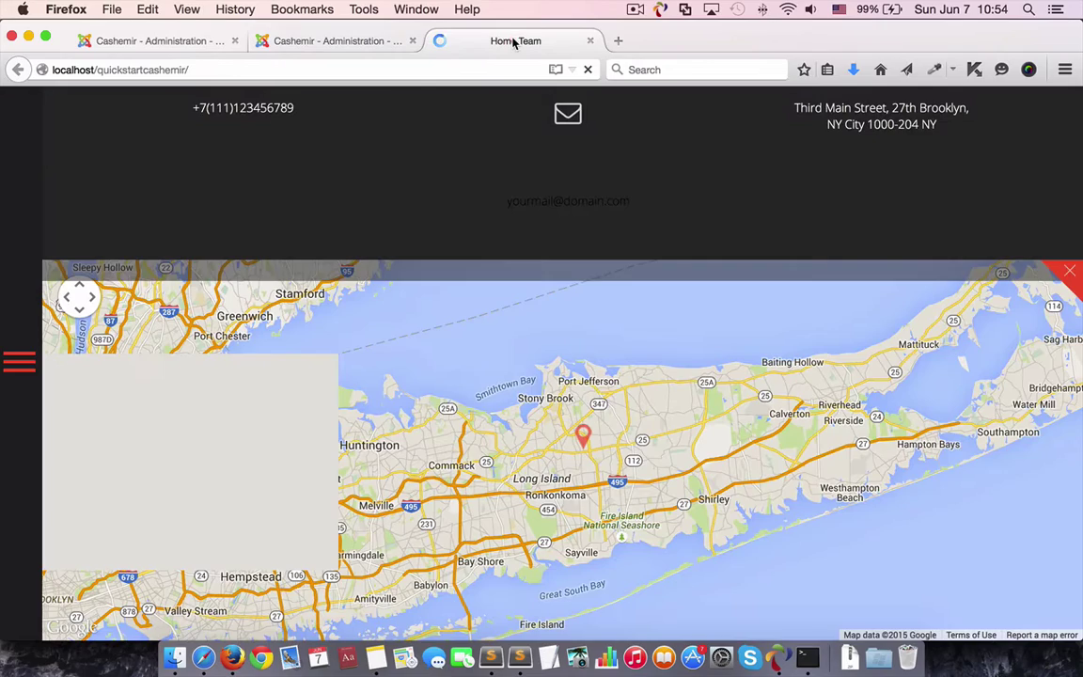
left_click(590, 72)
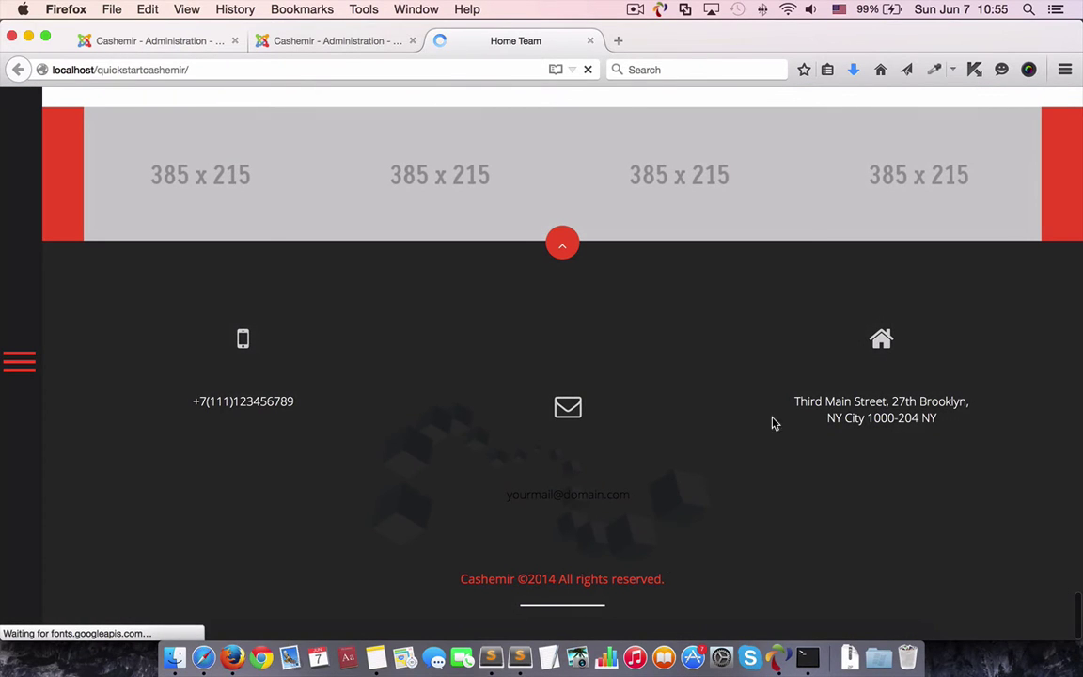
- Go back to the top of the home page and expand the side navigation menu
scroll(377, 338, "up", 20)
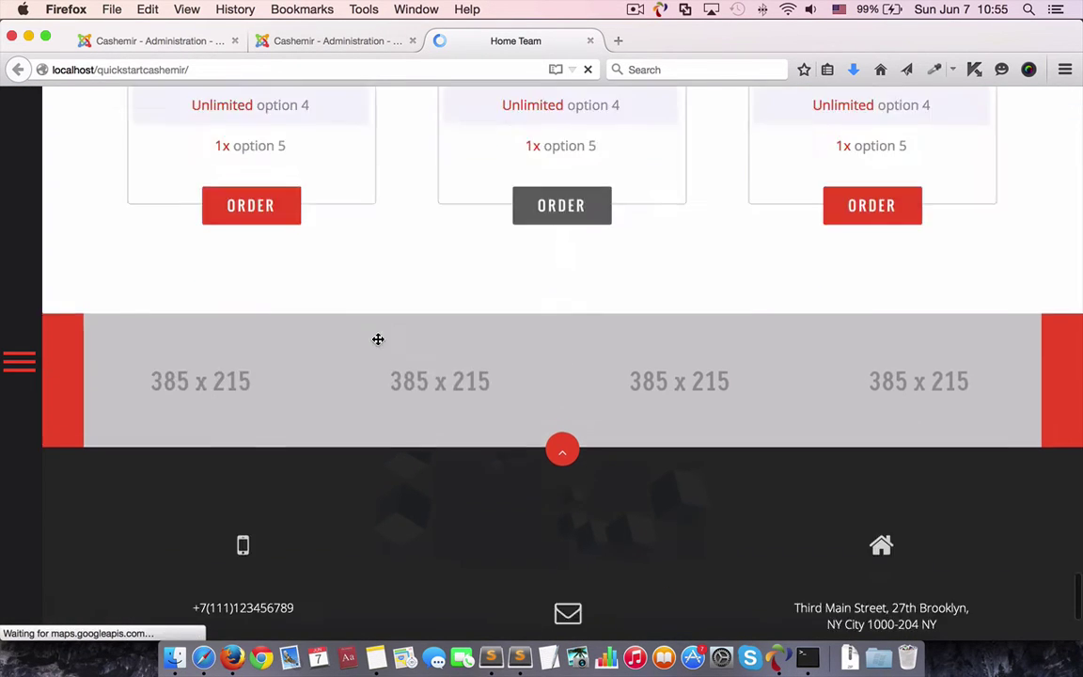
scroll(380, 343, "up", 10)
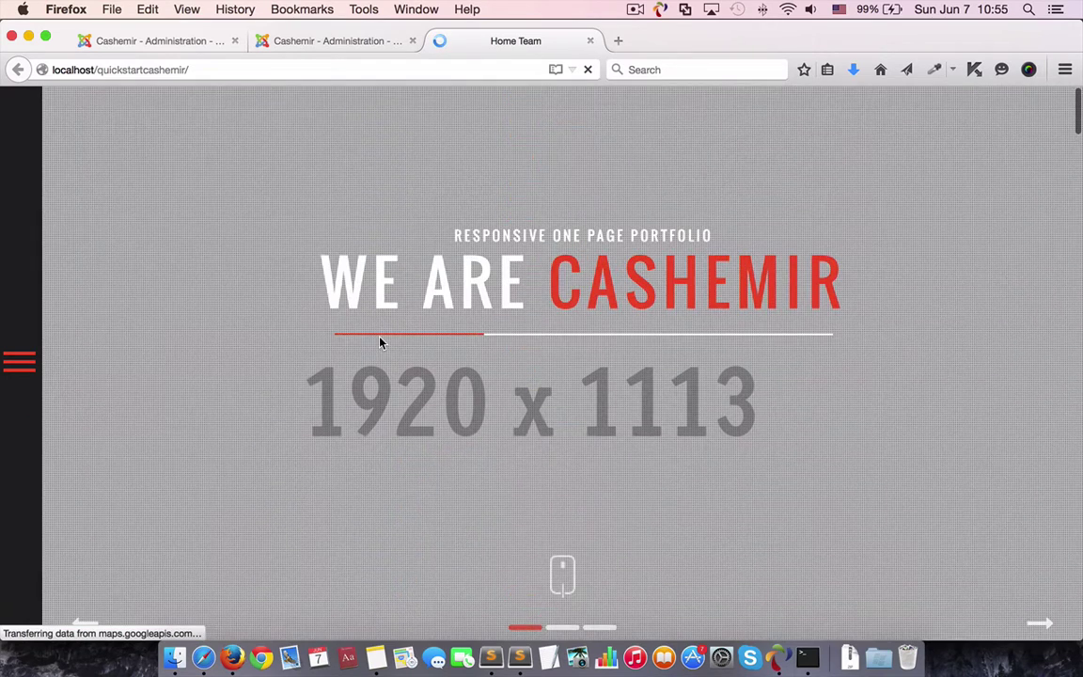
left_click(29, 367)
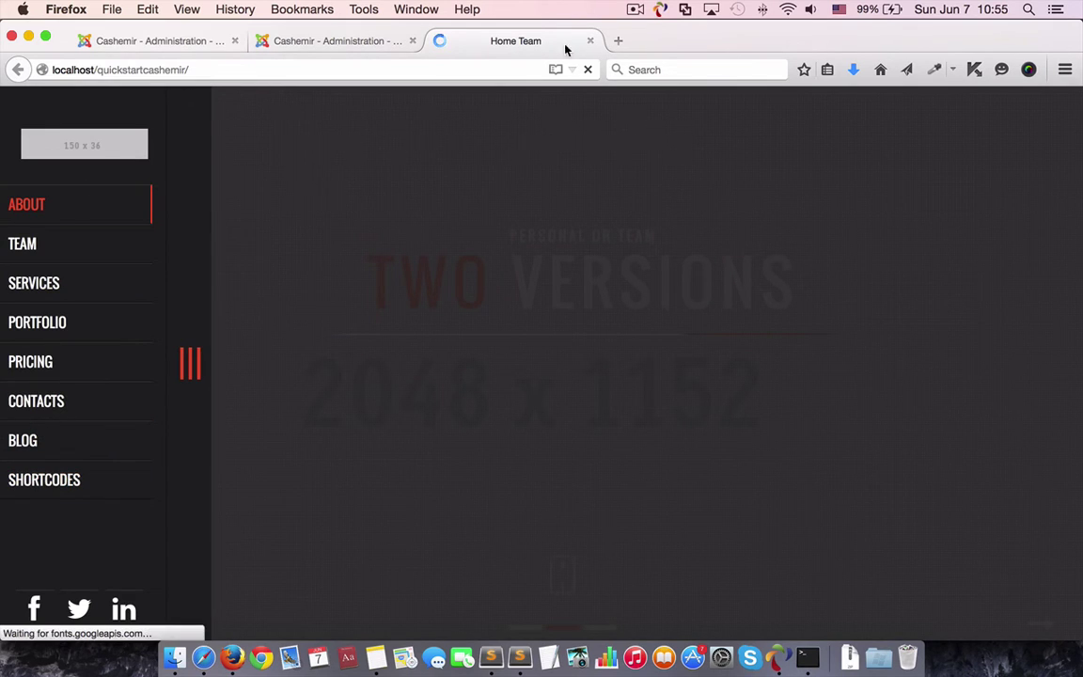
- Open the Cashemir - Home Page template style in the administration and set its Menu Style to Sticky Menu
left_click(362, 47)
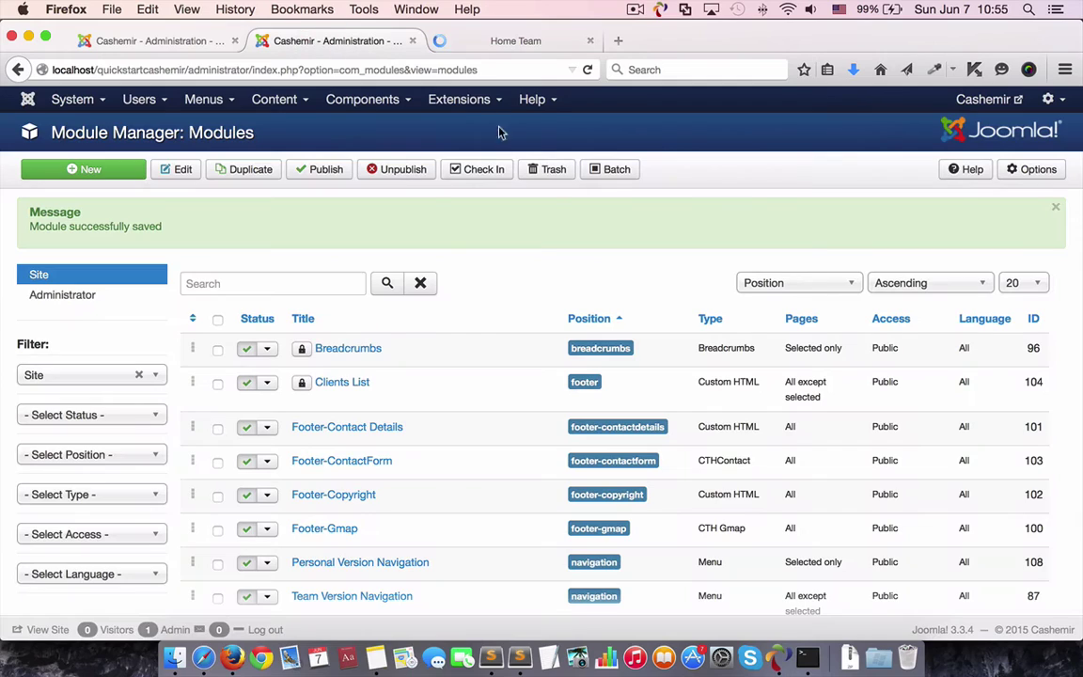
left_click(460, 99)
left_click(485, 200)
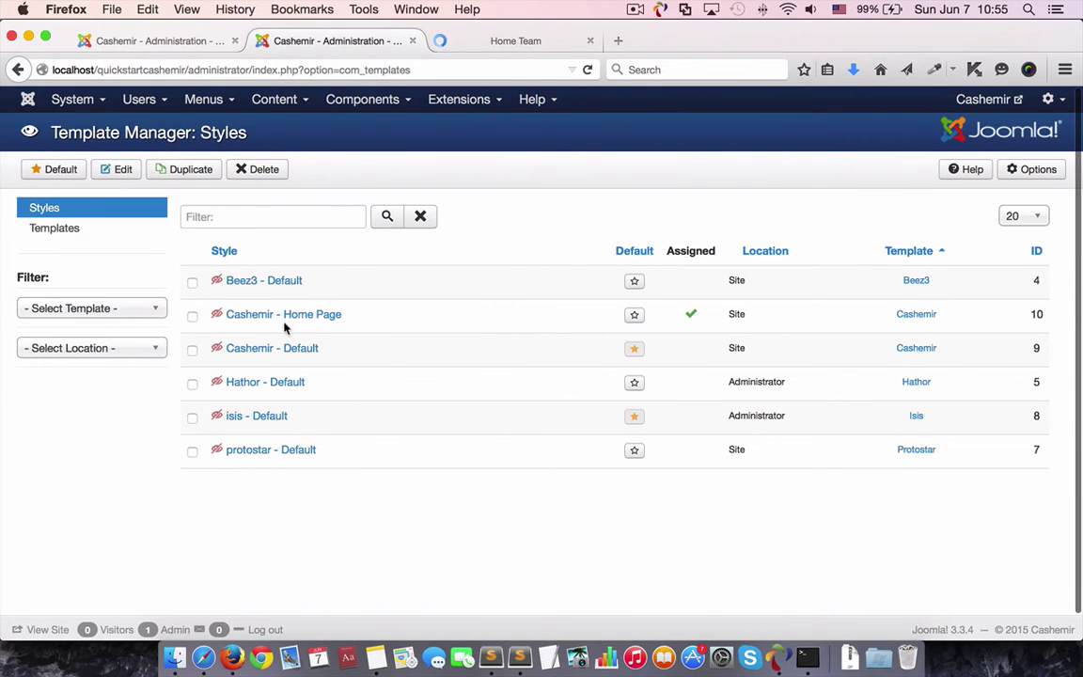
left_click(288, 318)
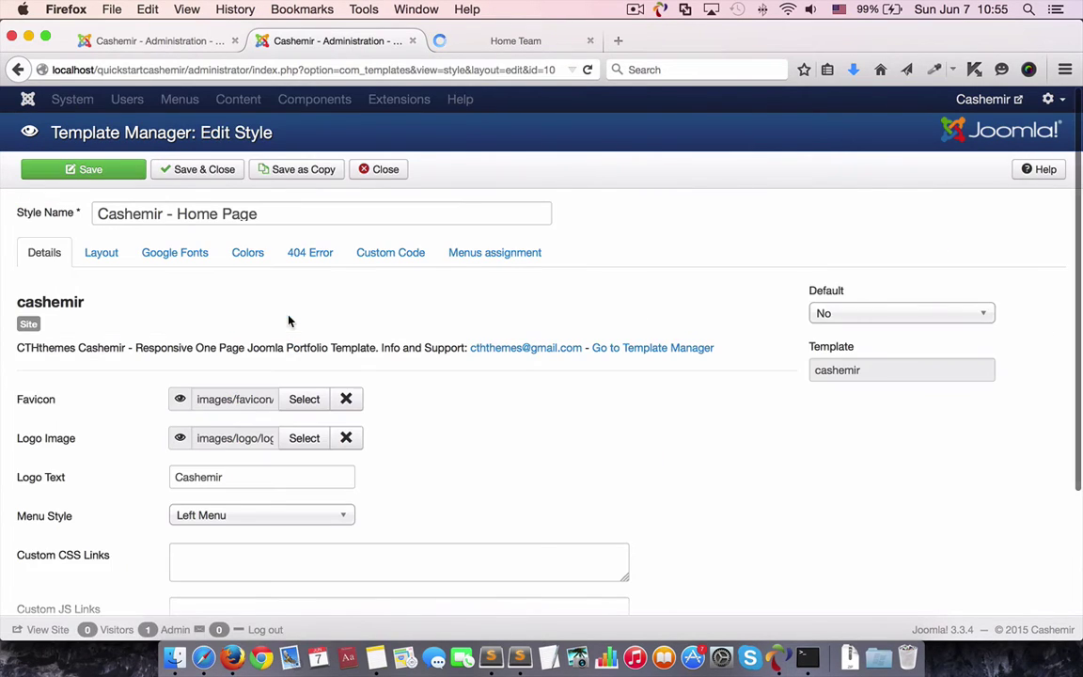
scroll(311, 339, "down", 3)
left_click(268, 430)
left_click(267, 467)
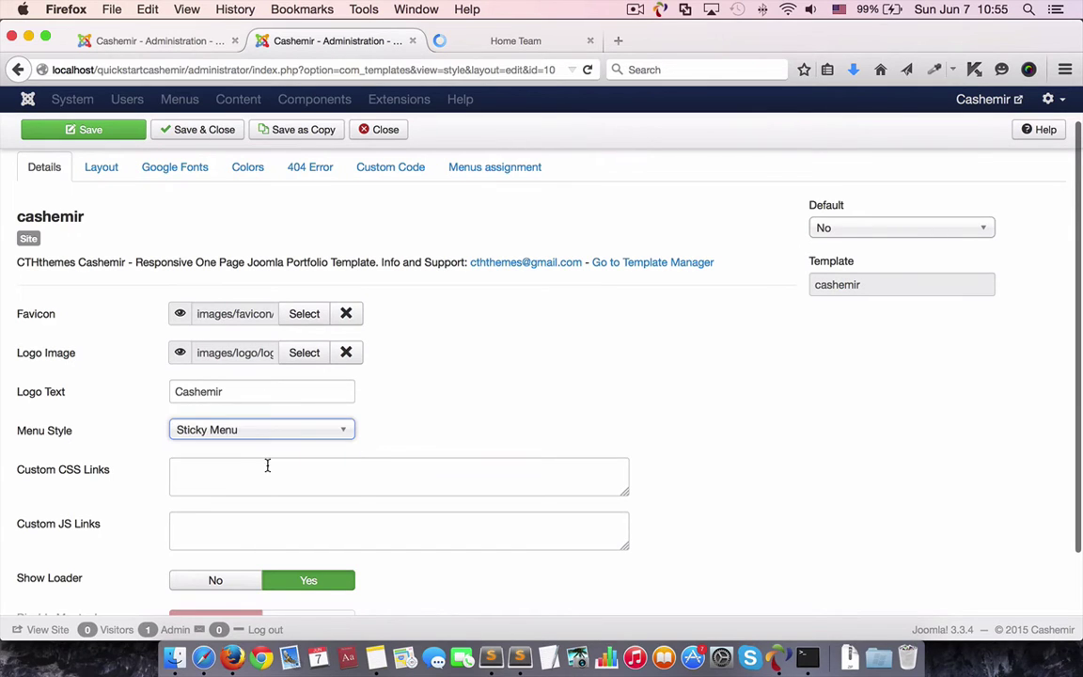
- Save and close the template style, and reload the site's home page to check the menu
left_click(179, 132)
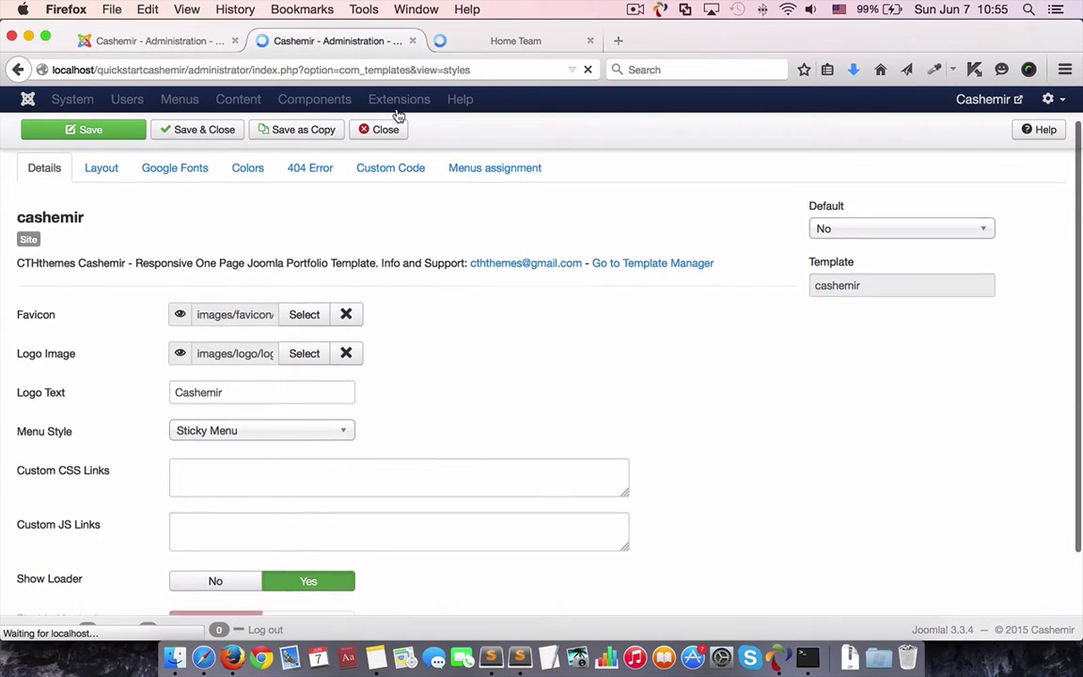
left_click(499, 41)
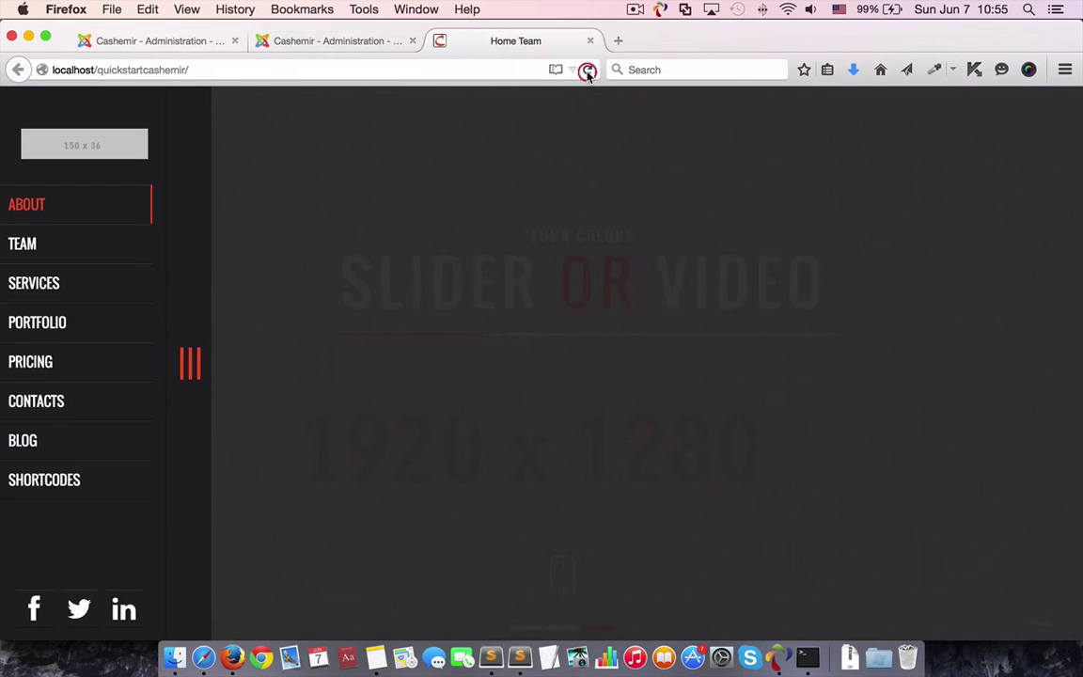
left_click(587, 71)
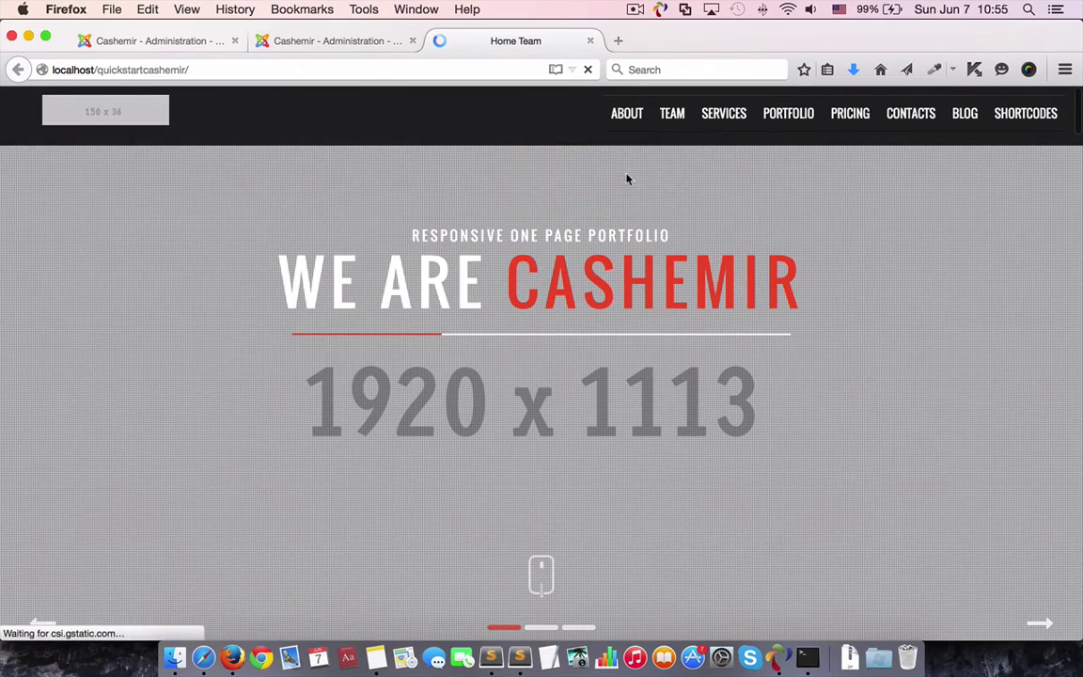
- Examine how the sticky menu behaves between the header slider and the About section of the home page
scroll(647, 310, "down", 5)
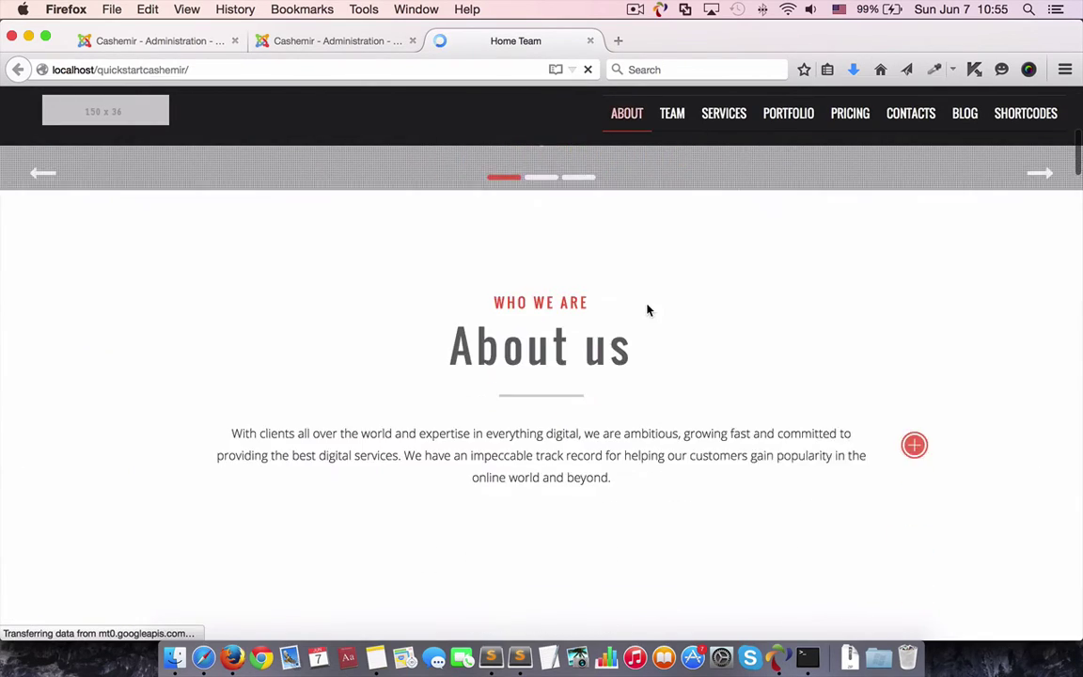
scroll(647, 310, "down", 10)
scroll(647, 311, "up", 10)
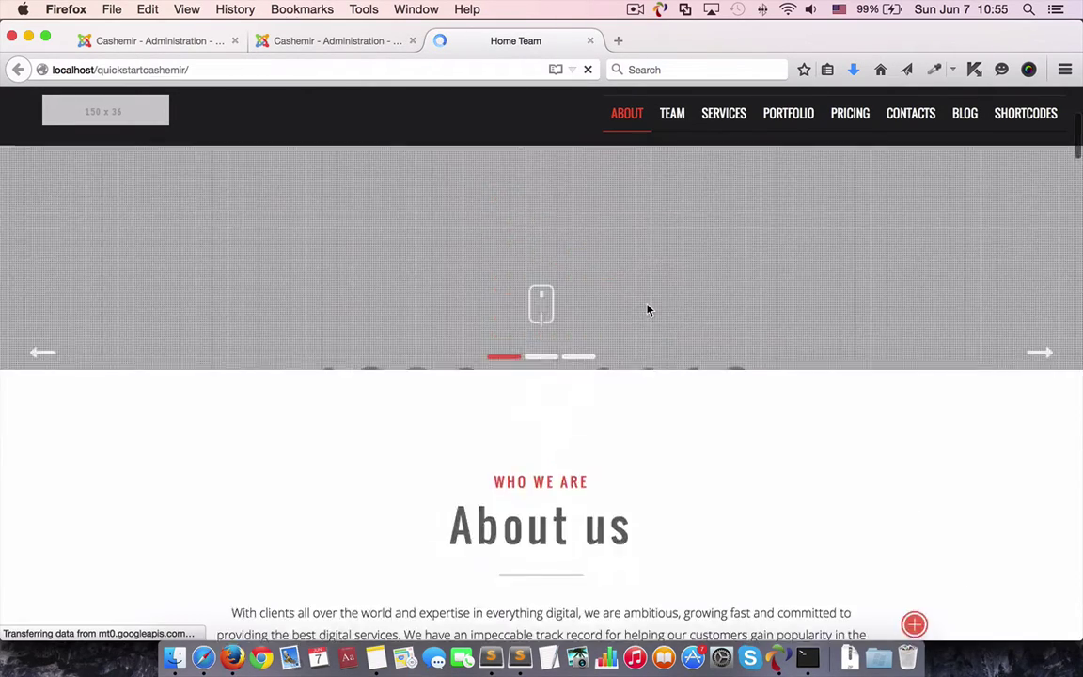
scroll(647, 310, "up", 3)
scroll(520, 249, "down", 1)
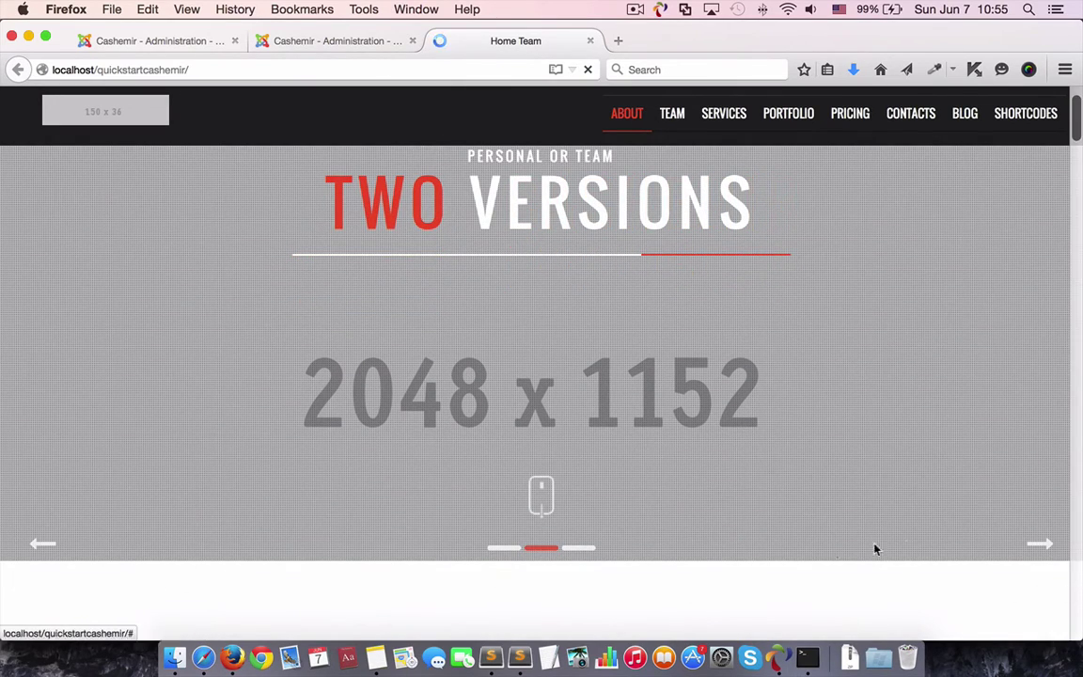
- Open the Home Team Slider page in the Azura page builder and compare its Header Slider section with the home page
left_click(342, 42)
left_click(362, 99)
left_click(376, 146)
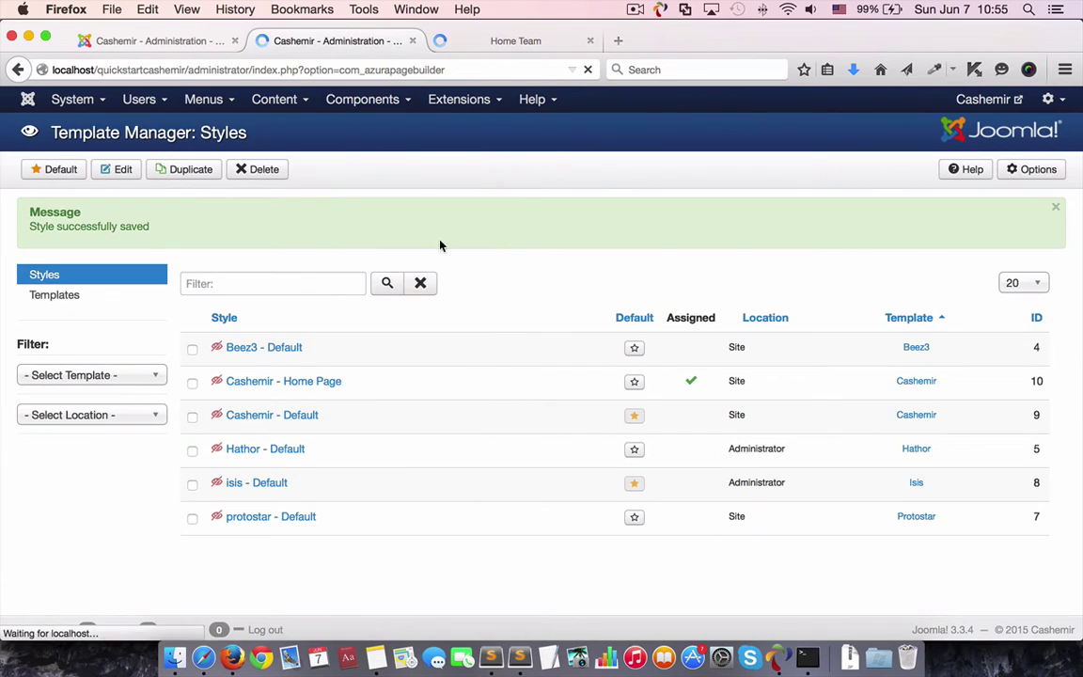
left_click(352, 282)
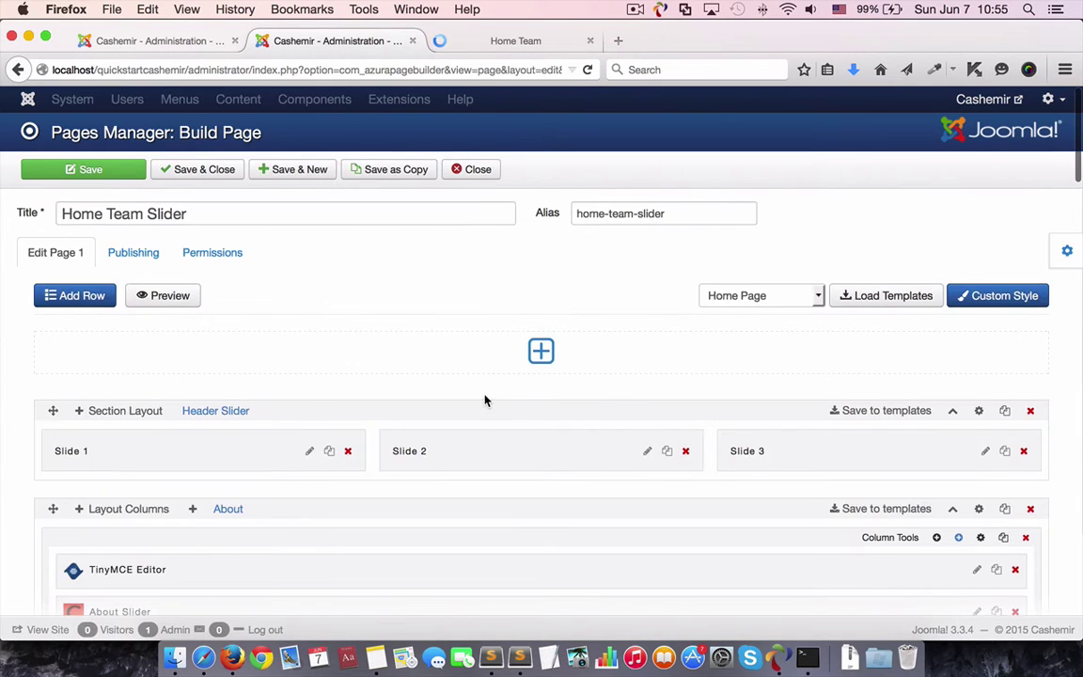
scroll(485, 400, "down", 2)
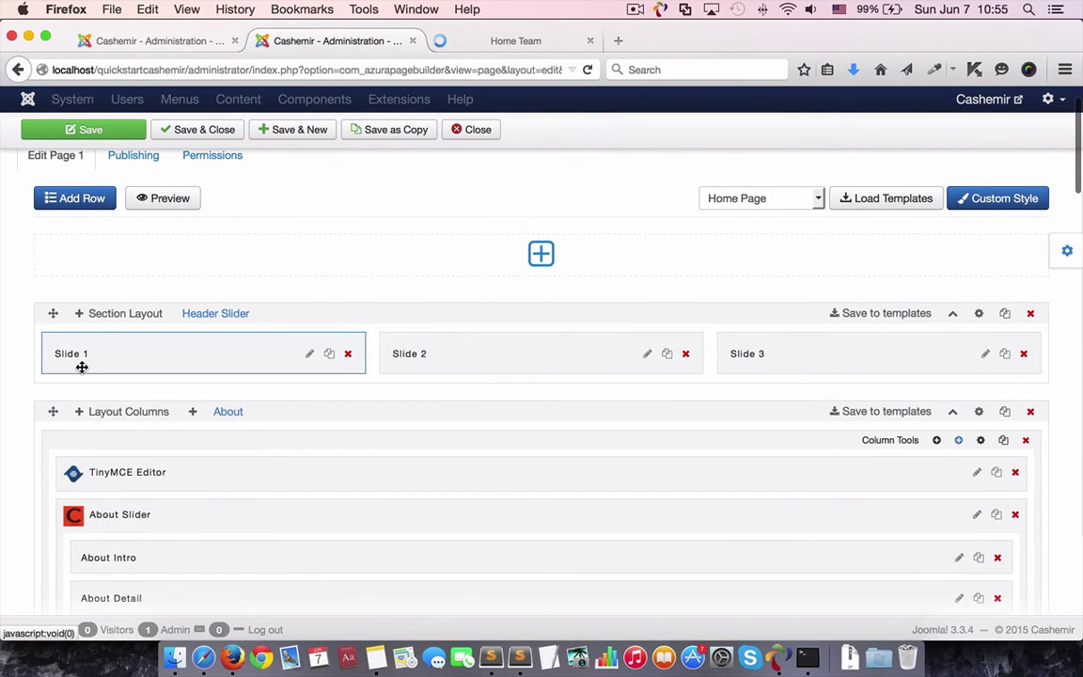
left_click(547, 39)
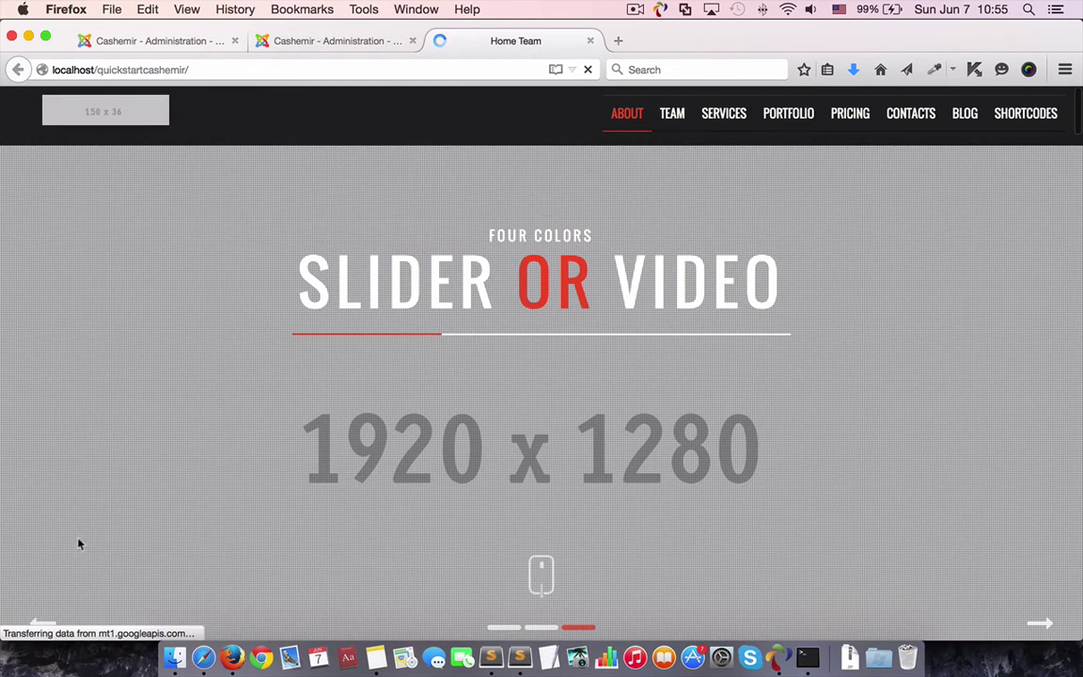
left_click(334, 40)
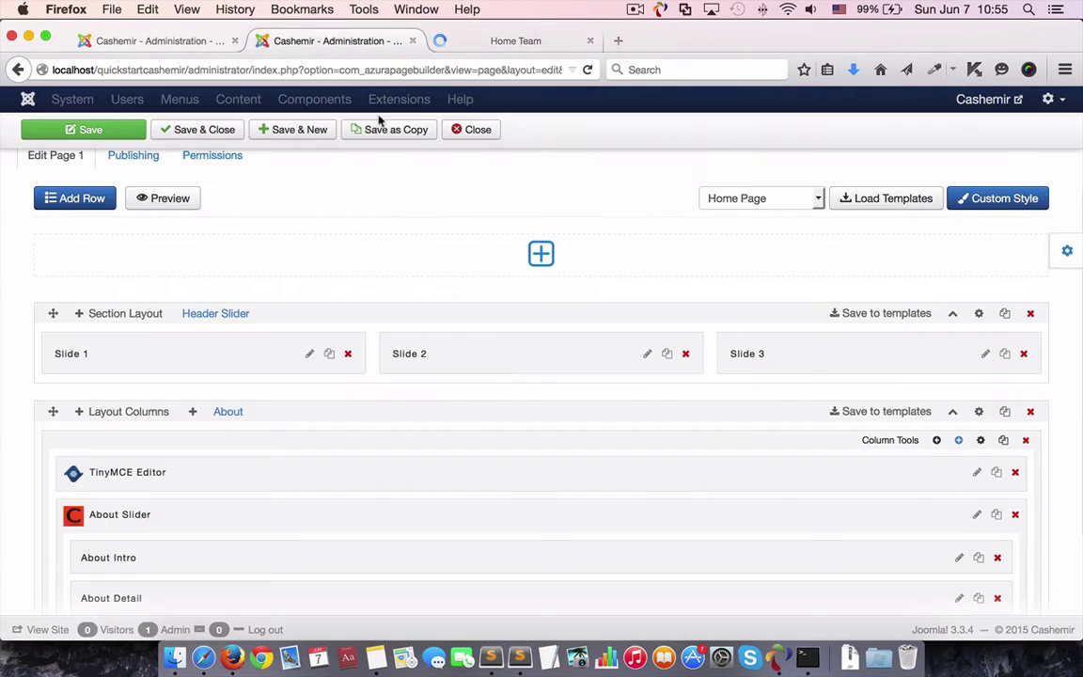
- Add a Sticky Menu element named "Sticky menu holder" between the Header Slider and About sections, and save the page
left_click(548, 249)
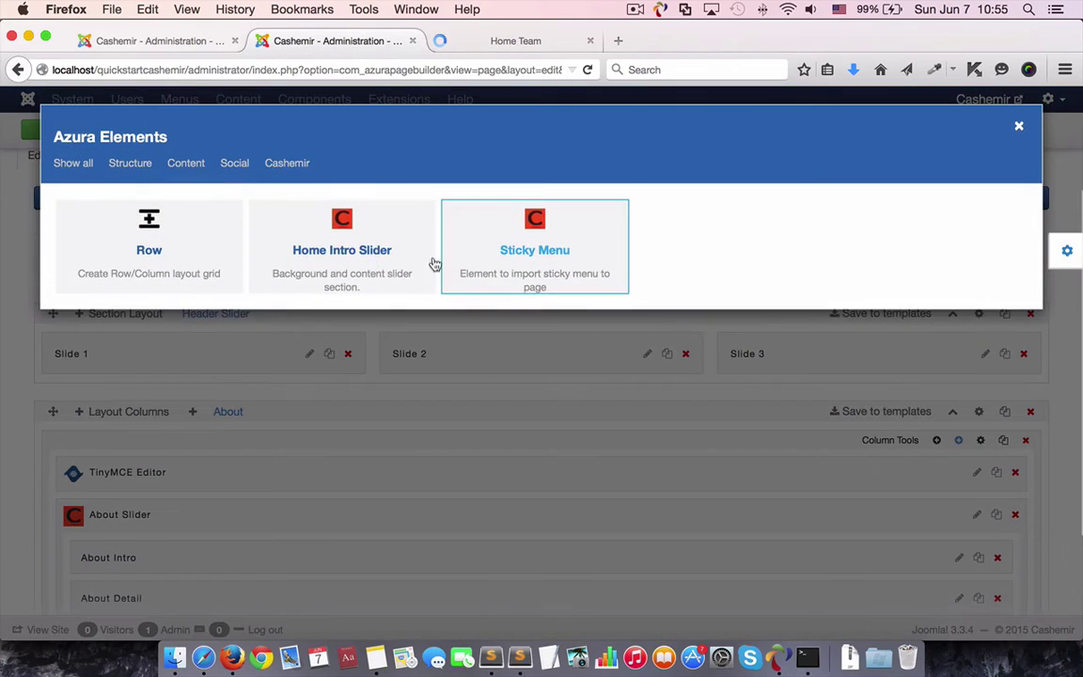
left_click(525, 255)
left_click_drag(489, 317, 498, 418)
left_click(987, 414)
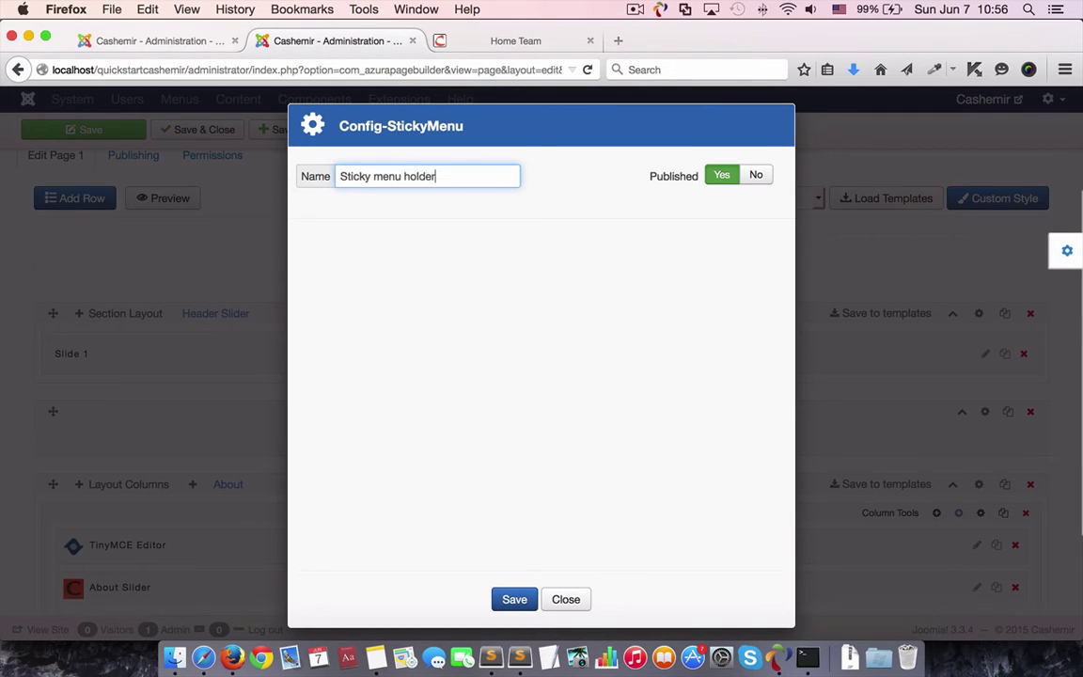
left_click(514, 598)
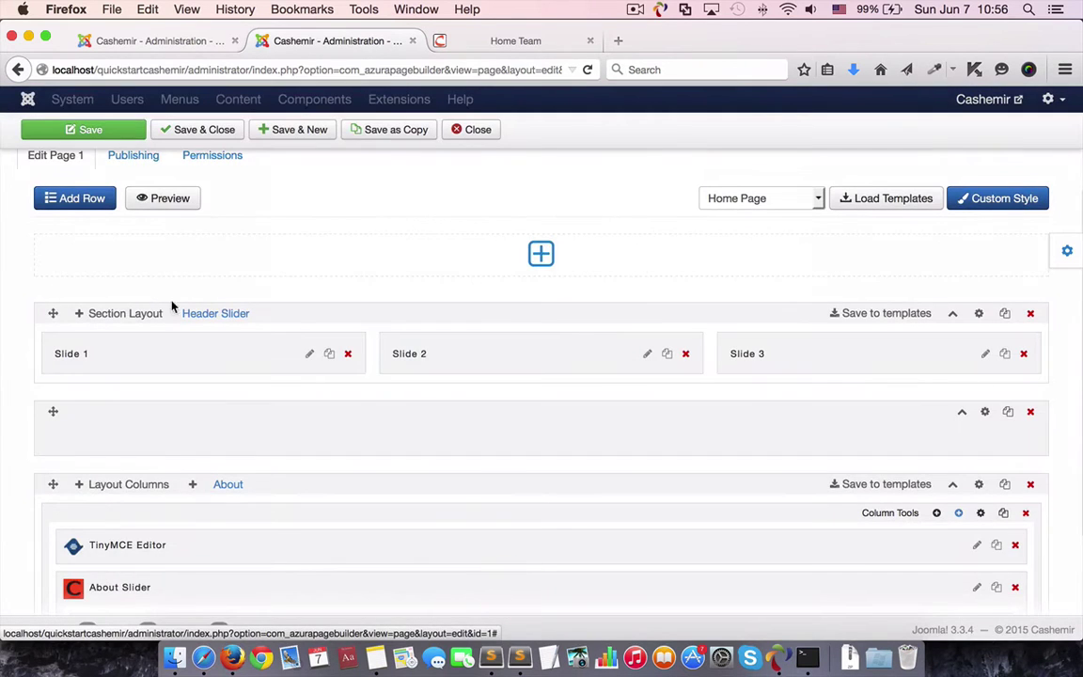
left_click(136, 131)
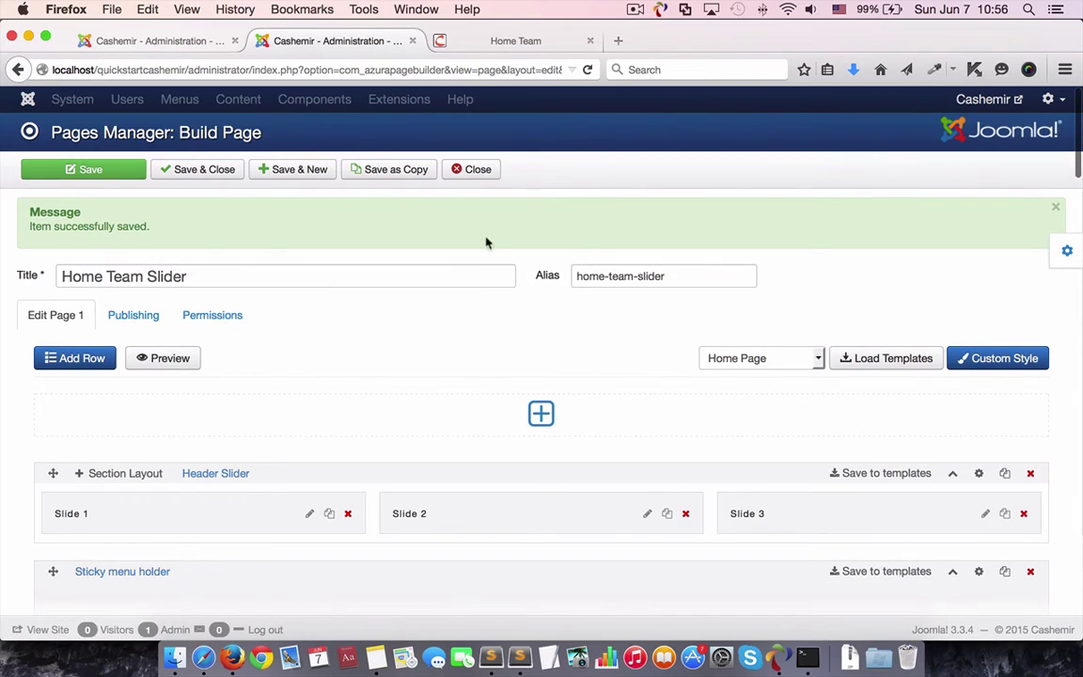
- Reload the home page and check the sticky menu's placement, its Portfolio link and its highlighting along the page
left_click(479, 42)
left_click(585, 71)
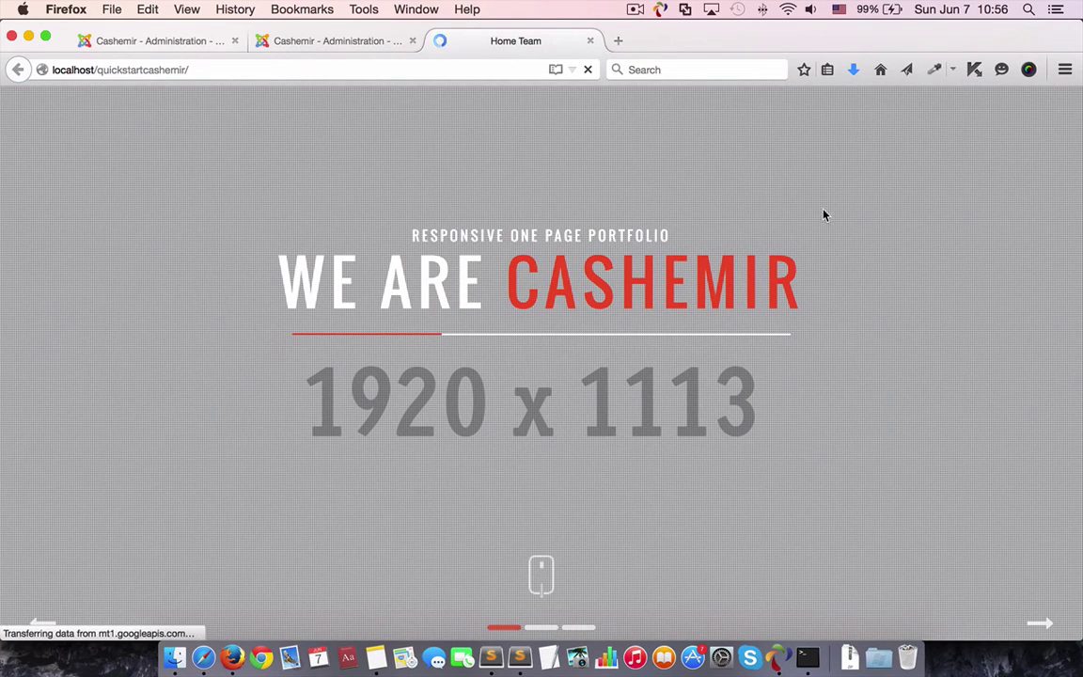
scroll(839, 244, "down", 3)
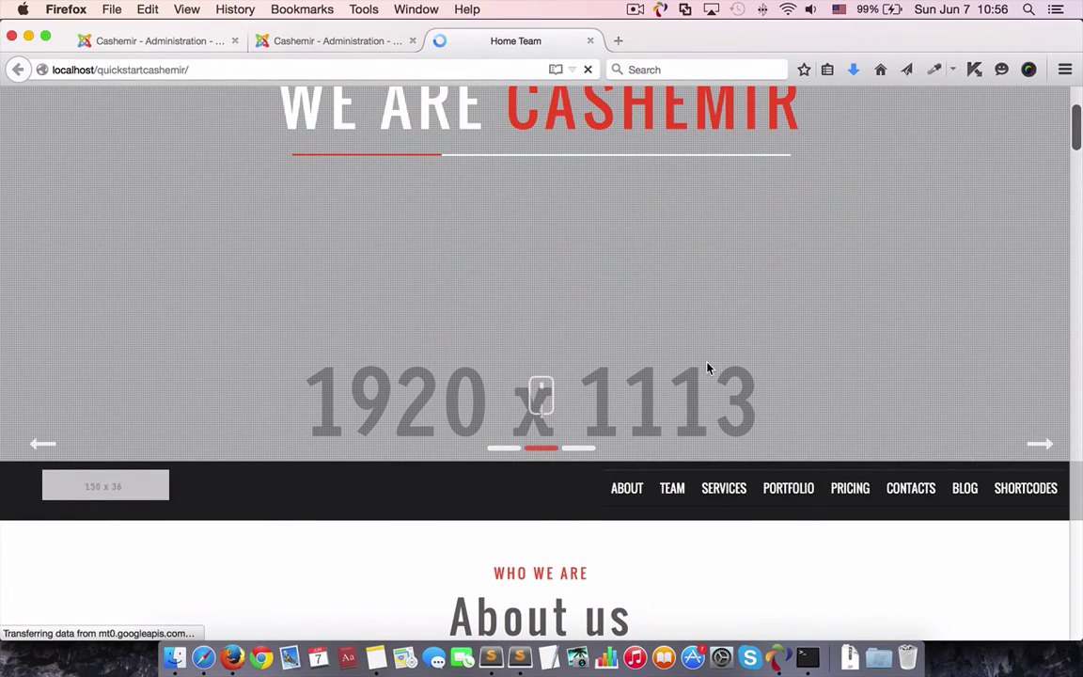
scroll(709, 368, "down", 15)
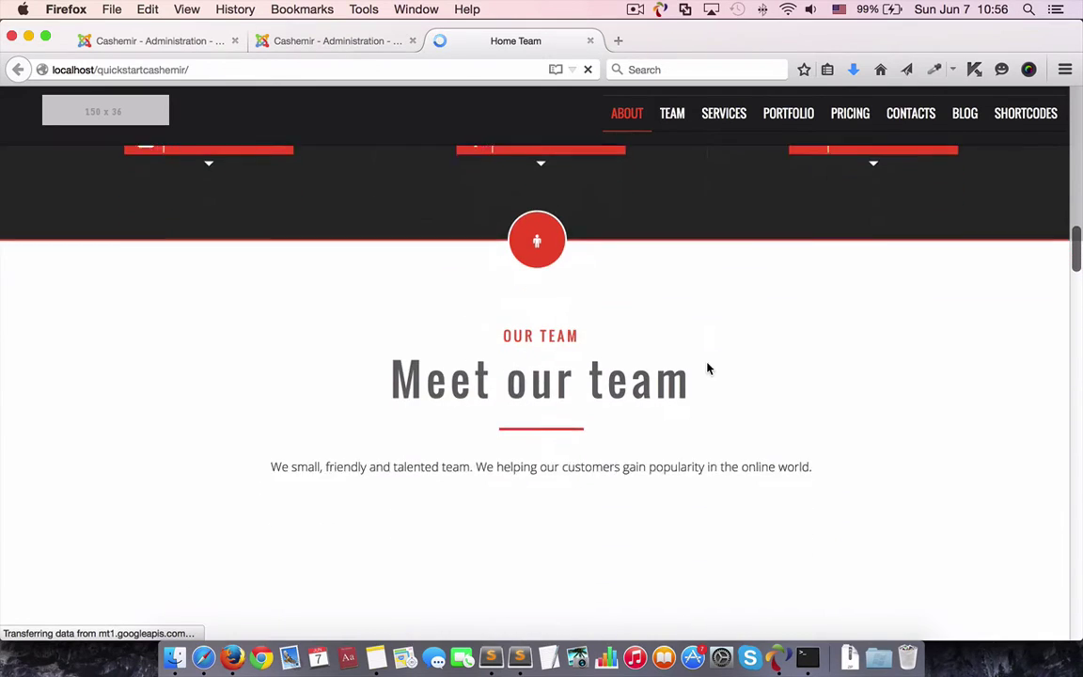
left_click(784, 118)
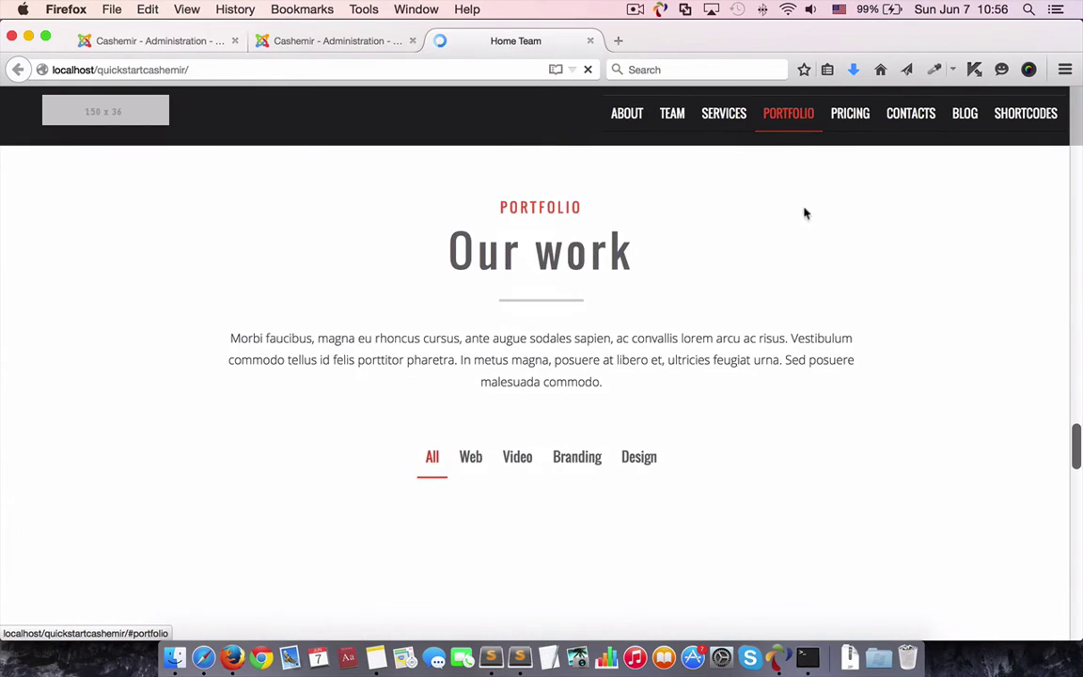
scroll(769, 355, "down", 10)
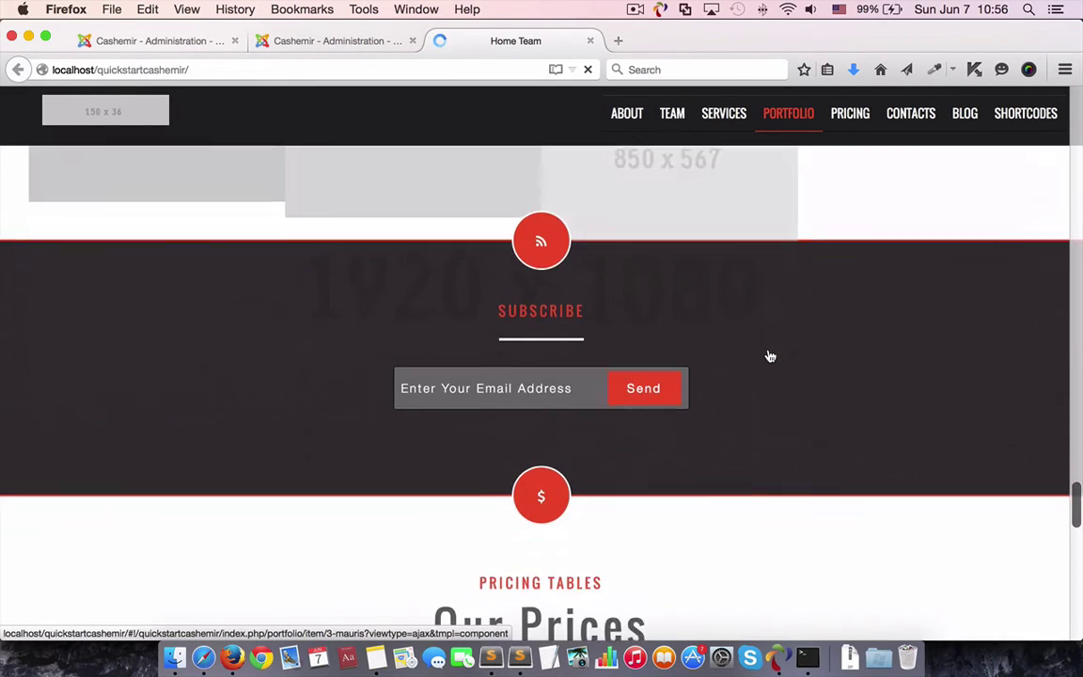
scroll(770, 356, "down", 15)
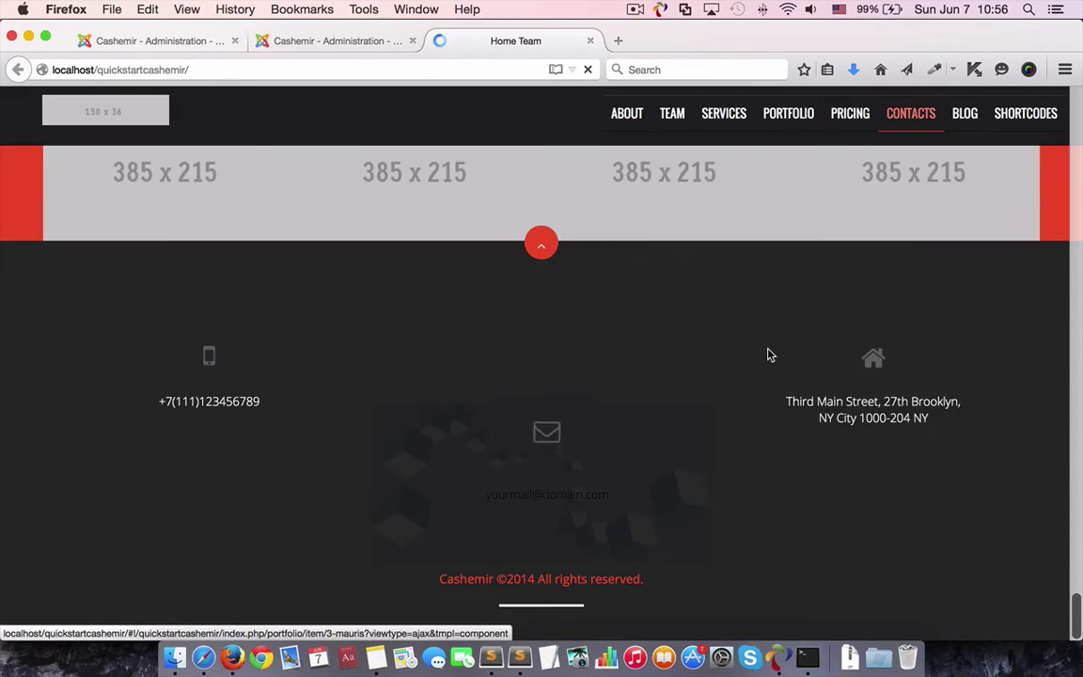
scroll(770, 355, "up", 10)
scroll(532, 270, "down", 1)
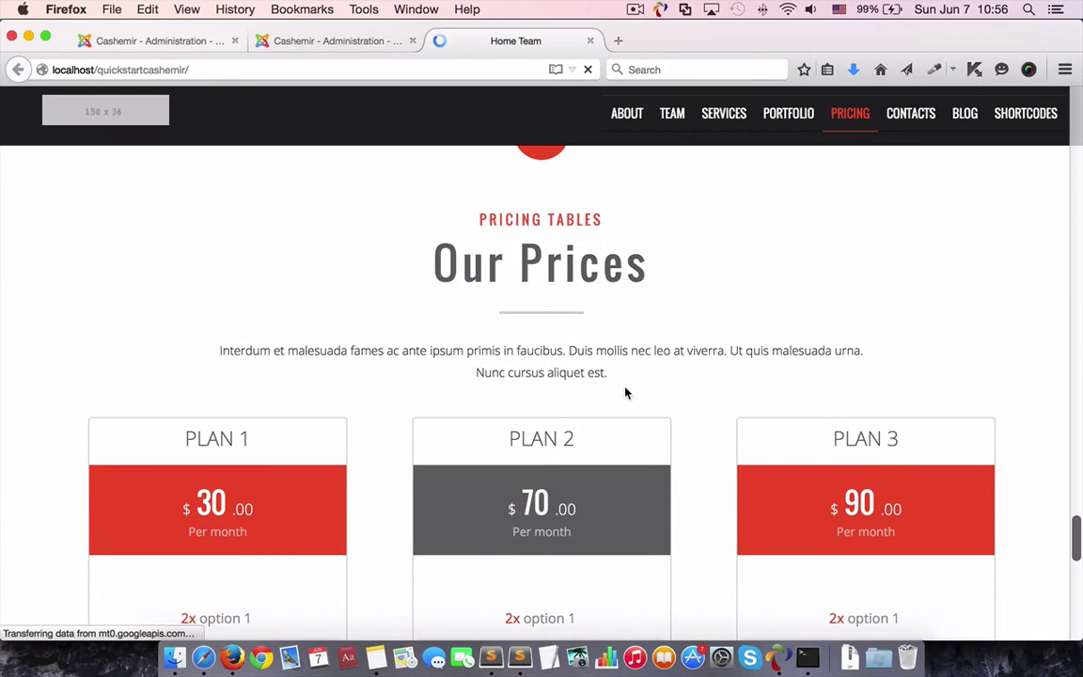
- Set the Prices section of the Home Team Slider page to unpublished and save the section's settings
left_click(359, 40)
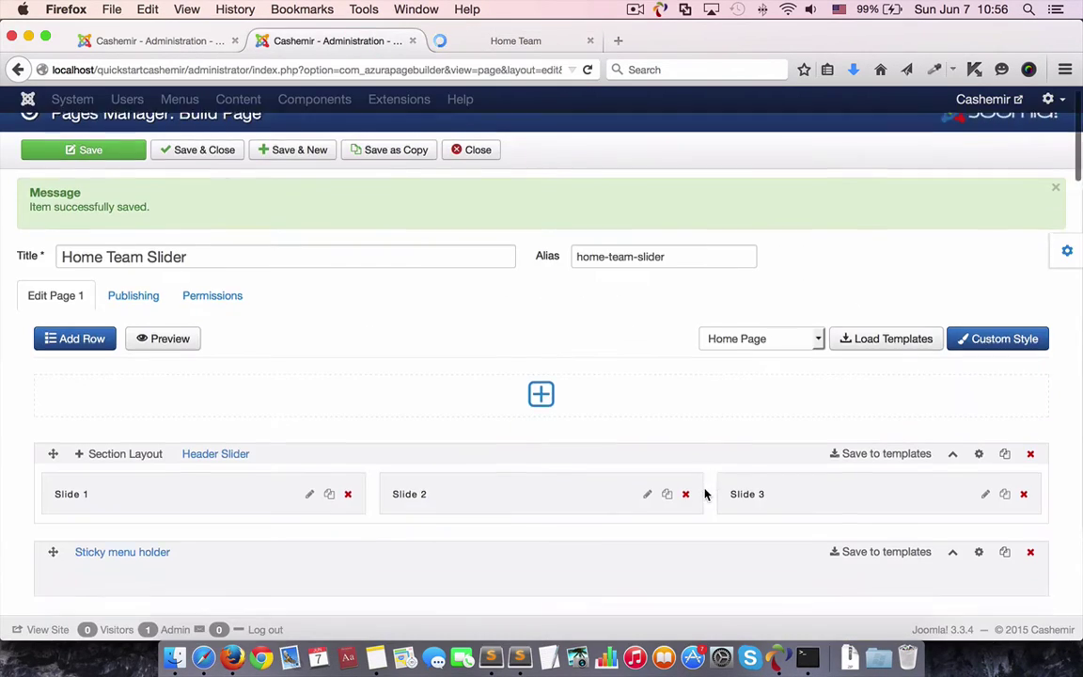
scroll(706, 495, "down", 5)
scroll(696, 372, "down", 3)
scroll(697, 373, "up", 3)
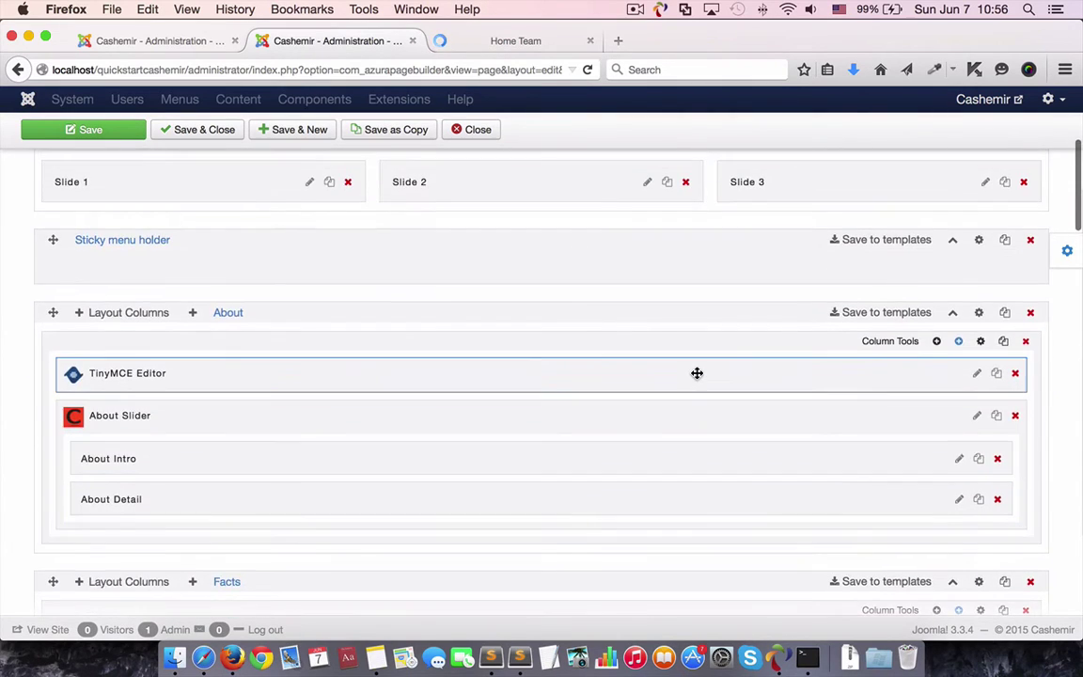
scroll(697, 374, "down", 3)
scroll(697, 373, "down", 10)
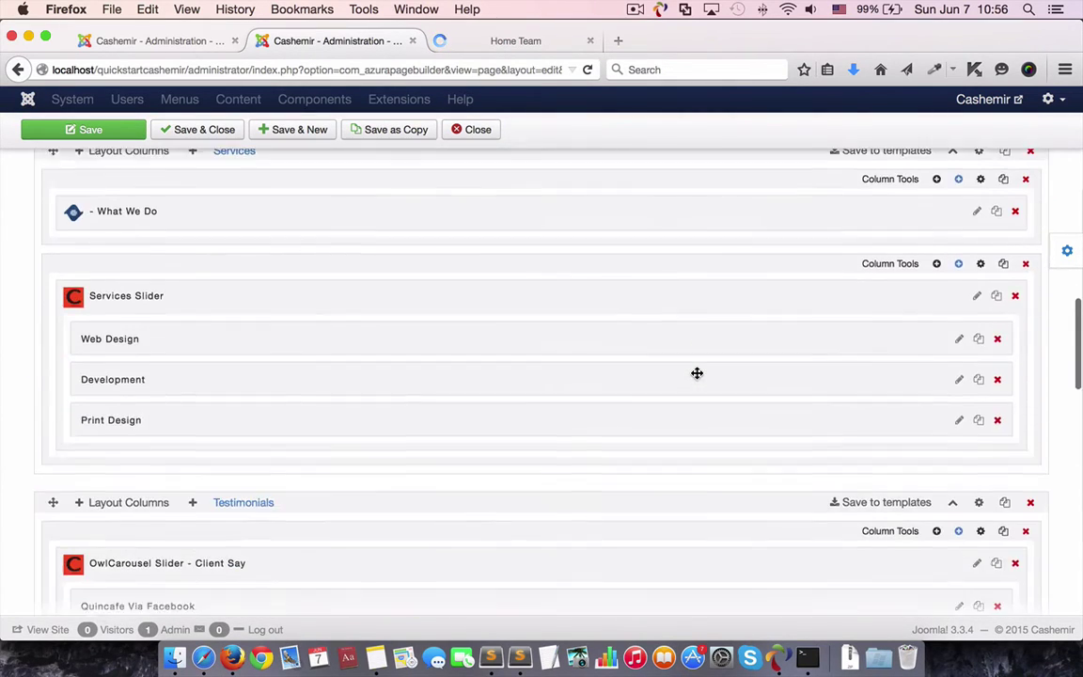
scroll(697, 374, "down", 10)
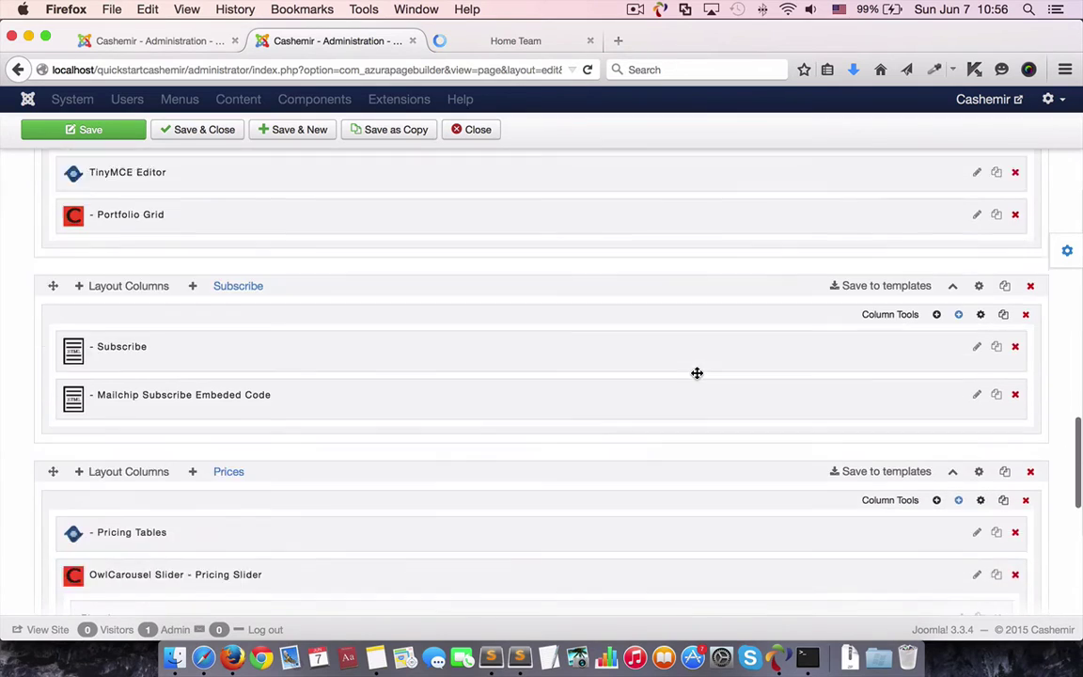
scroll(697, 374, "down", 1)
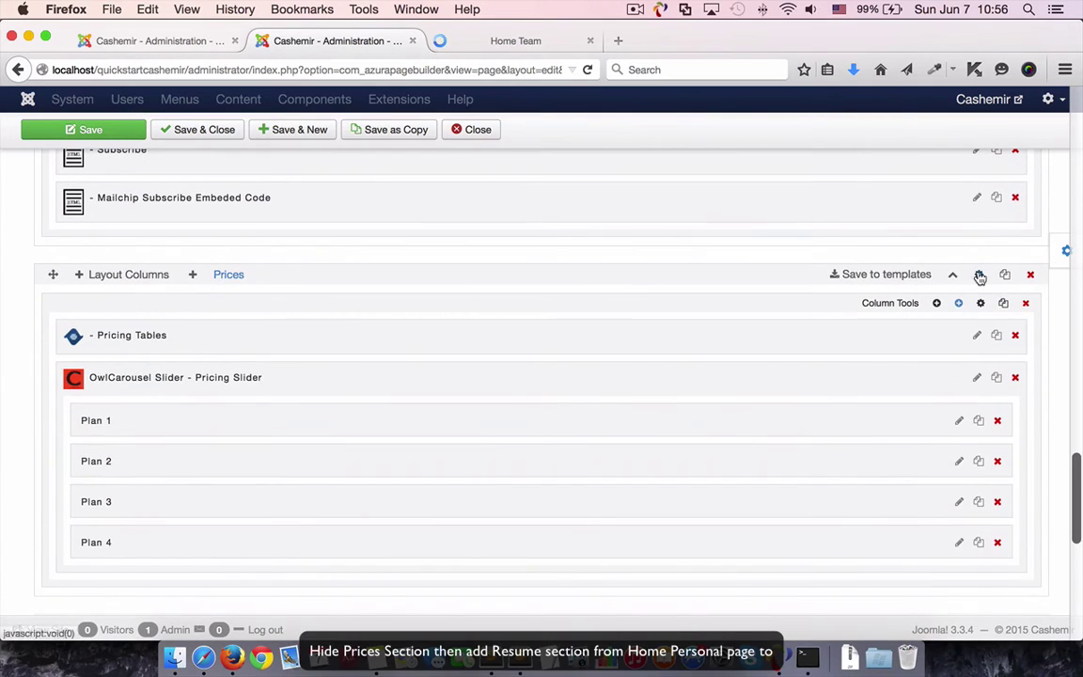
left_click(979, 274)
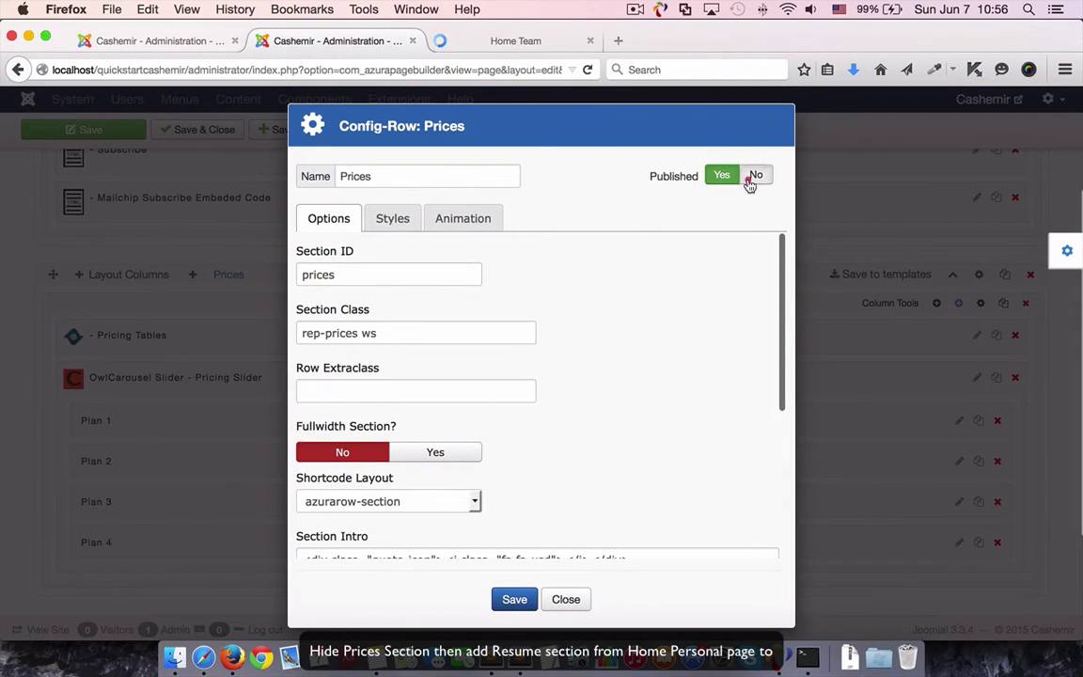
left_click(752, 179)
left_click(517, 607)
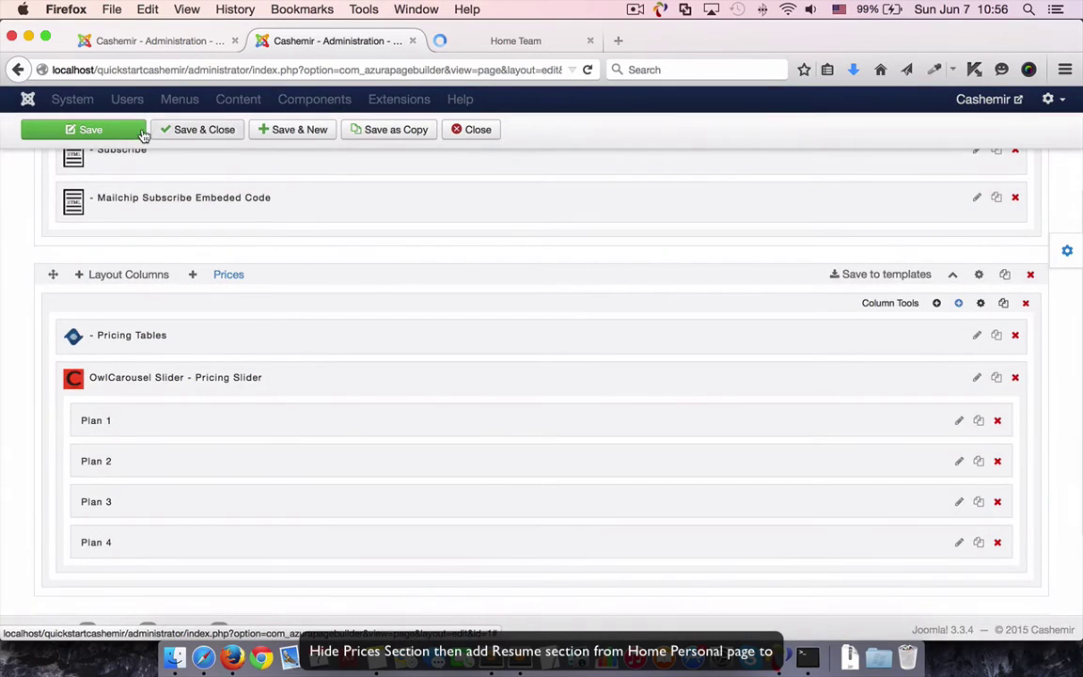
- Save the Home Team Slider page and check the area below the Subscribe section on the reloaded home page
left_click(111, 130)
left_click(480, 44)
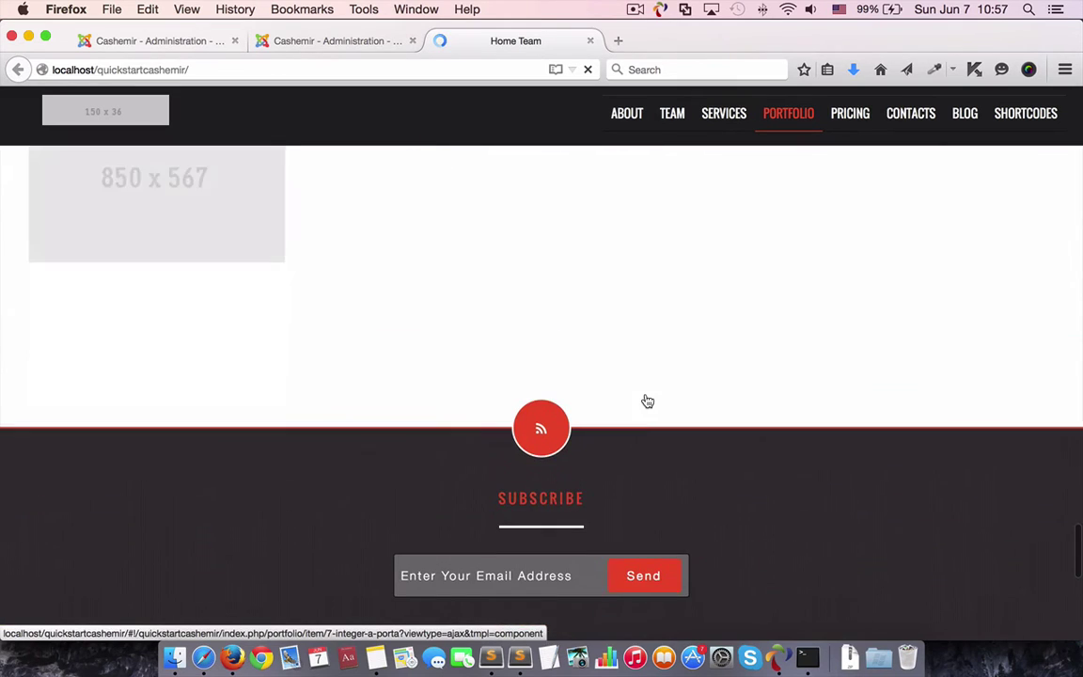
scroll(647, 402, "down", 3)
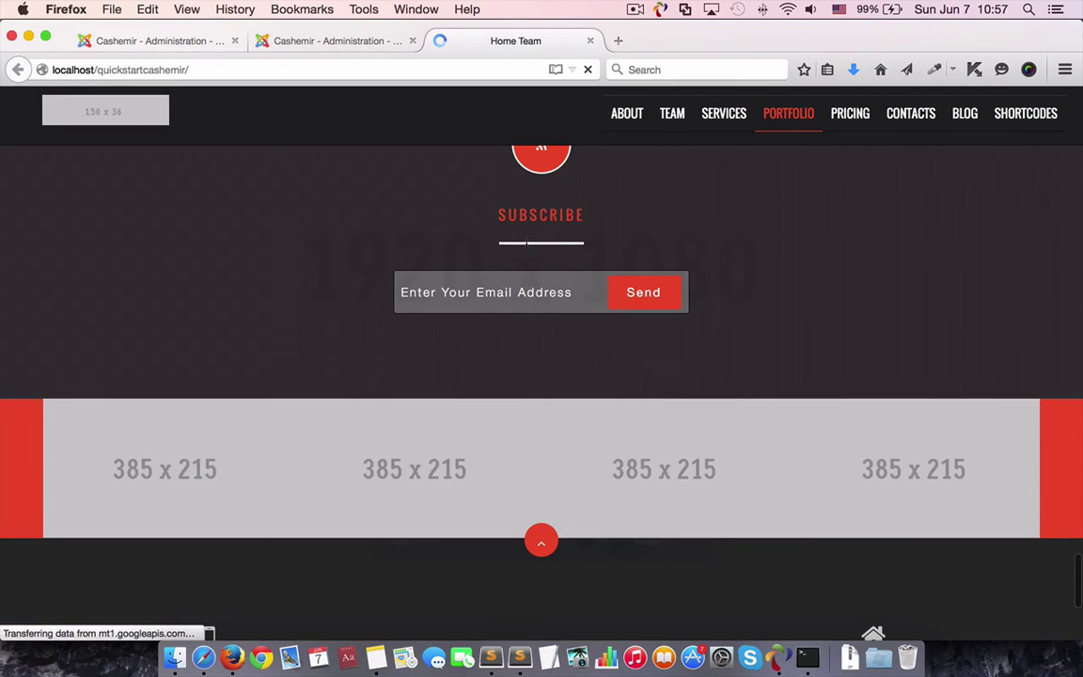
- Look through the page builder's saved section element templates, then close the template list
left_click(372, 41)
left_click(872, 365)
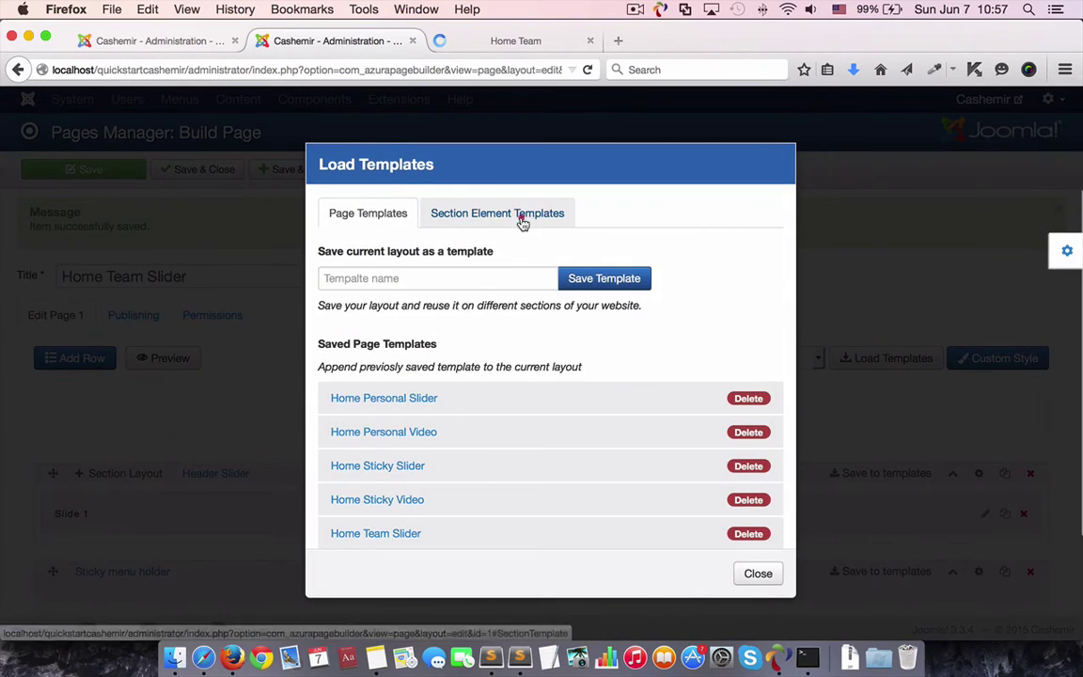
left_click(522, 218)
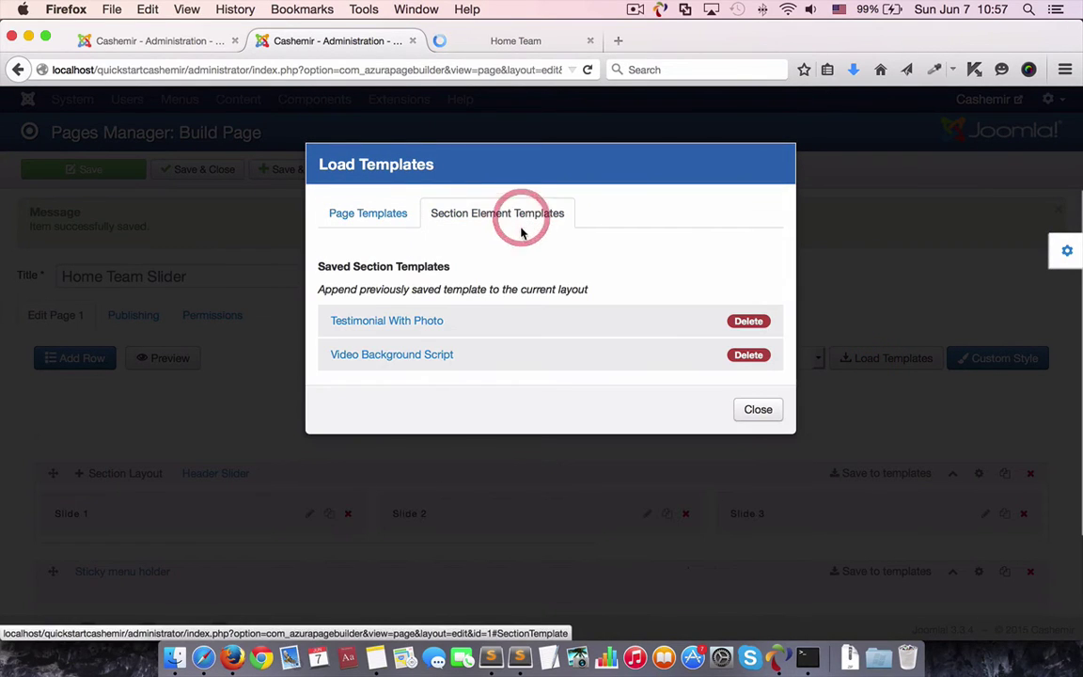
left_click(760, 410)
left_click(840, 290)
scroll(840, 290, "down", 3)
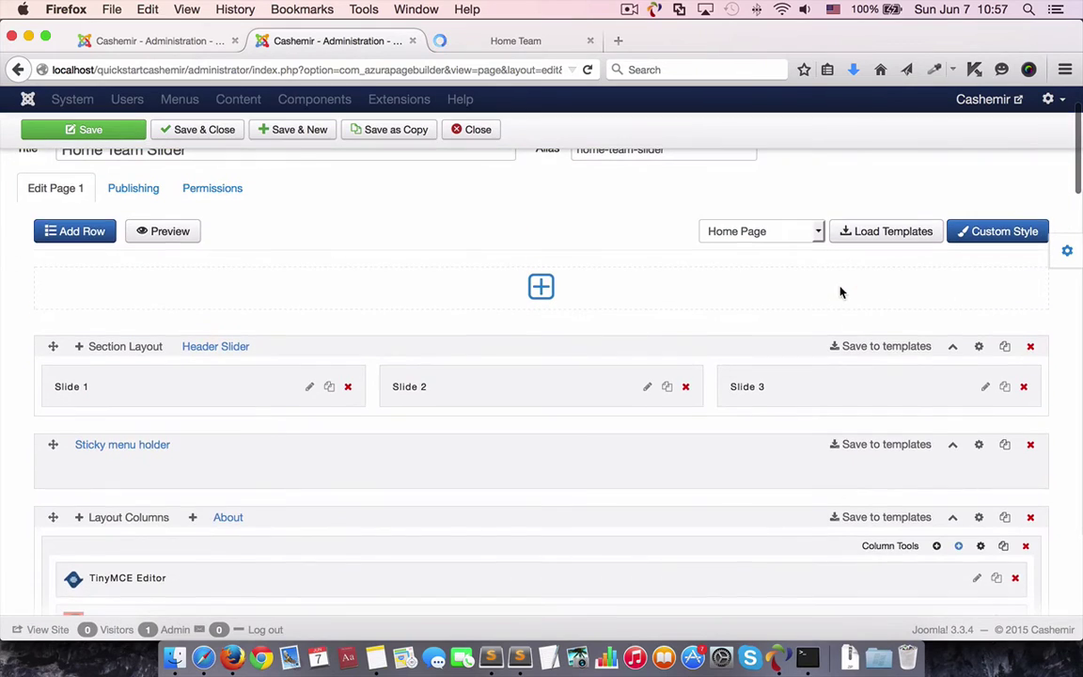
scroll(839, 291, "up", 2)
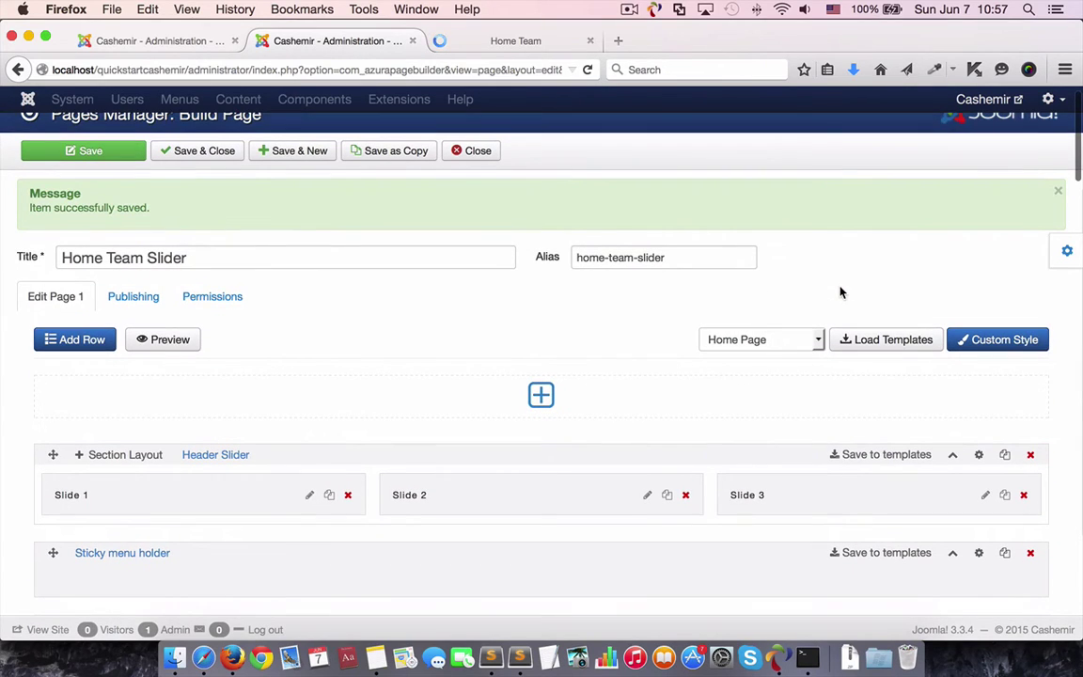
- Close the Home Team Slider page and start a new page titled Home Personal Slider
left_click(473, 152)
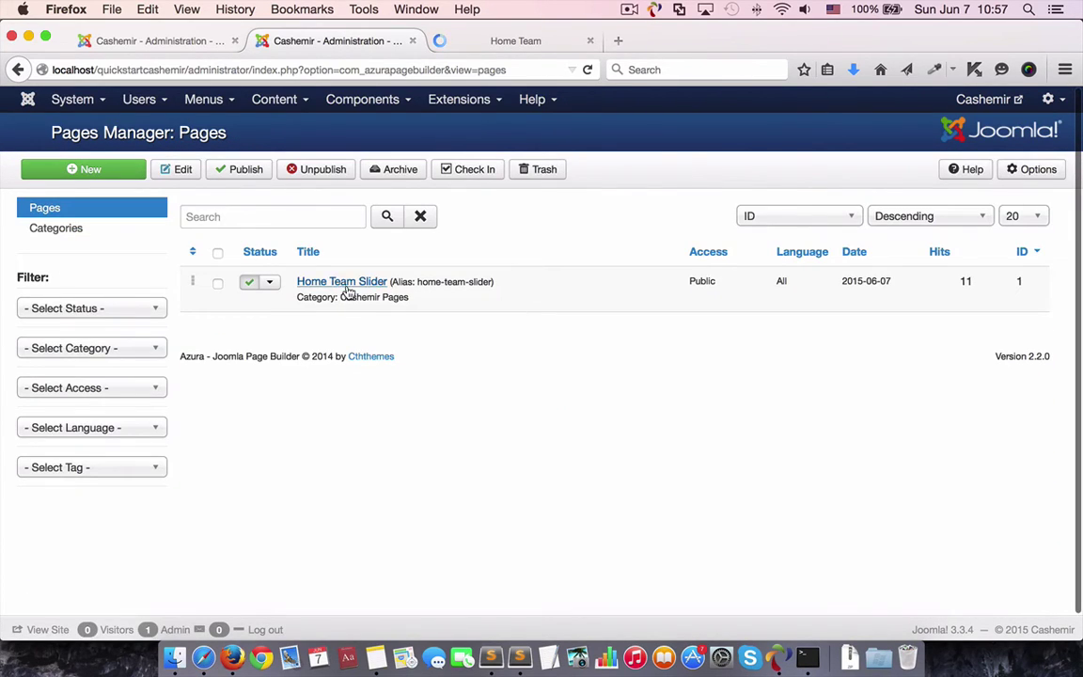
left_click(141, 171)
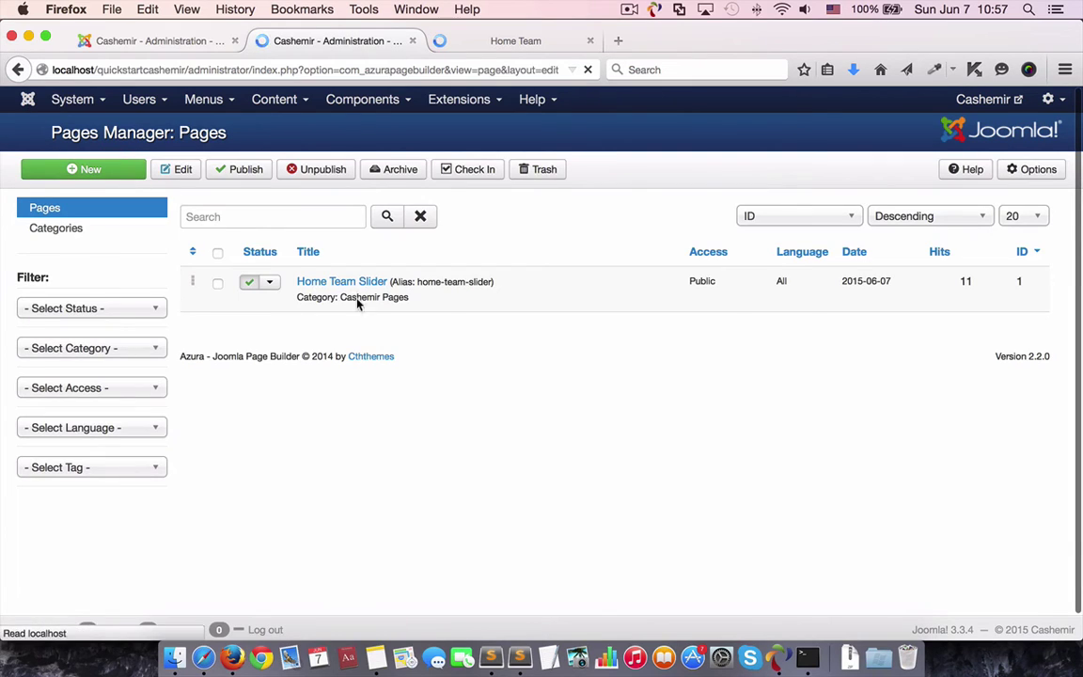
left_click(351, 215)
type("Ho")
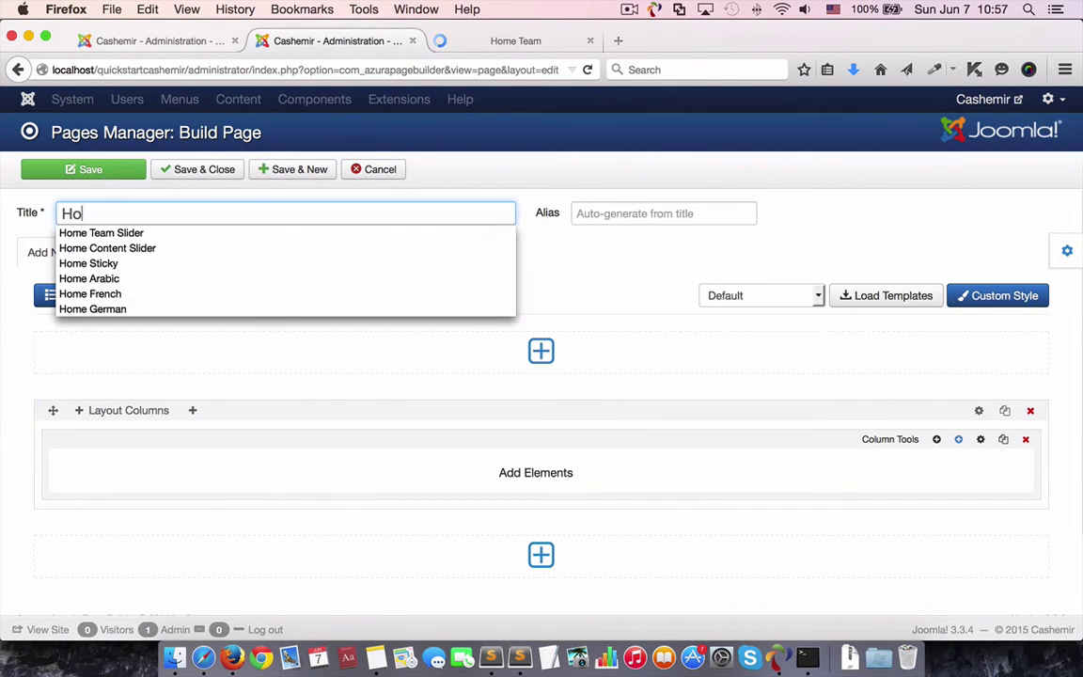
type("me Per")
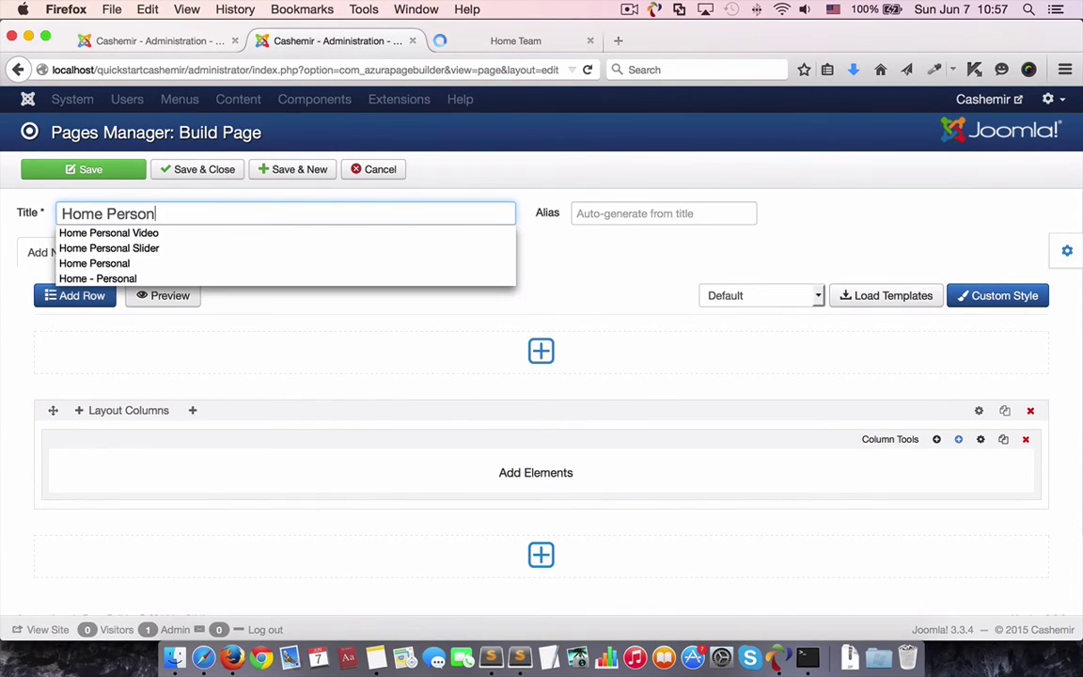
type("son")
key("Down")
key("Down")
key("Return")
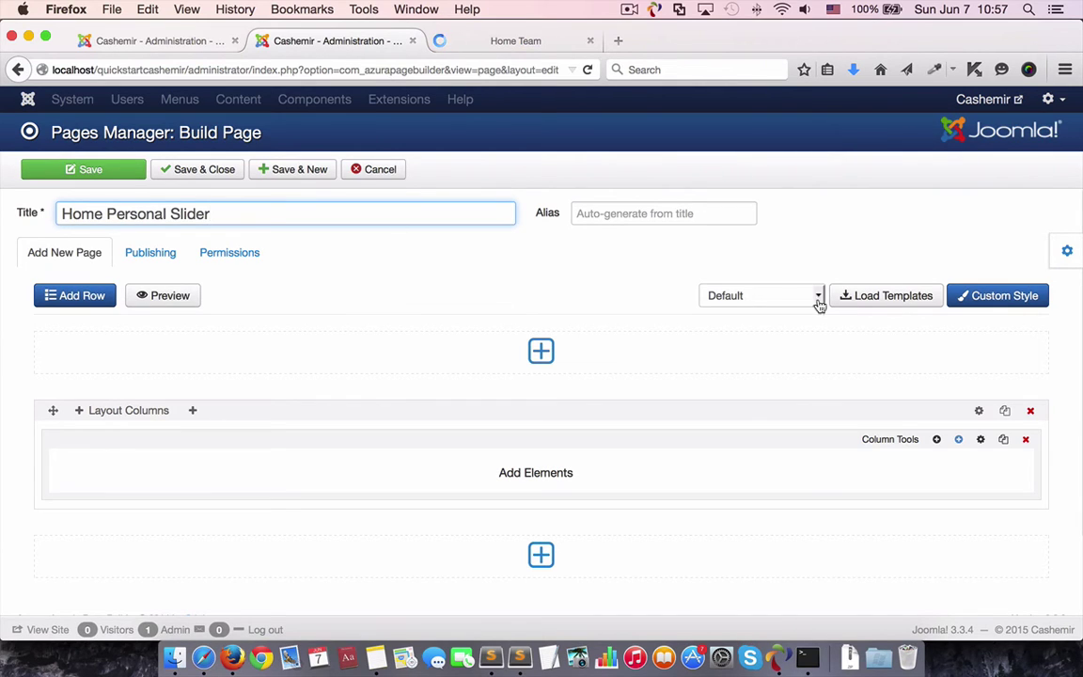
- Set the new page's layout to Home Page and delete its default empty row
left_click(788, 295)
left_click(790, 338)
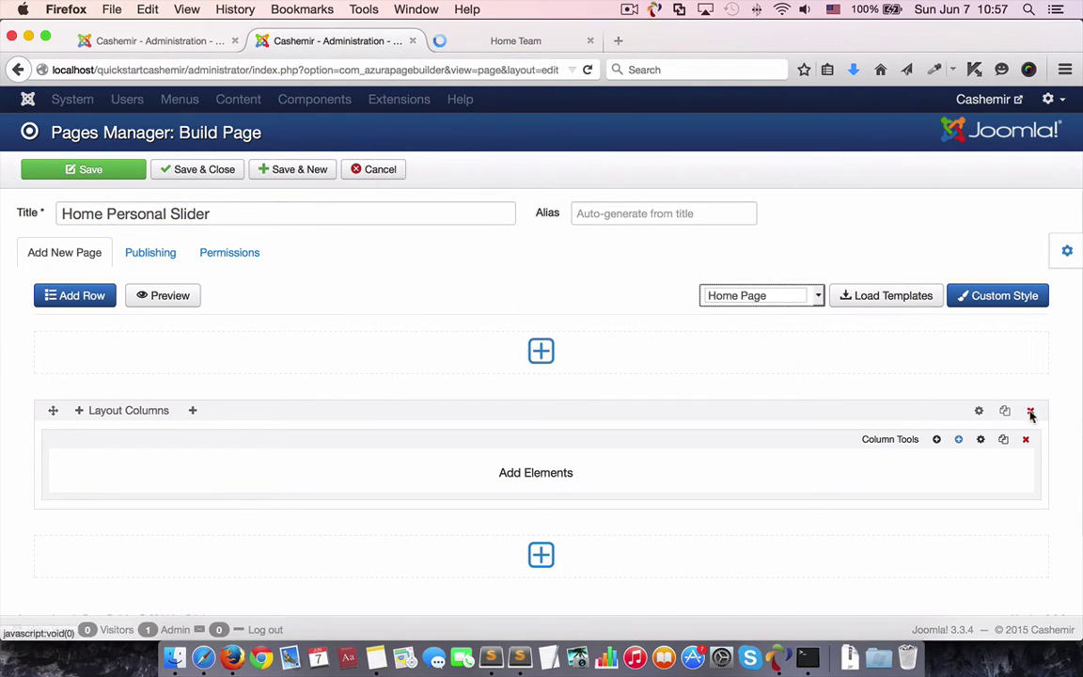
left_click(1031, 413)
left_click(598, 329)
- Assign the new page to the Cashemir Pages category in its page options
left_click(1067, 251)
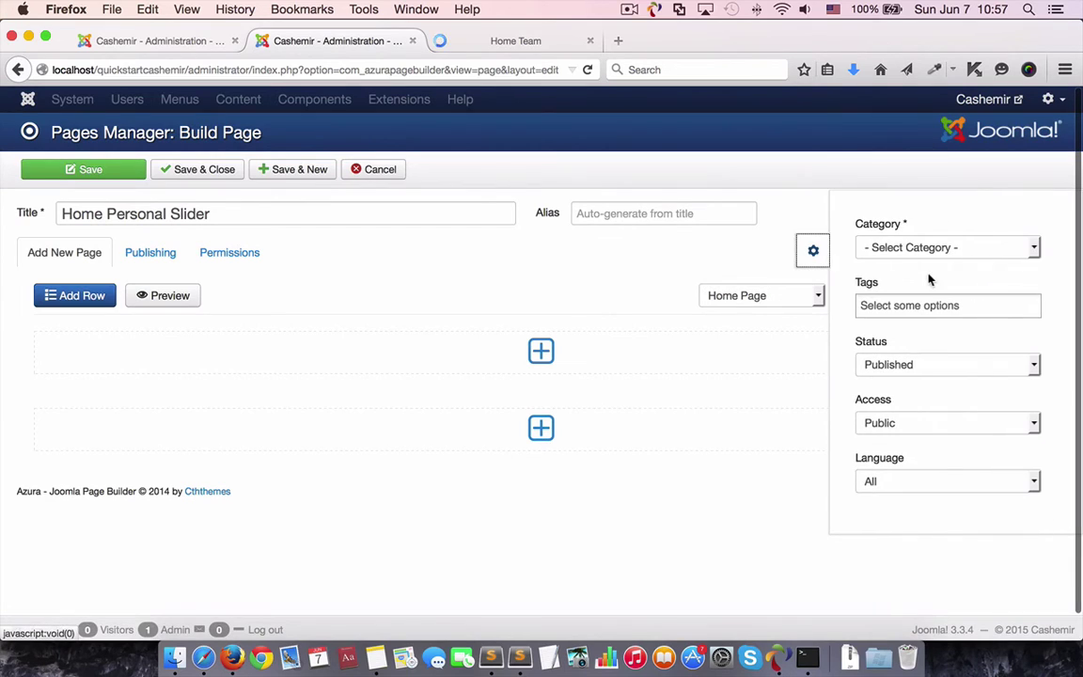
left_click(931, 247)
left_click(917, 291)
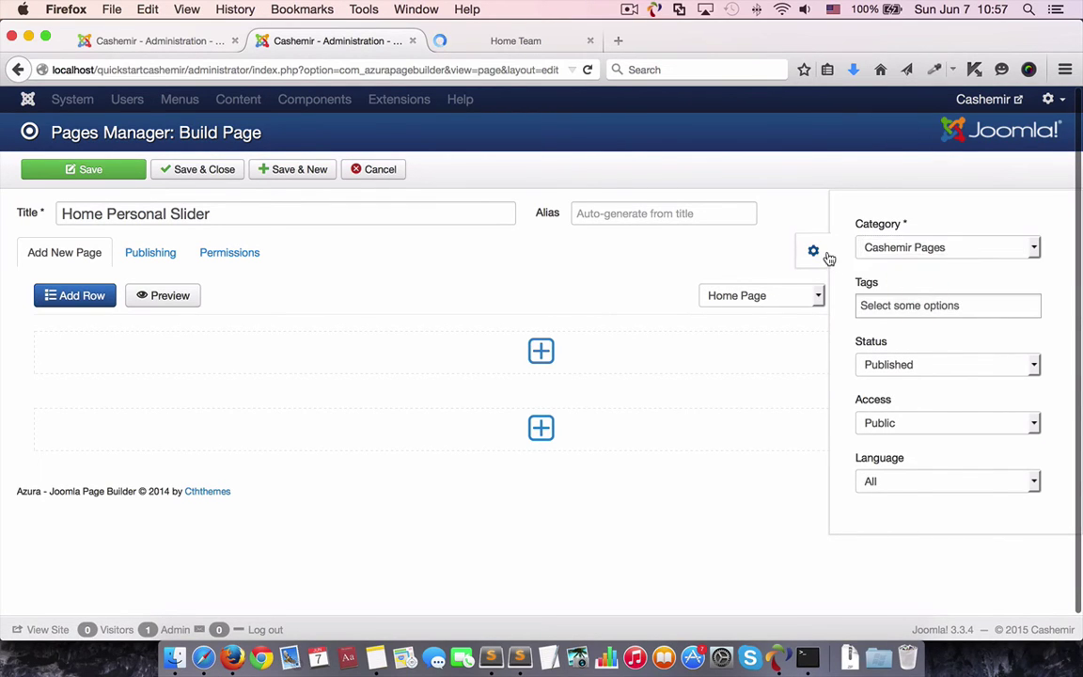
left_click(825, 256)
- Load the saved Home Personal Slider page template into the new page and save the page
left_click(894, 296)
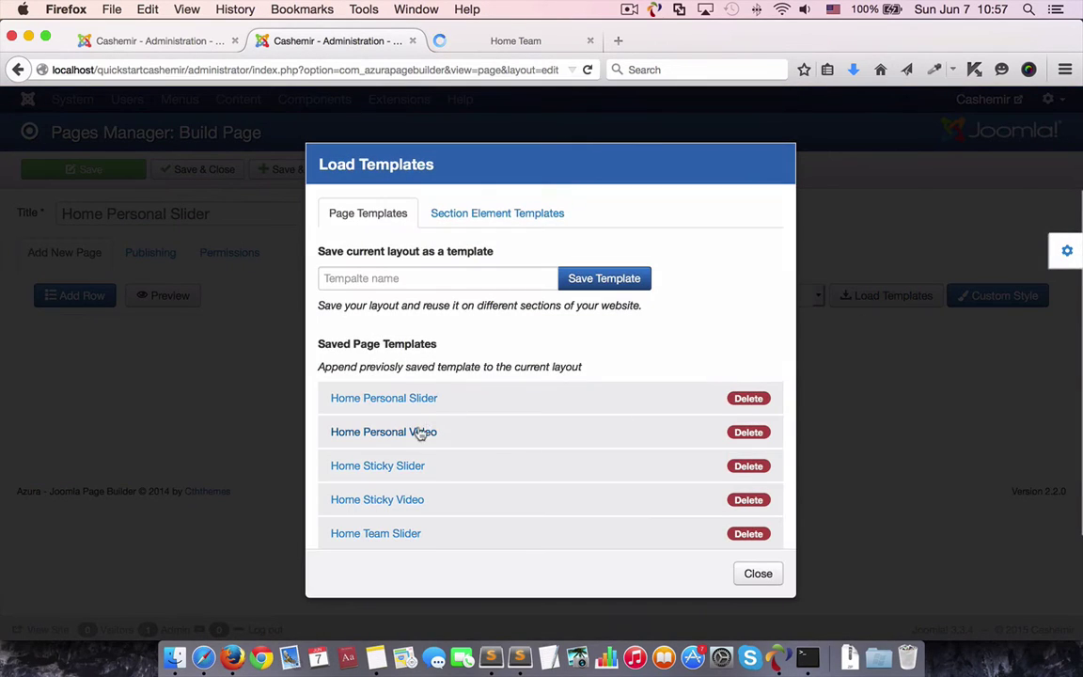
scroll(421, 434, "down", 2)
left_click(387, 370)
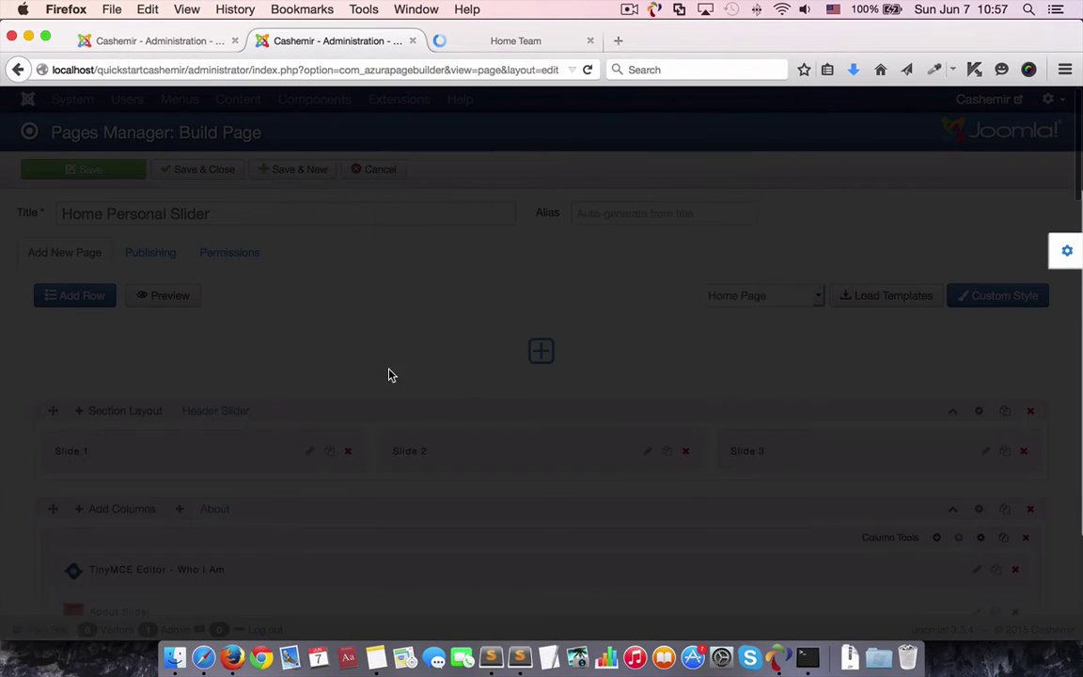
scroll(697, 370, "down", 15)
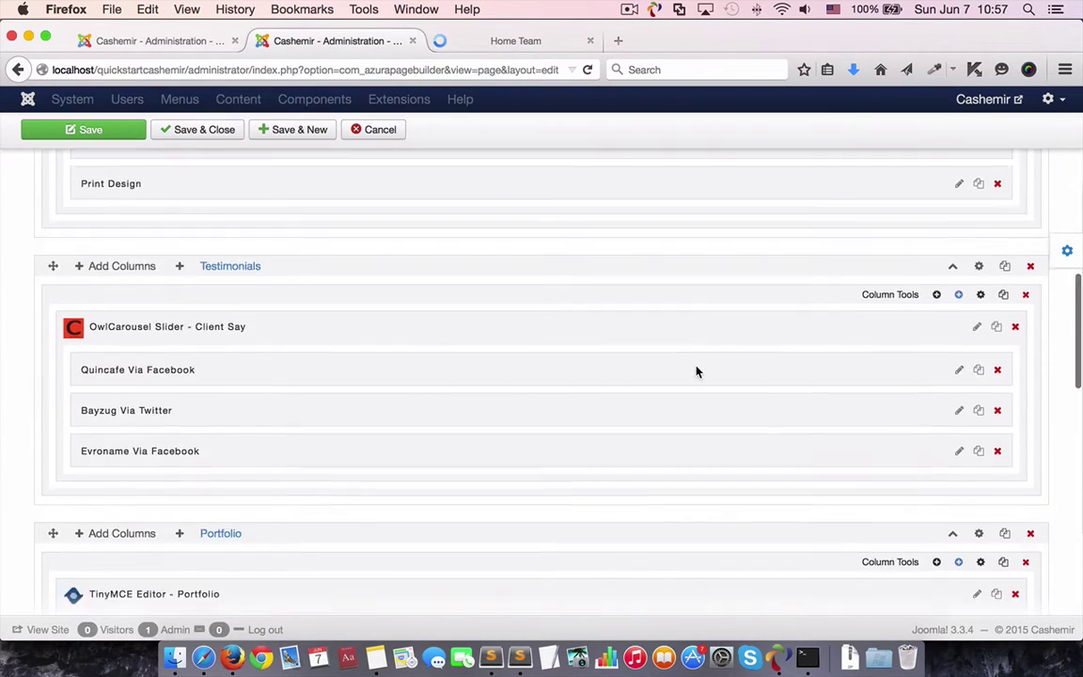
scroll(697, 370, "down", 15)
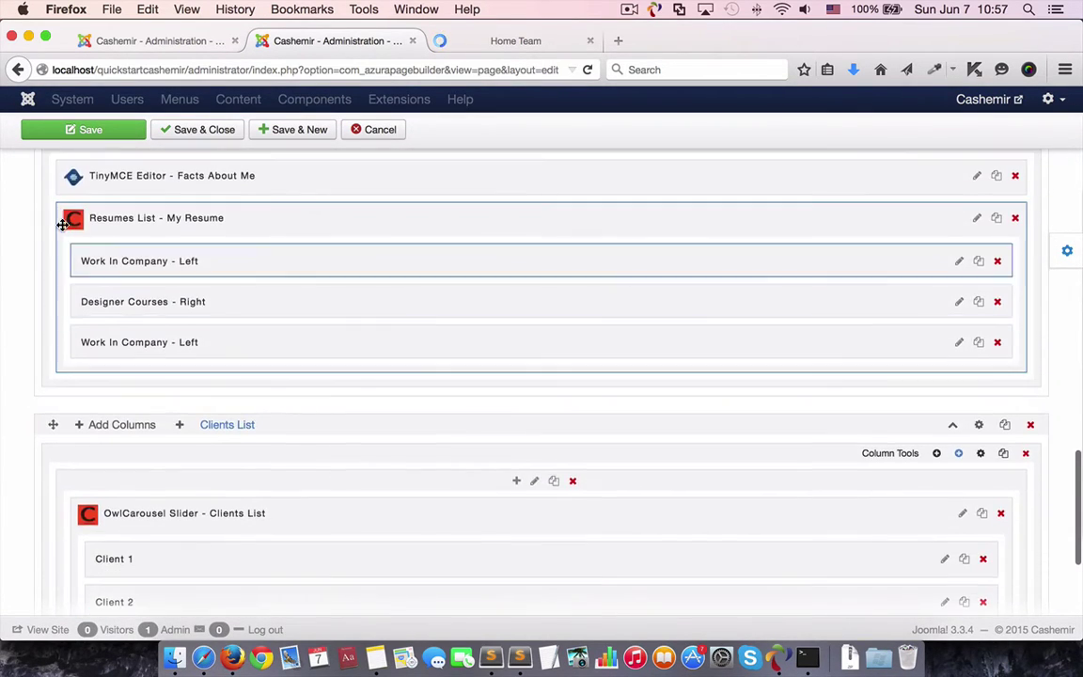
left_click(90, 131)
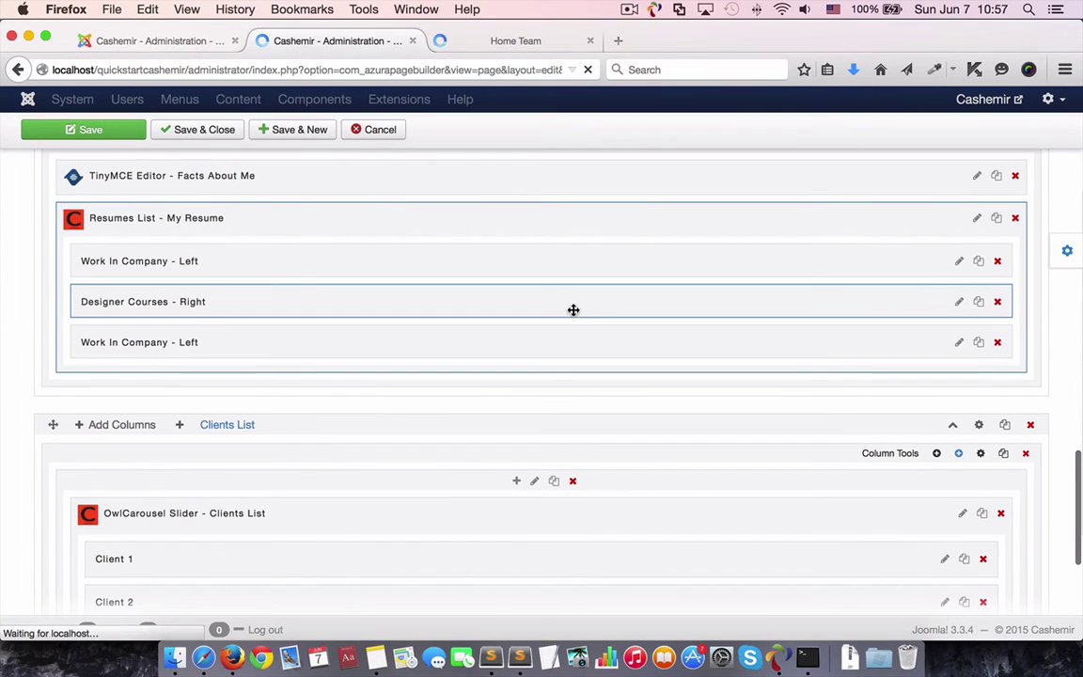
- Find the Resume section and examine the settings and content of its first Work in company - Left item, then close them
scroll(512, 352, "down", 10)
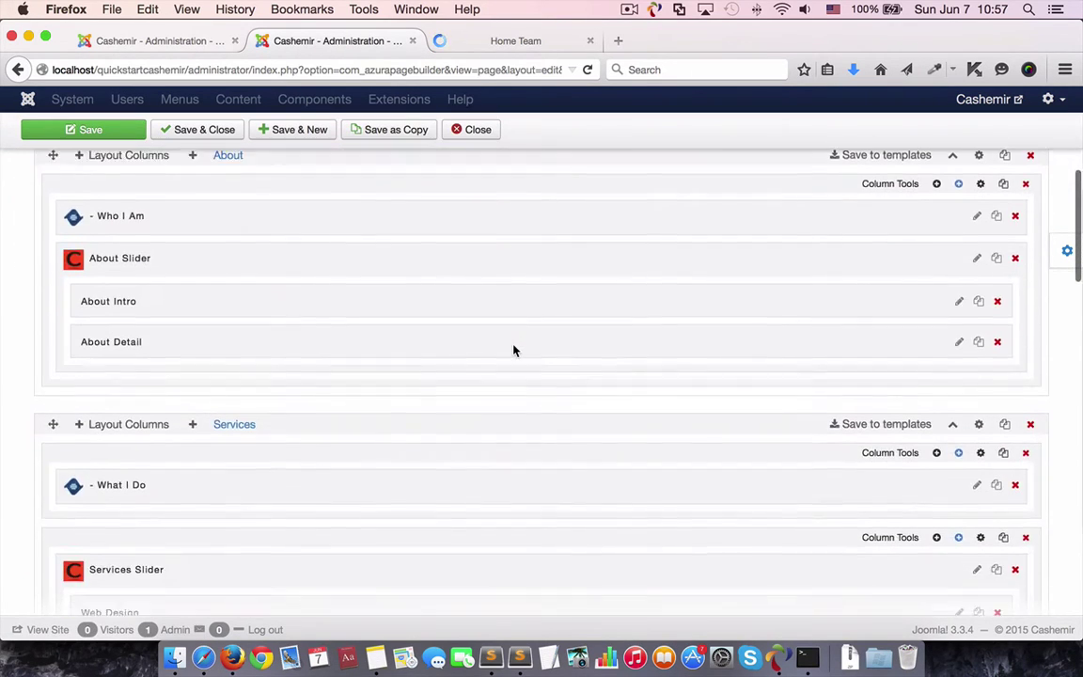
scroll(513, 350, "down", 3)
left_click_drag(1077, 272, 1079, 491)
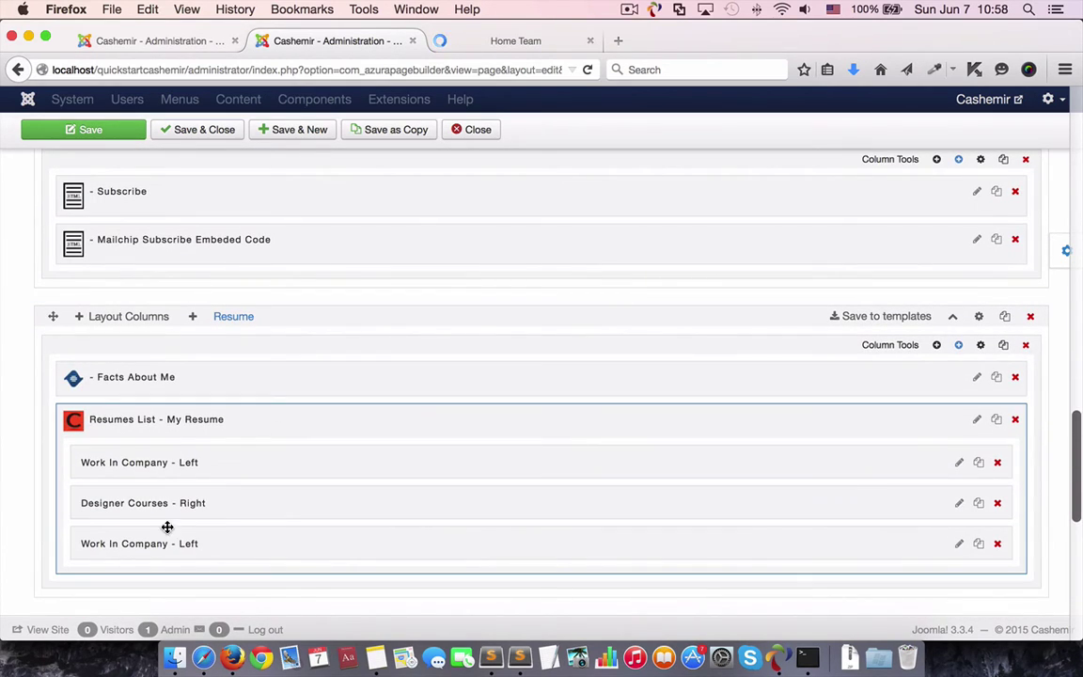
left_click(960, 465)
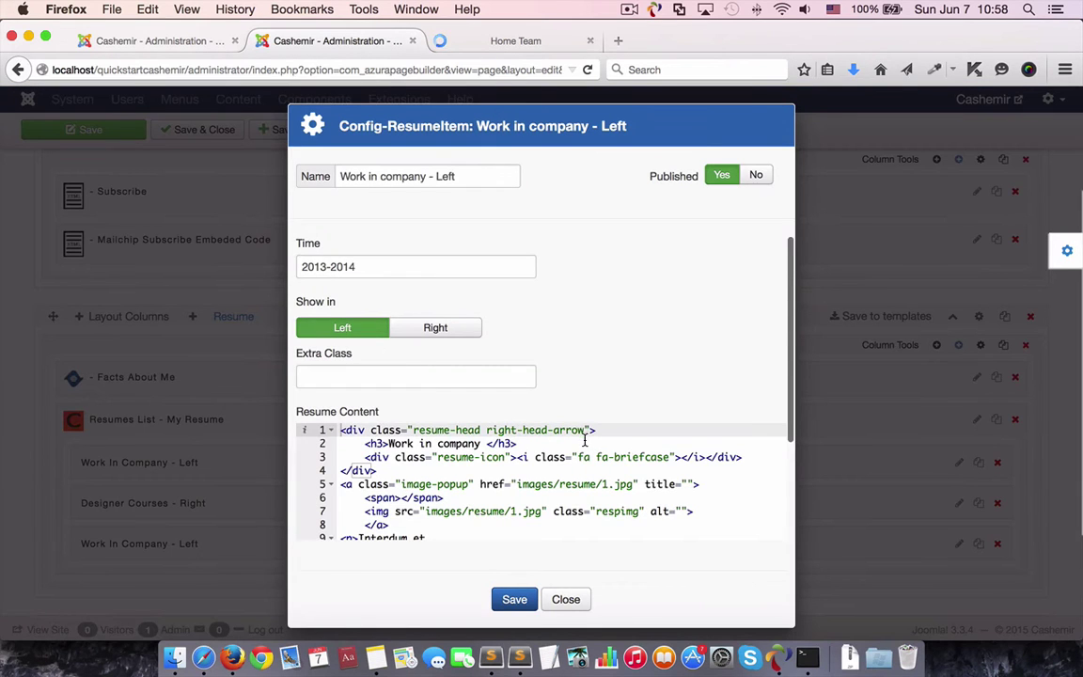
left_click(584, 441)
scroll(585, 440, "down", 3)
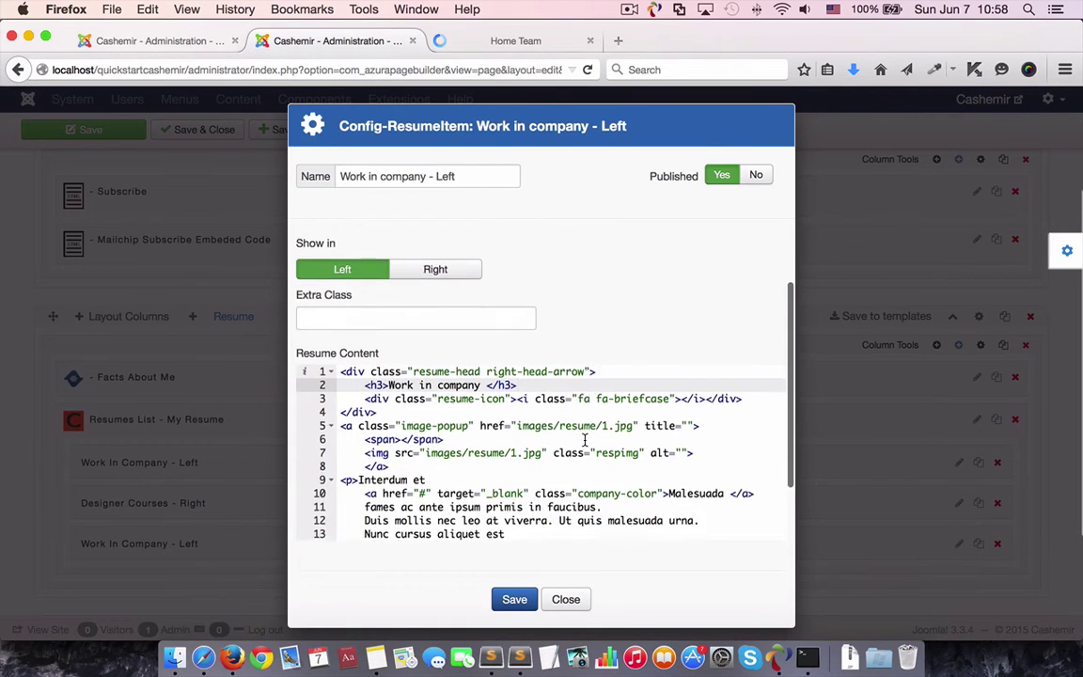
scroll(583, 404, "up", 2)
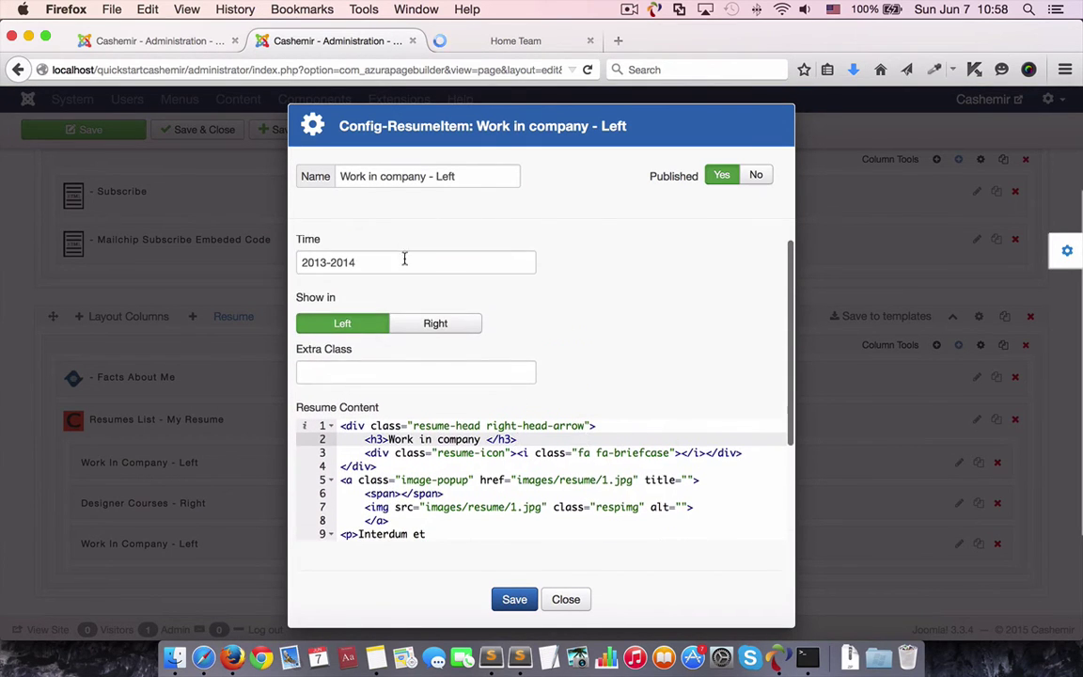
left_click(566, 600)
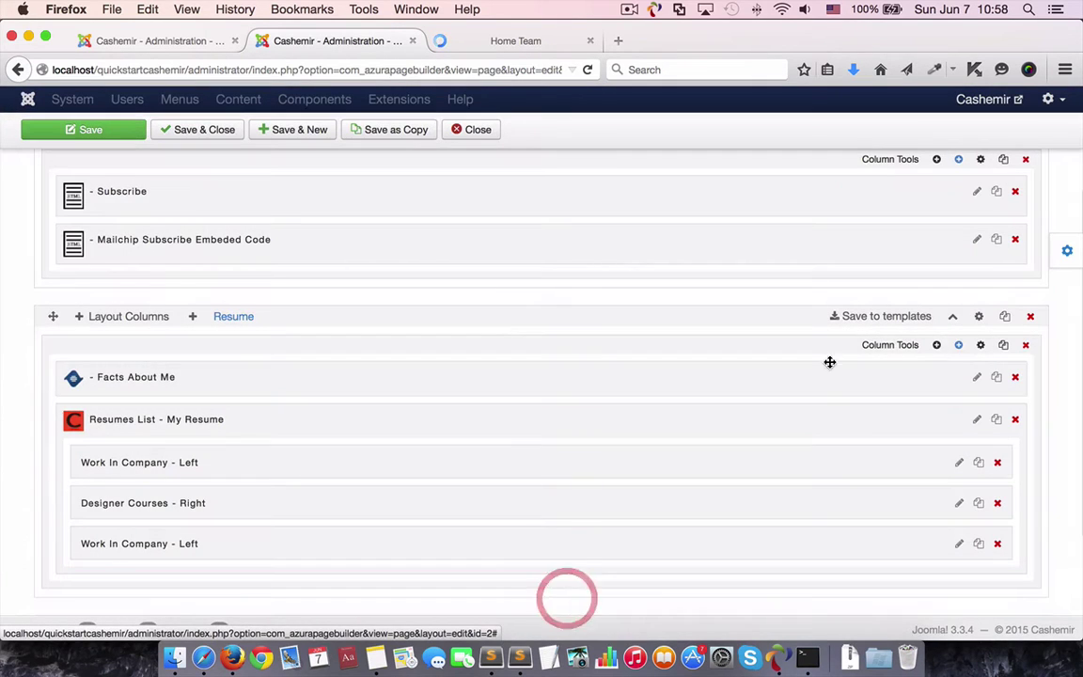
- Save the Resume section as a template named Resume Section and check for it among the saved section element templates
left_click(881, 321)
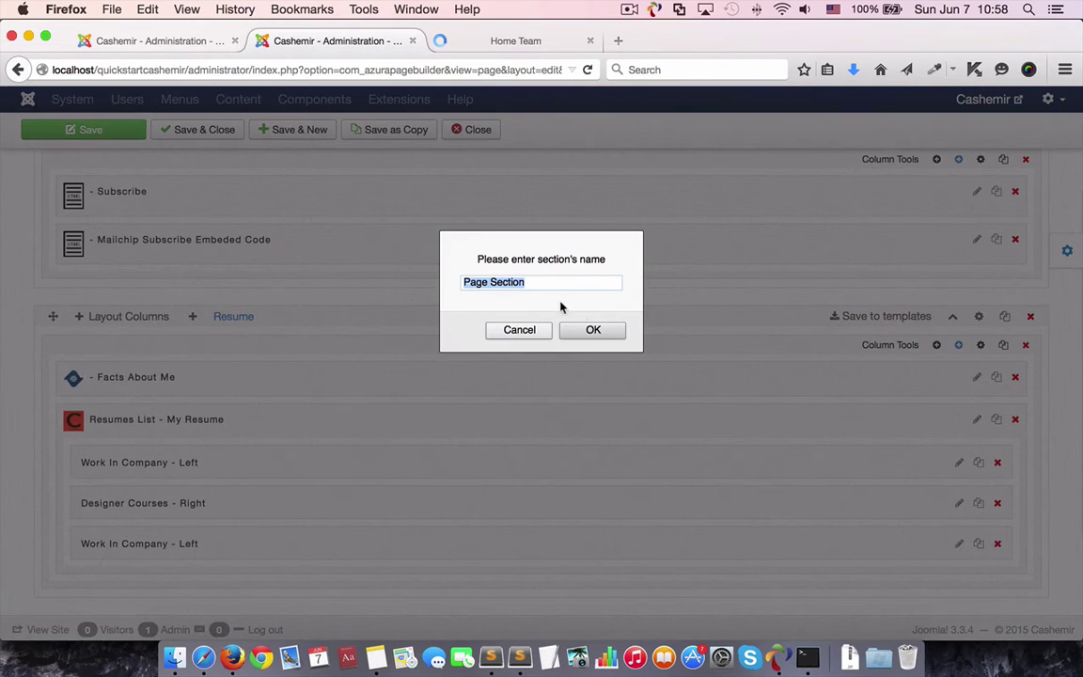
type("Resum")
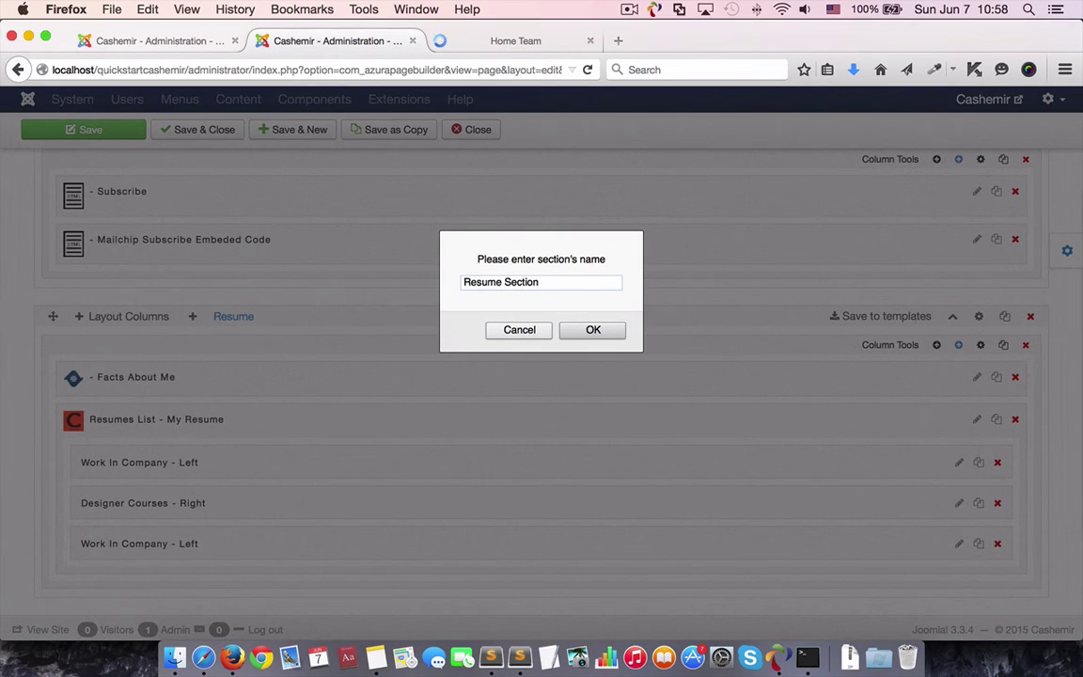
left_click(594, 330)
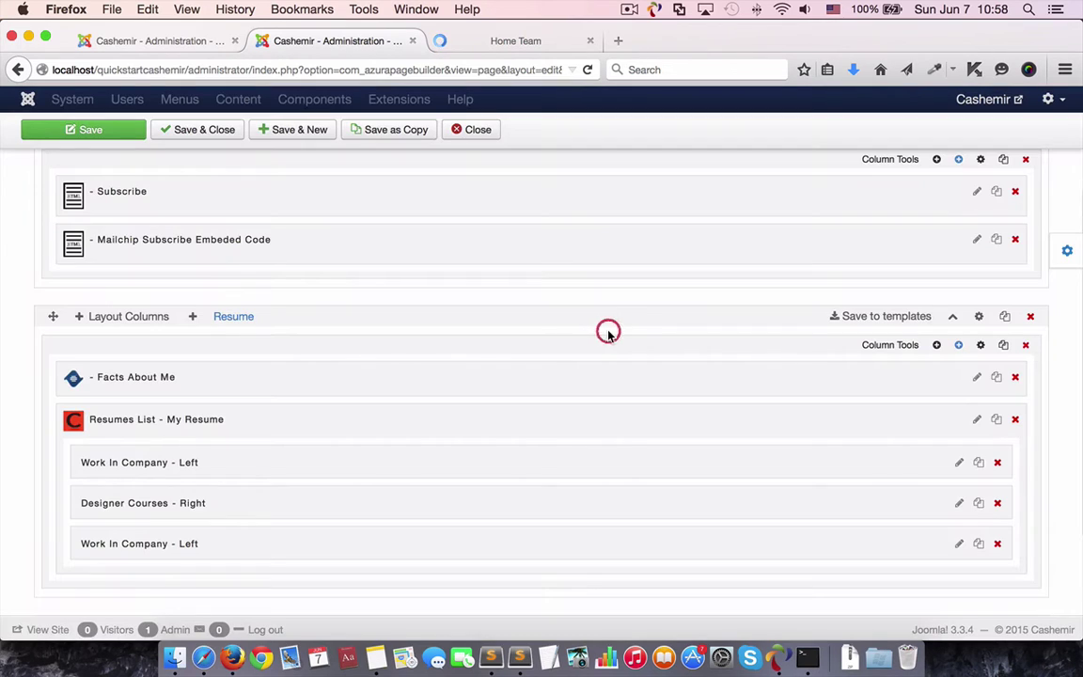
scroll(870, 350, "up", 10)
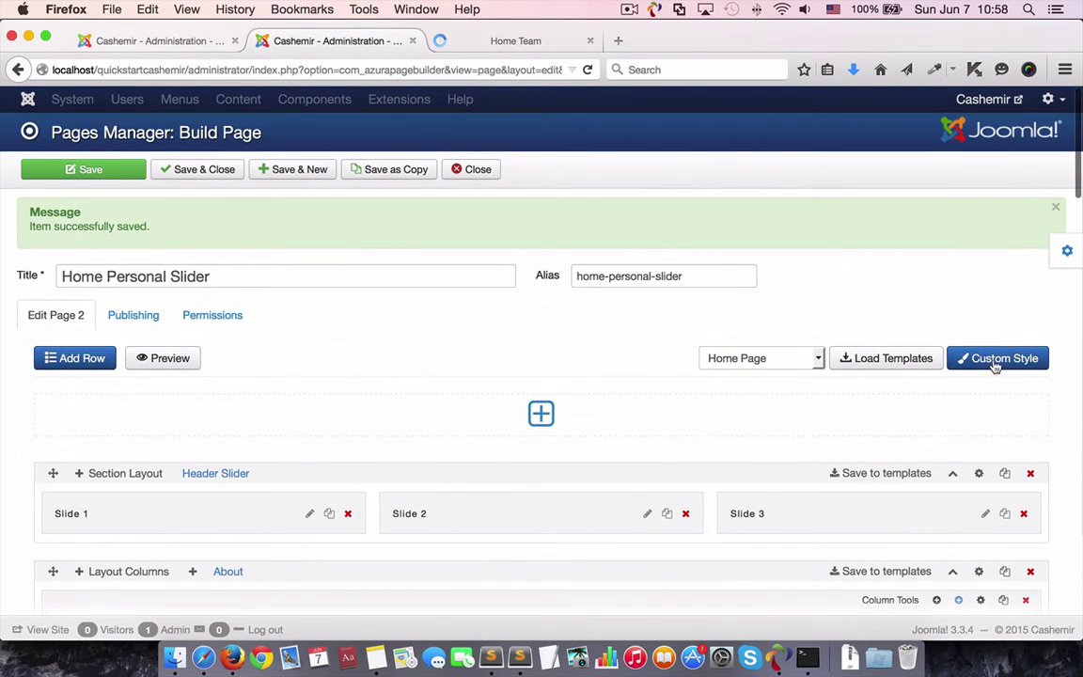
left_click(898, 359)
left_click(499, 207)
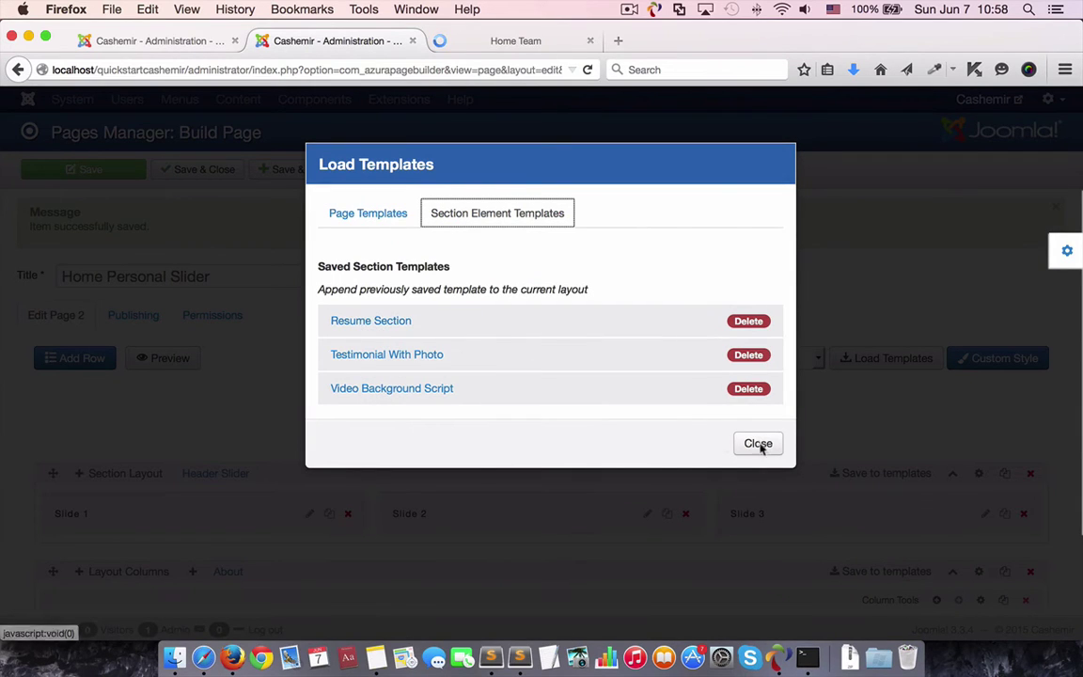
left_click(759, 444)
- Close this page, open the Home Team Slider page and append the saved Resume Section template to it
left_click(475, 174)
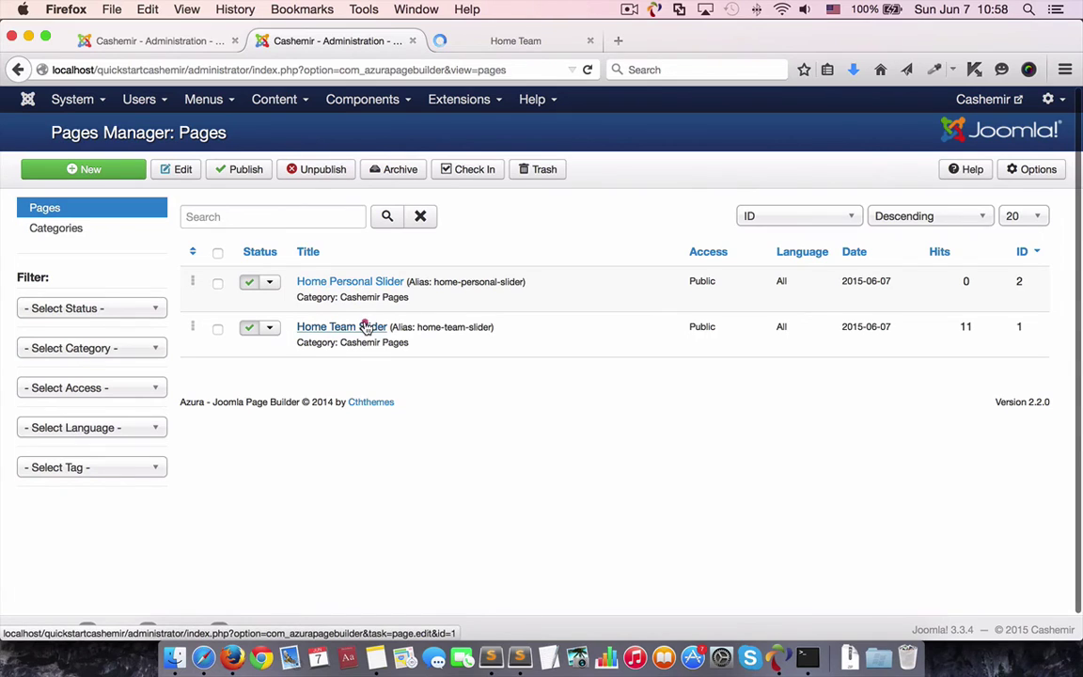
left_click(366, 326)
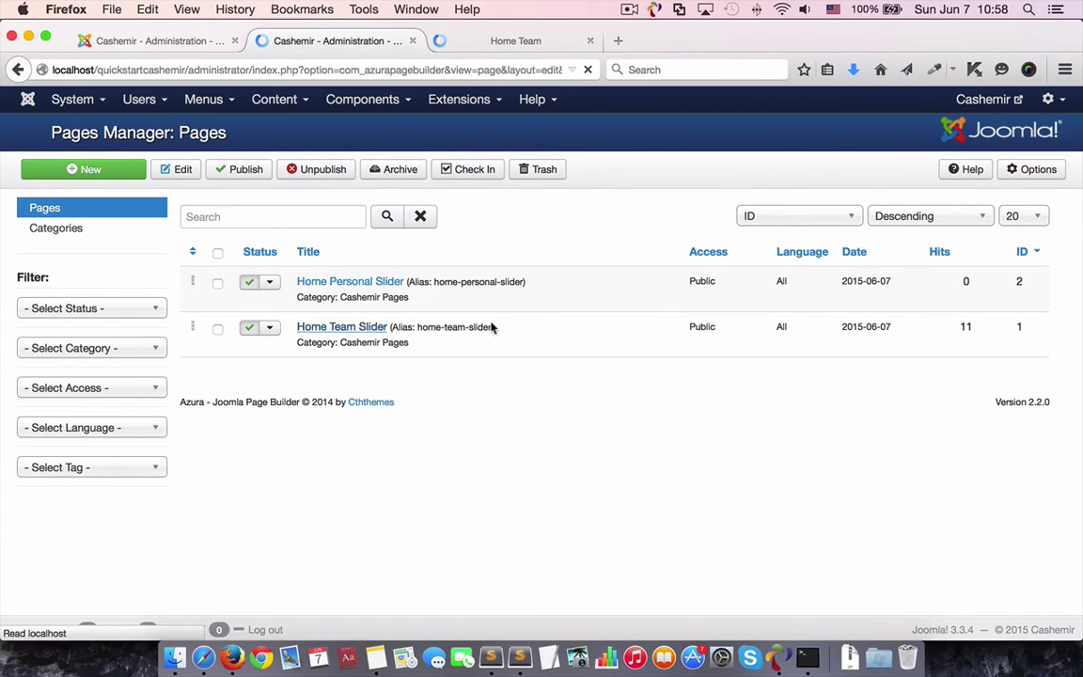
left_click(867, 299)
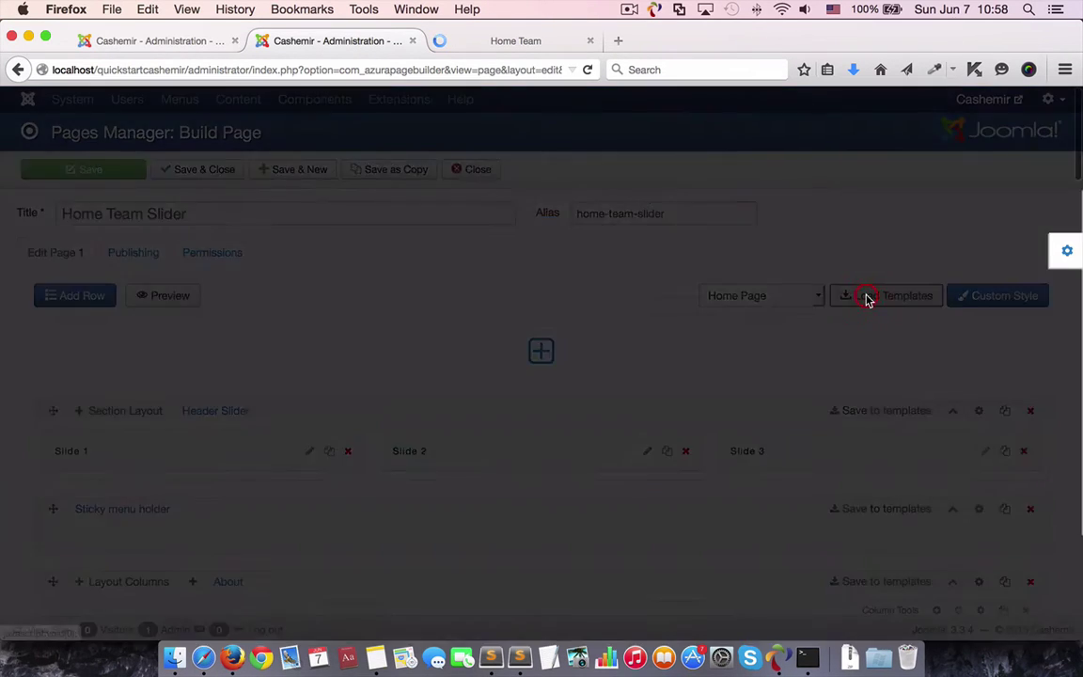
left_click(491, 214)
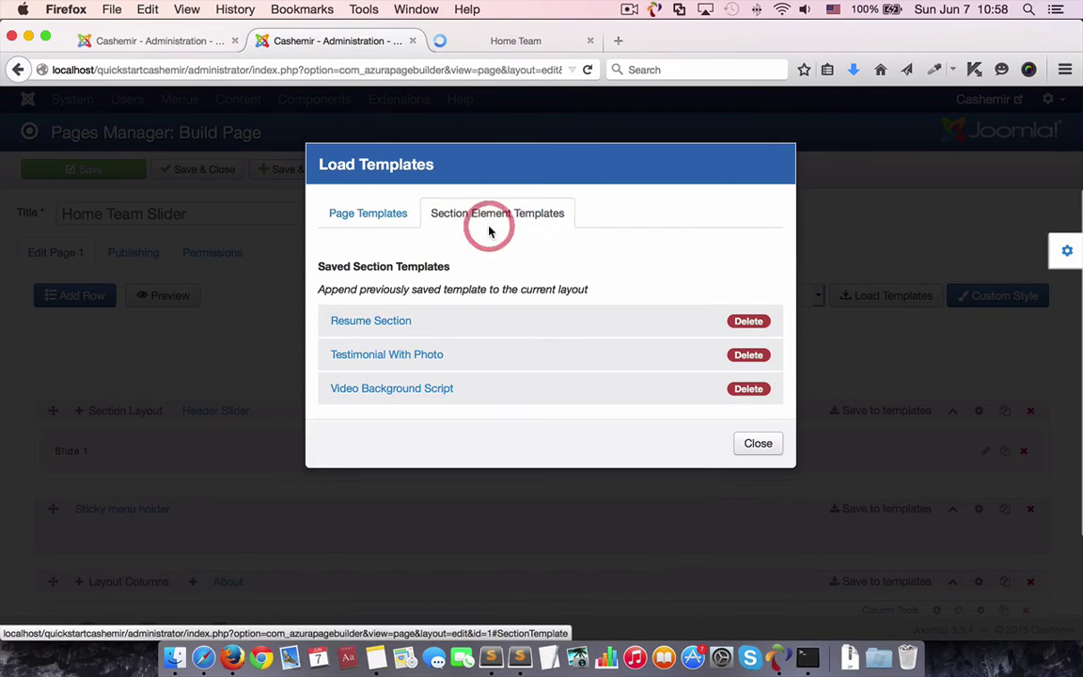
left_click(379, 322)
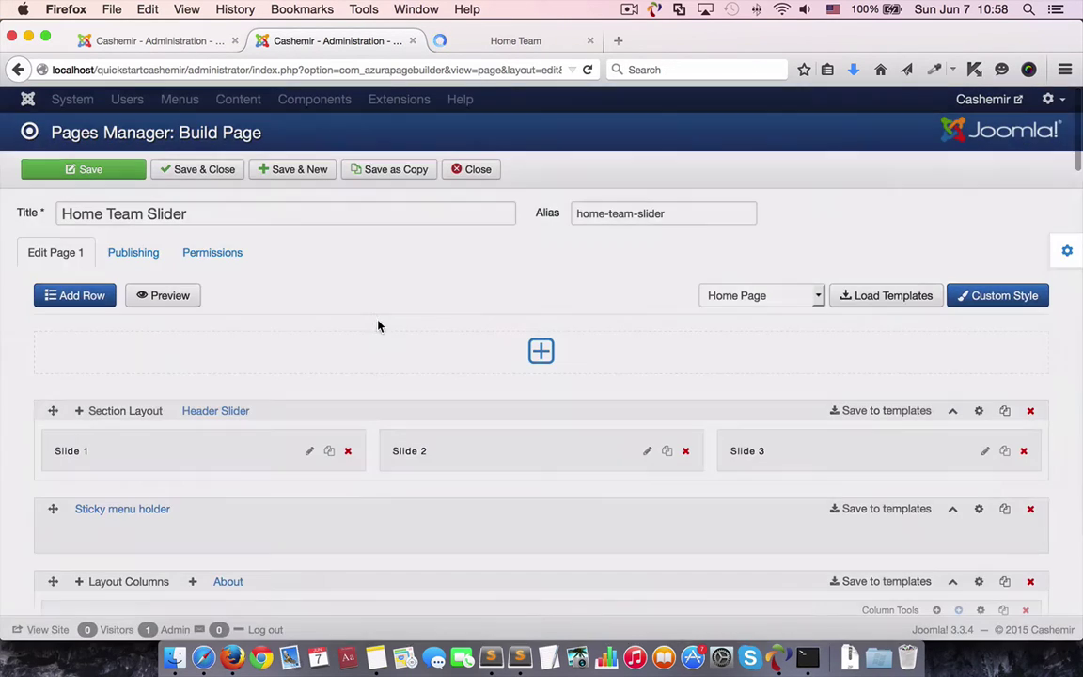
- Move the appended Resume section from the end of the page to directly below the Prices section
scroll(612, 302, "down", 5)
scroll(612, 302, "down", 15)
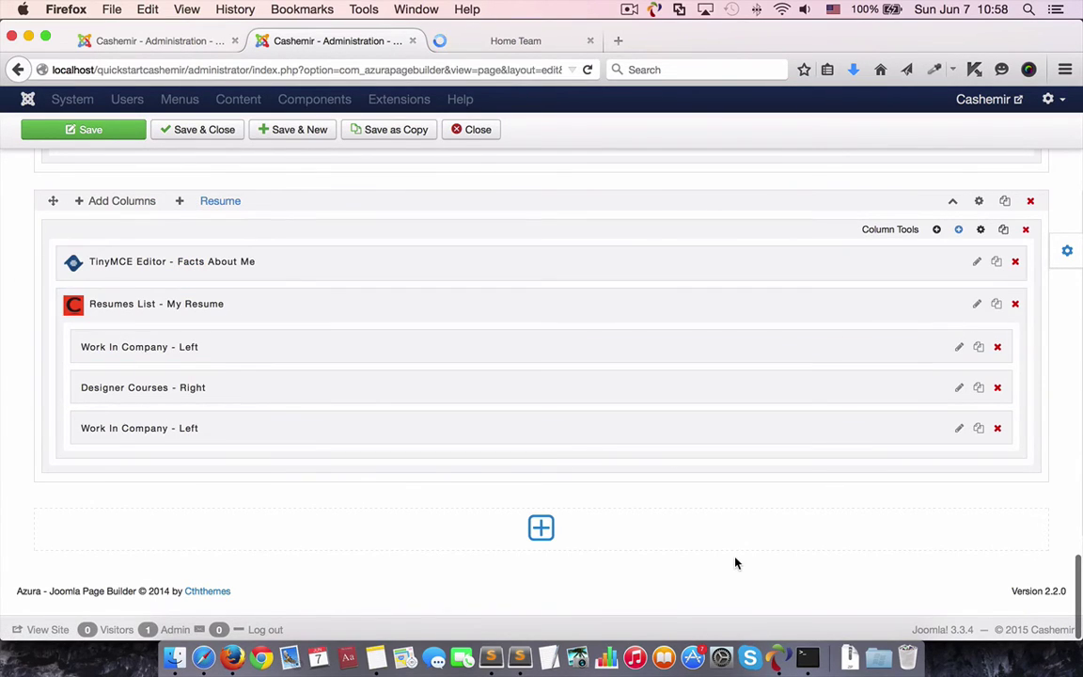
scroll(737, 561, "up", 5)
left_click_drag(339, 483, 396, 218)
scroll(423, 311, "up", 10)
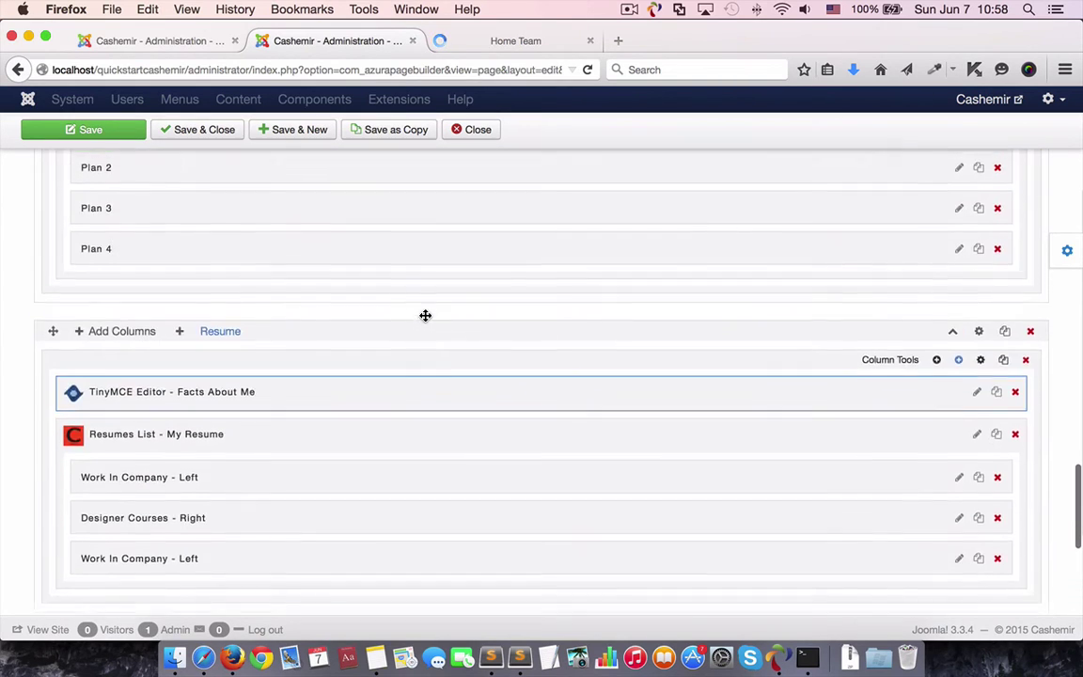
scroll(427, 338, "down", 4)
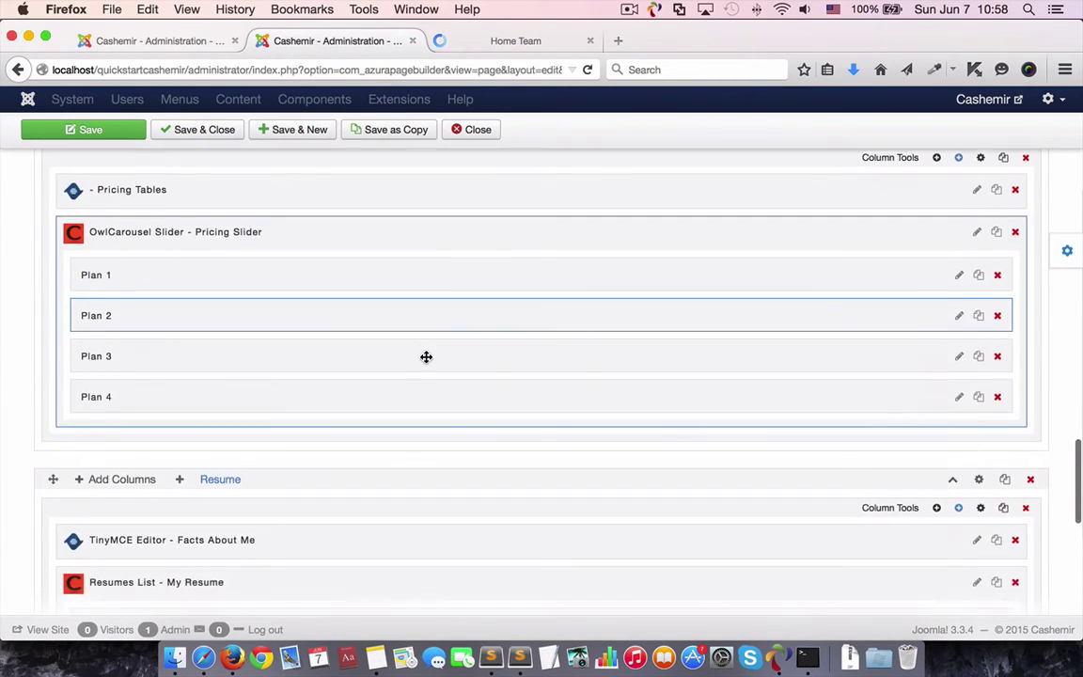
- Save the Home Team Slider page and reload the site's home page
left_click(114, 137)
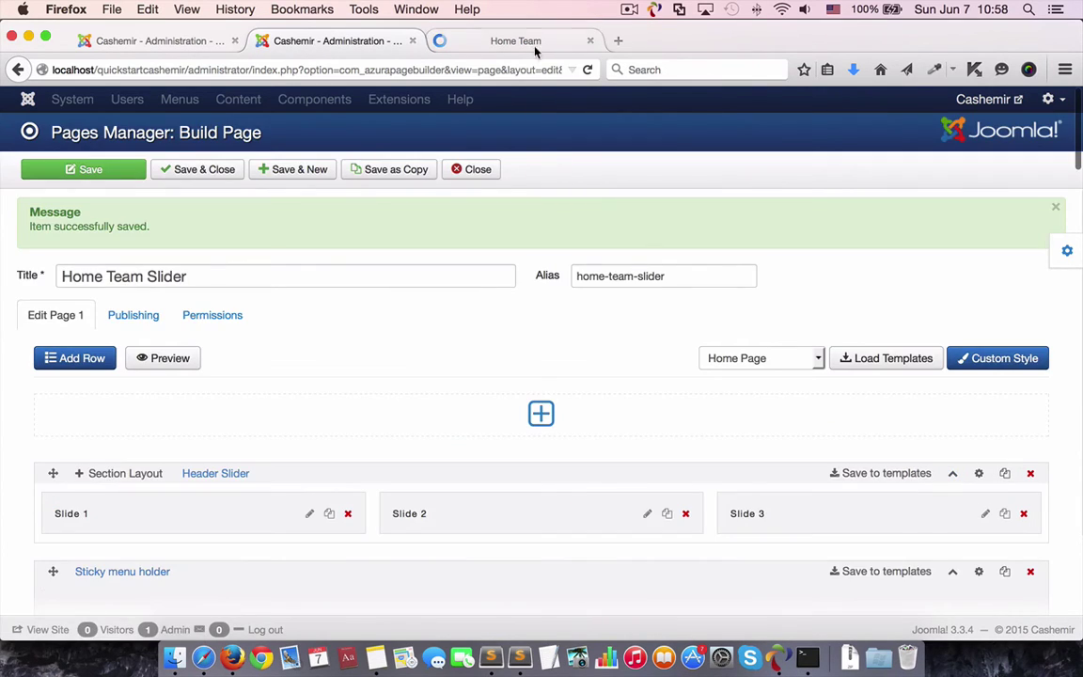
left_click(534, 43)
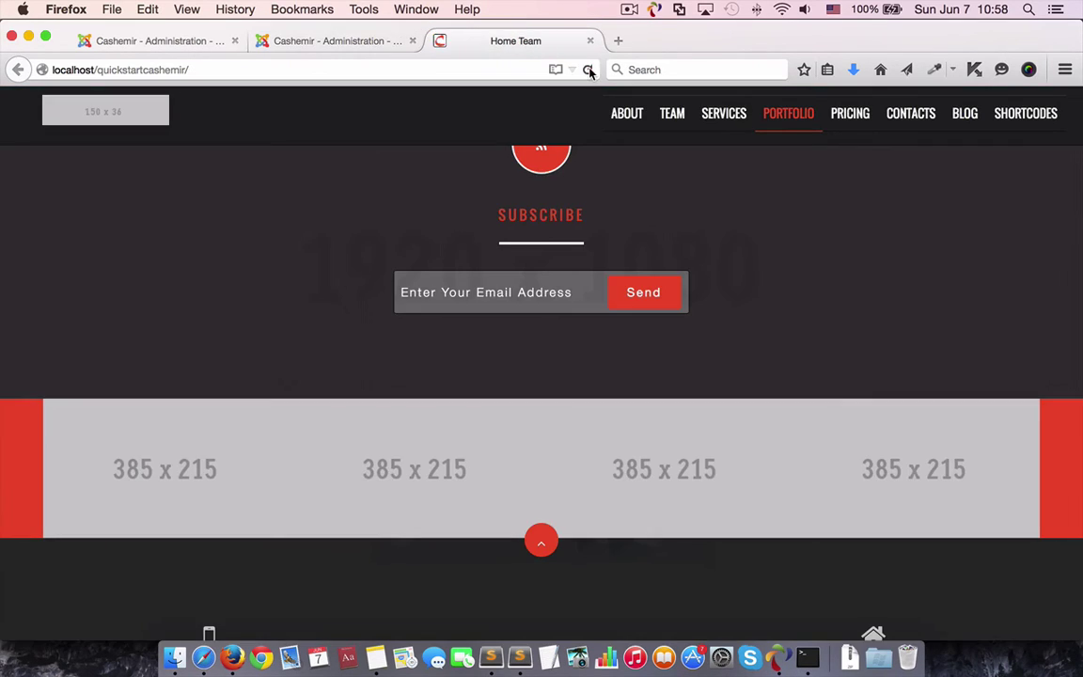
left_click(588, 70)
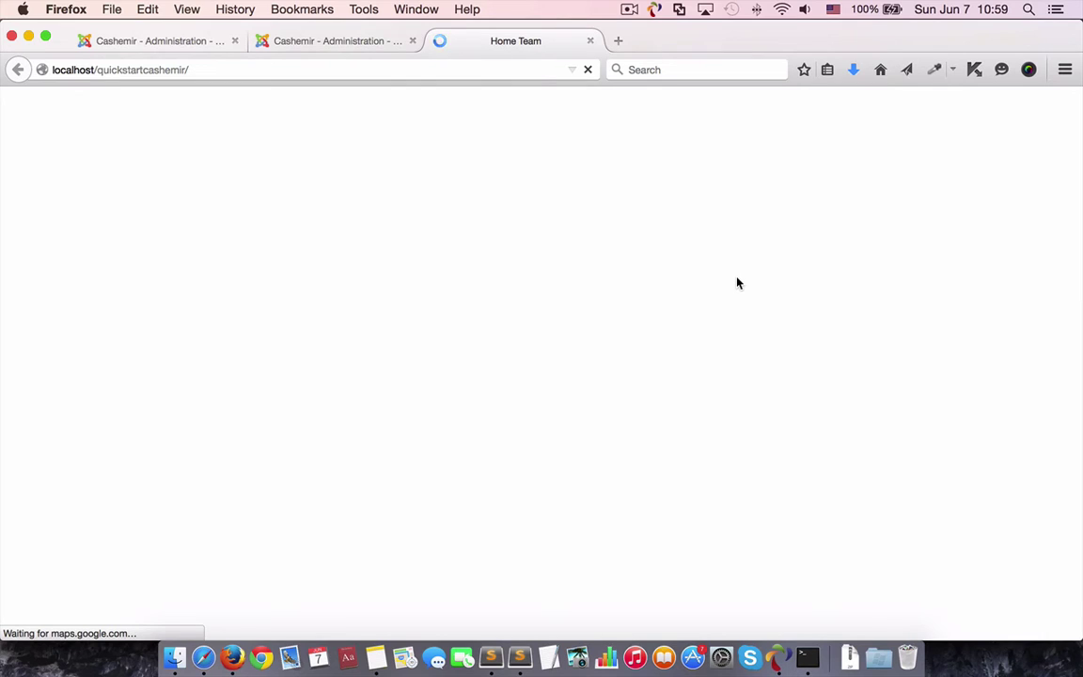
- Close the Home Team Slider page and save the Footer-Gmap module with its menu assignment set to No pages
left_click(303, 42)
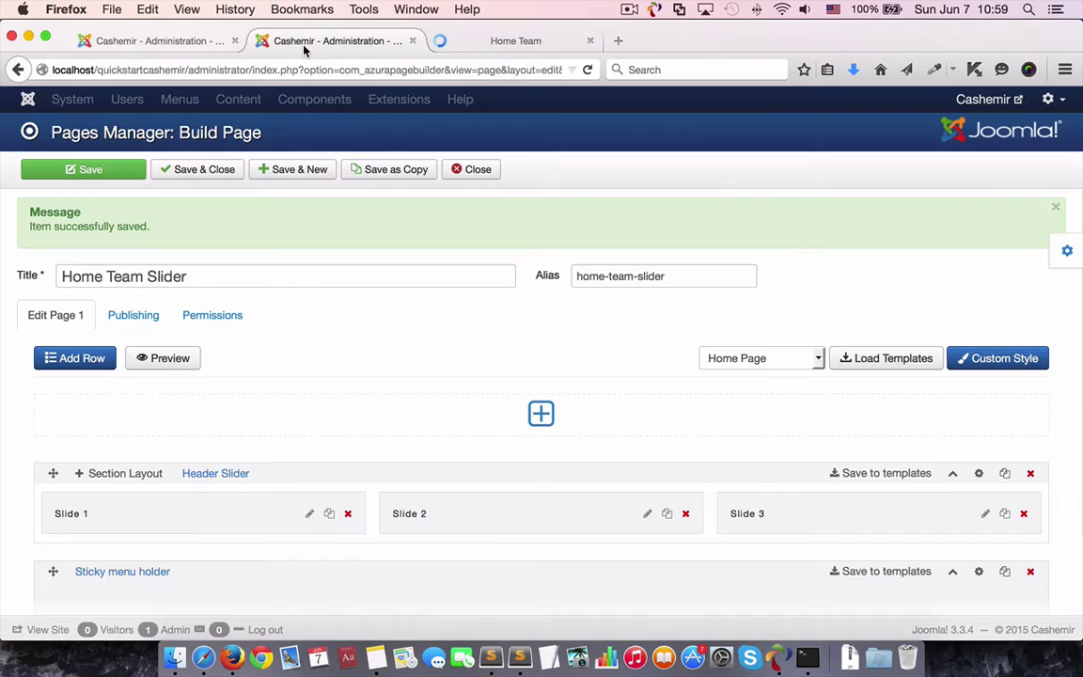
left_click(464, 169)
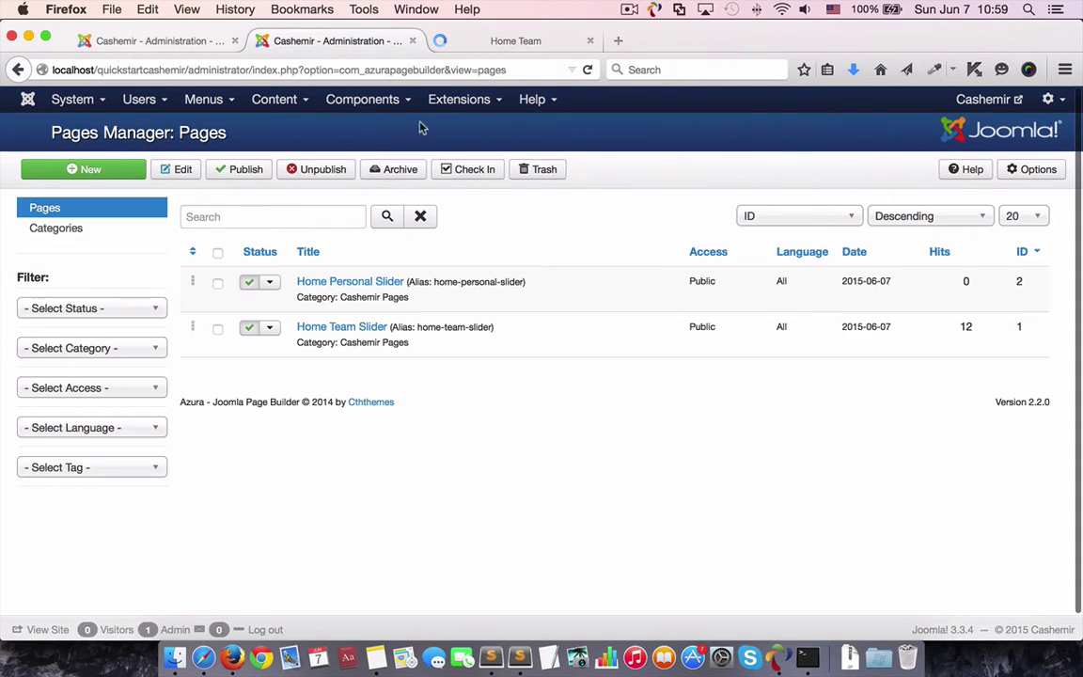
mouse_move(453, 100)
left_click(456, 167)
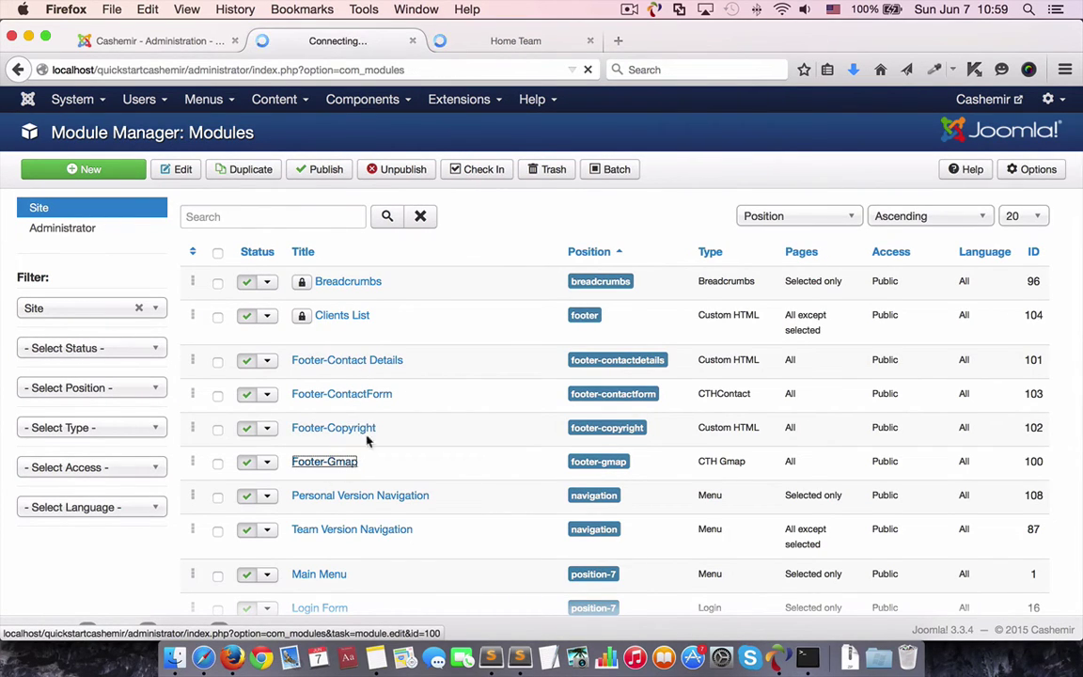
left_click(137, 260)
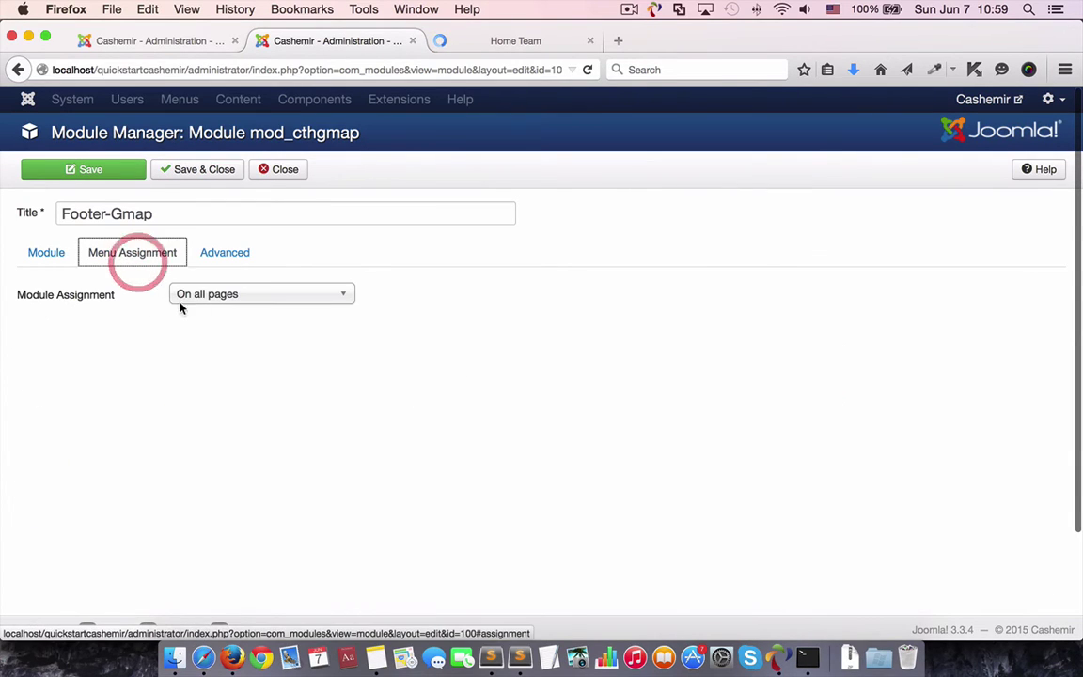
left_click(193, 296)
left_click(200, 334)
left_click(198, 167)
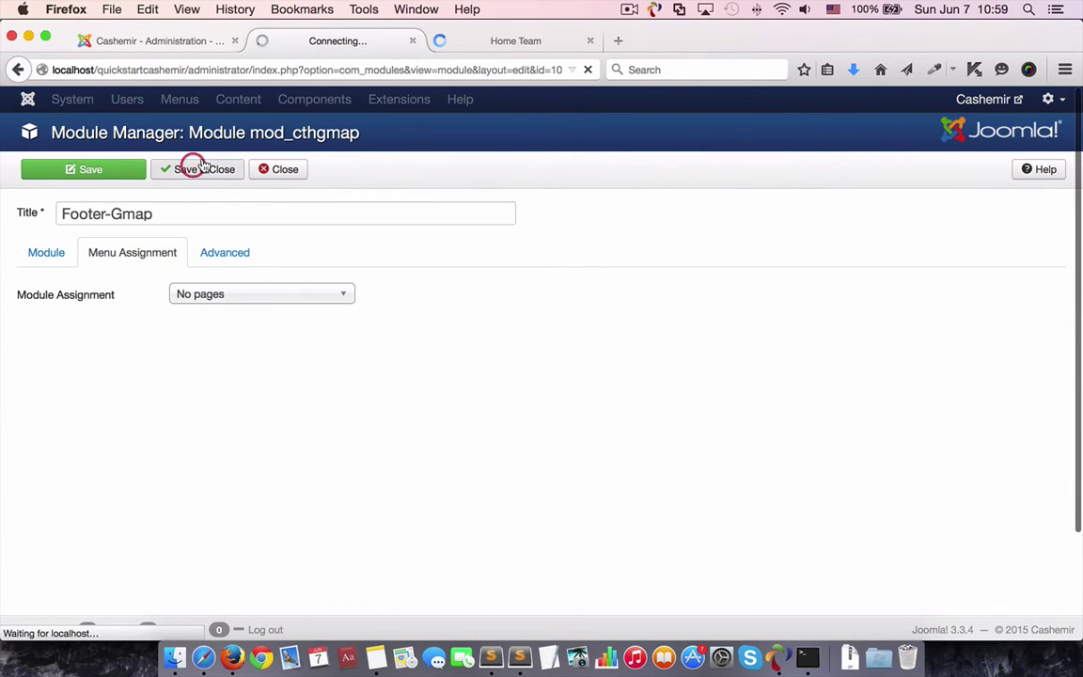
- Examine the Resume section on the site's home page, from its heading down to the download button and clients strip
left_click(515, 41)
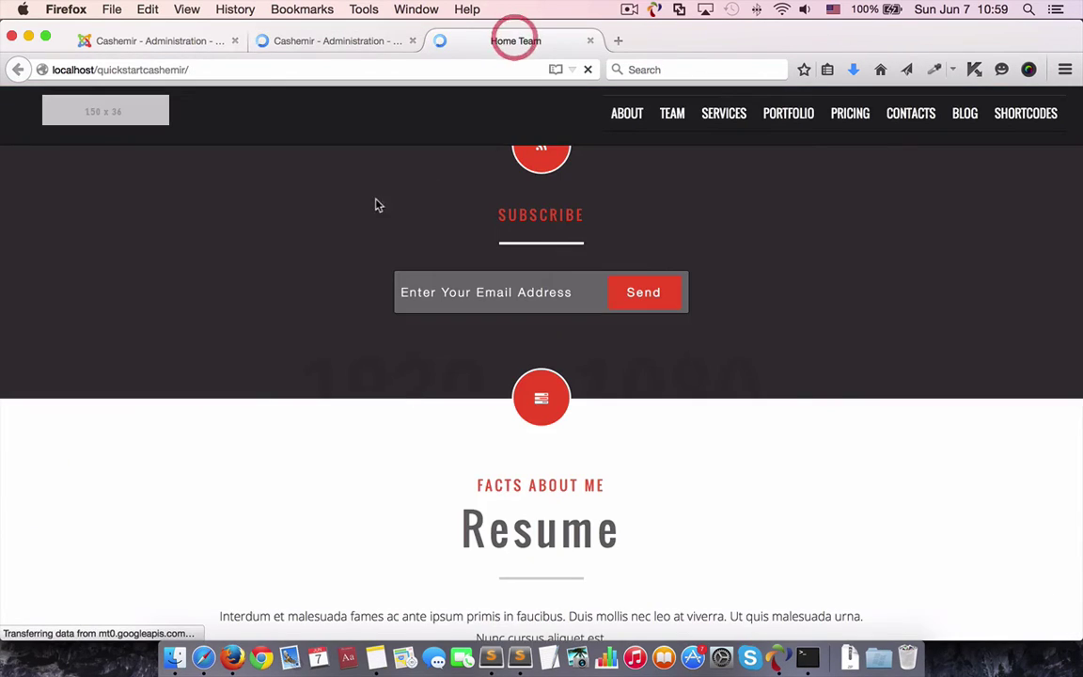
left_click(588, 70)
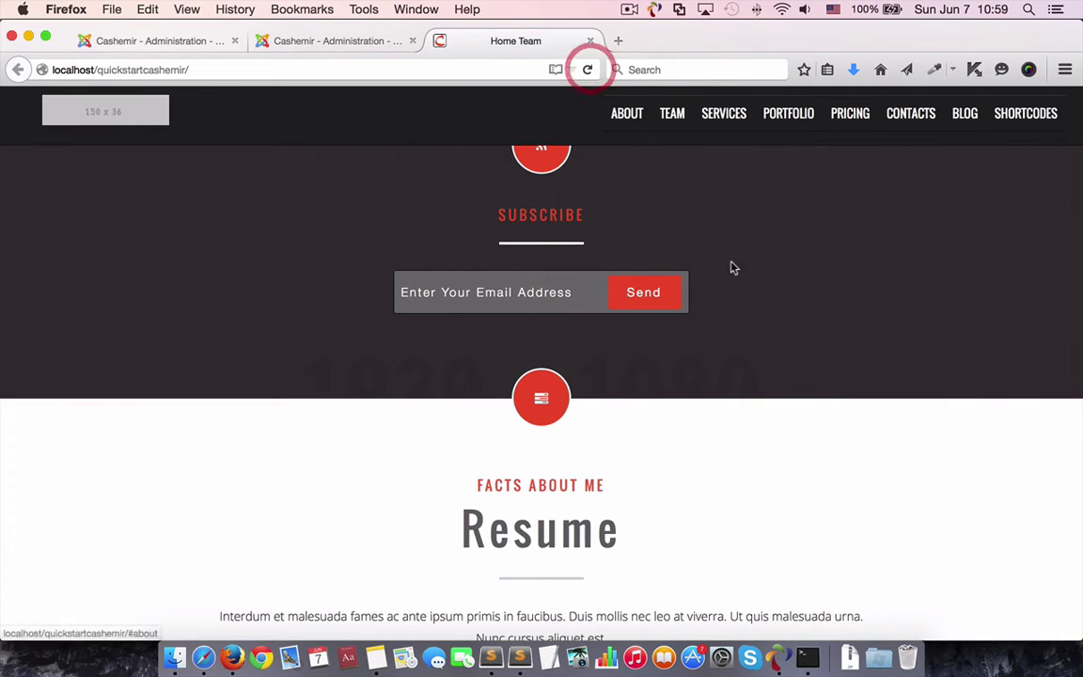
scroll(769, 317, "down", 5)
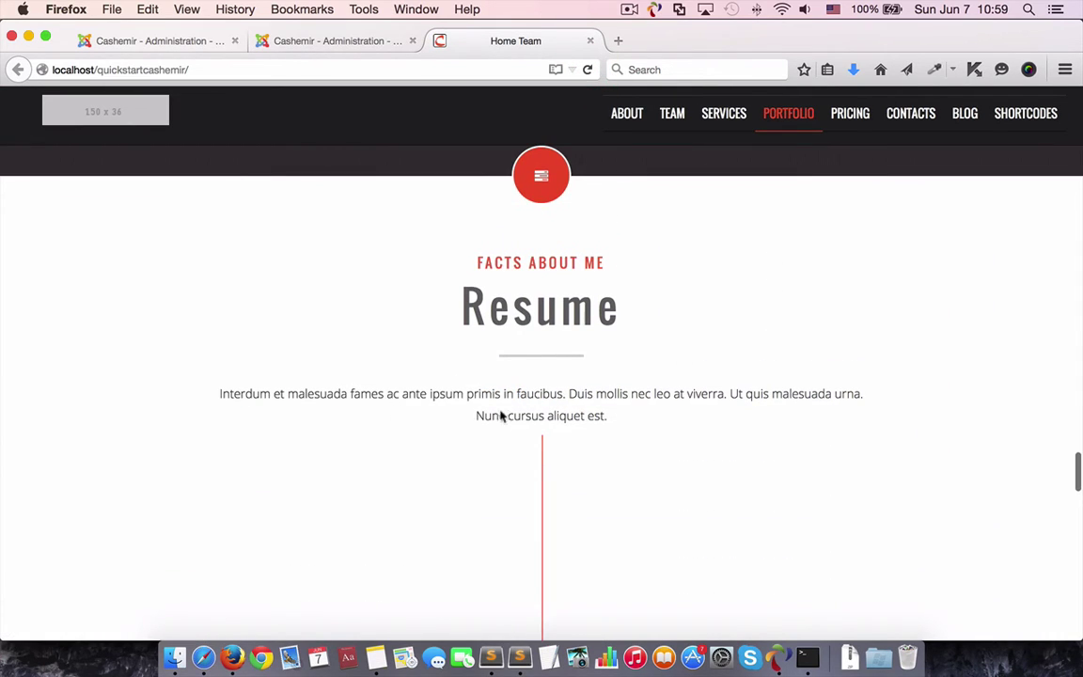
scroll(708, 424, "down", 5)
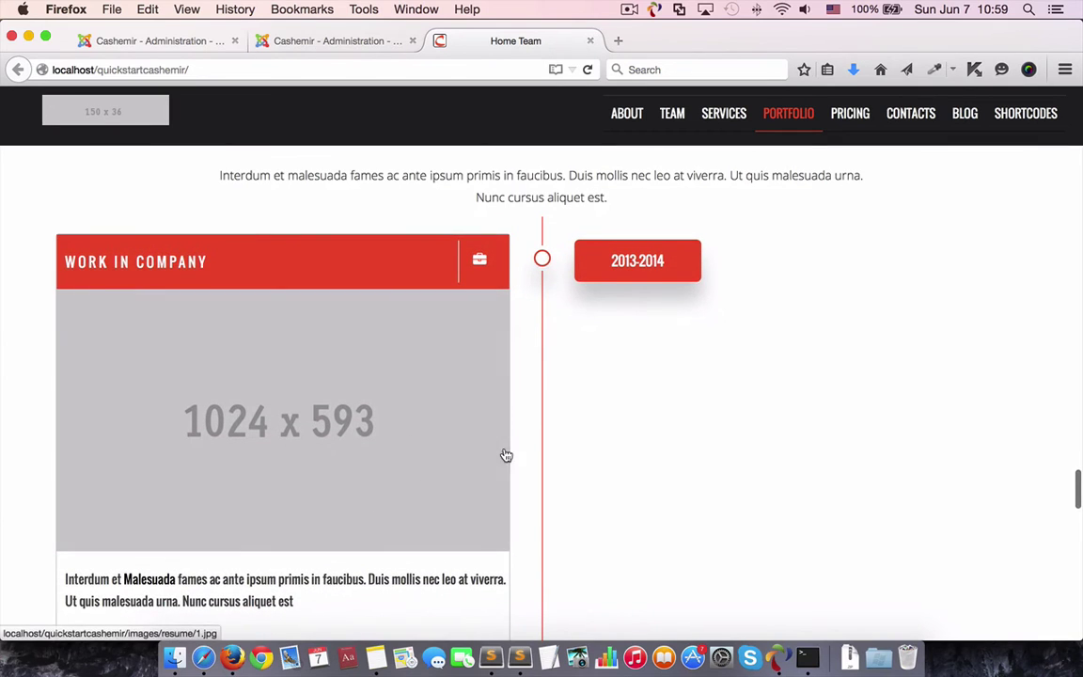
scroll(830, 415, "down", 15)
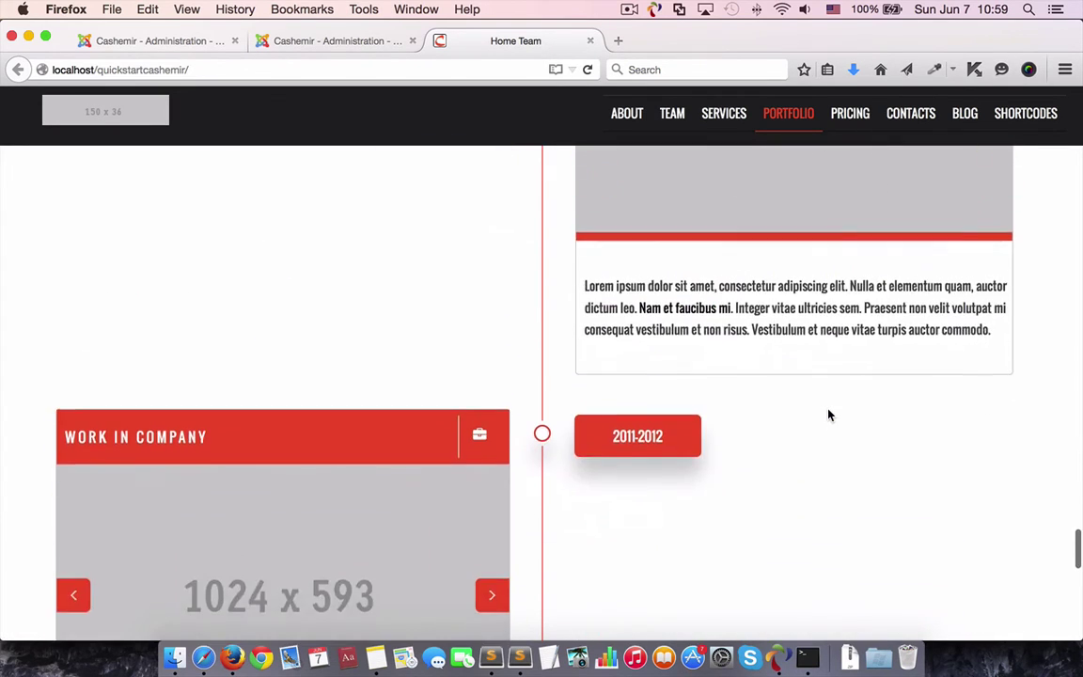
scroll(830, 415, "down", 15)
scroll(830, 416, "up", 5)
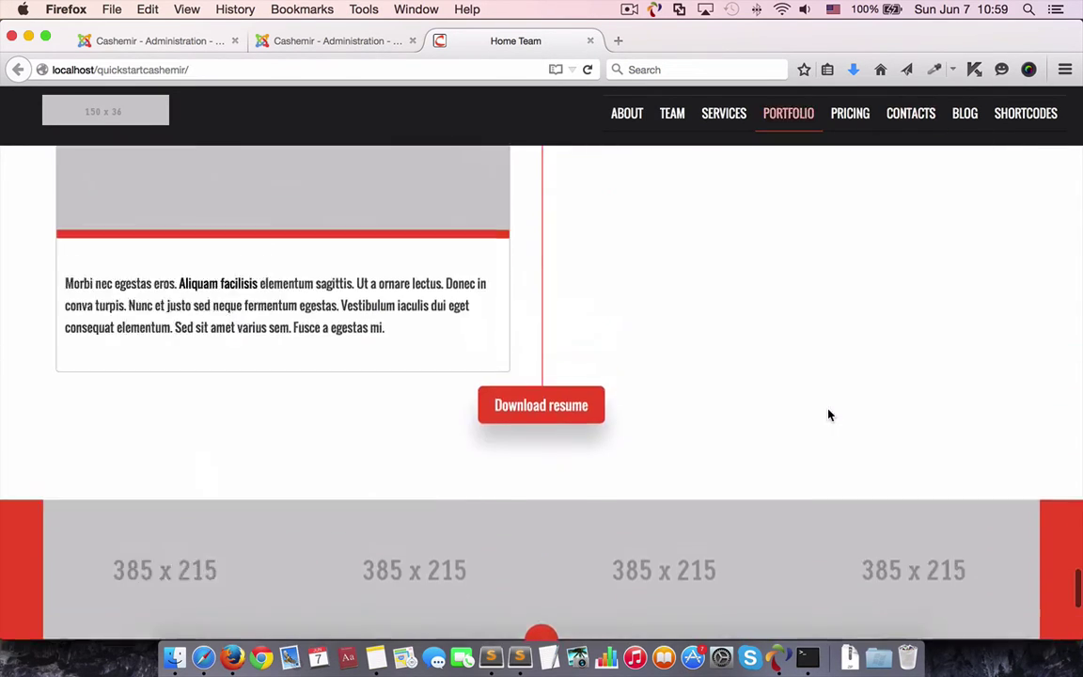
scroll(829, 416, "up", 15)
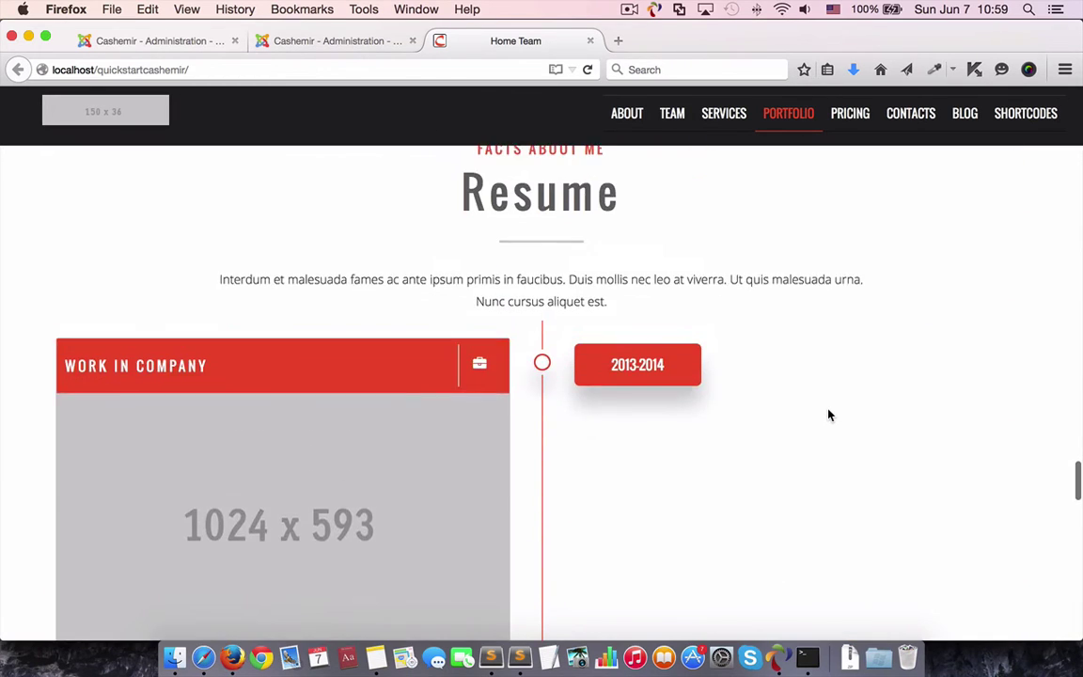
scroll(829, 416, "up", 3)
scroll(829, 415, "down", 5)
- Reopen the Home Team Slider page for editing in Azura Page Builder
left_click(330, 47)
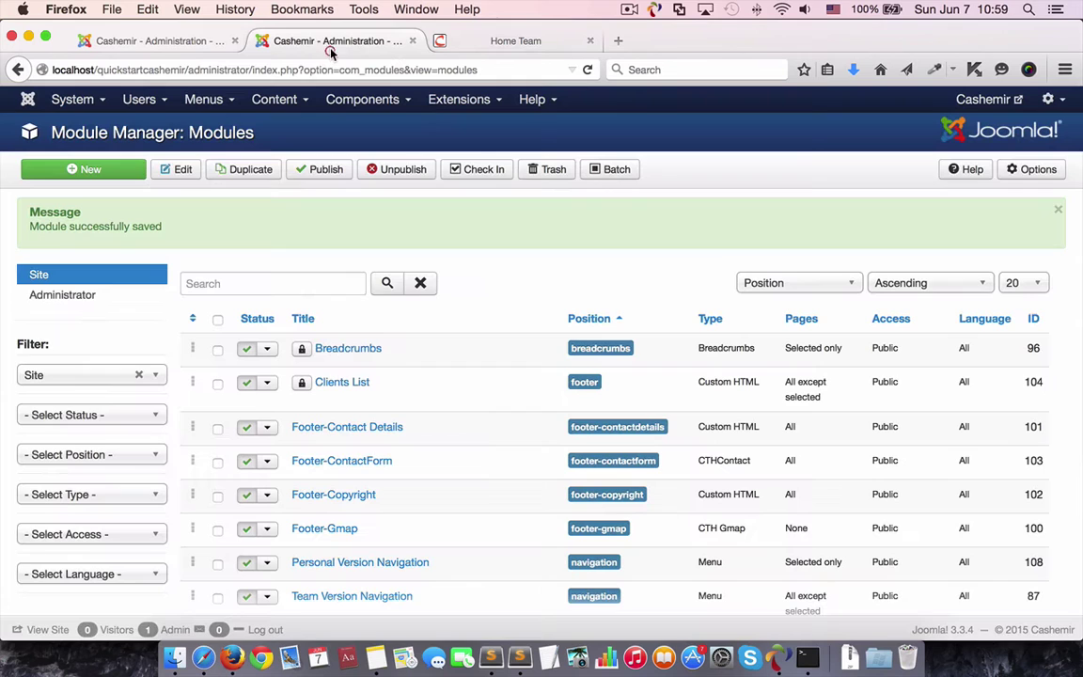
left_click(362, 98)
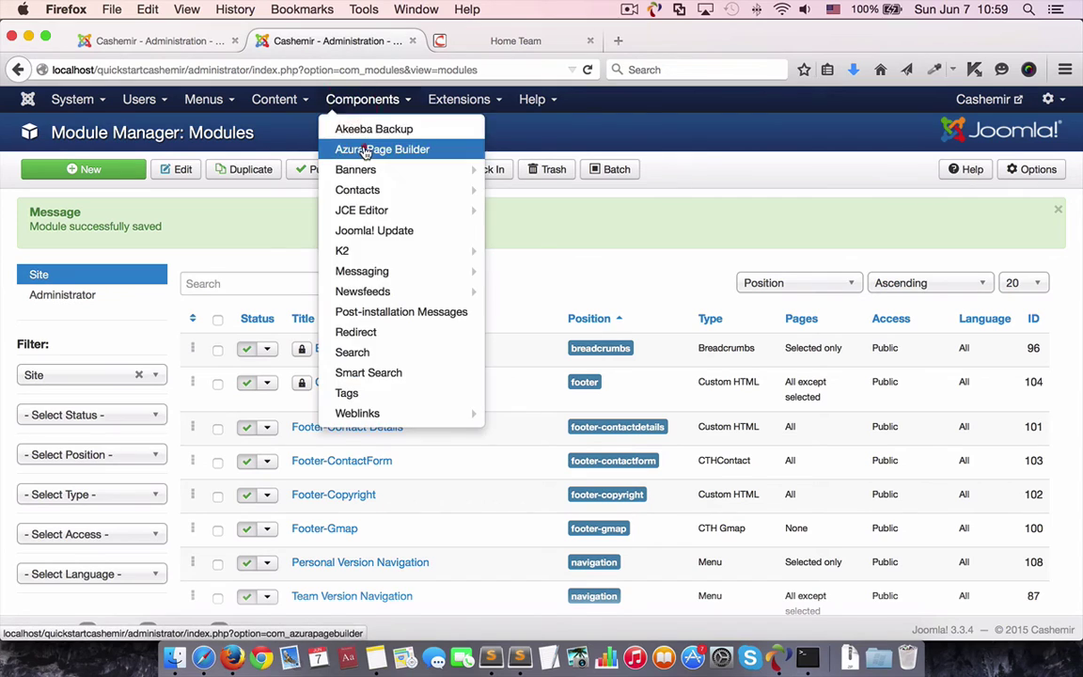
left_click(381, 148)
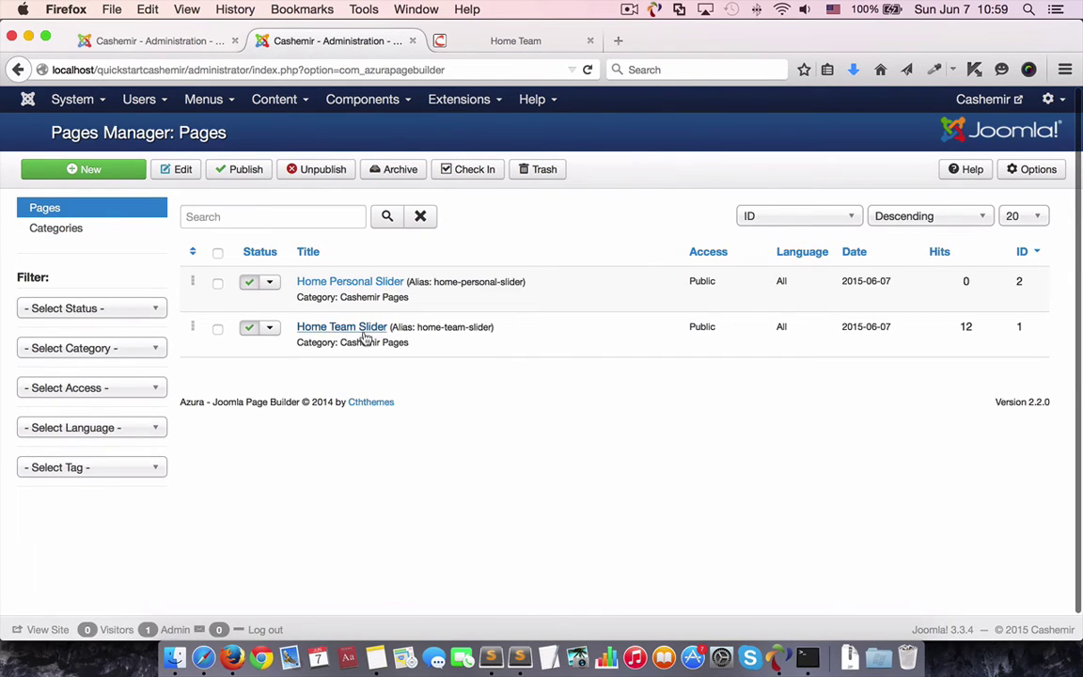
left_click(365, 331)
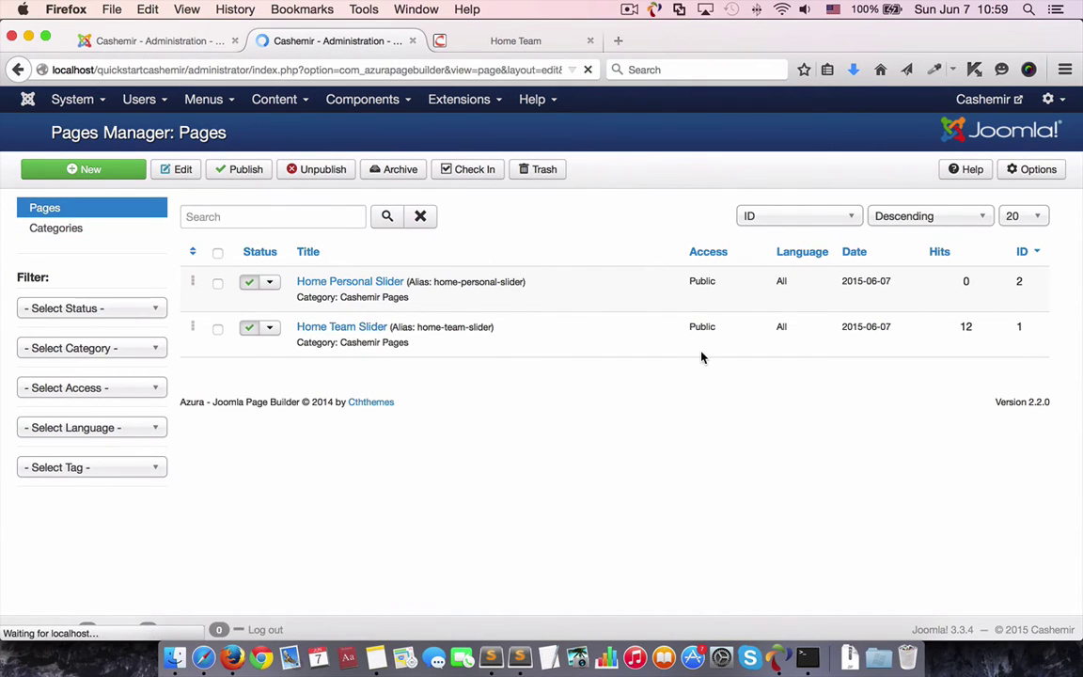
- Clear the Download Resume Link of the My Resume list in the Resume section and save the change
scroll(701, 358, "down", 15)
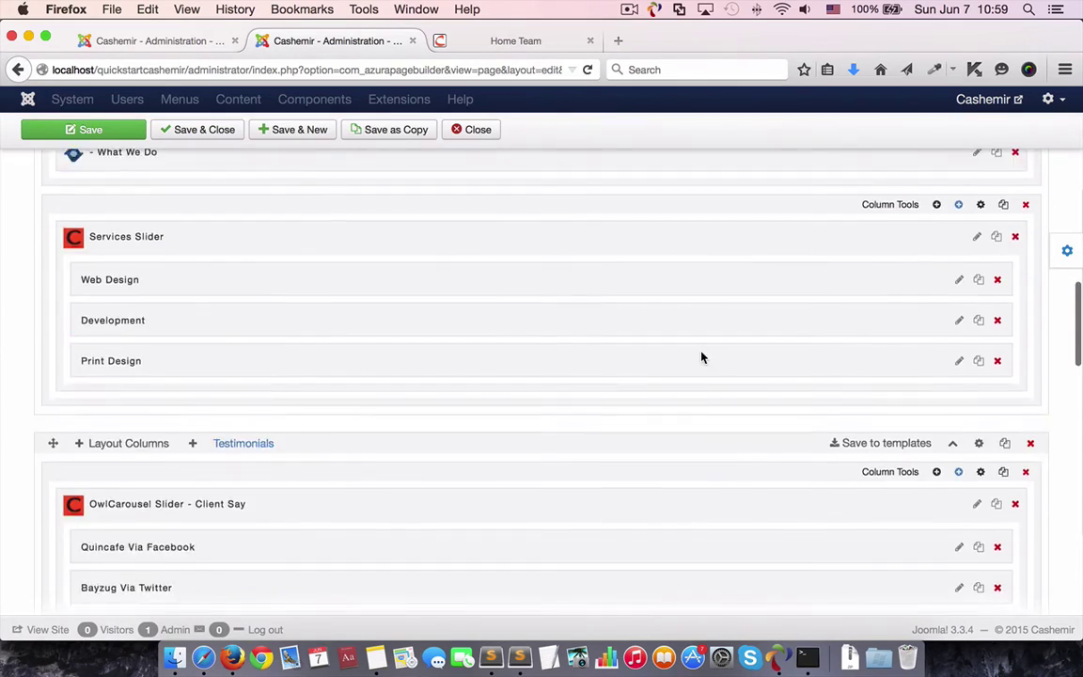
scroll(701, 357, "down", 10)
scroll(701, 355, "up", 5)
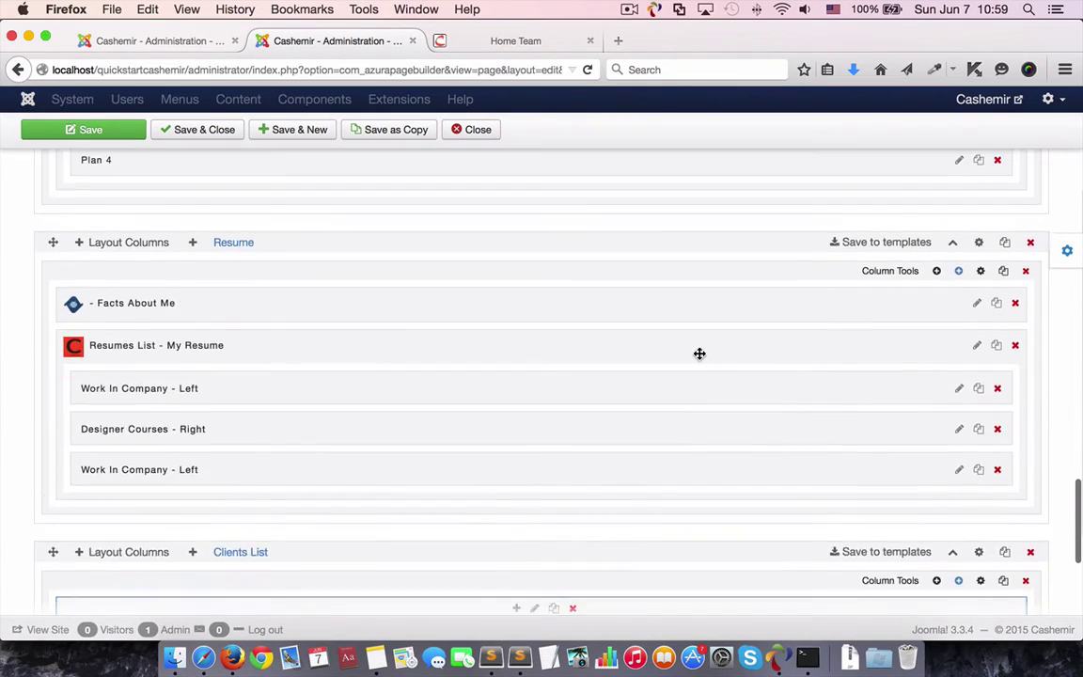
scroll(699, 353, "up", 2)
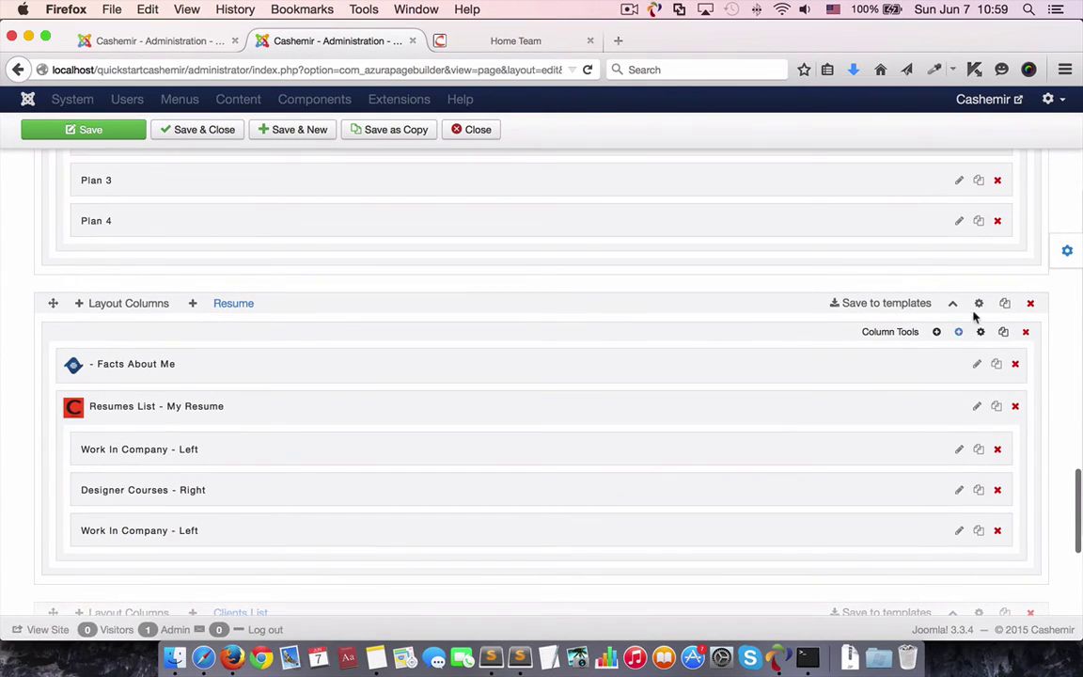
left_click(975, 407)
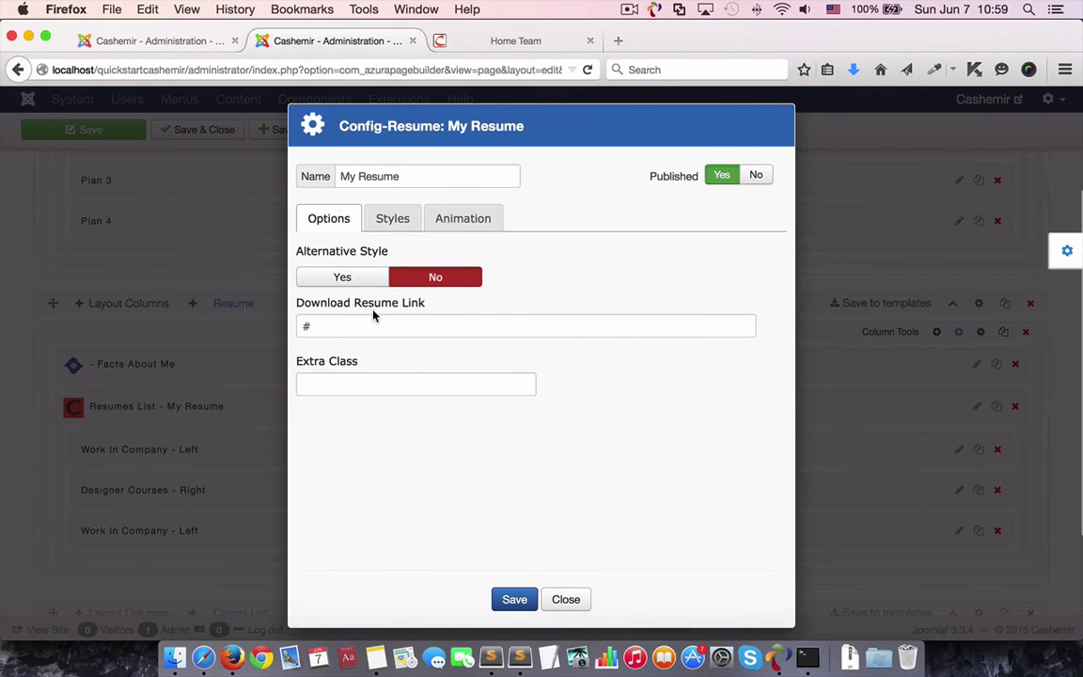
left_click_drag(376, 326, 256, 317)
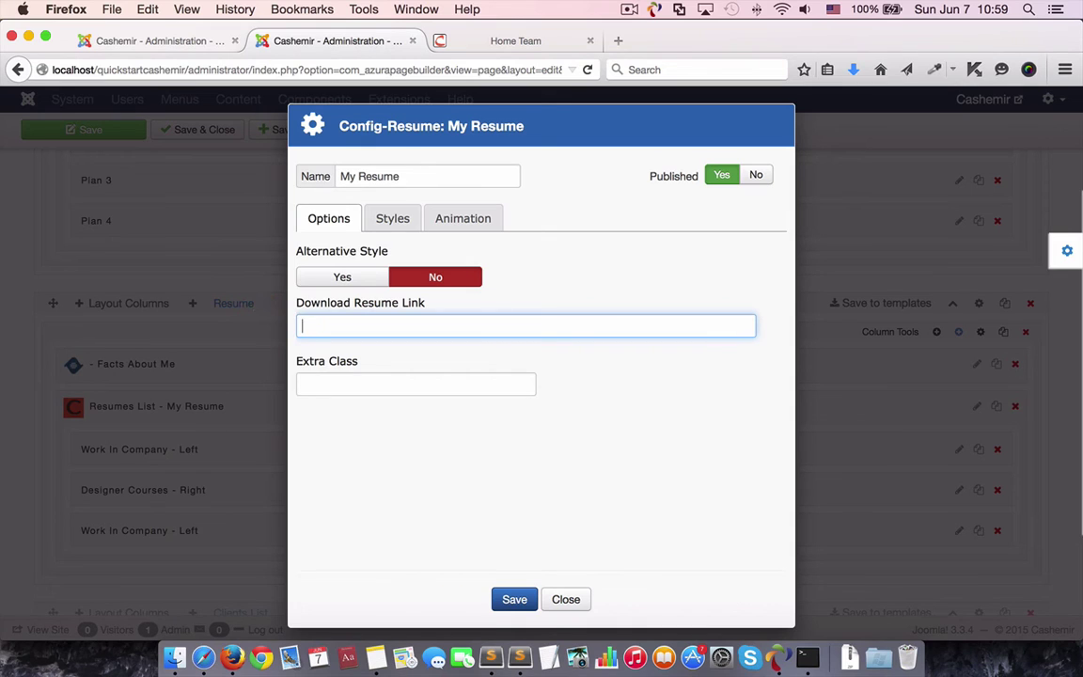
left_click(514, 599)
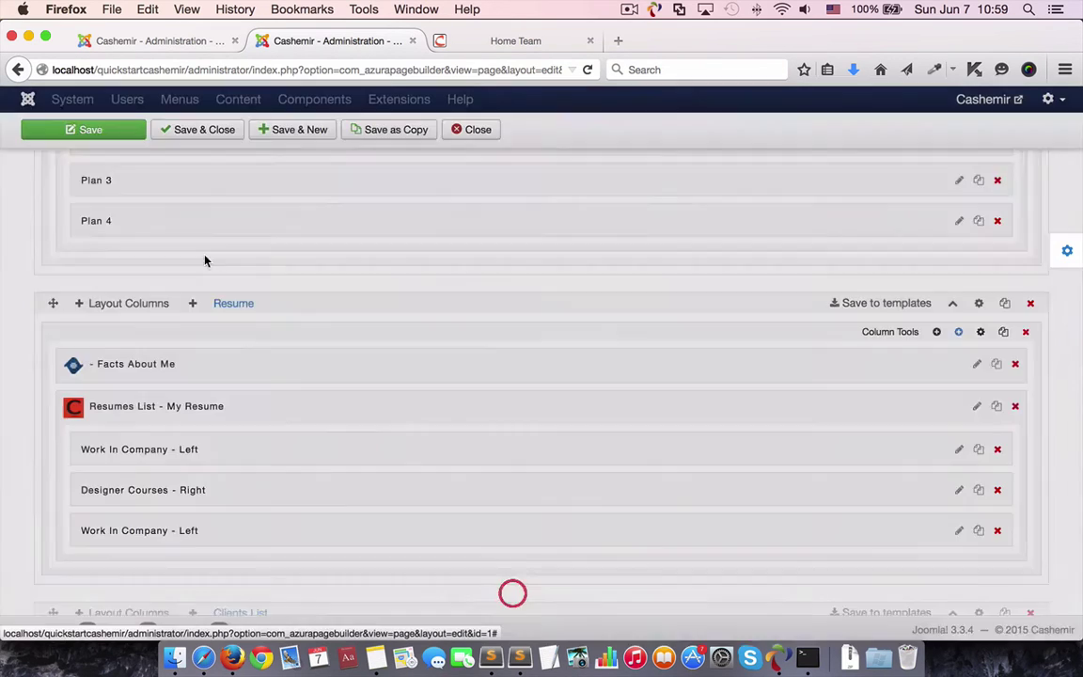
- Reload the site's home page and check the end of the Resume section for the download button
left_click(502, 45)
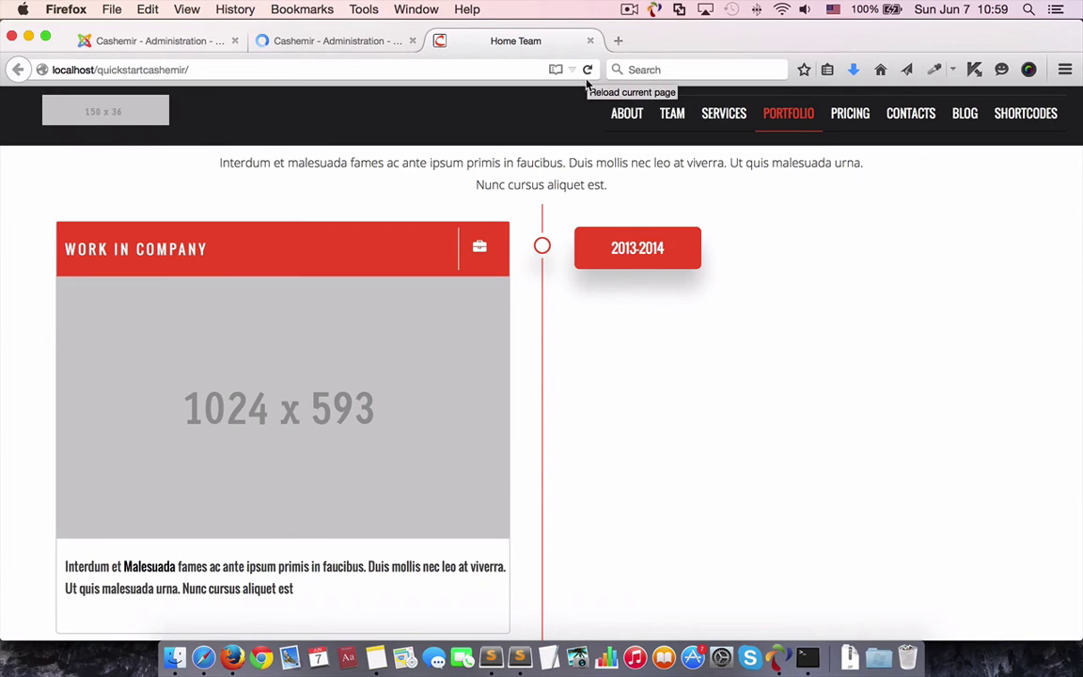
scroll(585, 273, "down", 10)
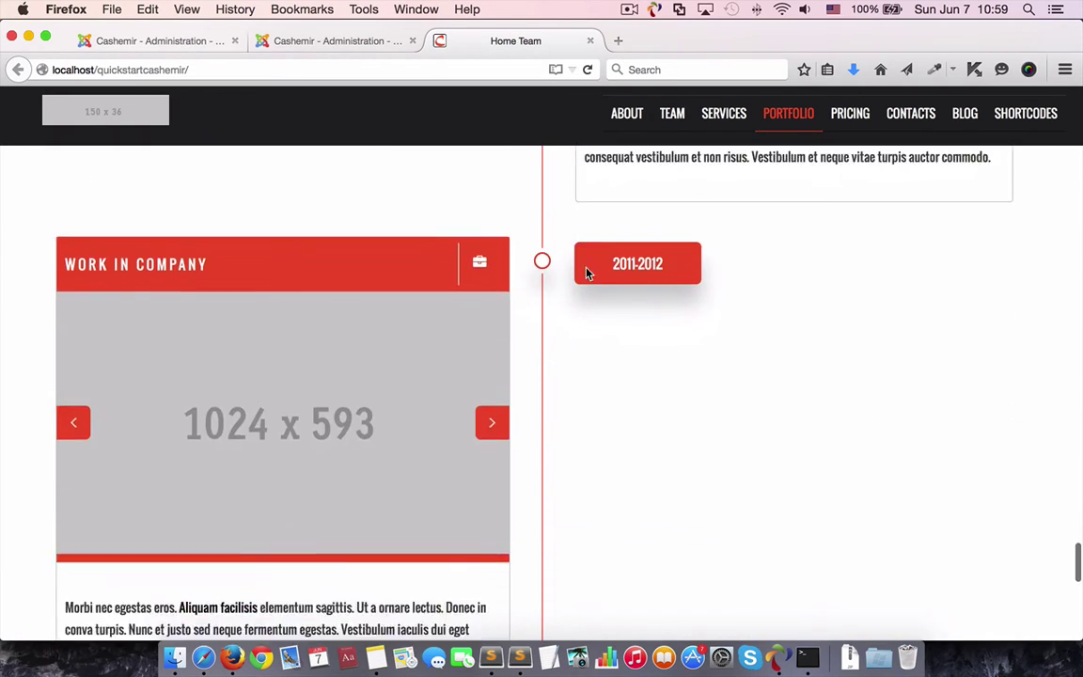
scroll(586, 273, "down", 5)
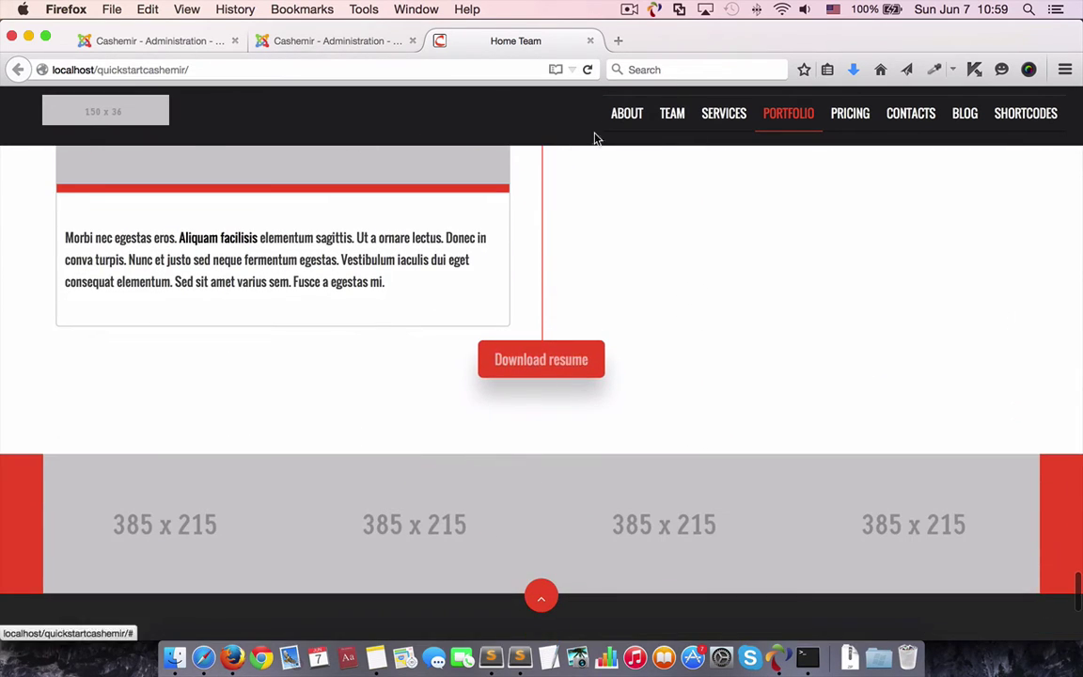
left_click(588, 70)
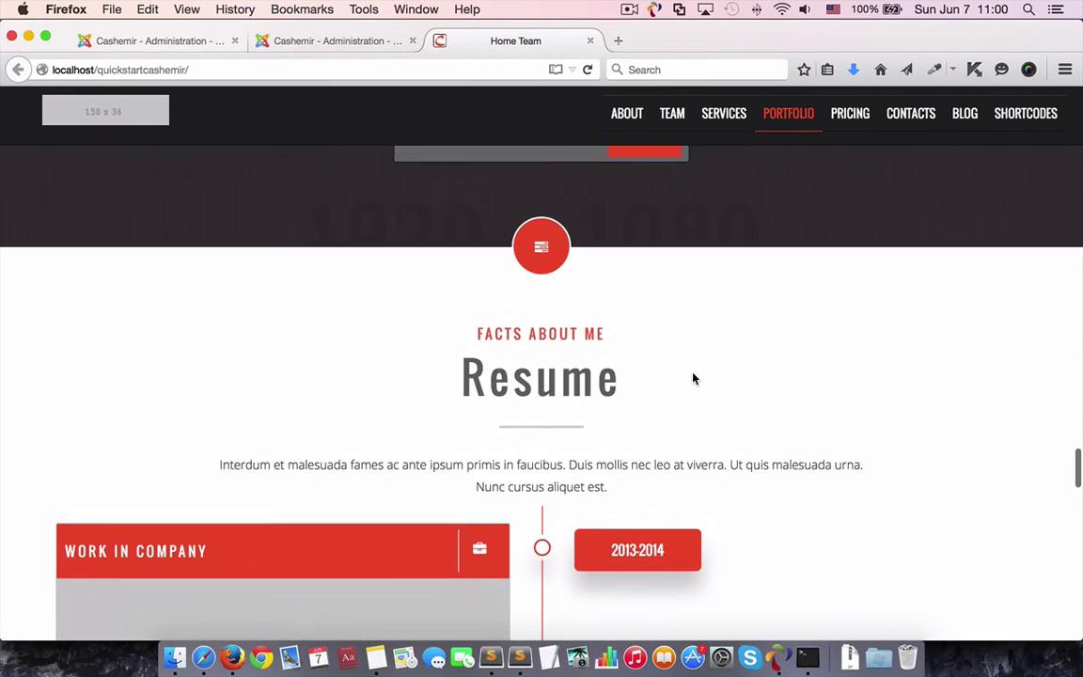
scroll(693, 379, "down", 10)
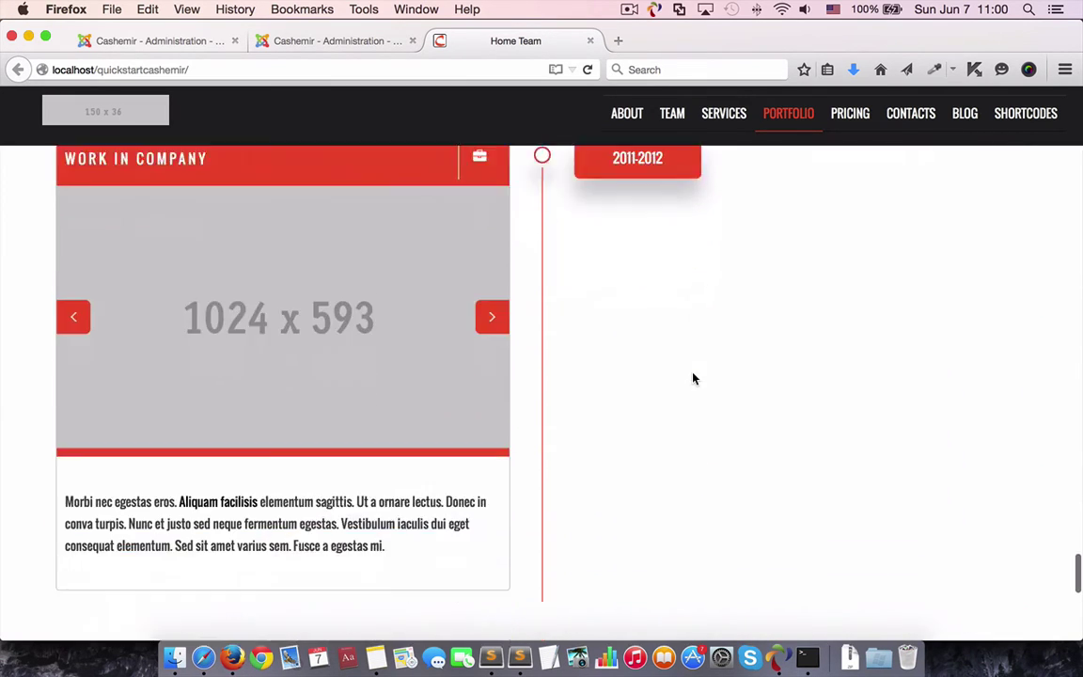
scroll(691, 374, "up", 3)
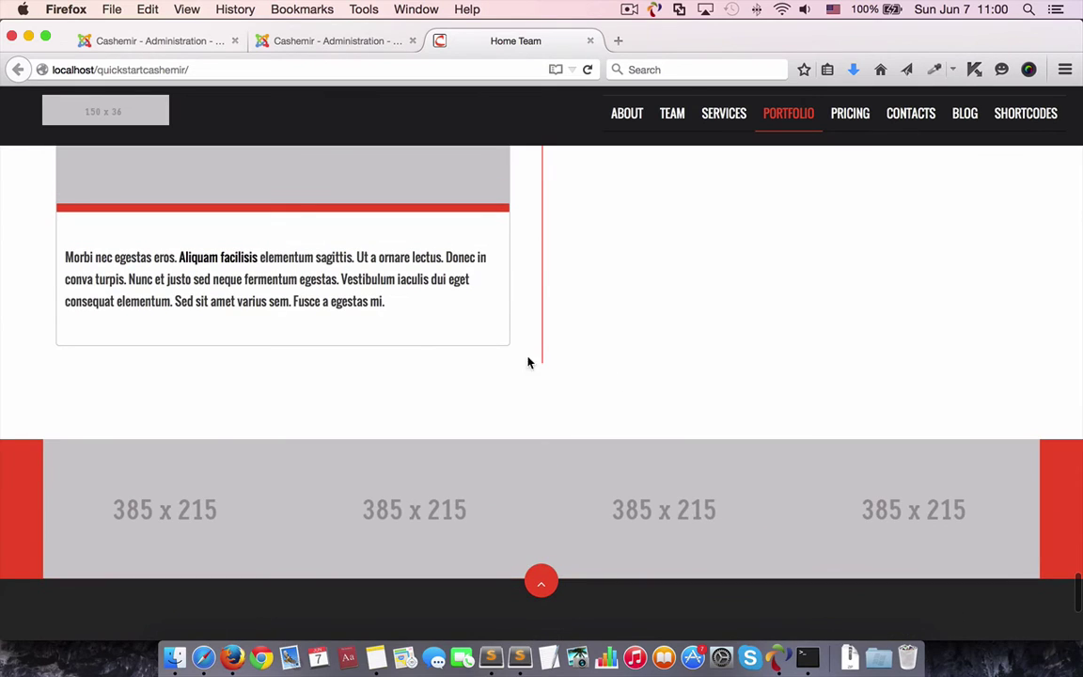
- Set the Download Resume Link of the My Resume list to #, save the page and reload the site's home page
left_click(311, 41)
scroll(762, 428, "down", 20)
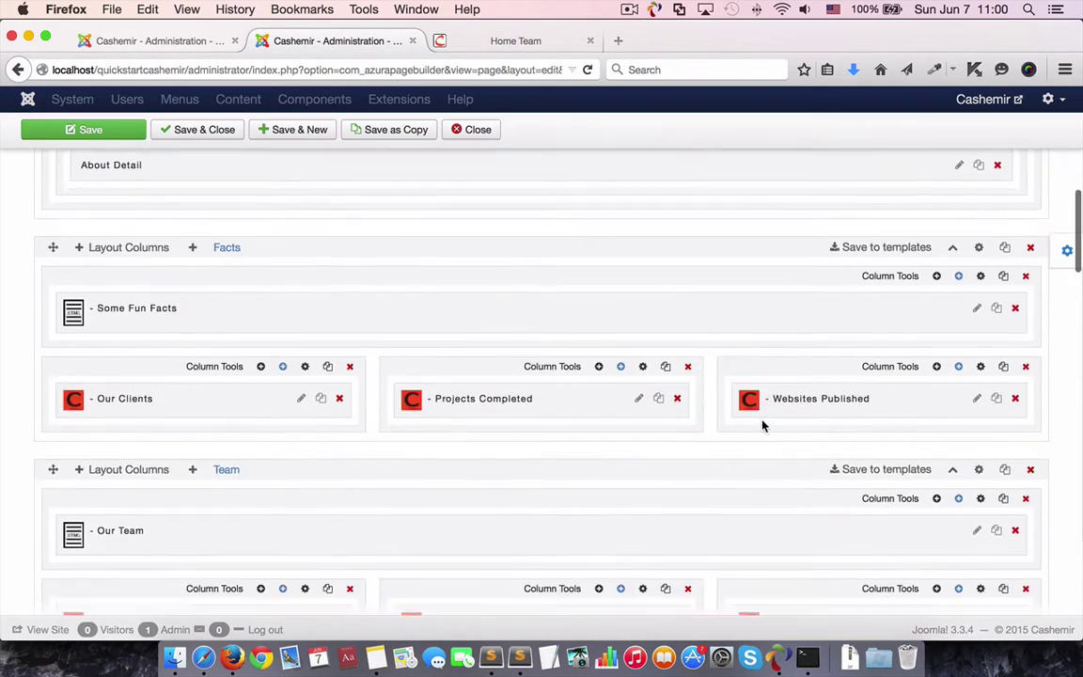
scroll(760, 423, "down", 10)
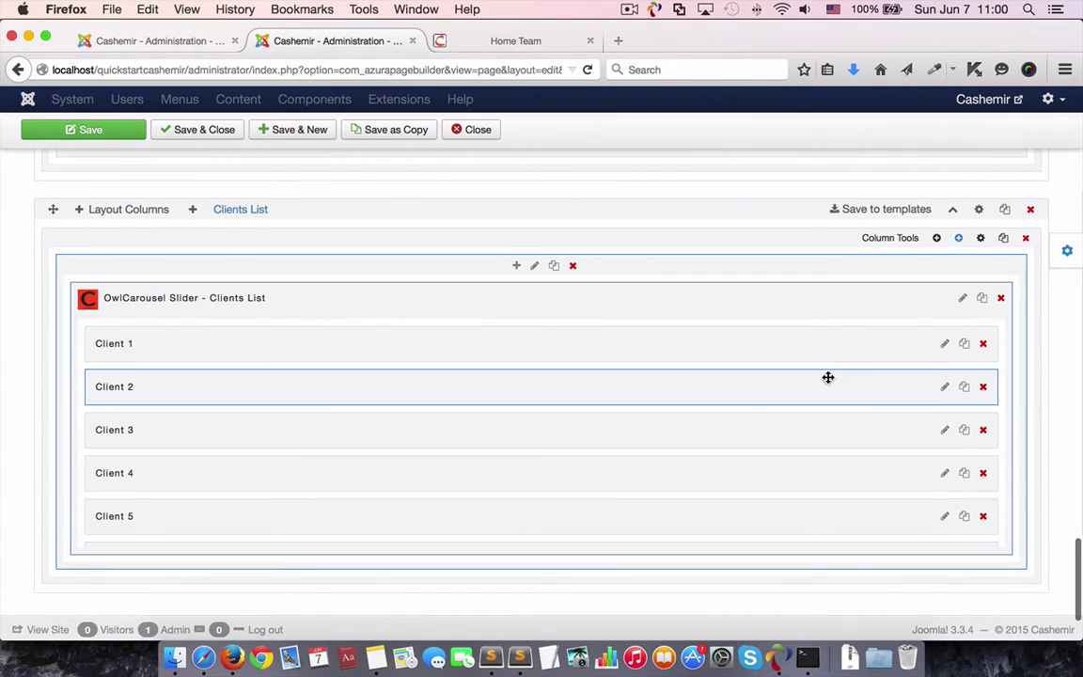
scroll(833, 377, "up", 4)
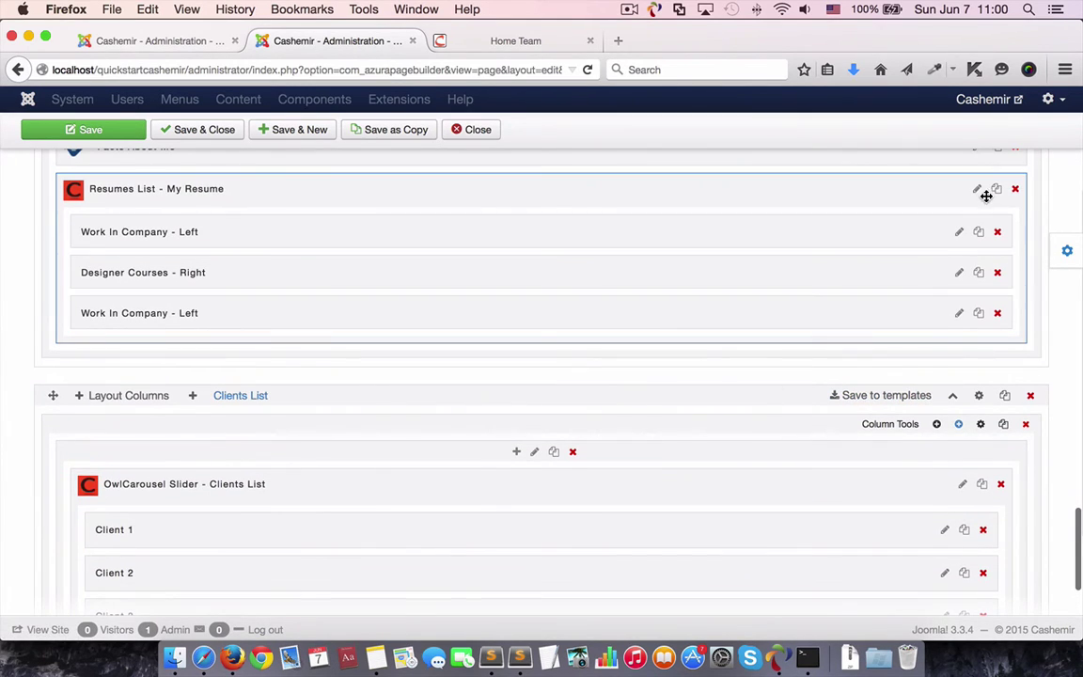
left_click(978, 191)
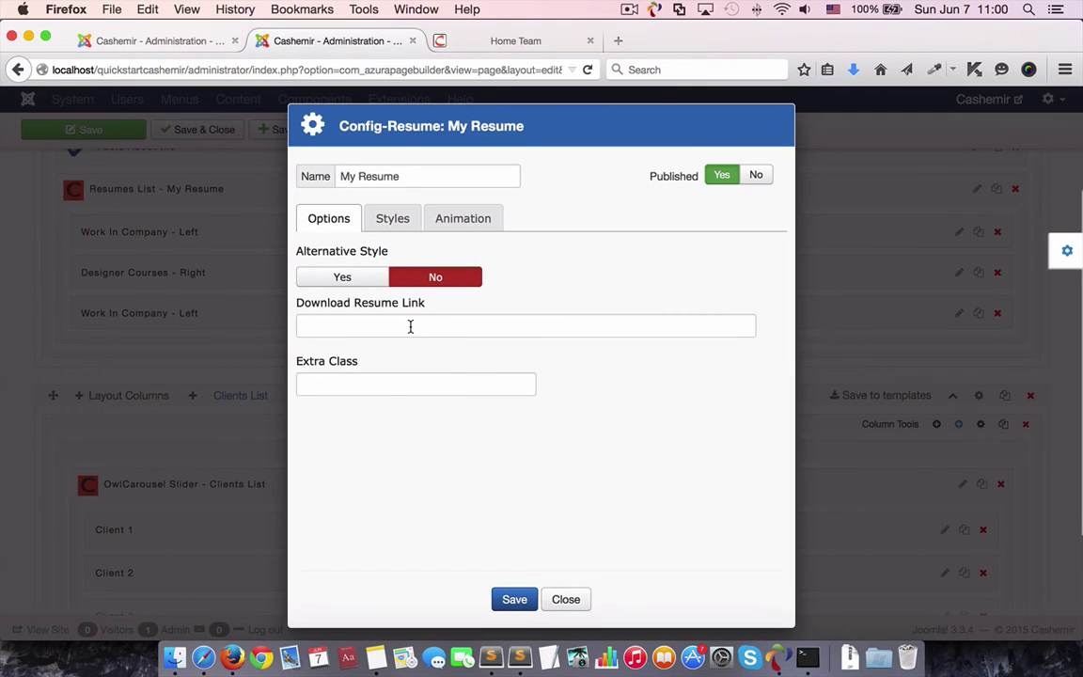
left_click(410, 326)
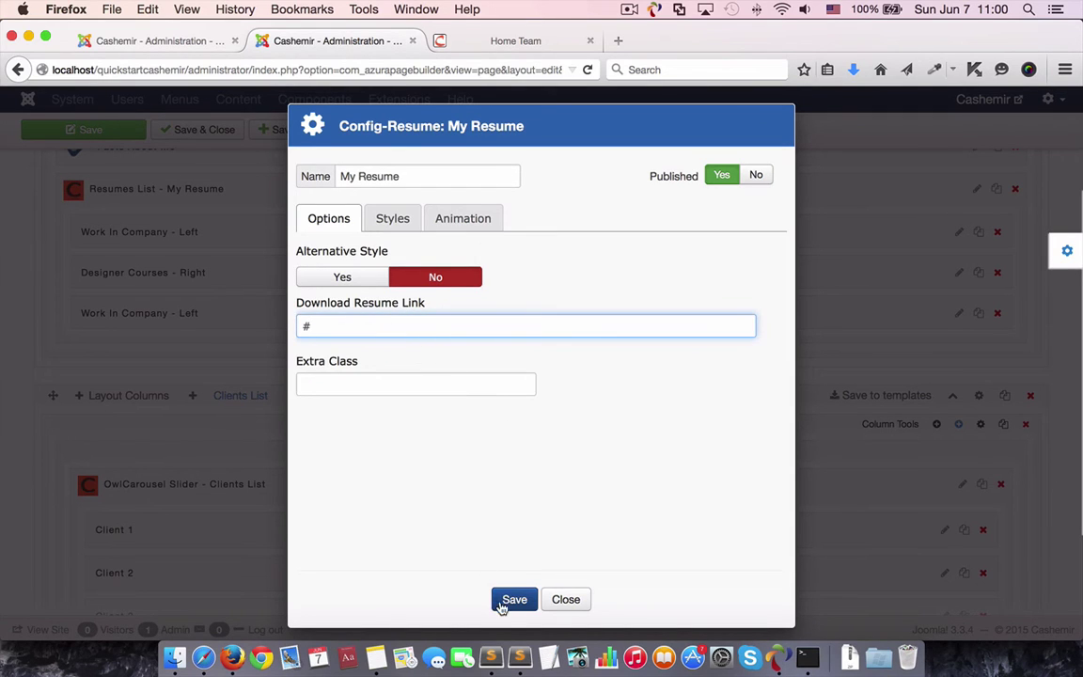
left_click(501, 604)
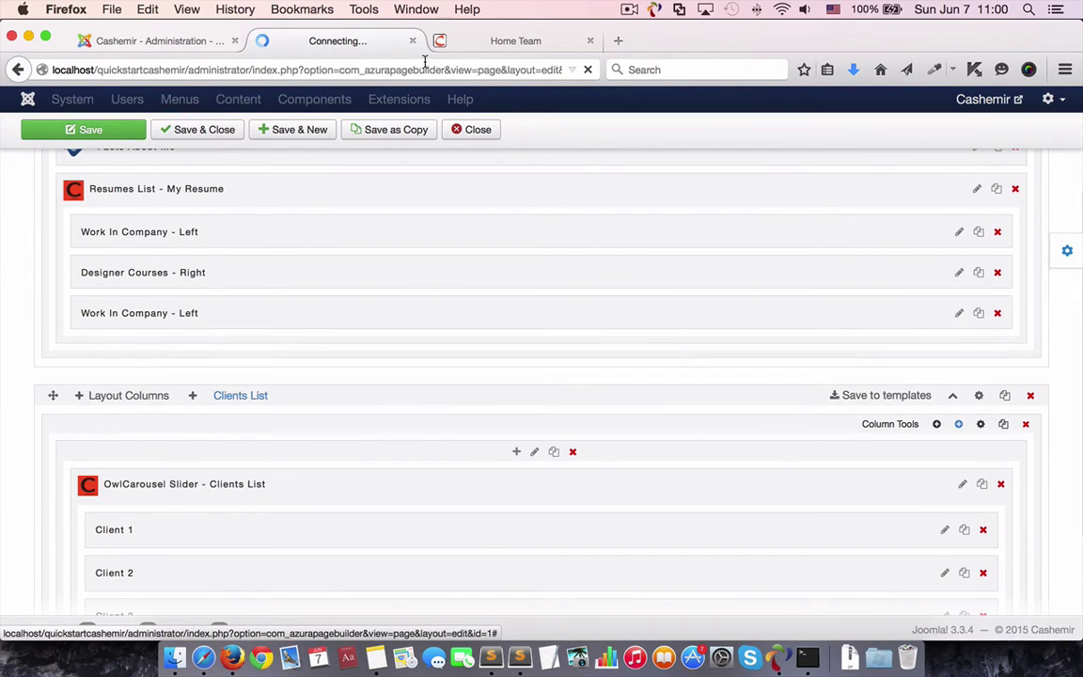
left_click(506, 41)
left_click(584, 73)
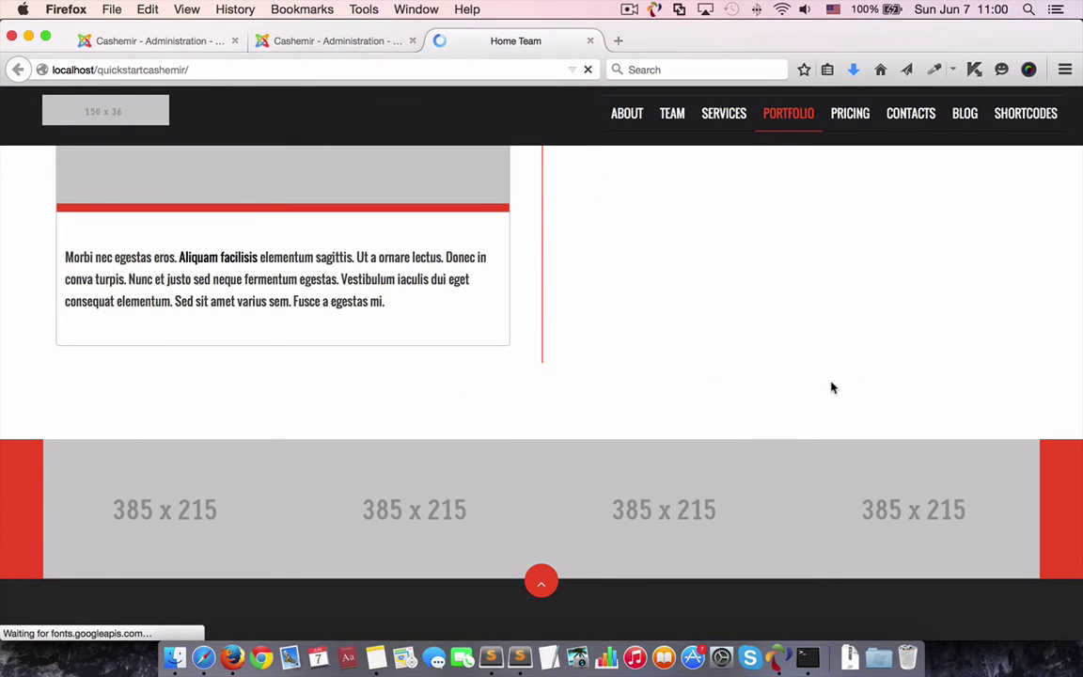
- Look over the reloaded home page from the end of the Resume section up to the opening slider, checking the resume download button
scroll(716, 354, "up", 15)
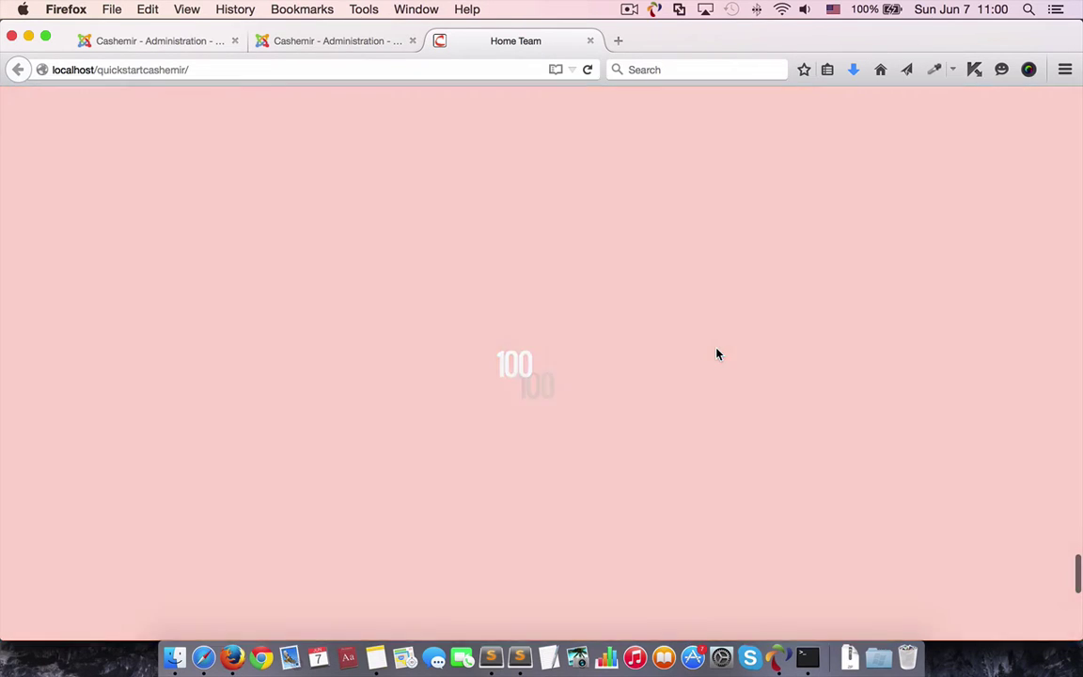
scroll(717, 354, "down", 5)
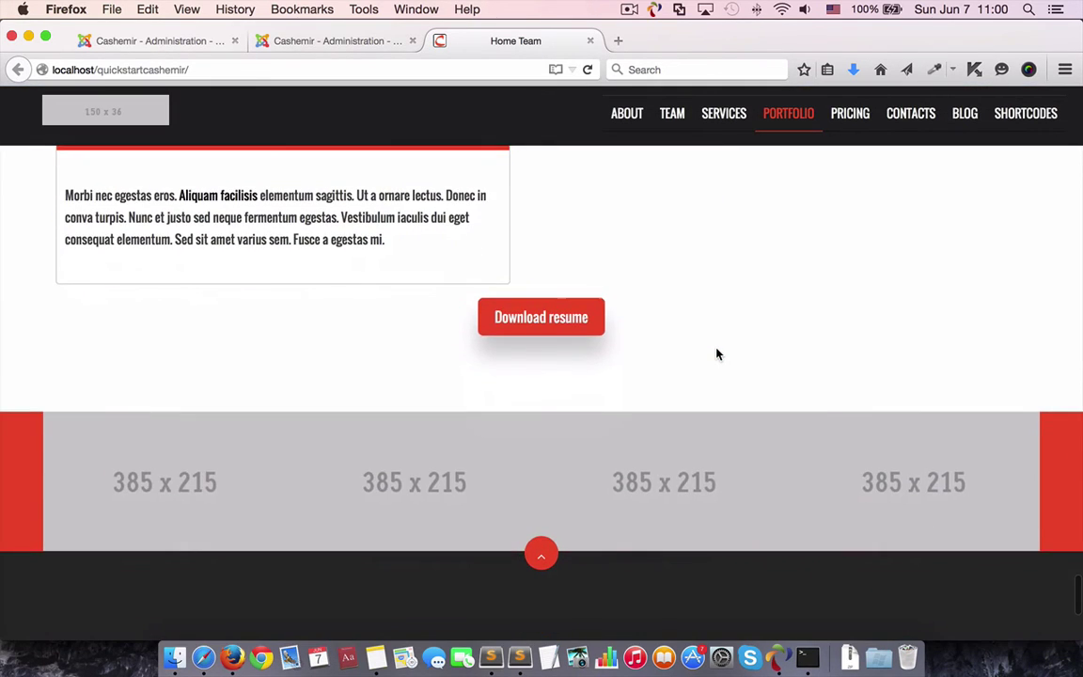
scroll(717, 353, "up", 10)
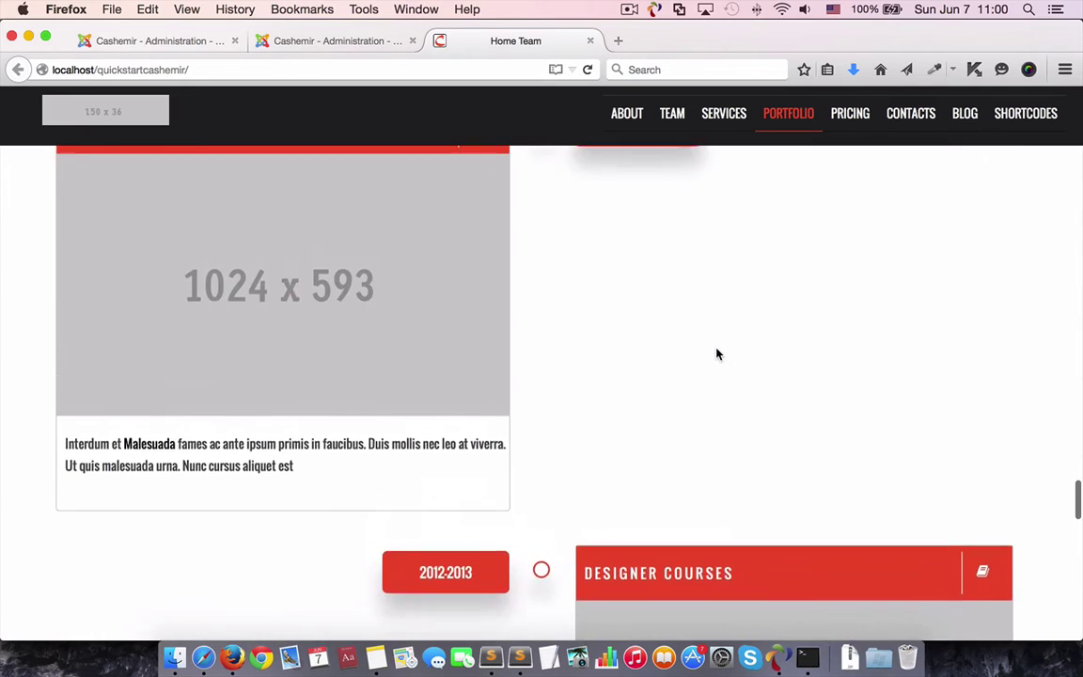
scroll(717, 353, "up", 10)
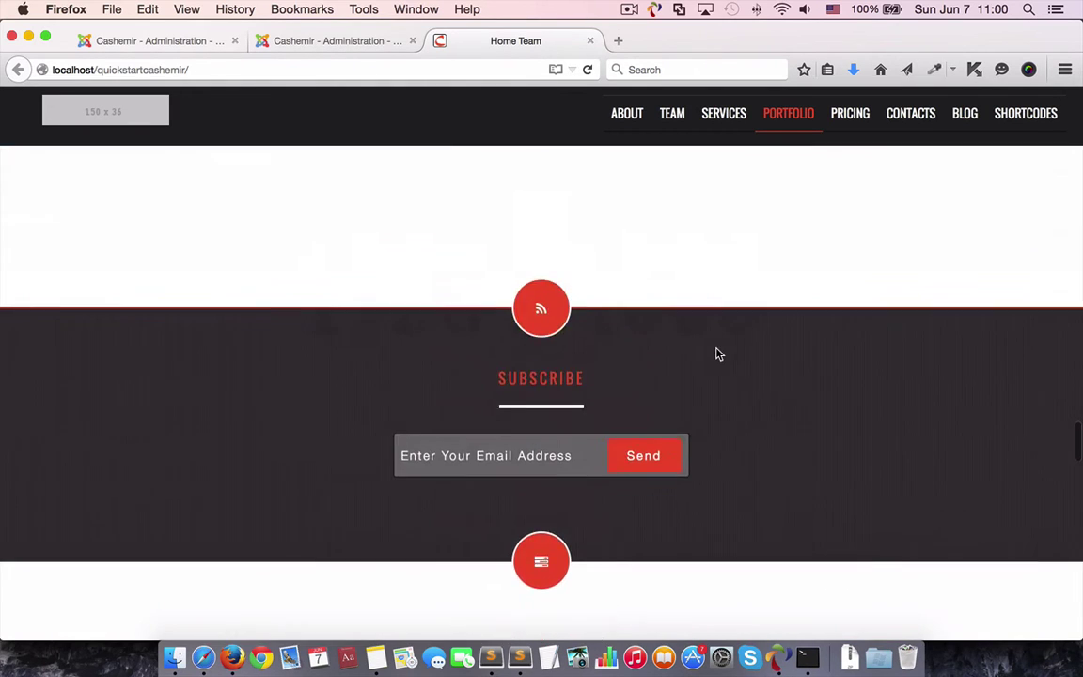
scroll(718, 355, "up", 10)
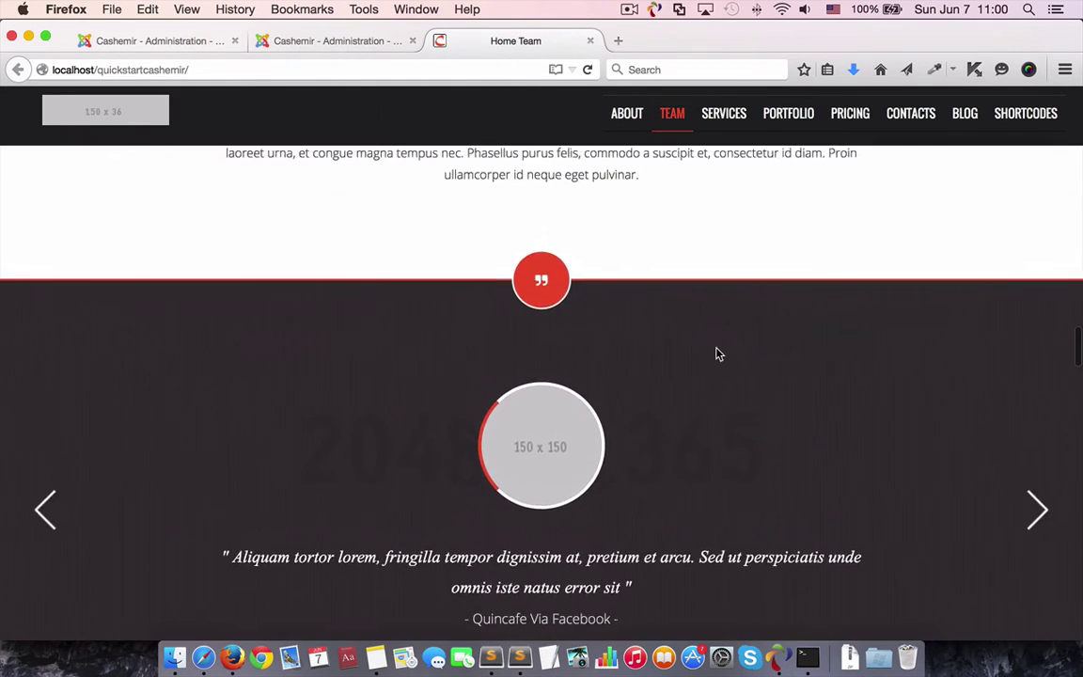
scroll(717, 353, "up", 10)
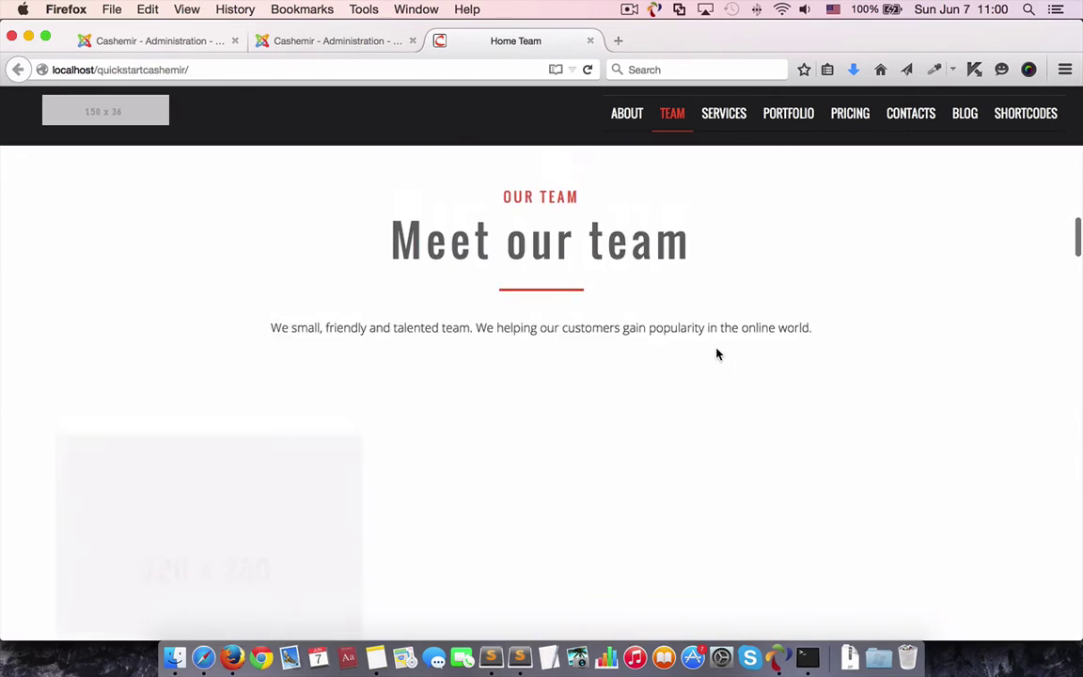
scroll(716, 354, "up", 10)
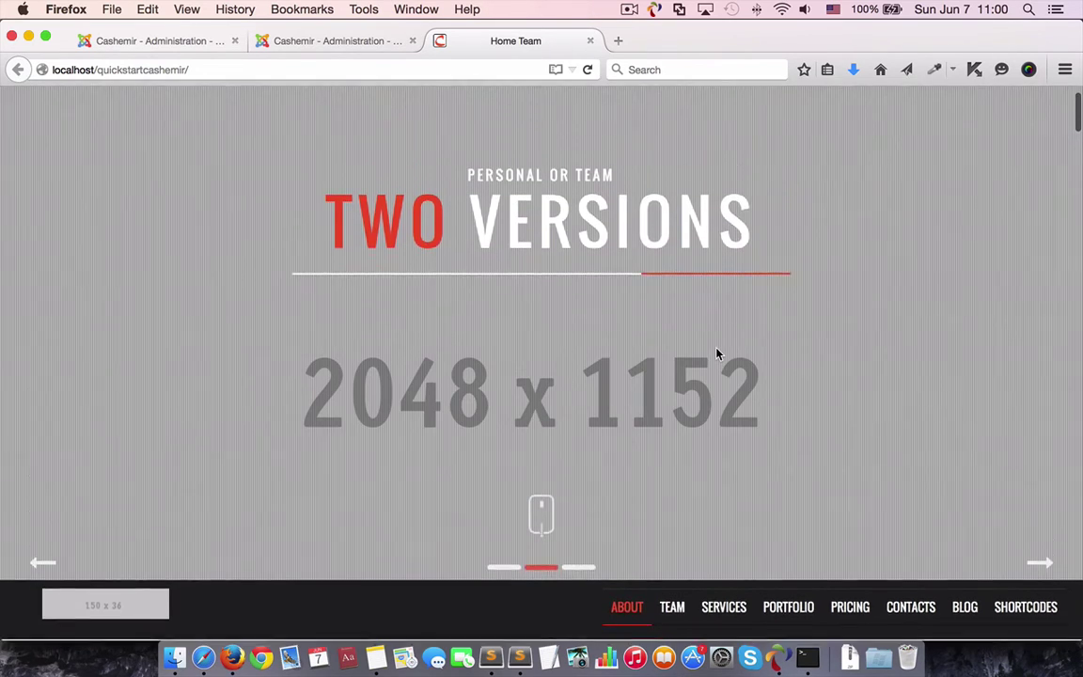
- Open the site's Blog page and inspect its post list and left slide-out menu
scroll(717, 353, "down", 5)
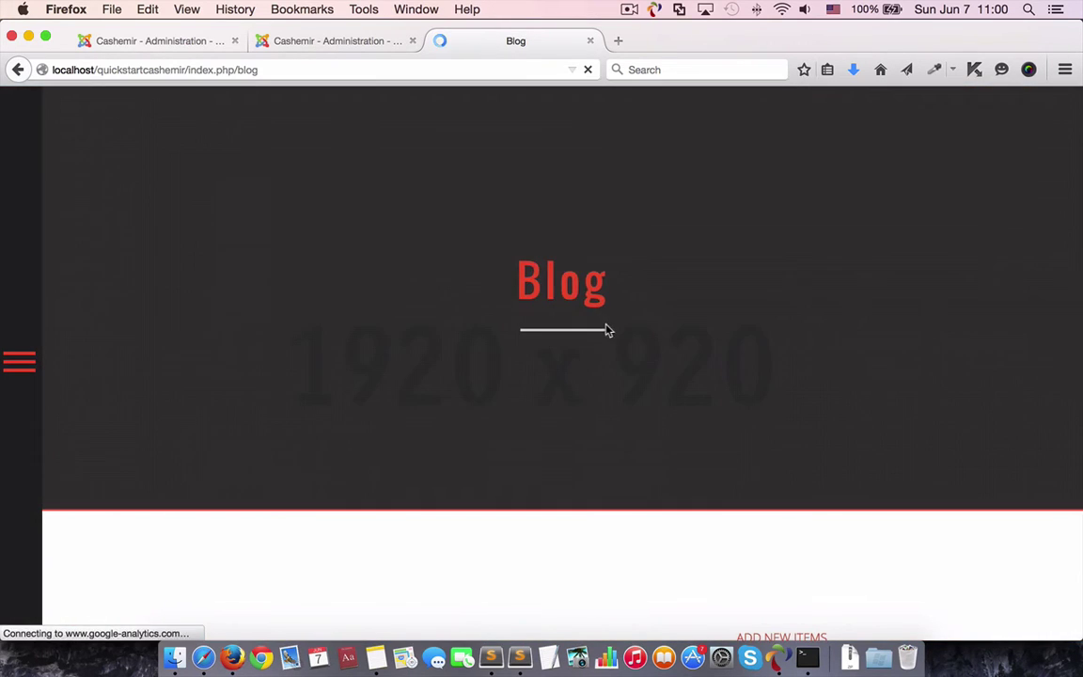
scroll(605, 329, "down", 10)
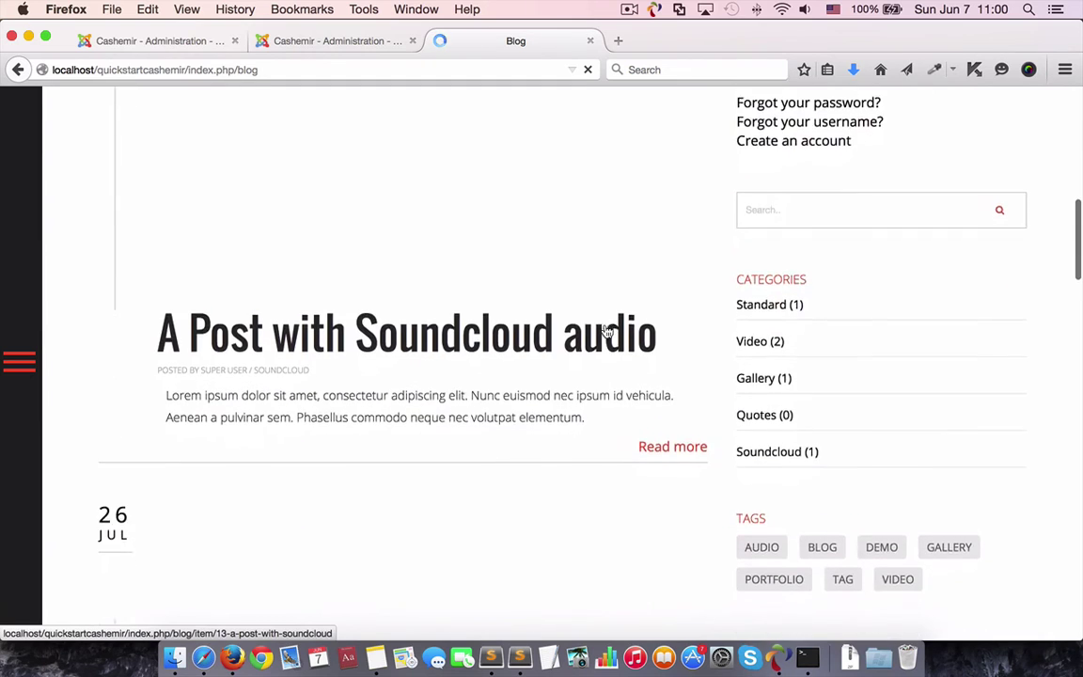
scroll(607, 332, "up", 3)
left_click(31, 364)
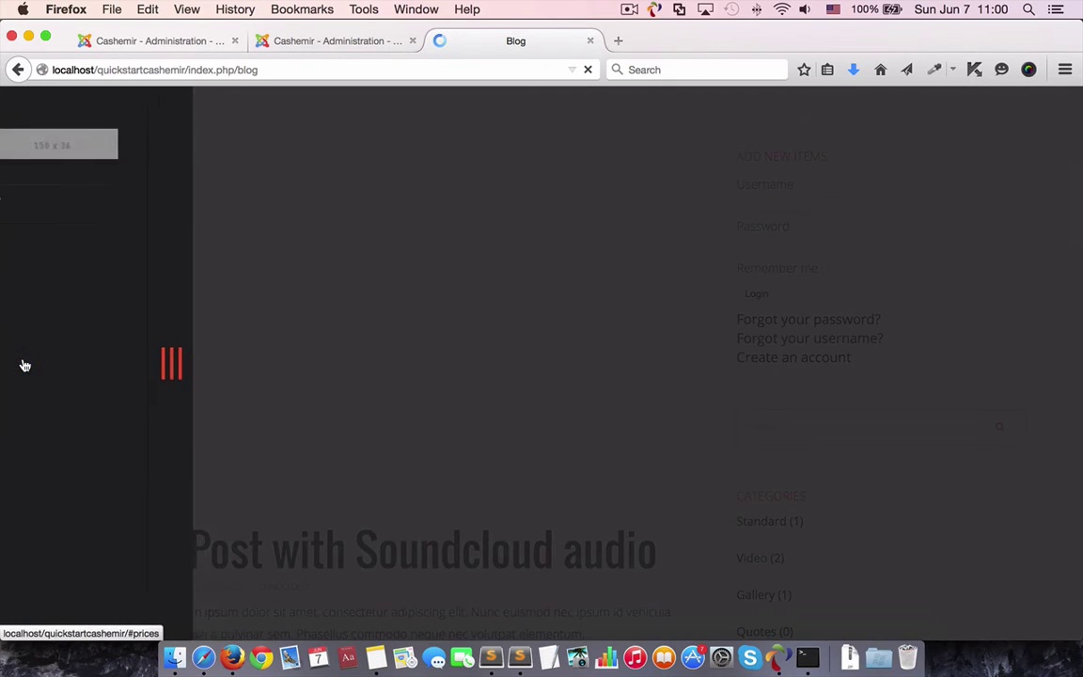
left_click(178, 374)
- Open the Cashemir - Default template style in the administration and set its Menu Style to Sticky Menu
left_click(334, 41)
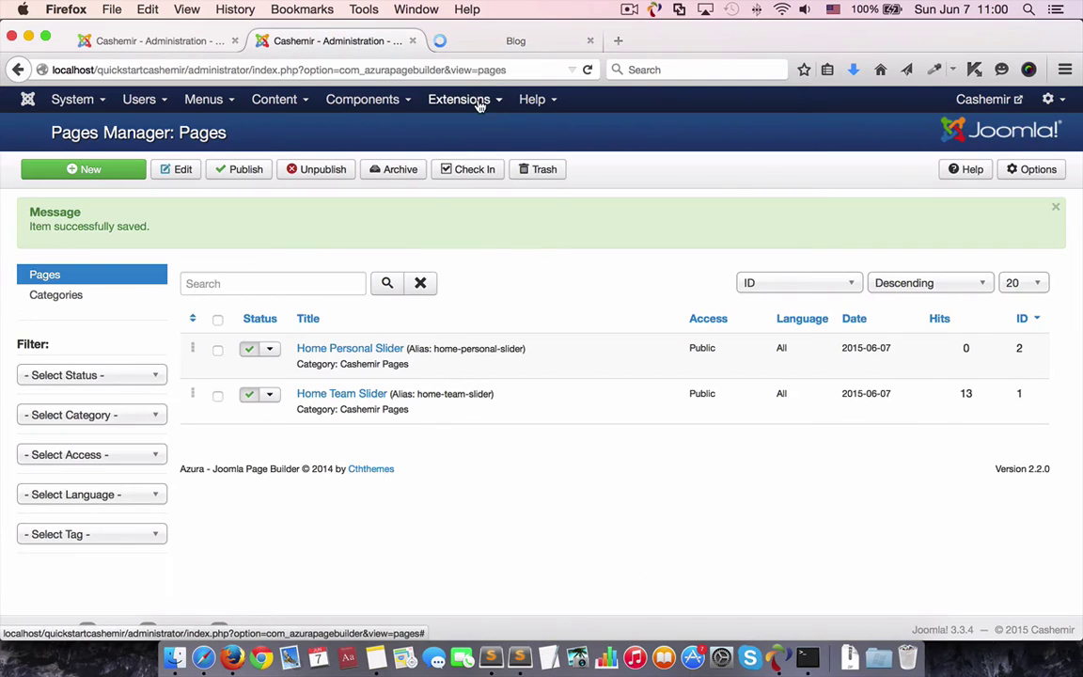
left_click(480, 104)
left_click(486, 207)
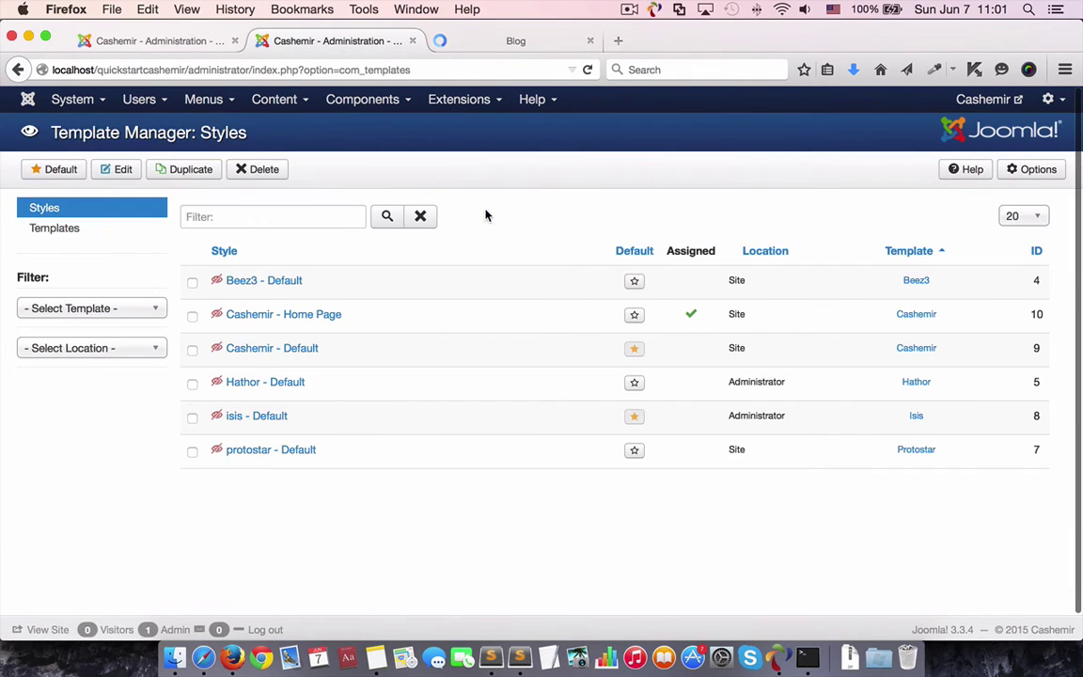
left_click(267, 348)
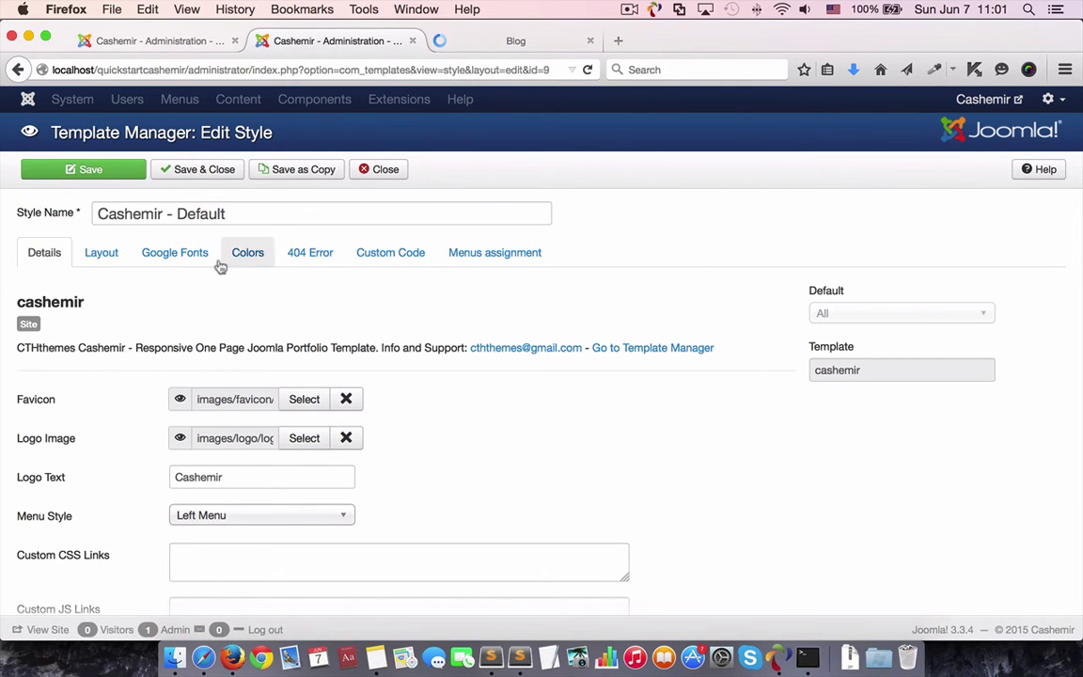
left_click(220, 515)
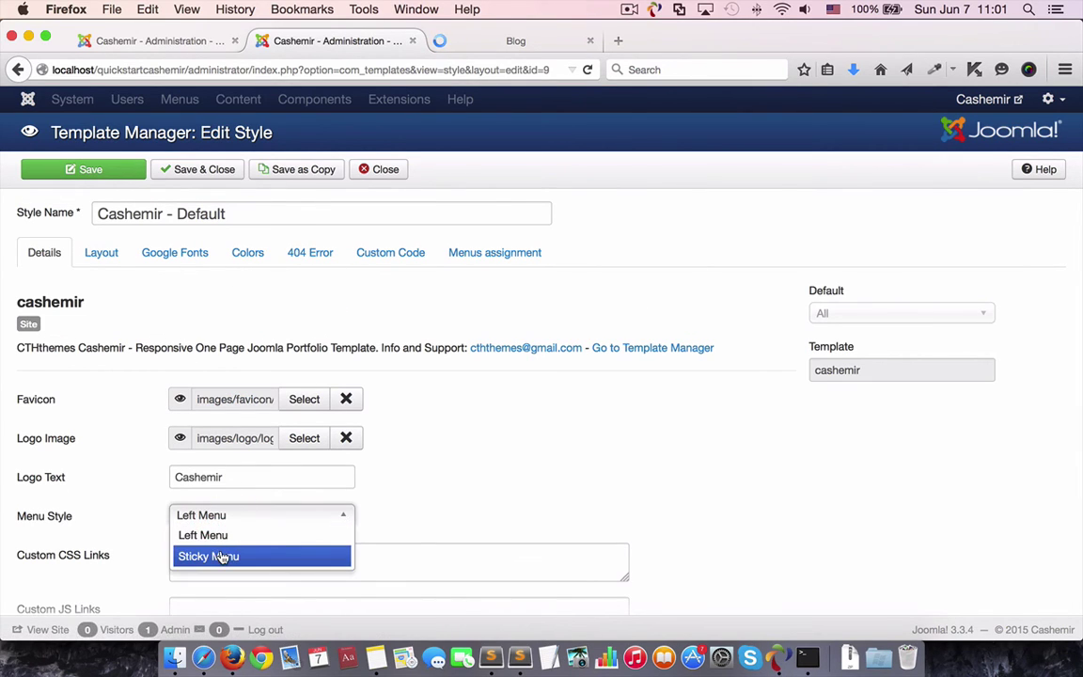
left_click(221, 557)
scroll(449, 470, "down", 4)
scroll(437, 463, "up", 4)
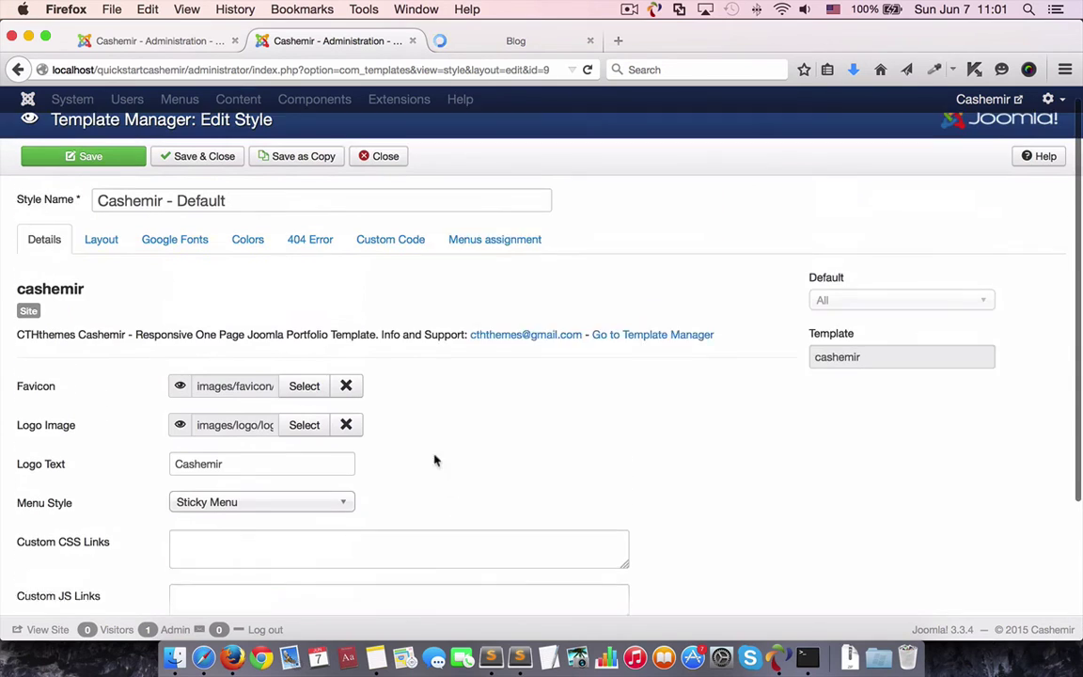
scroll(435, 460, "up", 1)
- Choose the Green color preset for the Cashemir - Default style, then save and close the style
left_click(117, 261)
left_click(187, 262)
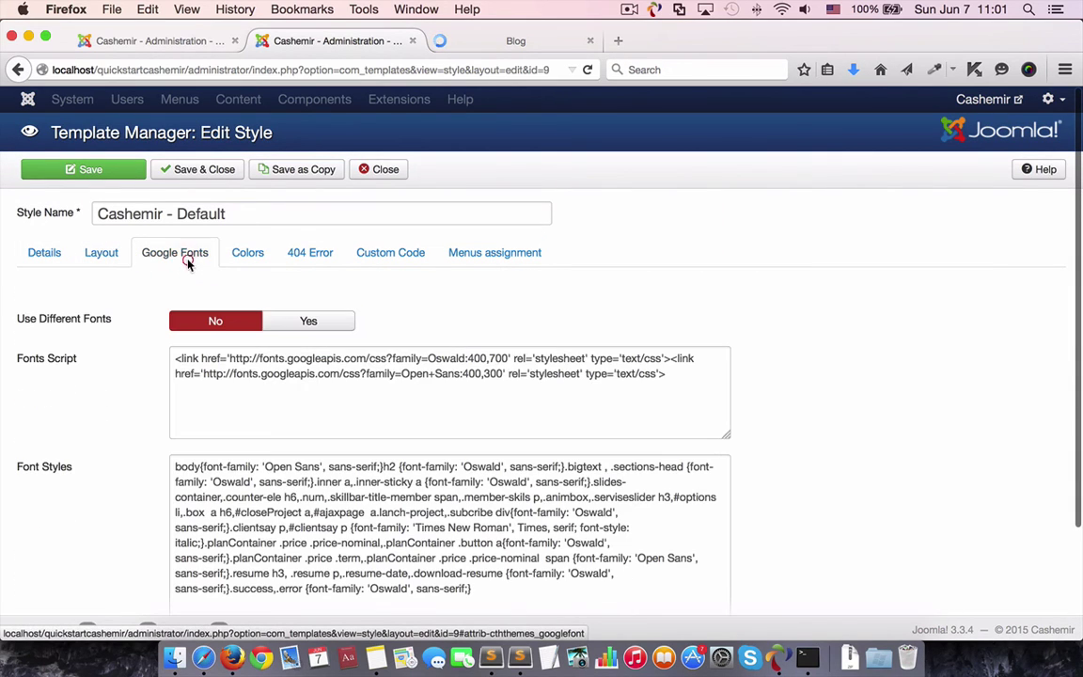
left_click(250, 260)
left_click(300, 310)
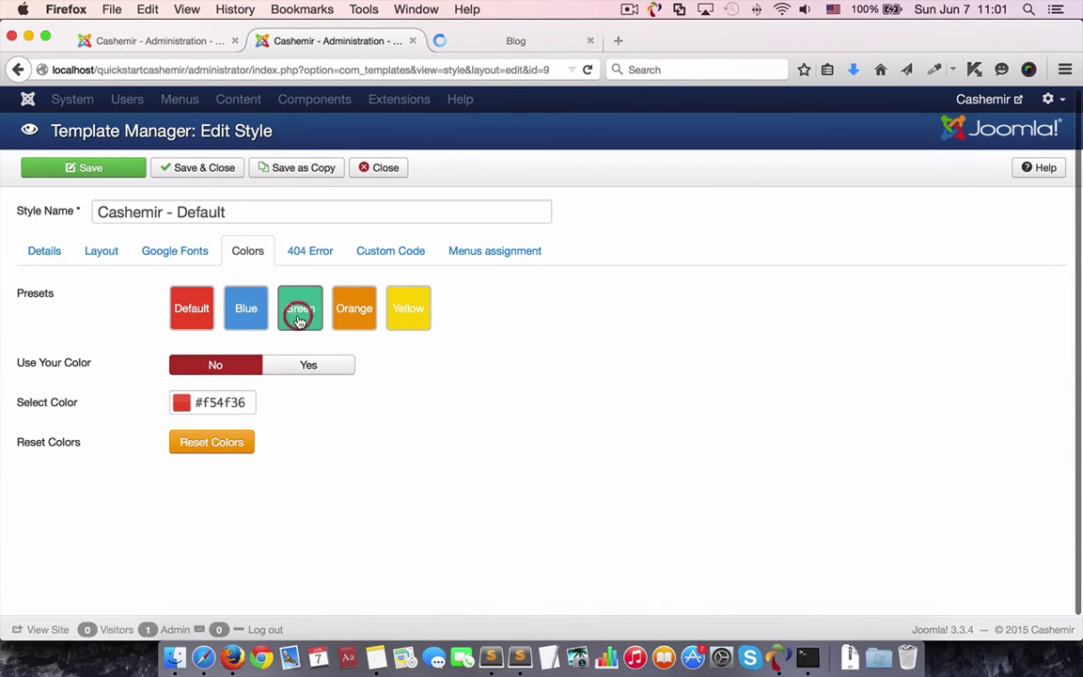
left_click(205, 164)
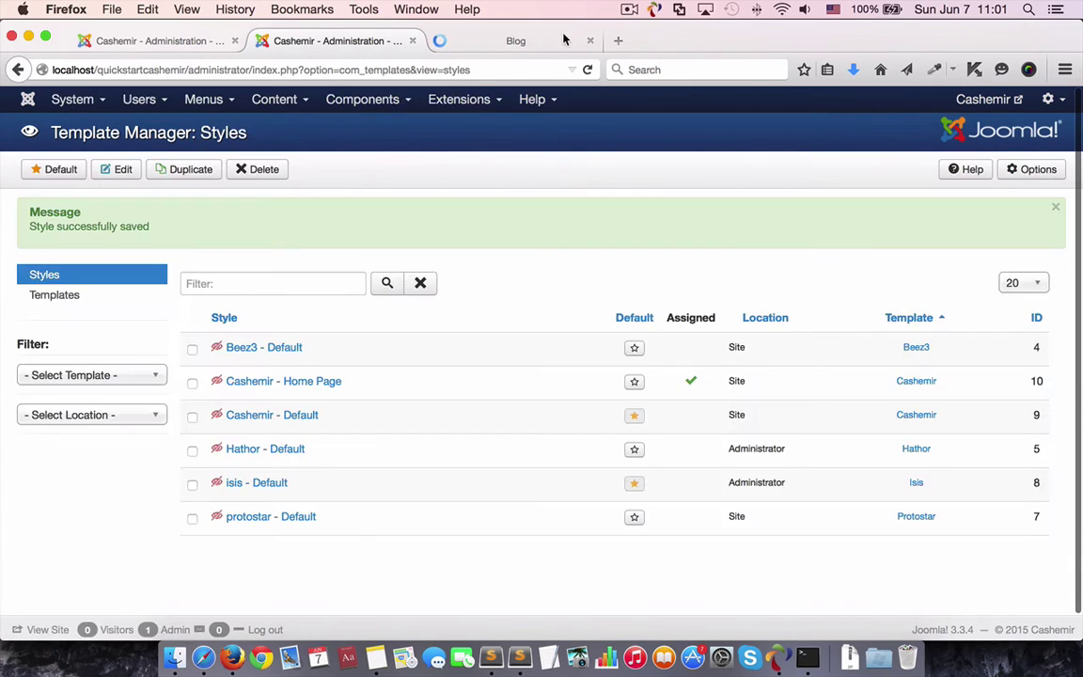
- Reload the Blog page and check its menu style, accent color, pagination, client images and footer
left_click(545, 45)
left_click(589, 71)
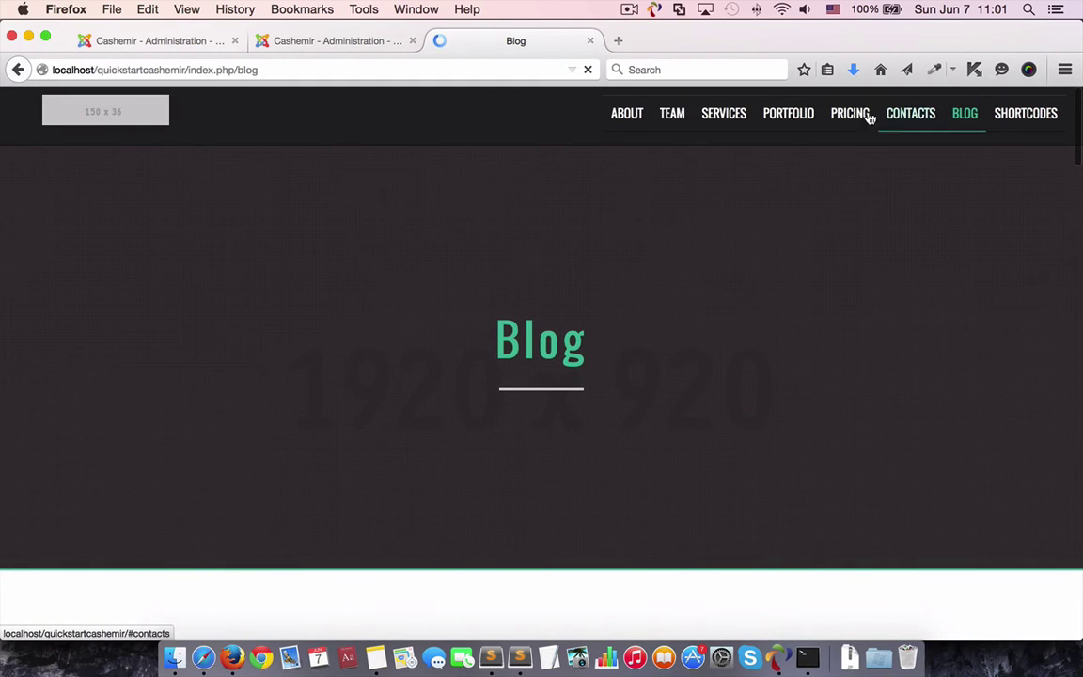
scroll(677, 293, "down", 10)
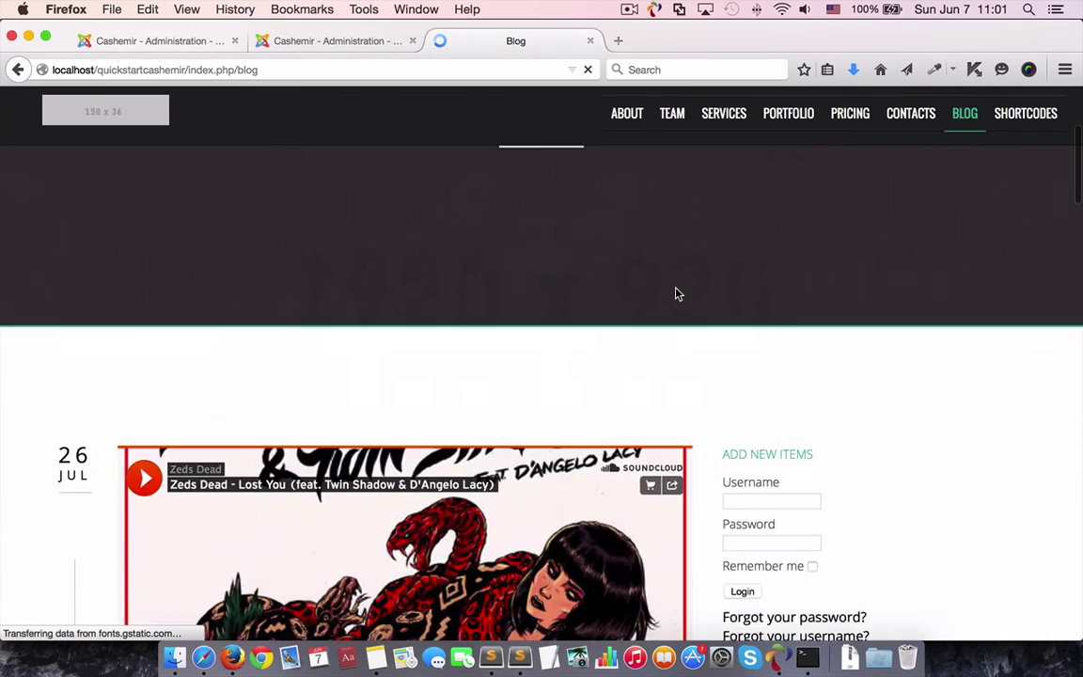
scroll(677, 294, "down", 20)
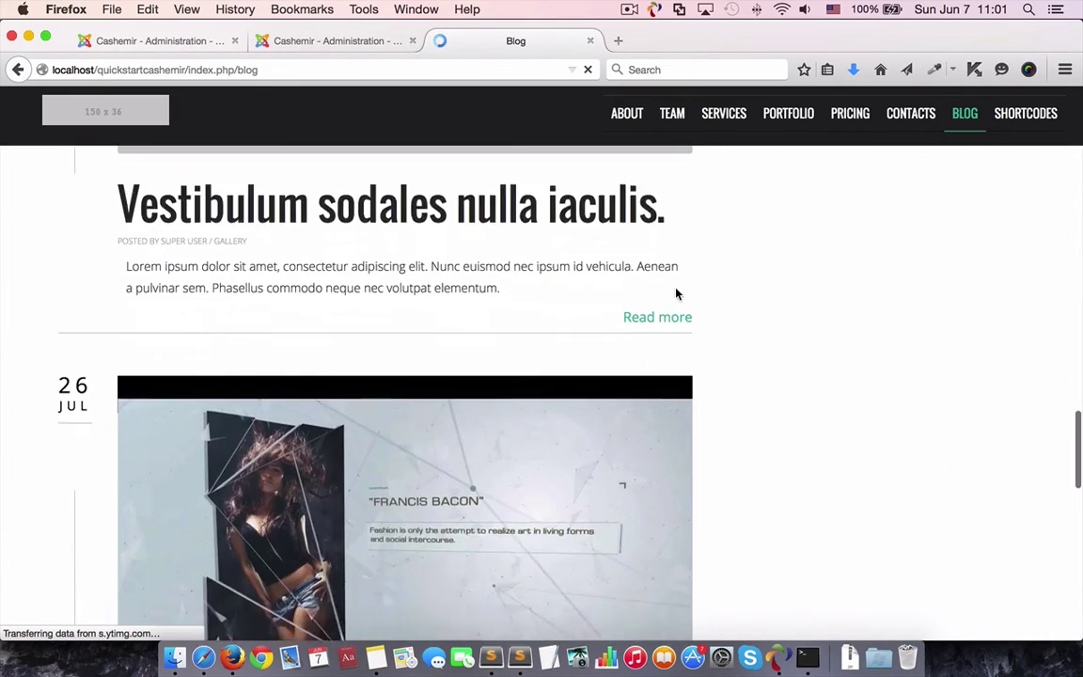
scroll(677, 295, "up", 3)
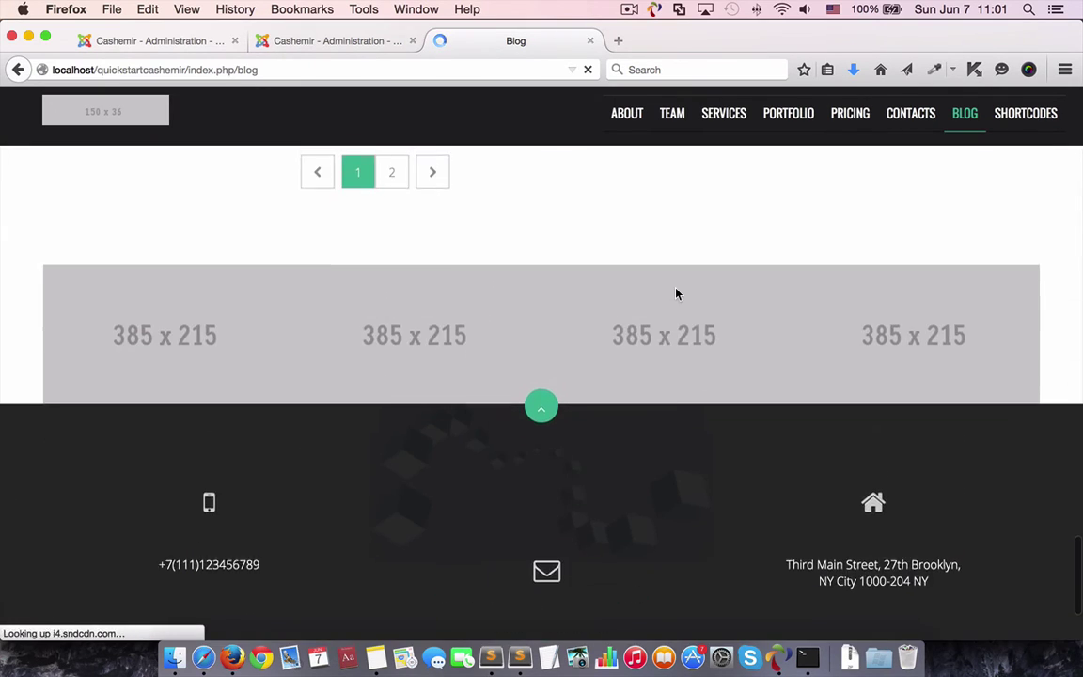
scroll(677, 294, "down", 2)
scroll(677, 294, "up", 3)
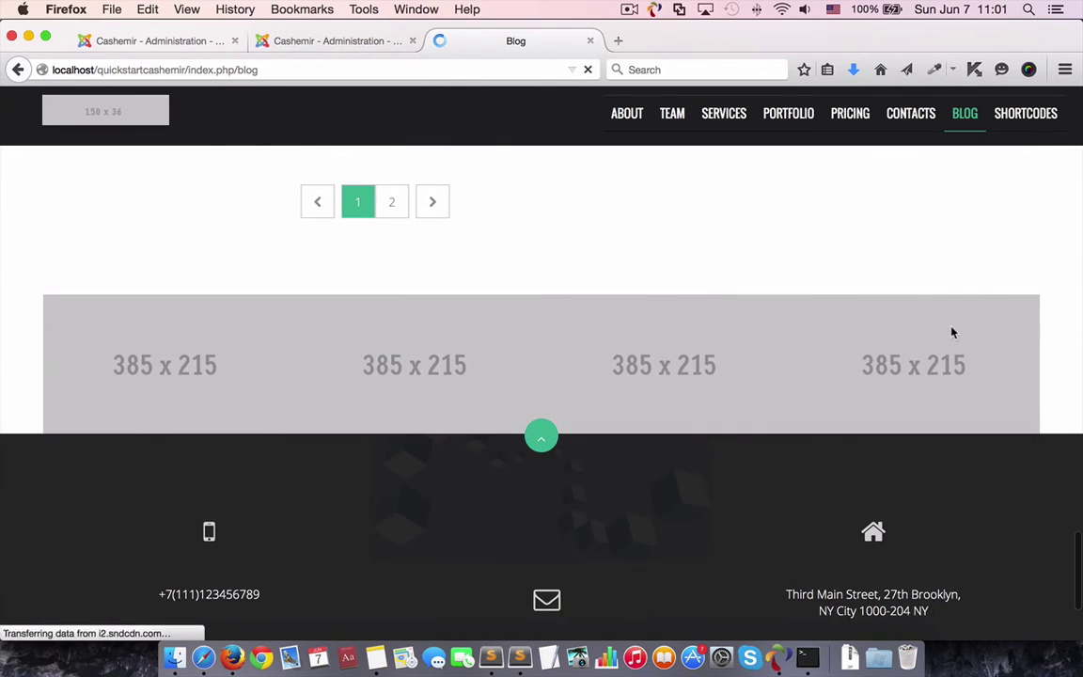
scroll(560, 402, "down", 4)
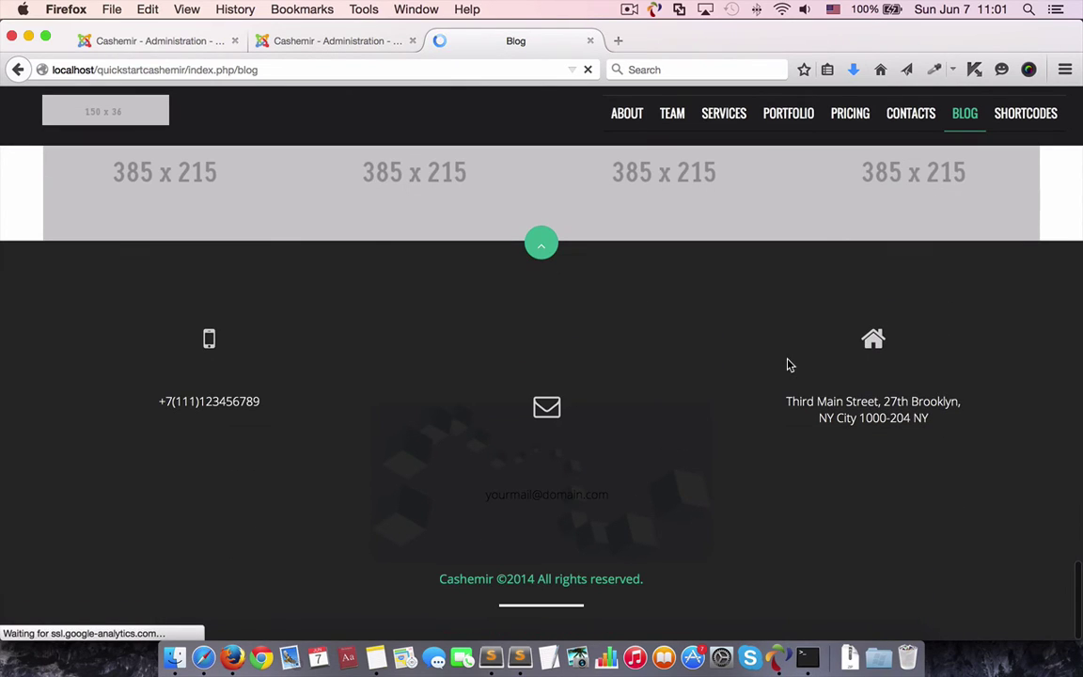
scroll(788, 365, "up", 10)
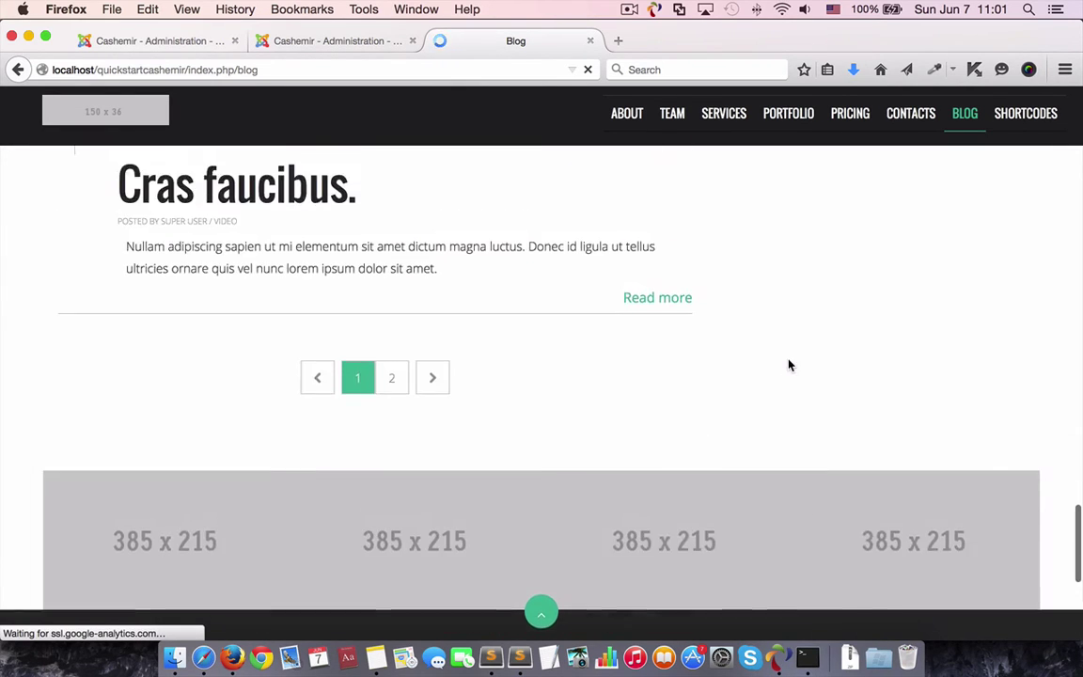
- Open the Clients List module from the Module Manager and add the class rep-clientlist to its clientlist div
left_click(369, 42)
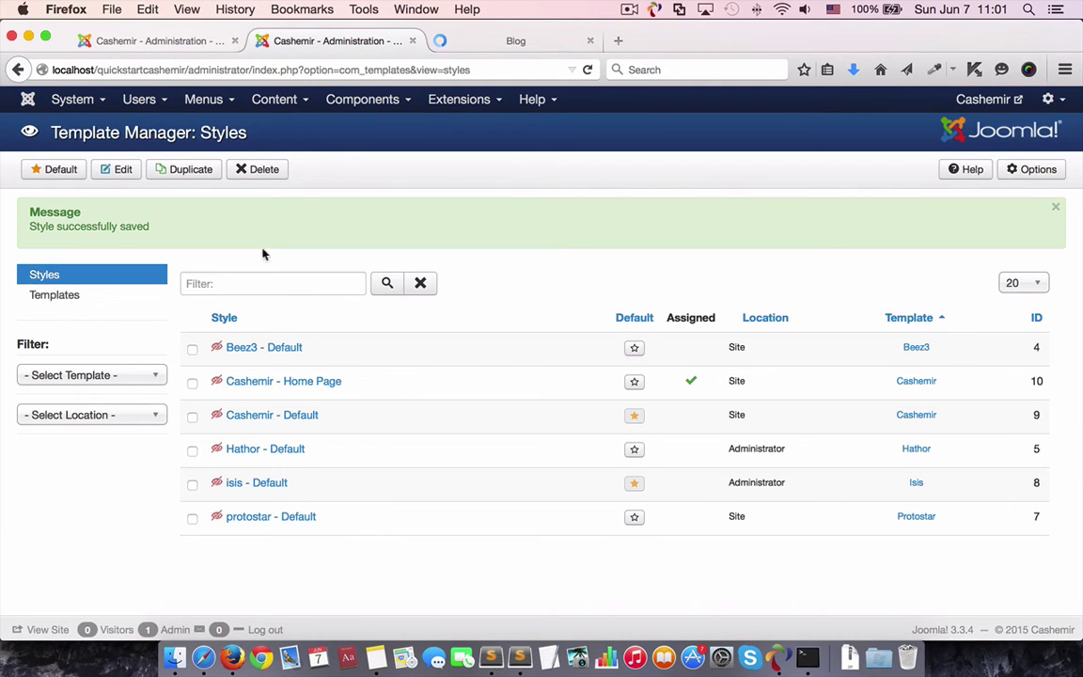
left_click(448, 102)
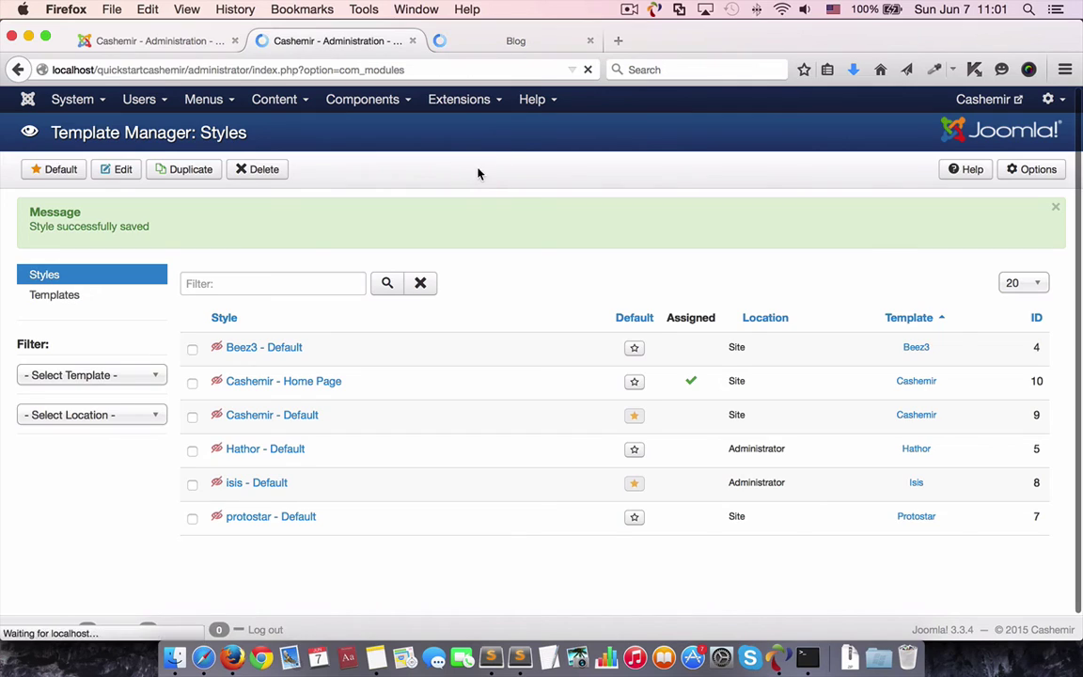
scroll(369, 336, "down", 10)
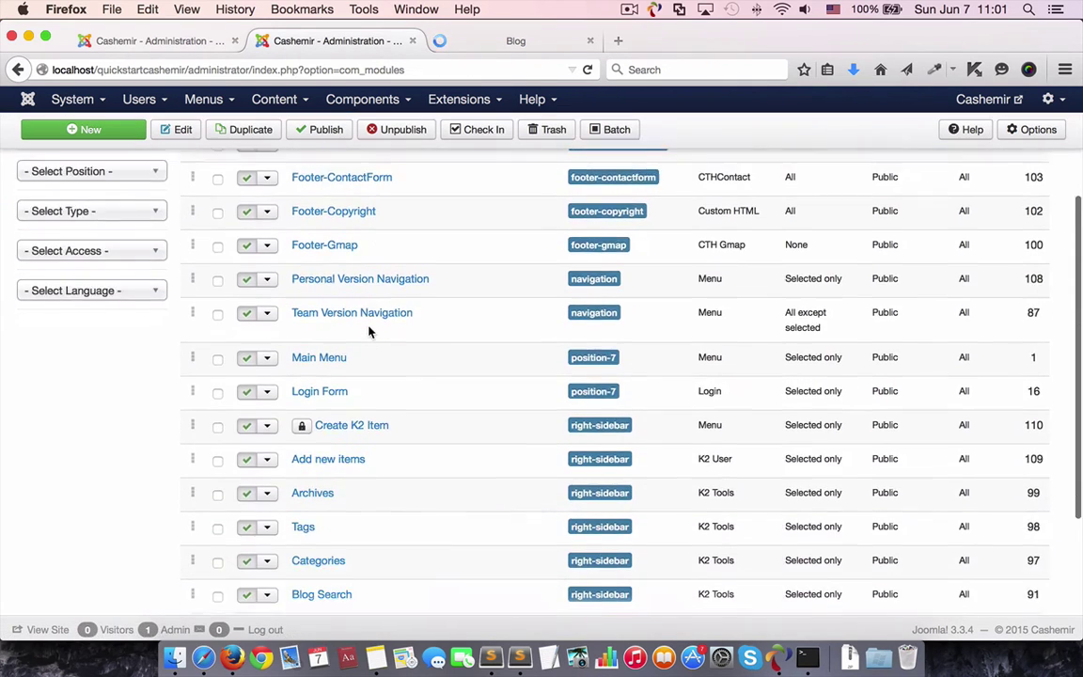
scroll(368, 332, "up", 10)
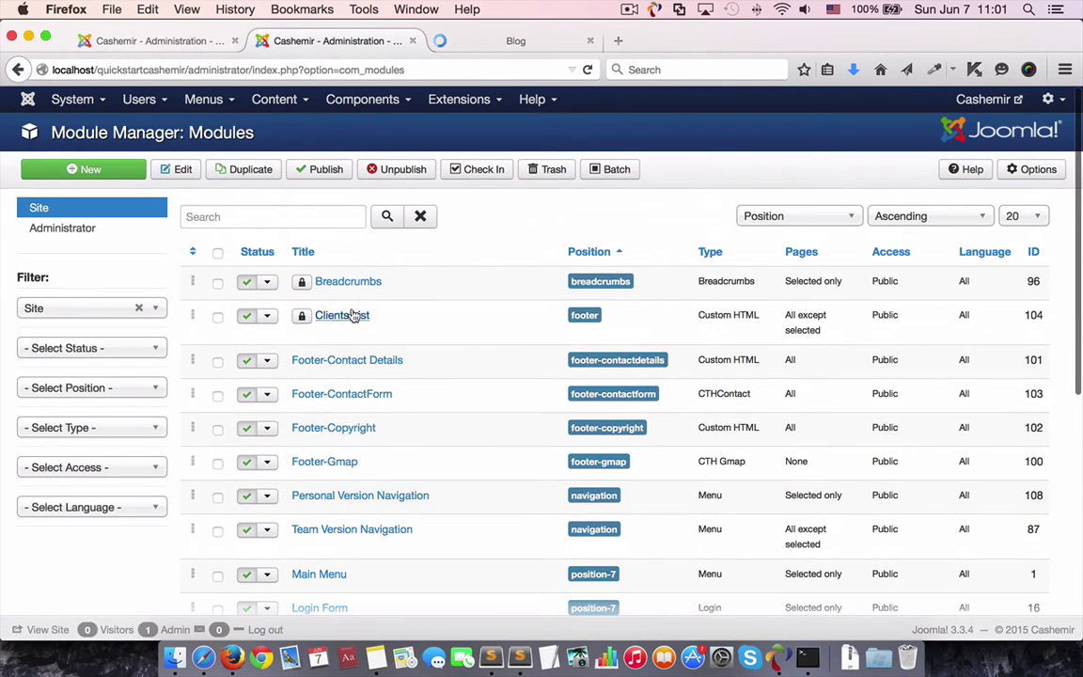
left_click(348, 316)
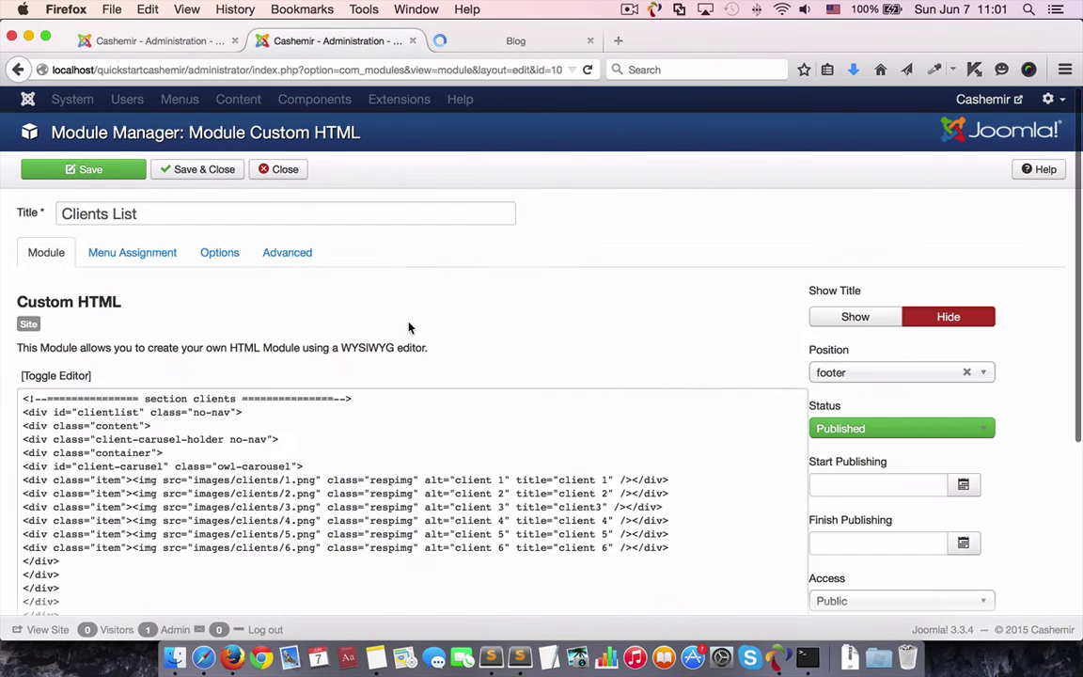
double_click(106, 412)
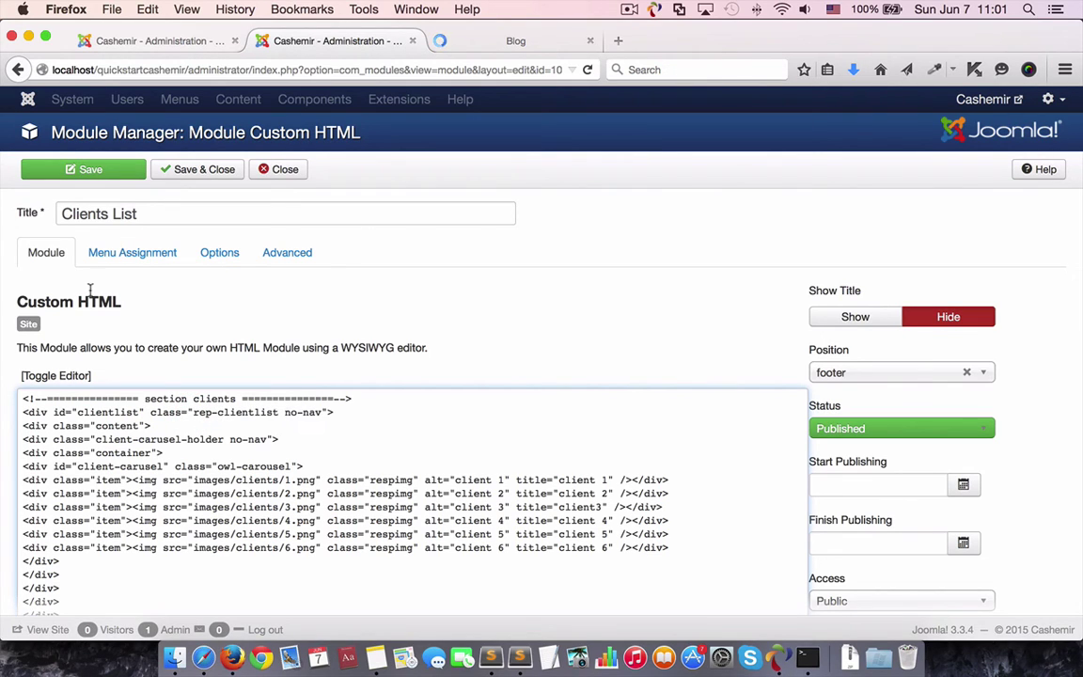
- Review the menu assignment, the selected menu items and the advanced settings of the Clients List module
left_click(120, 253)
left_click(262, 294)
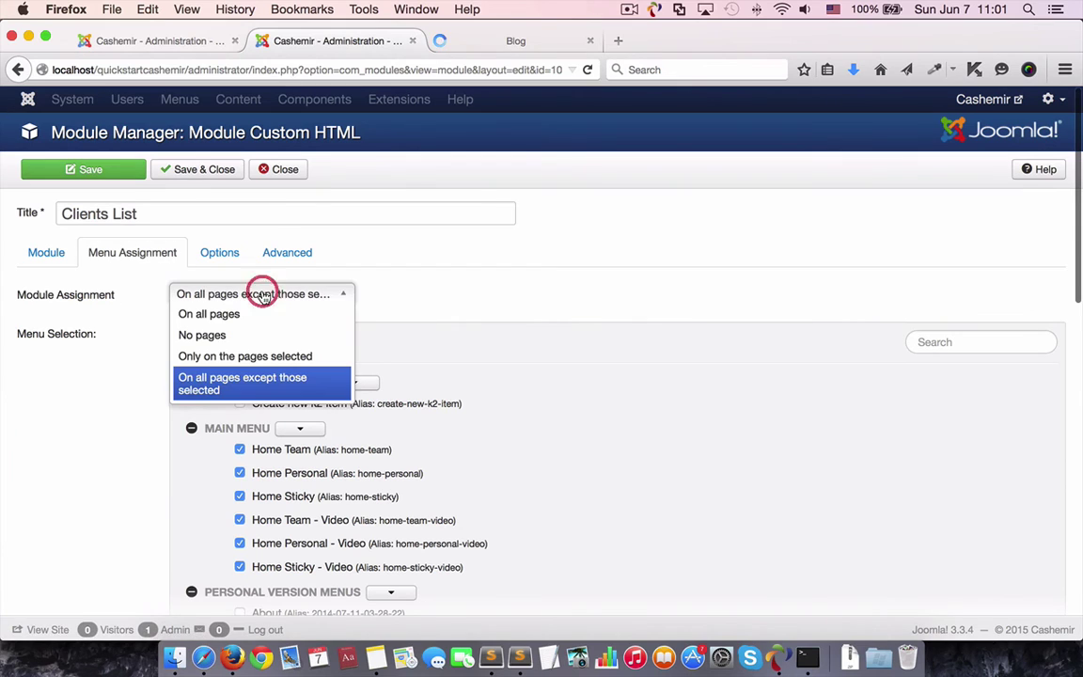
left_click(465, 292)
scroll(474, 336, "down", 10)
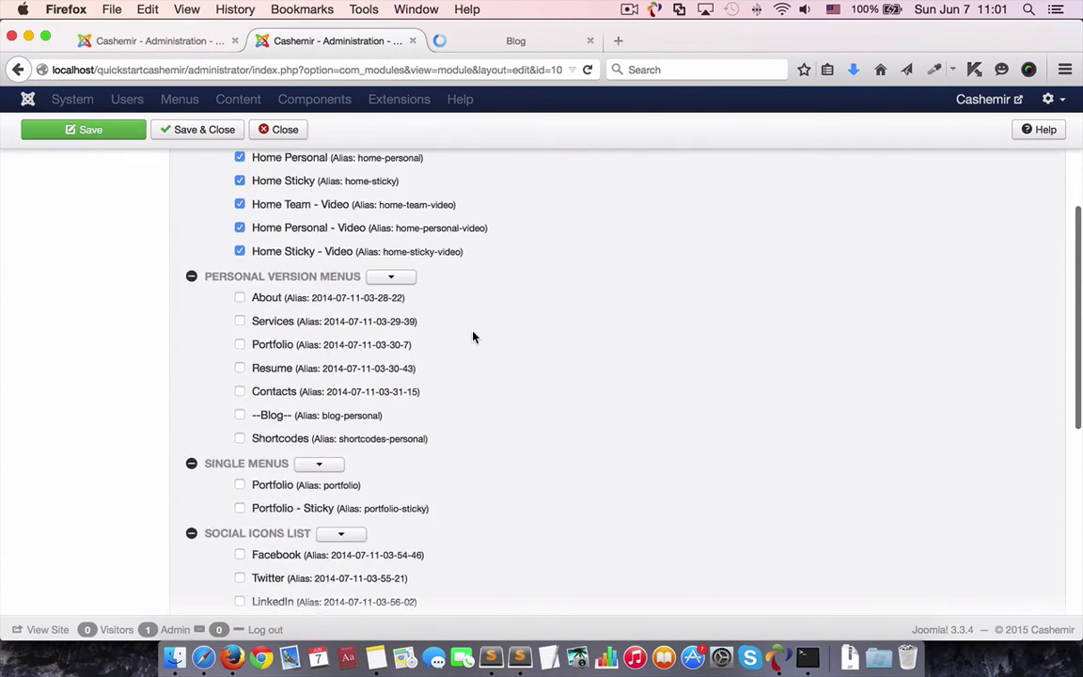
scroll(474, 336, "up", 10)
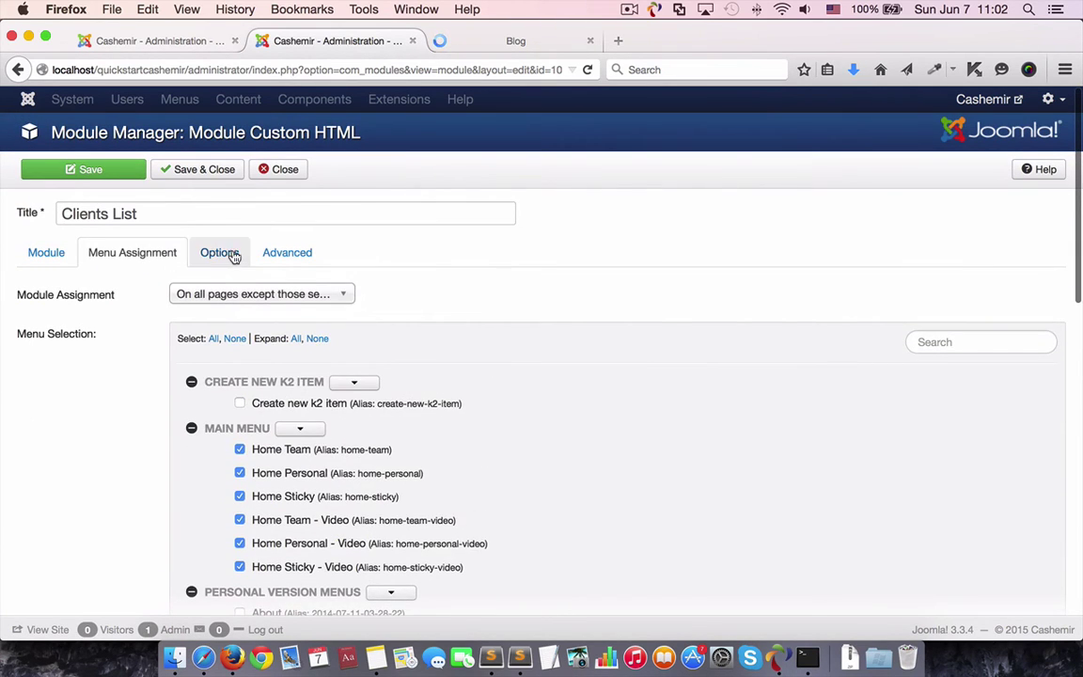
left_click(232, 256)
left_click(294, 256)
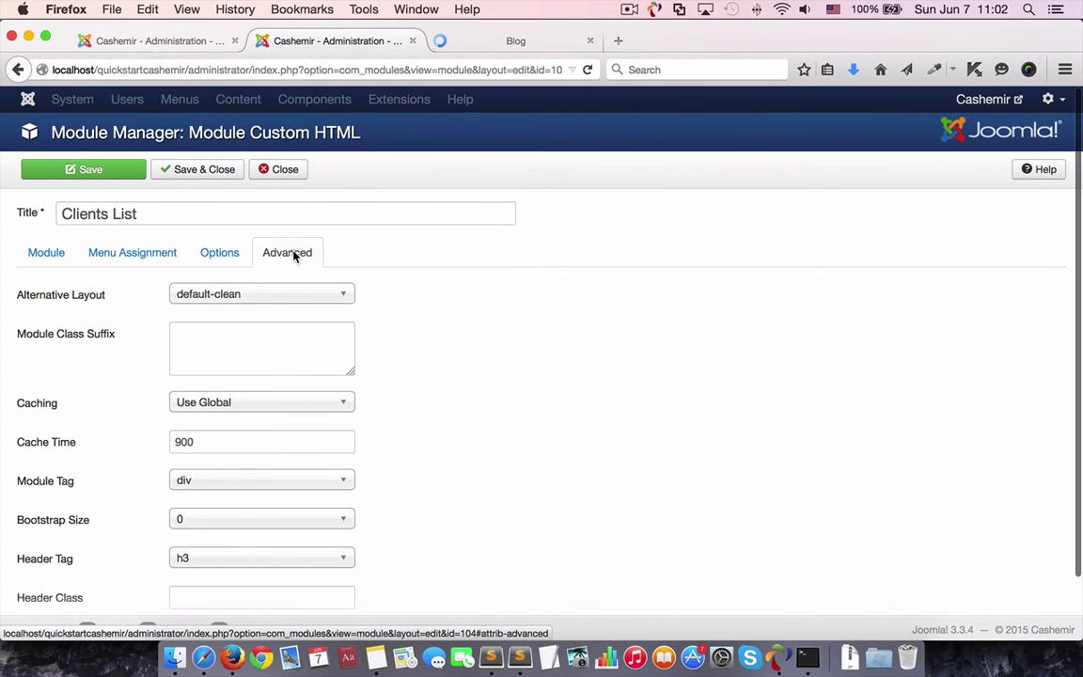
- Save and close the Clients List module, and reload the Blog page to check the client images and footer
left_click(202, 171)
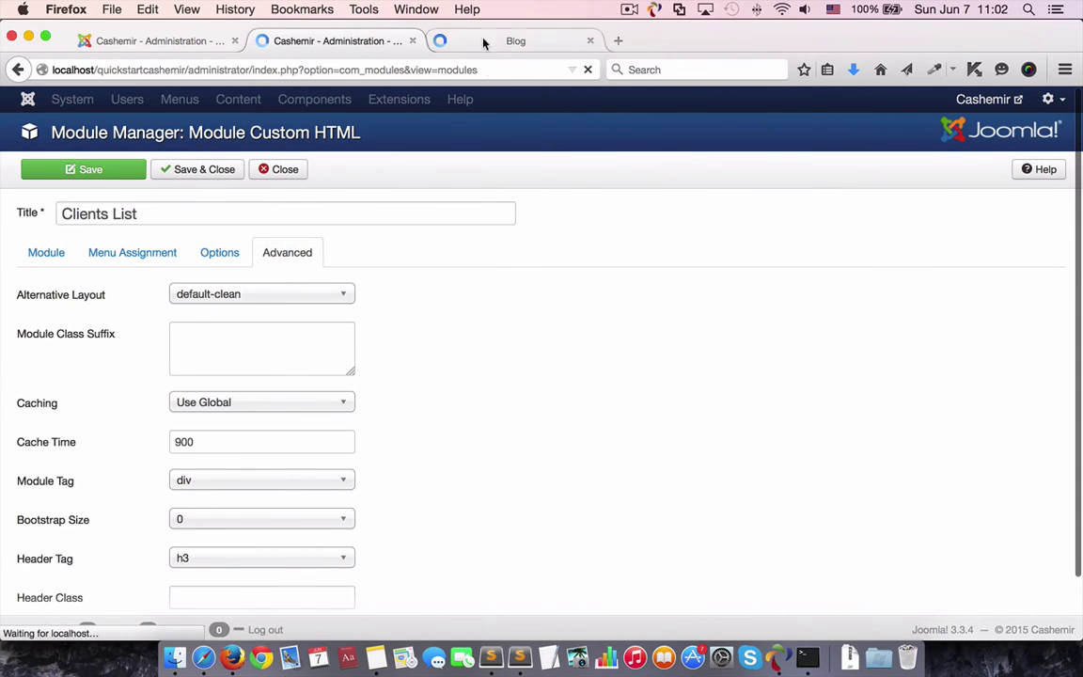
left_click(484, 41)
left_click(588, 72)
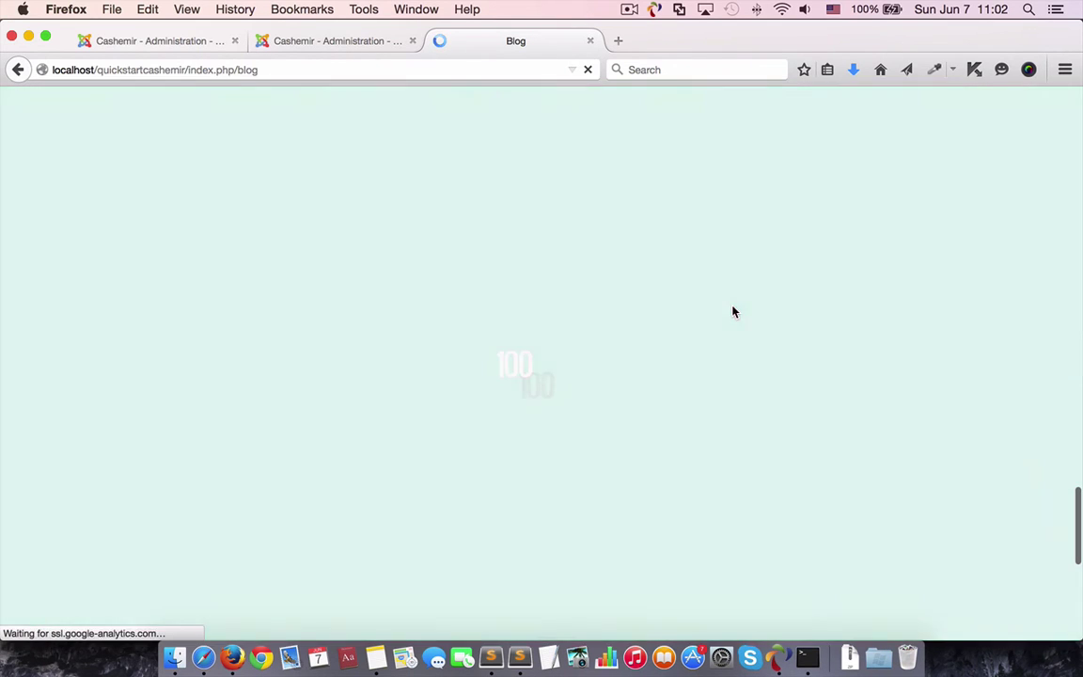
scroll(668, 336, "down", 5)
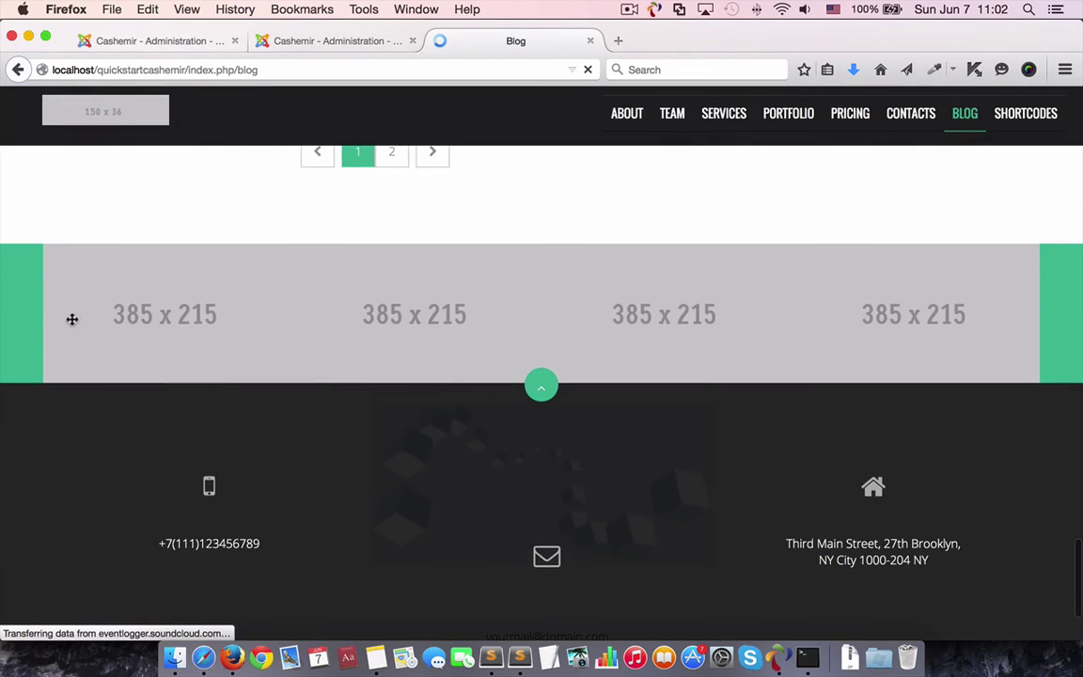
scroll(984, 360, "down", 3)
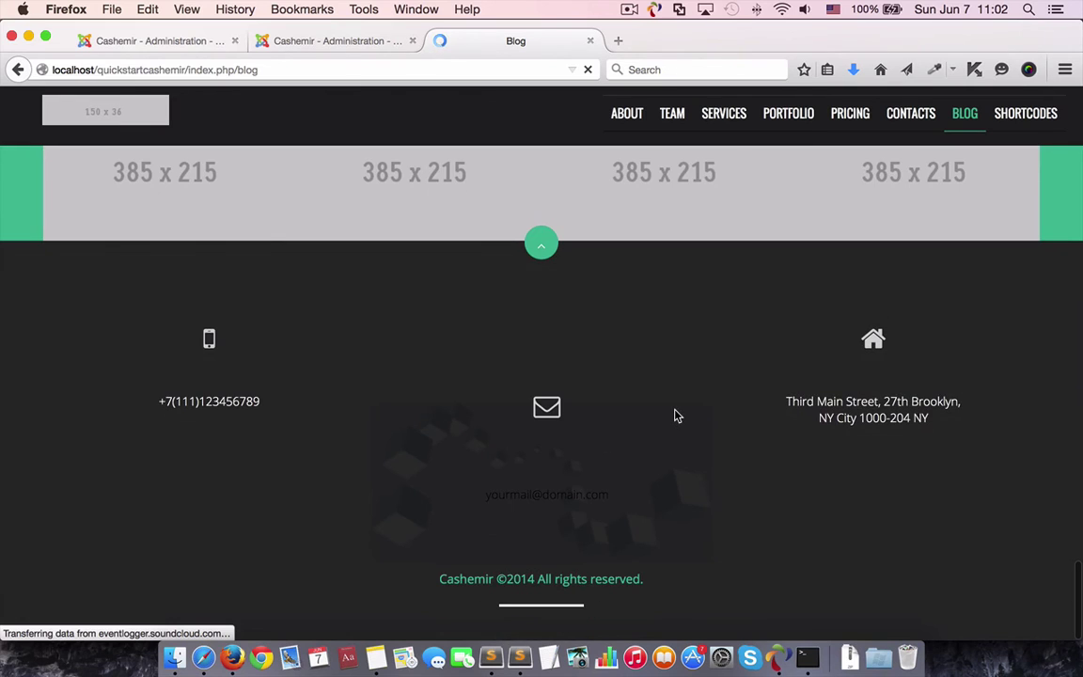
scroll(675, 415, "up", 20)
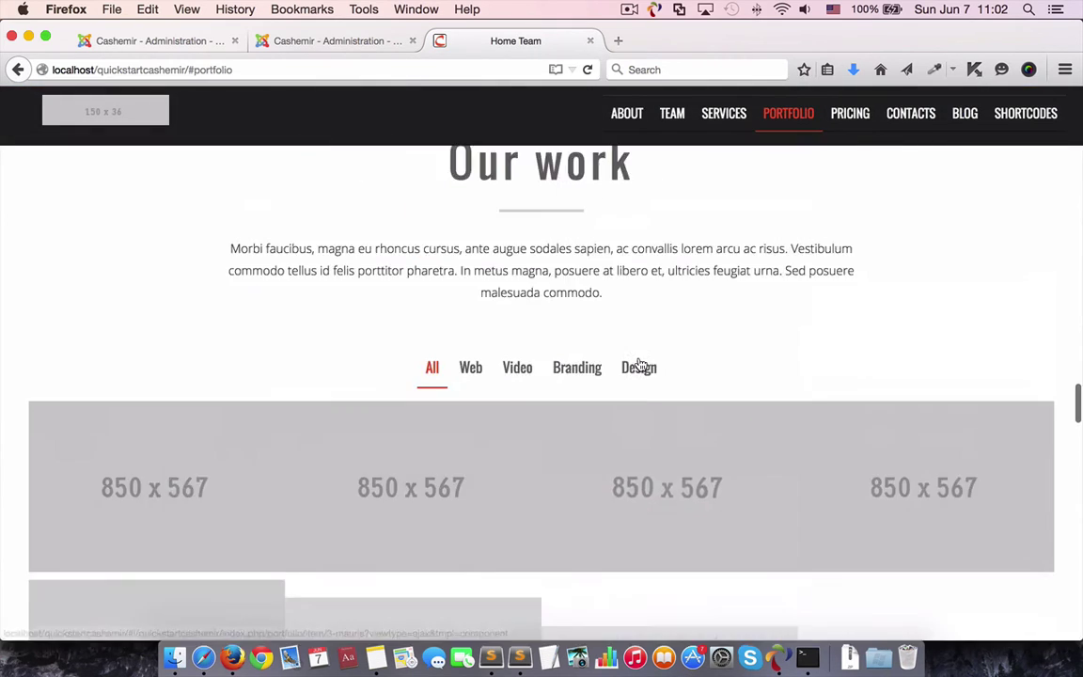
- Open the Cashemir - Home Page style from the Template Manager and review its menu assignment against the home page
left_click(289, 42)
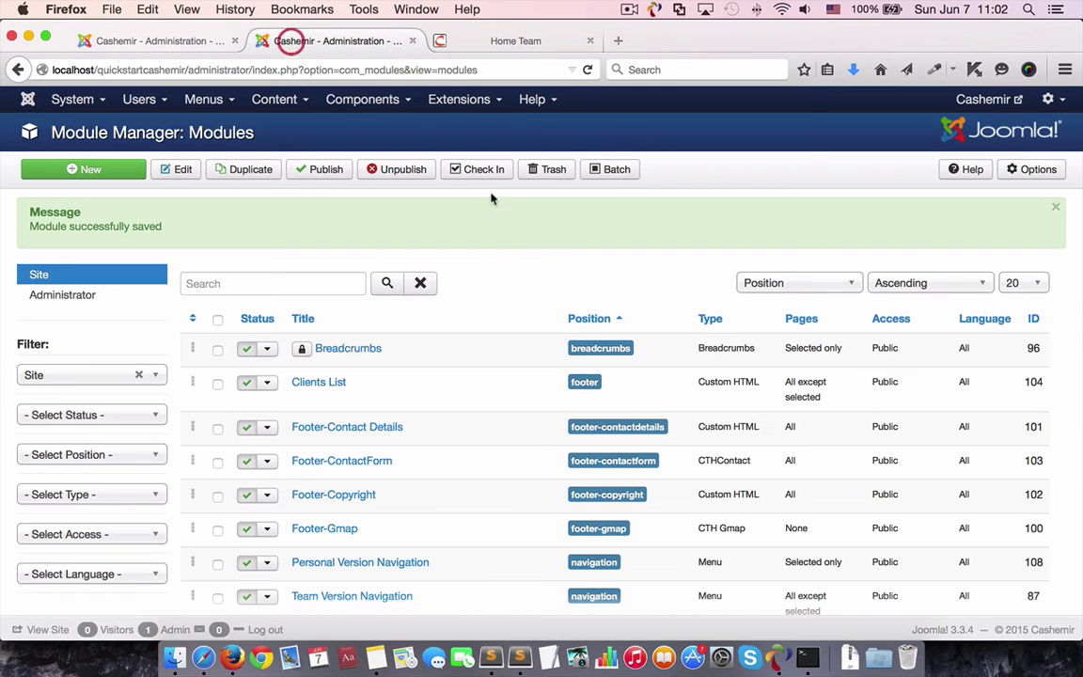
left_click(452, 99)
left_click(479, 182)
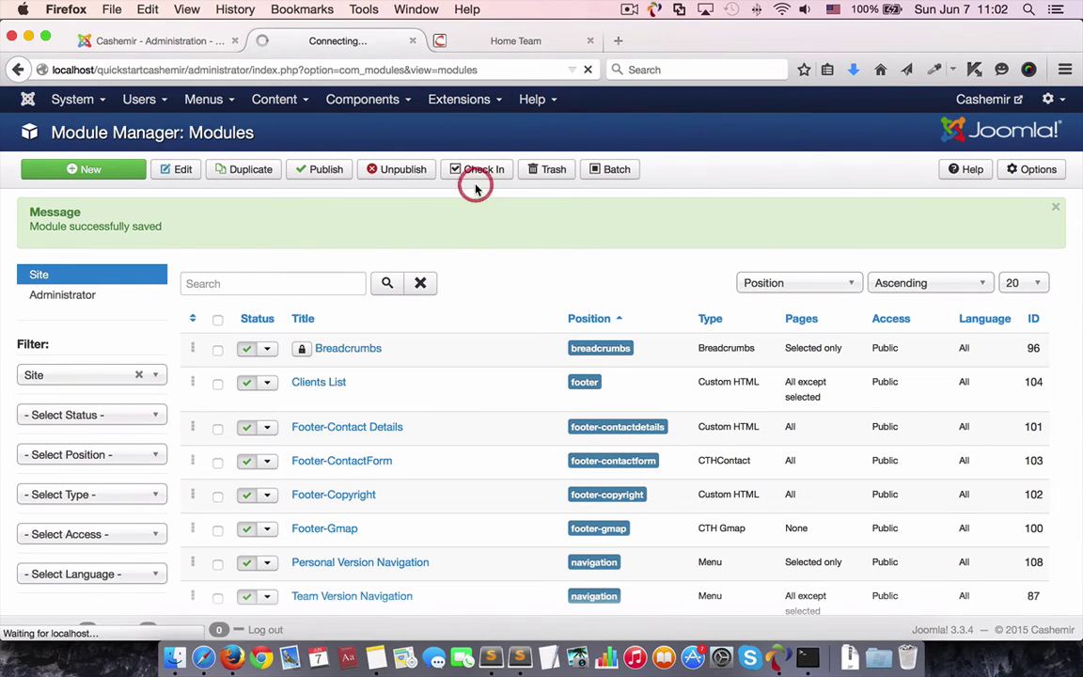
left_click(454, 104)
left_click(485, 204)
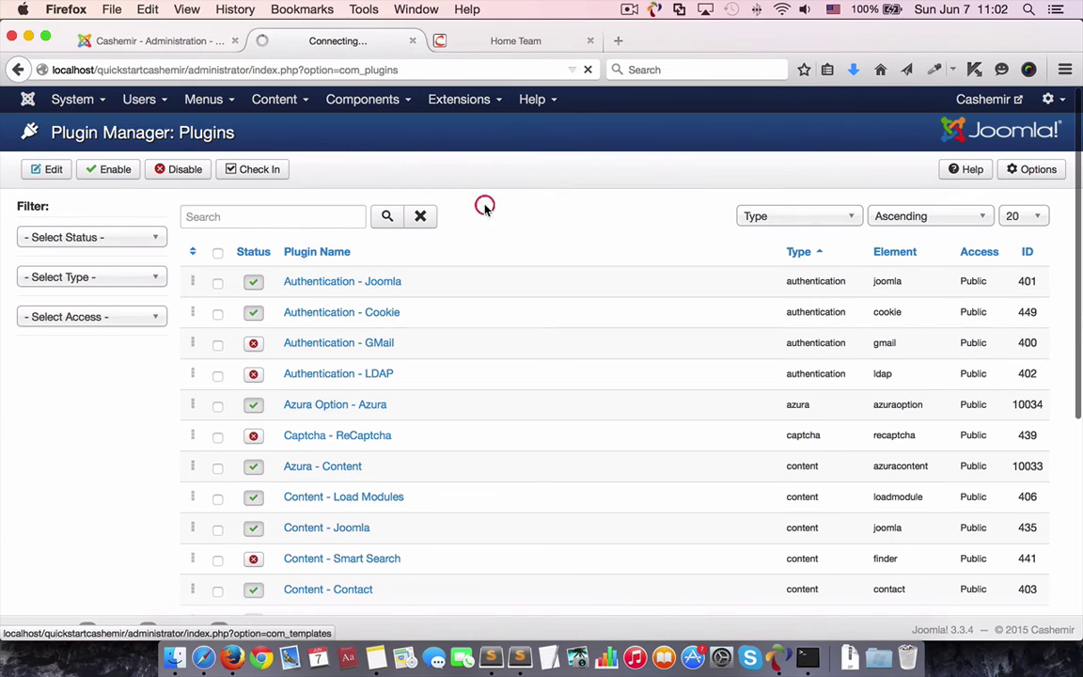
left_click(314, 317)
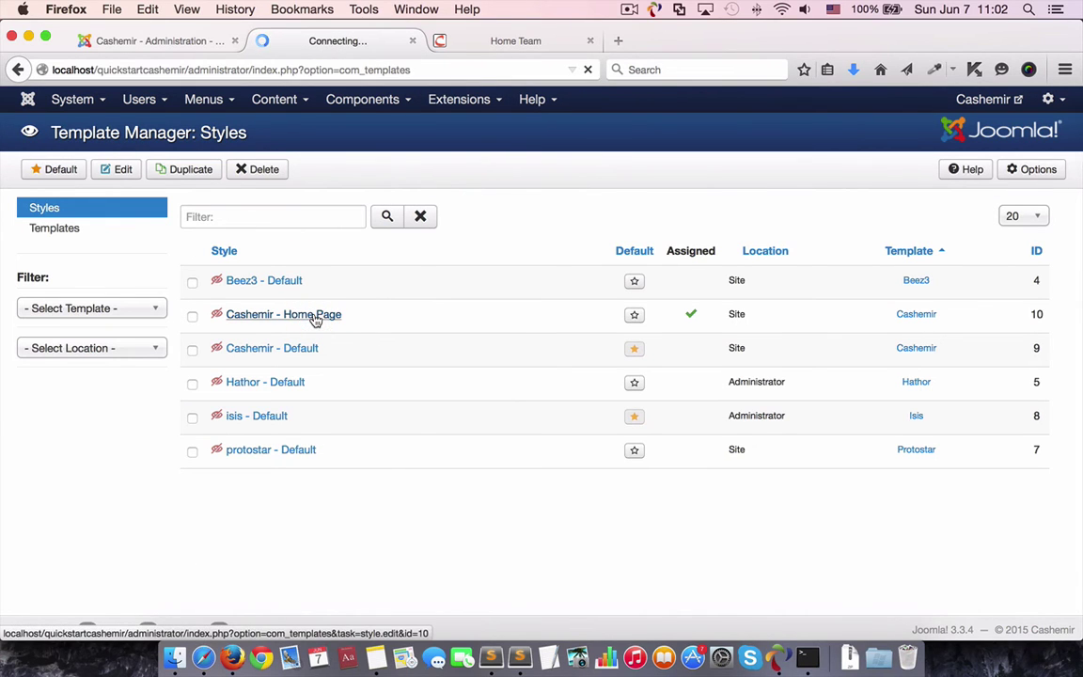
left_click(498, 252)
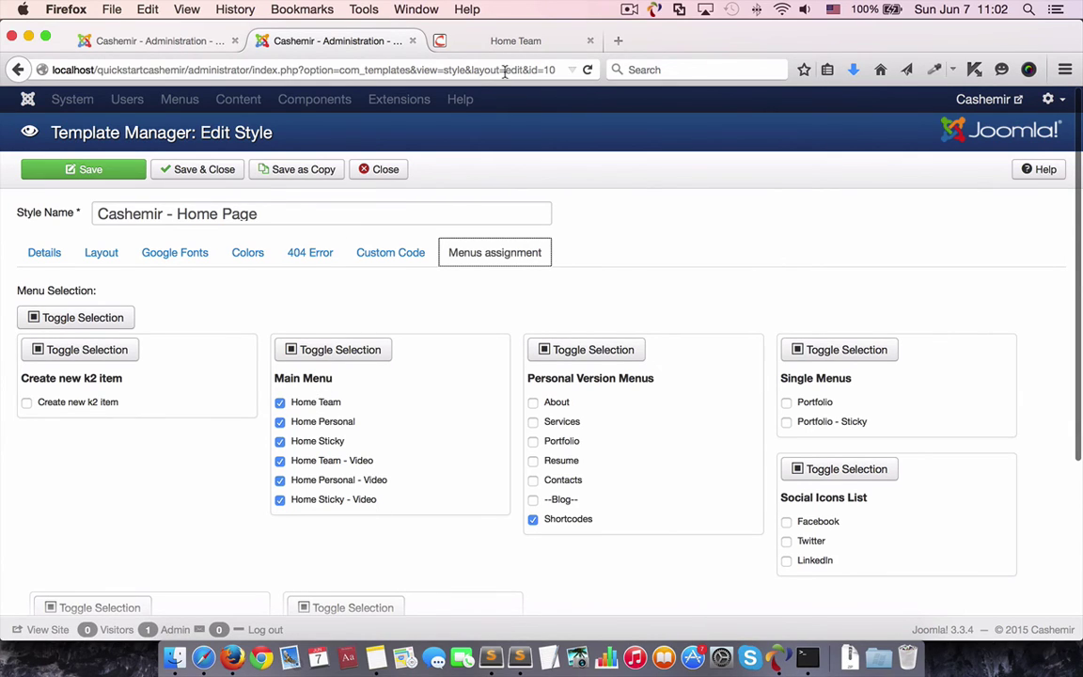
left_click(532, 40)
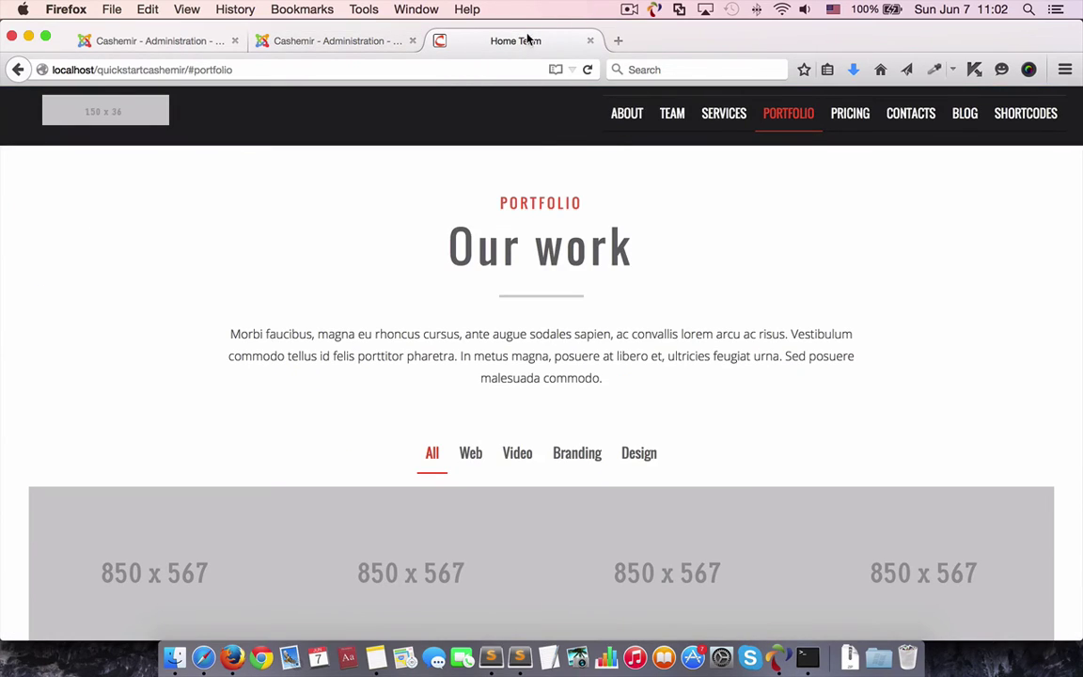
left_click(395, 41)
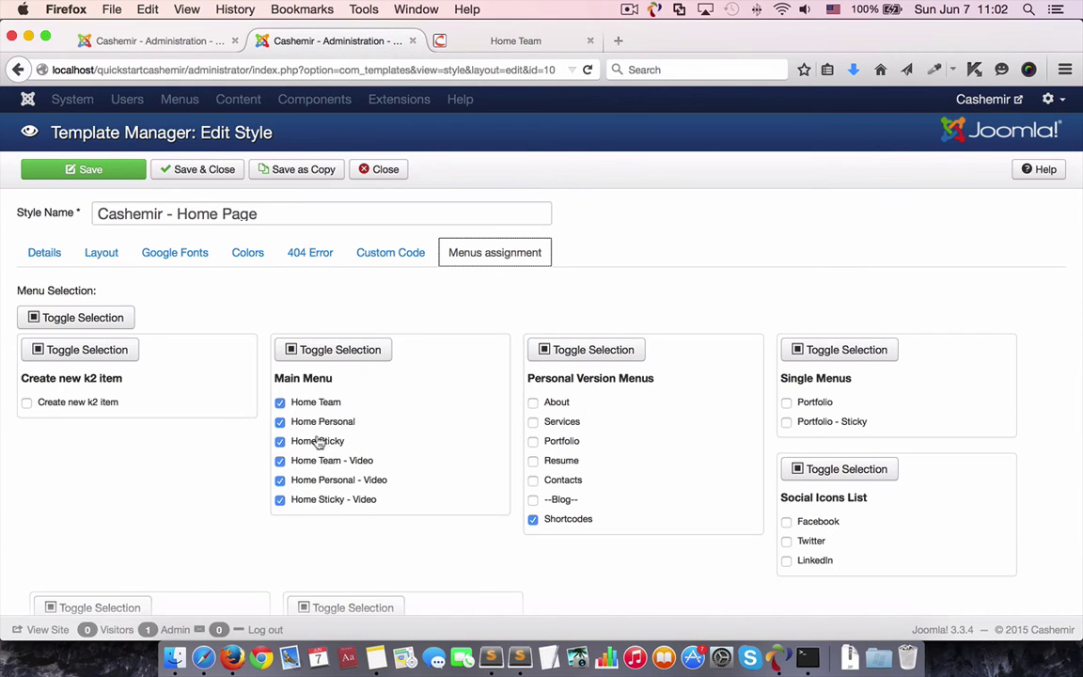
- Choose the Green color preset for the Cashemir - Home Page style, and save and close the style
left_click(245, 252)
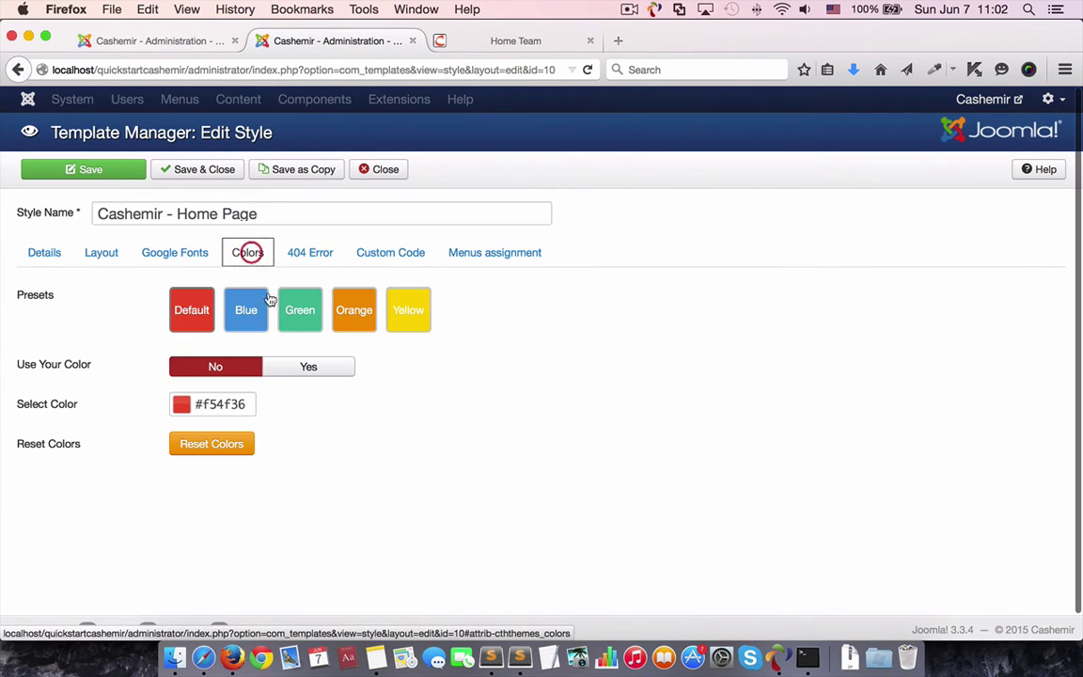
left_click(299, 315)
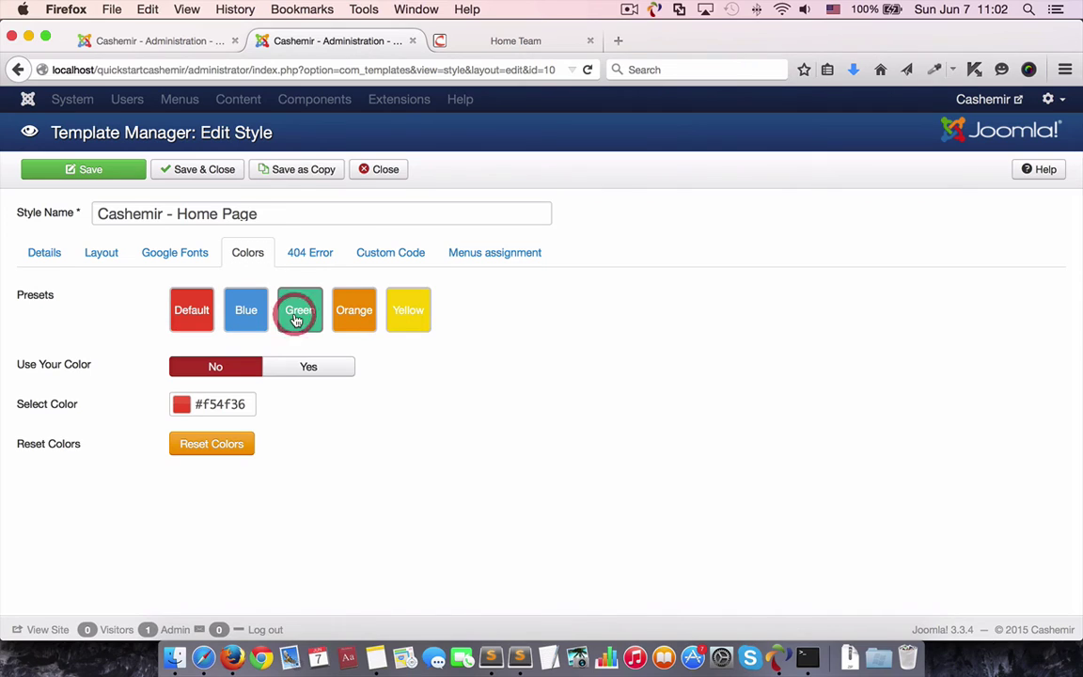
left_click(193, 174)
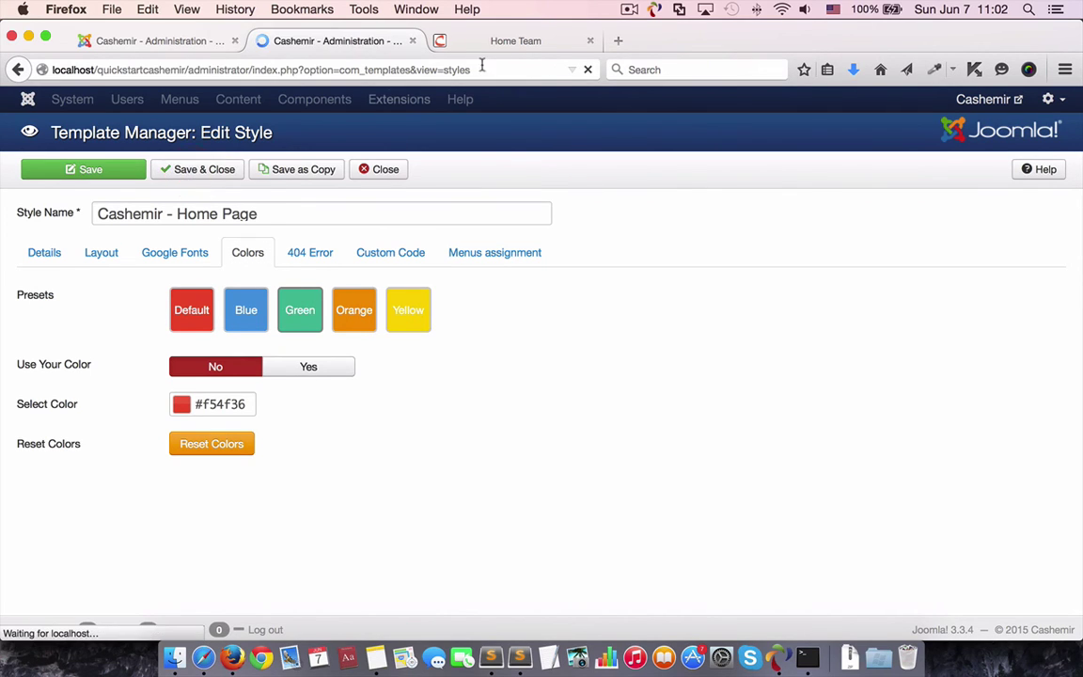
- Reload the site's home page and check the accent color in the portfolio and subscribe sections
left_click(513, 40)
left_click(585, 70)
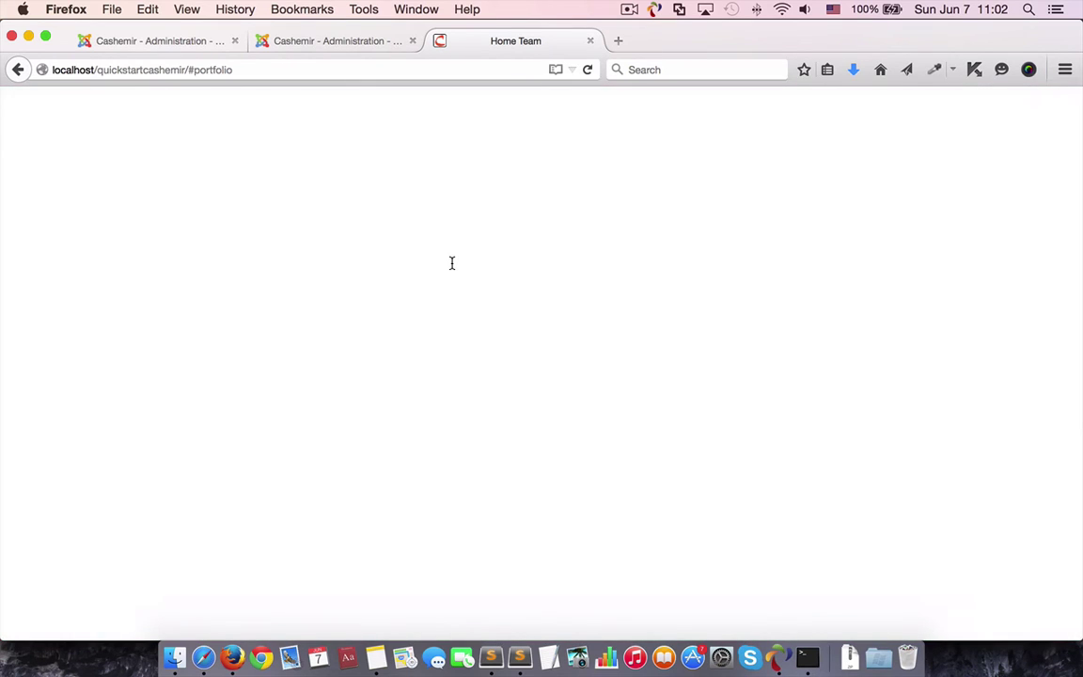
scroll(470, 324, "down", 10)
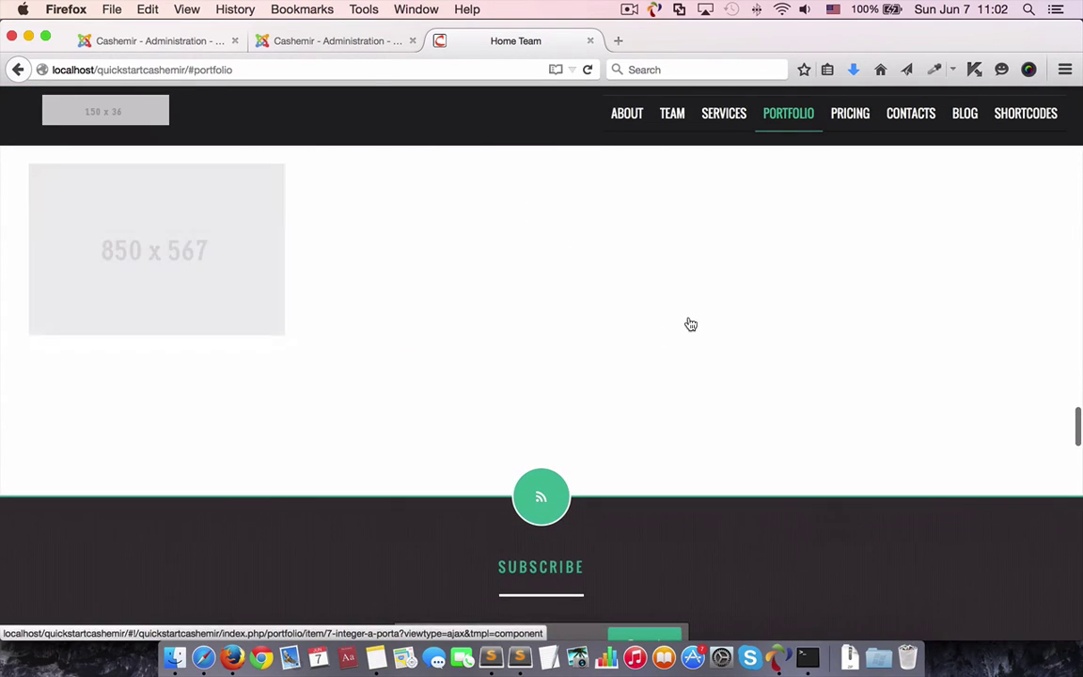
scroll(758, 350, "up", 3)
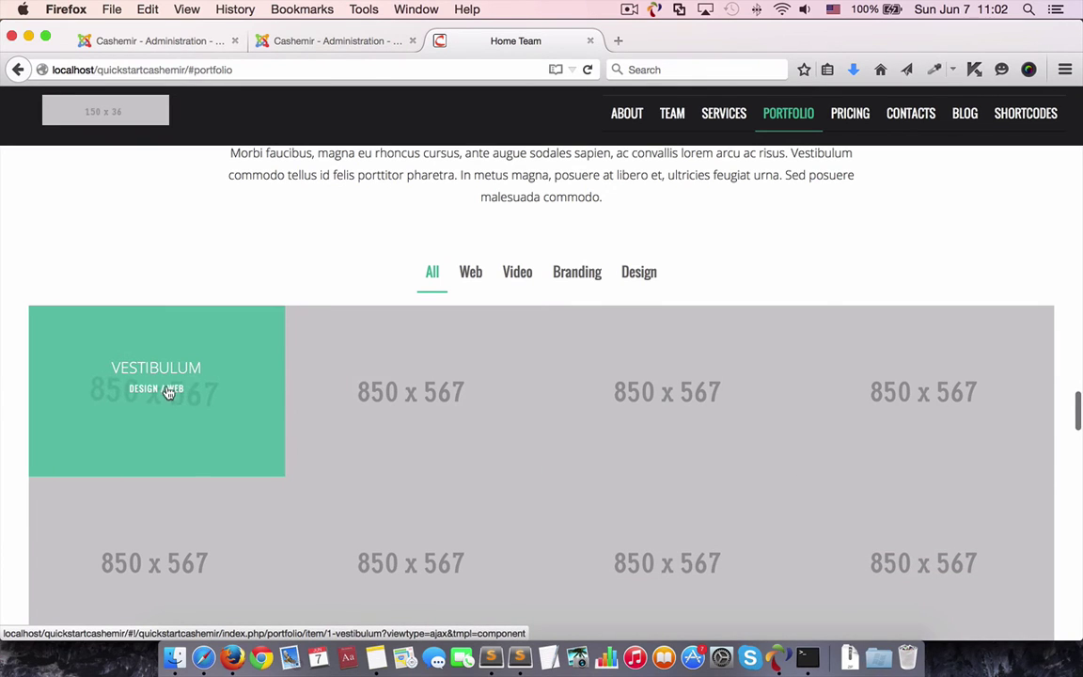
- Open the Vestibulum portfolio item on the home page and advance through the following two items
left_click(166, 390)
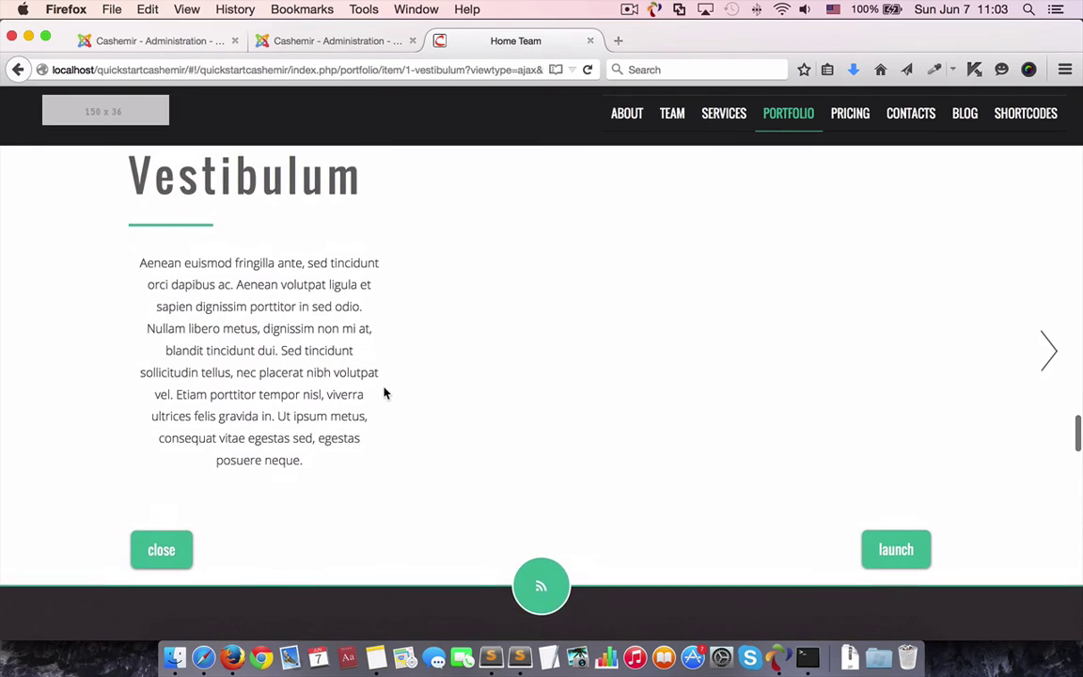
left_click(1046, 374)
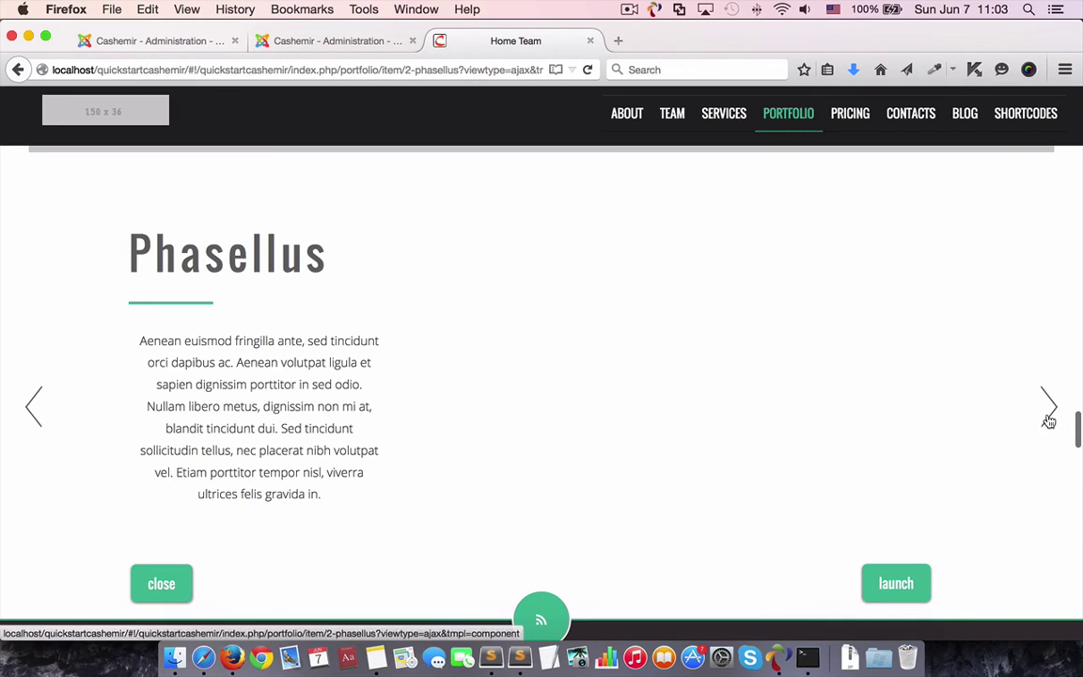
left_click(1048, 417)
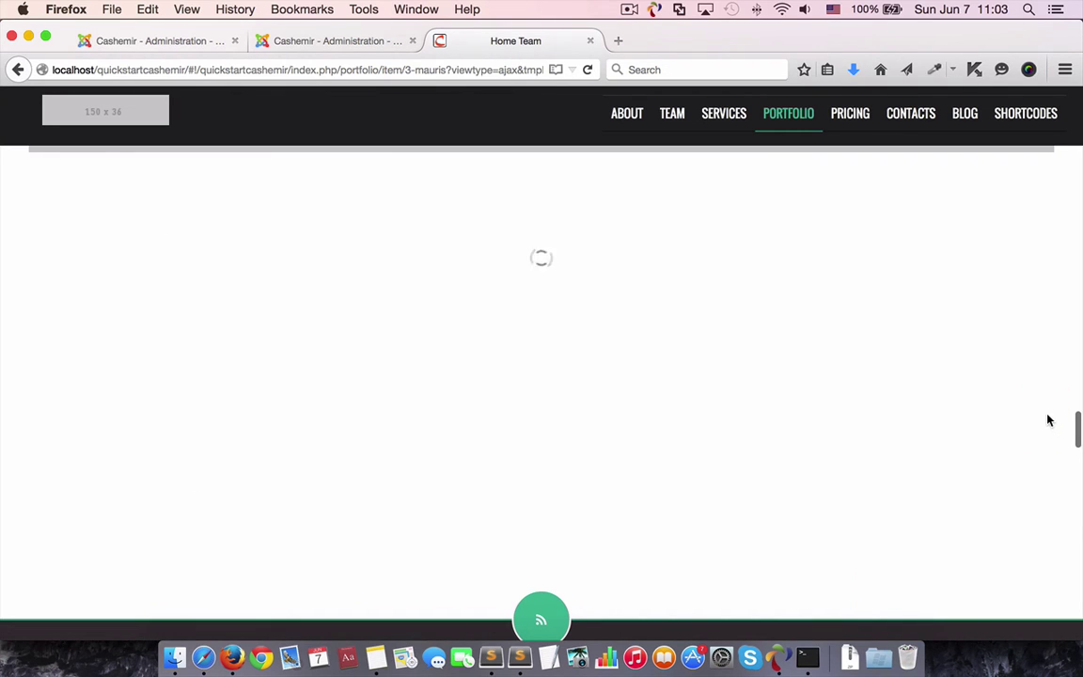
- Switch back to the administration, open the K2 extra fields and filter them by Portfolio Extra Group
left_click(331, 42)
left_click(414, 100)
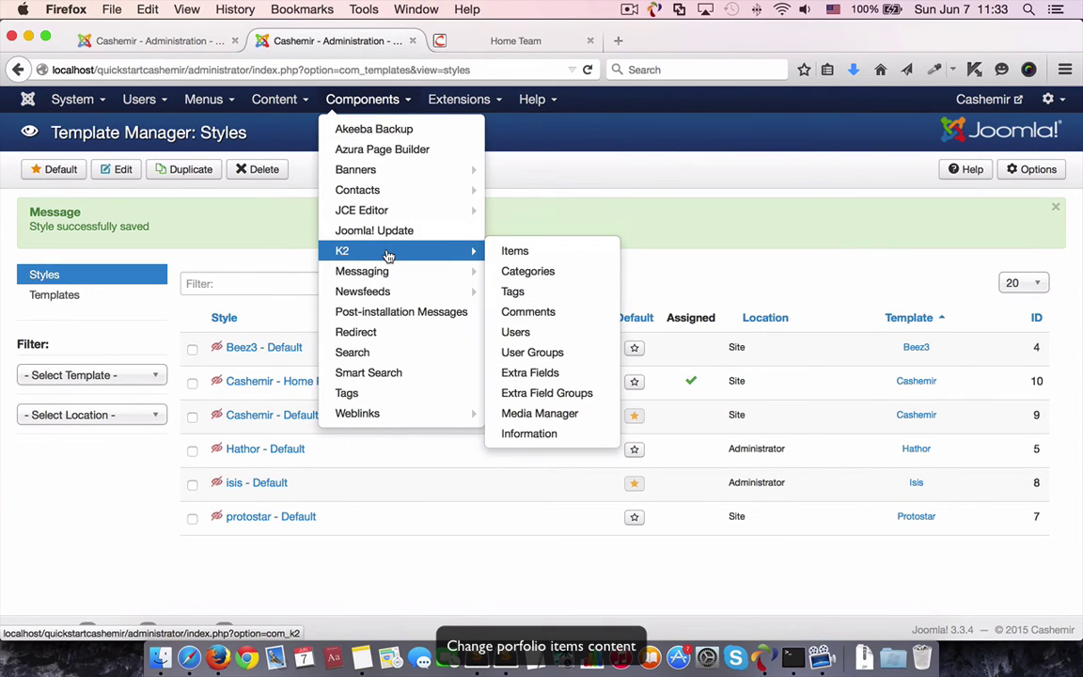
left_click(389, 254)
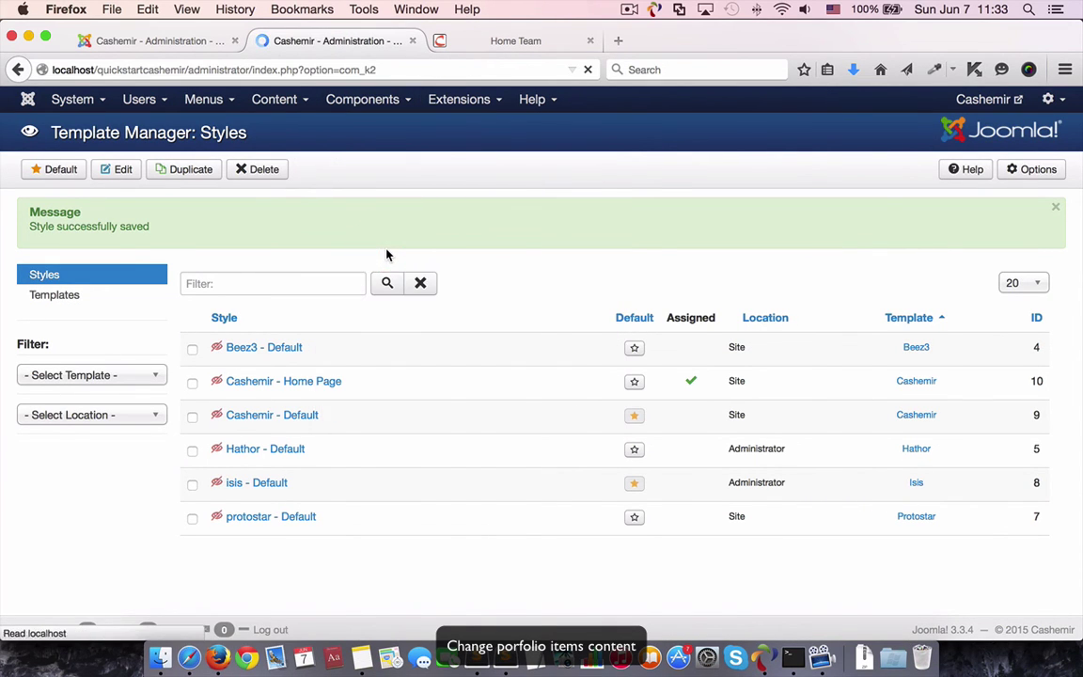
left_click(89, 331)
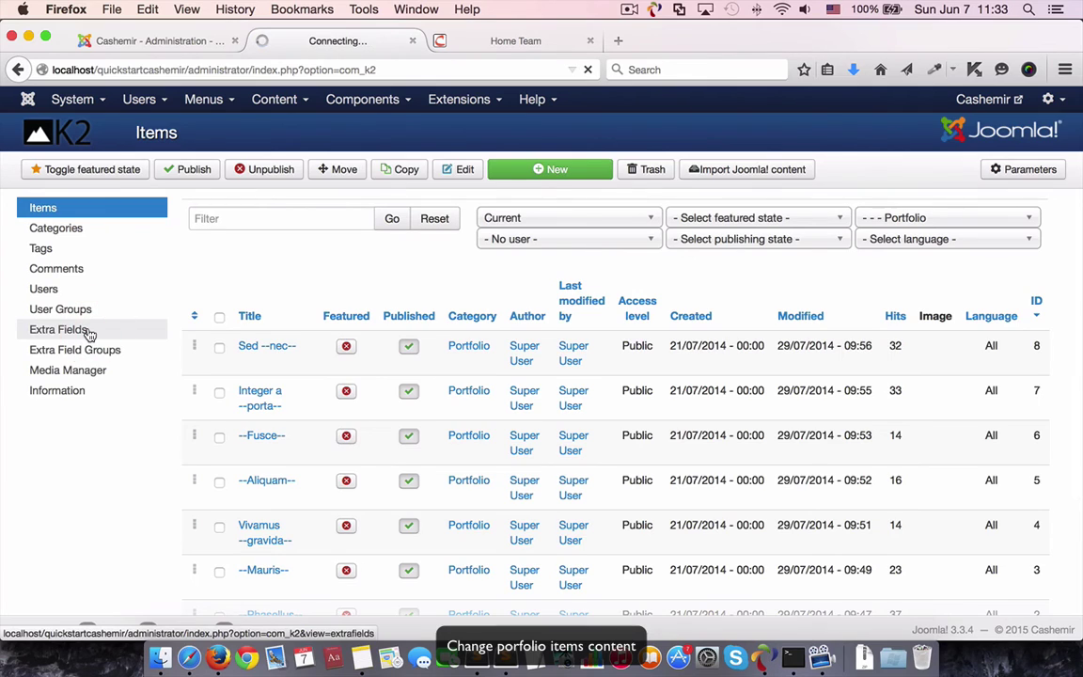
left_click(778, 217)
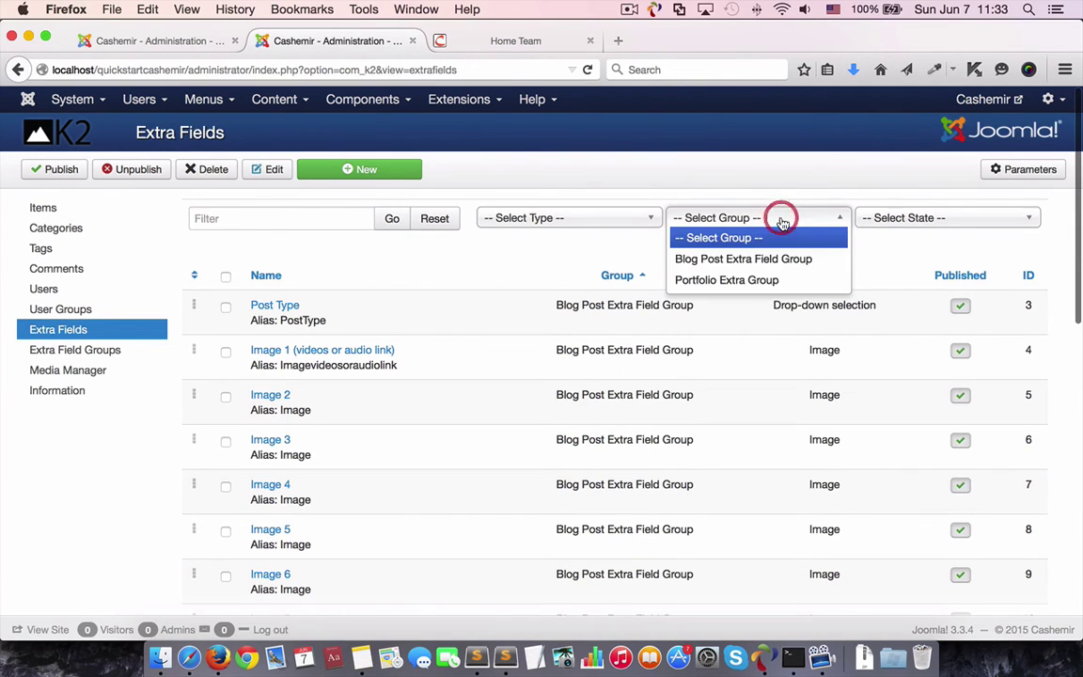
left_click(766, 280)
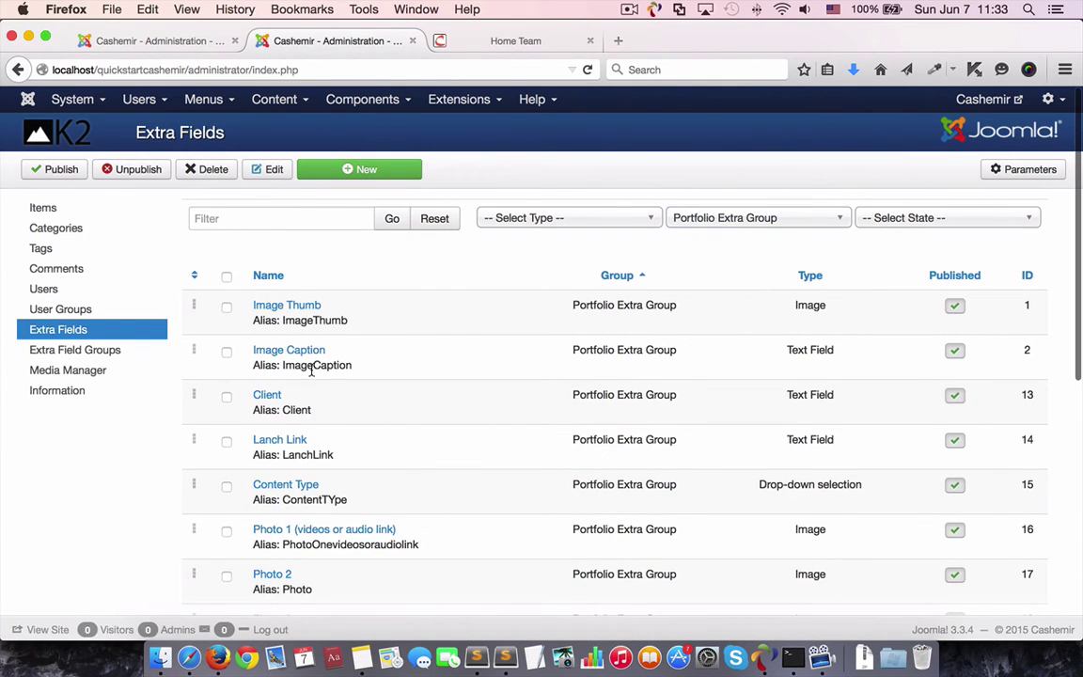
- Select the Client and Lanch Link fields of the Portfolio Extra Group and unpublish them
left_click(227, 441)
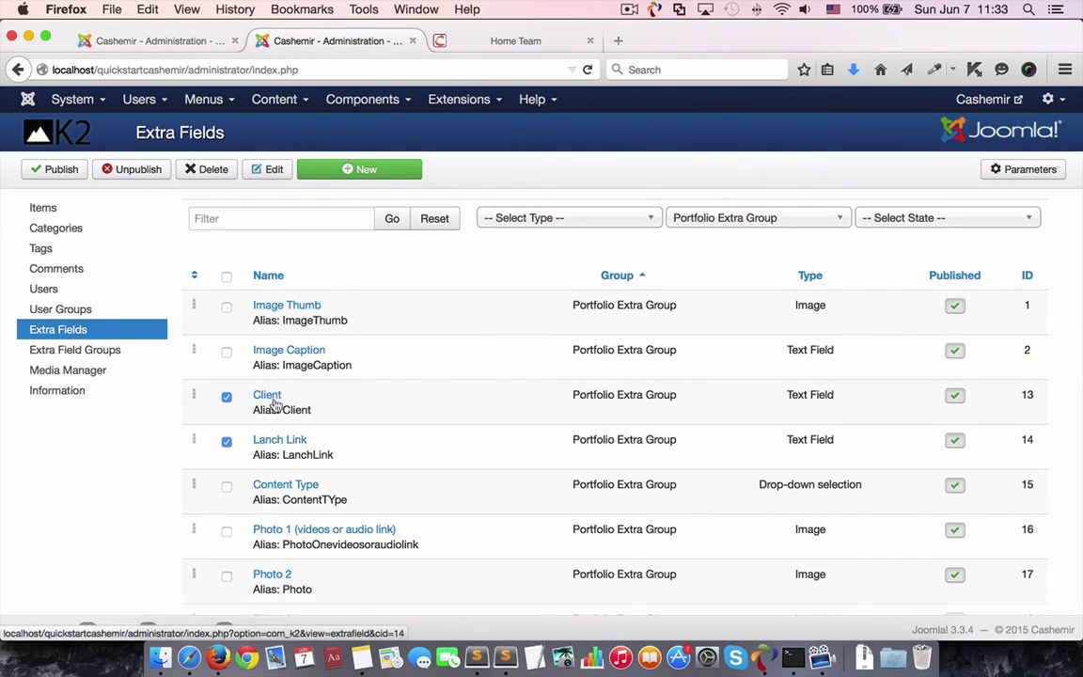
scroll(315, 429, "down", 3)
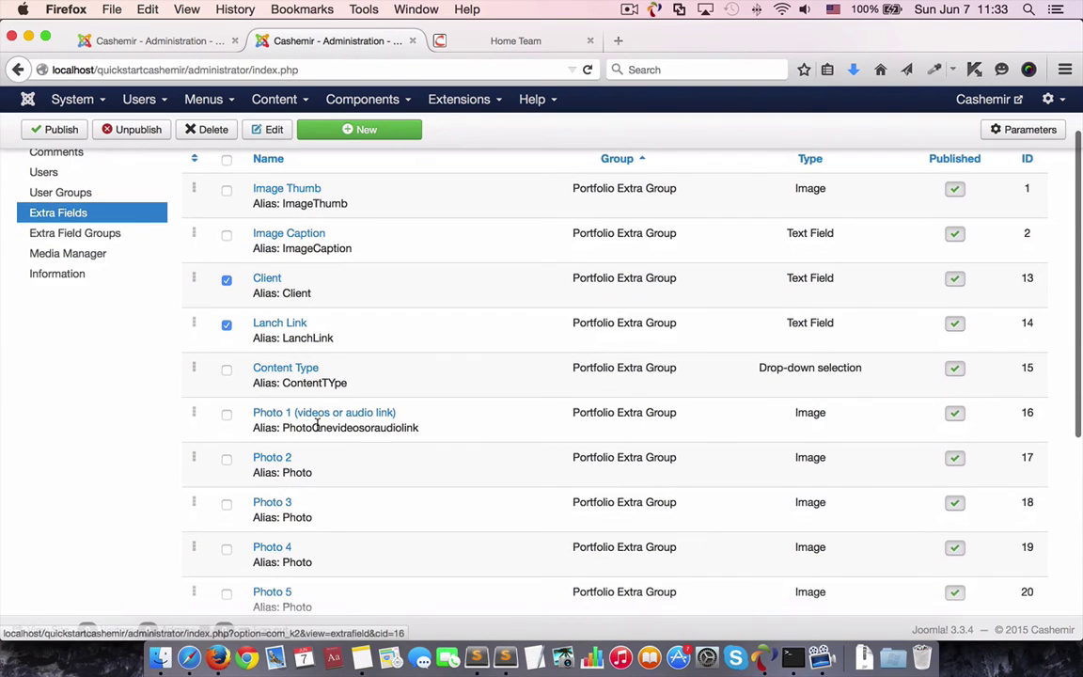
scroll(318, 430, "up", 3)
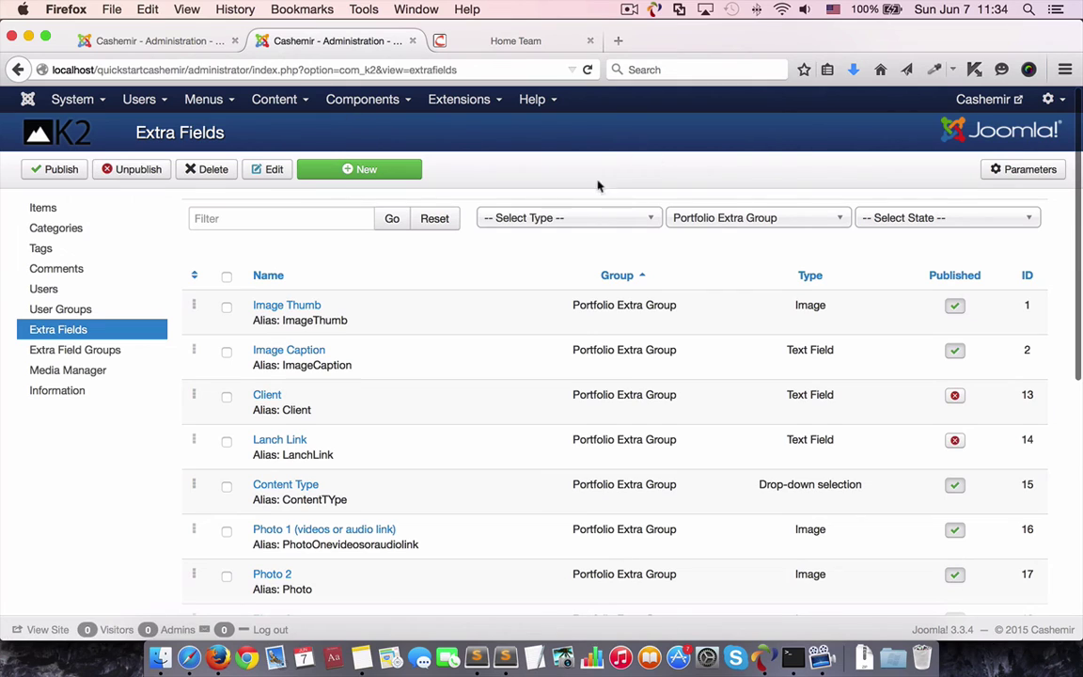
- Open the Sed --nec-- item from the K2 items in the Portfolio category and display its extra fields
left_click(71, 211)
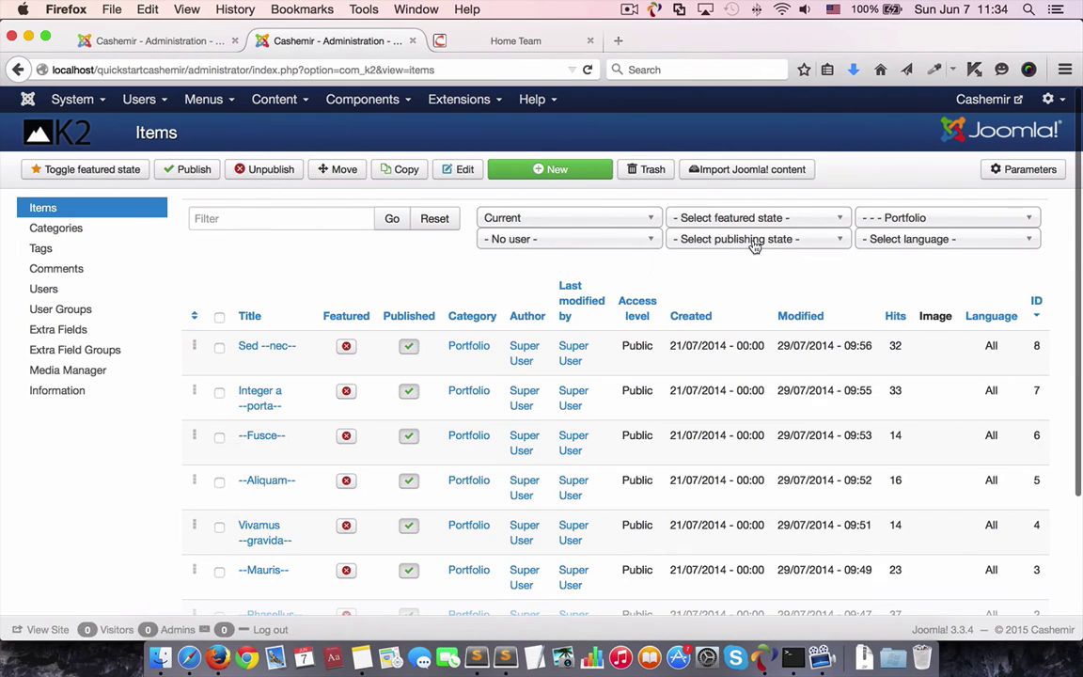
left_click(881, 218)
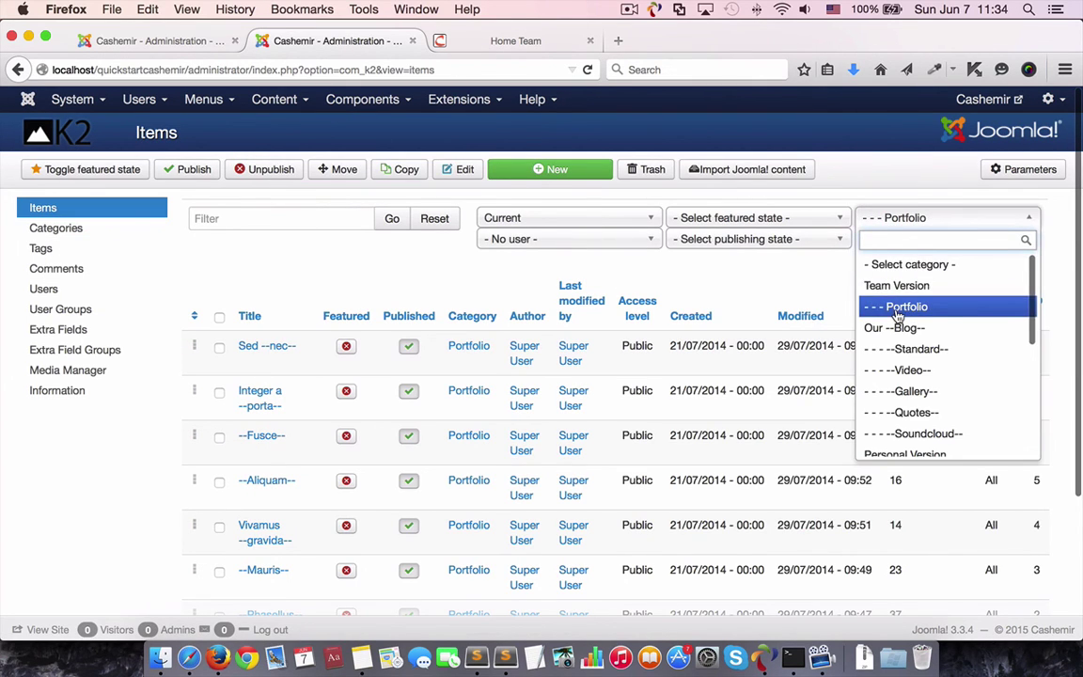
left_click(900, 307)
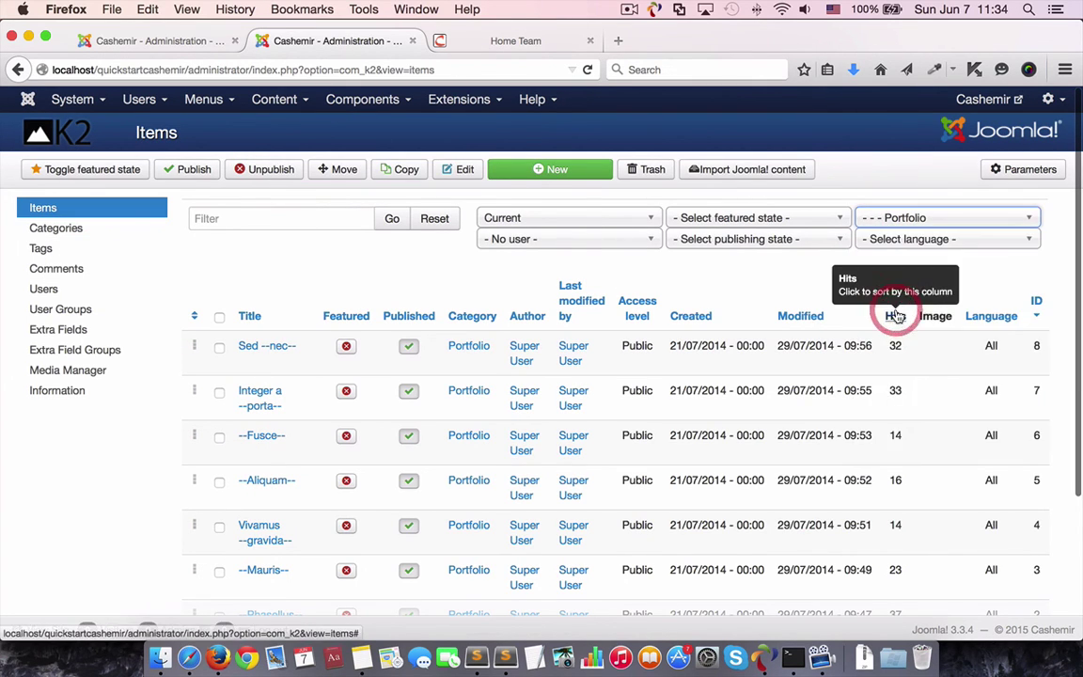
left_click(272, 351)
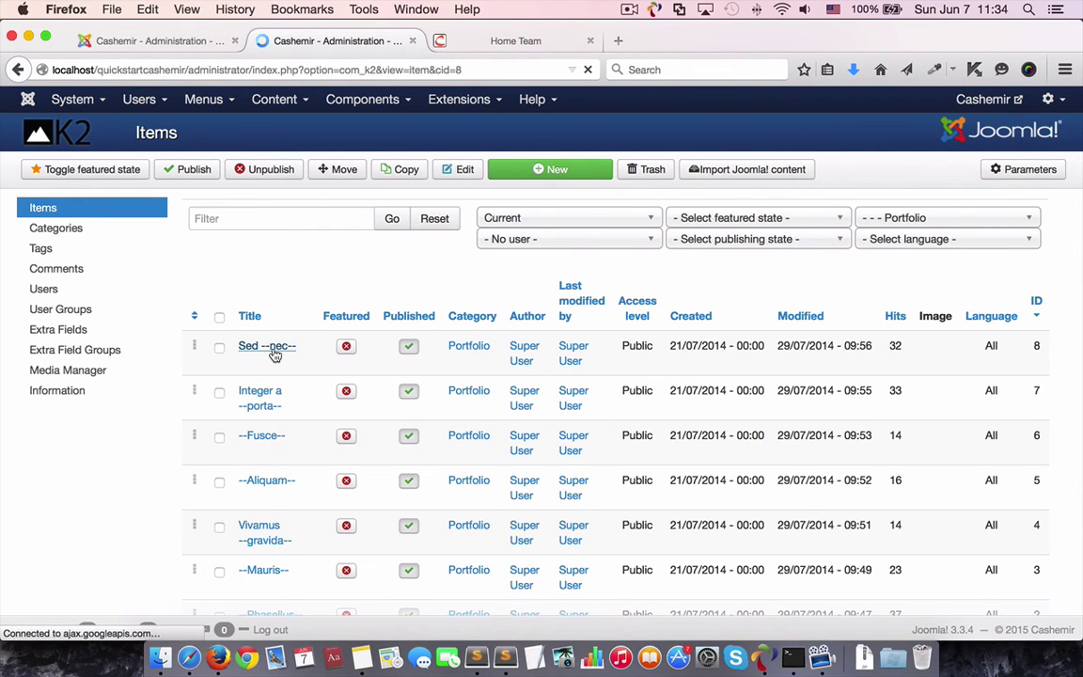
scroll(538, 355, "down", 3)
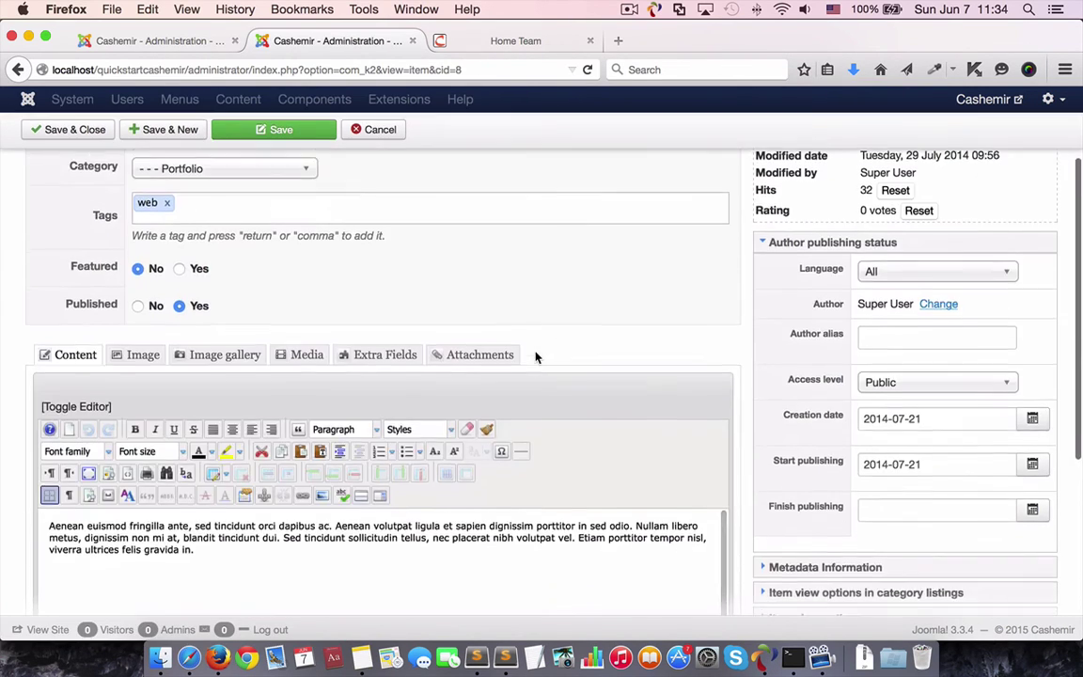
left_click(381, 376)
scroll(489, 398, "down", 3)
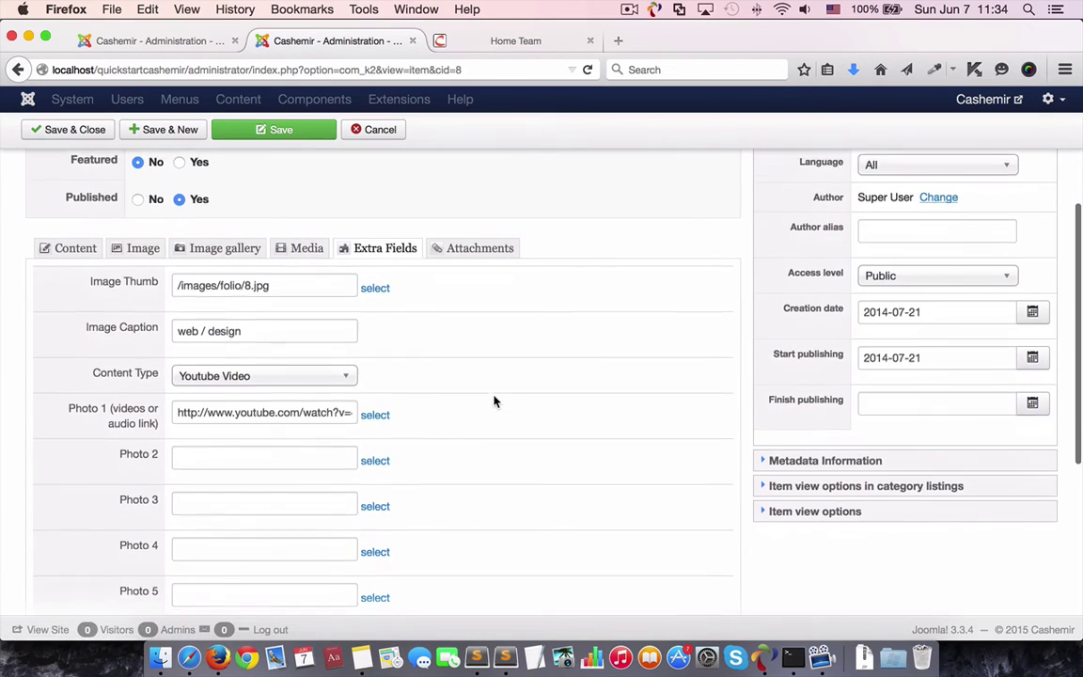
- Replace the Sed --nec-- item's content source with the copied project description, project details and share options HTML
left_click(75, 243)
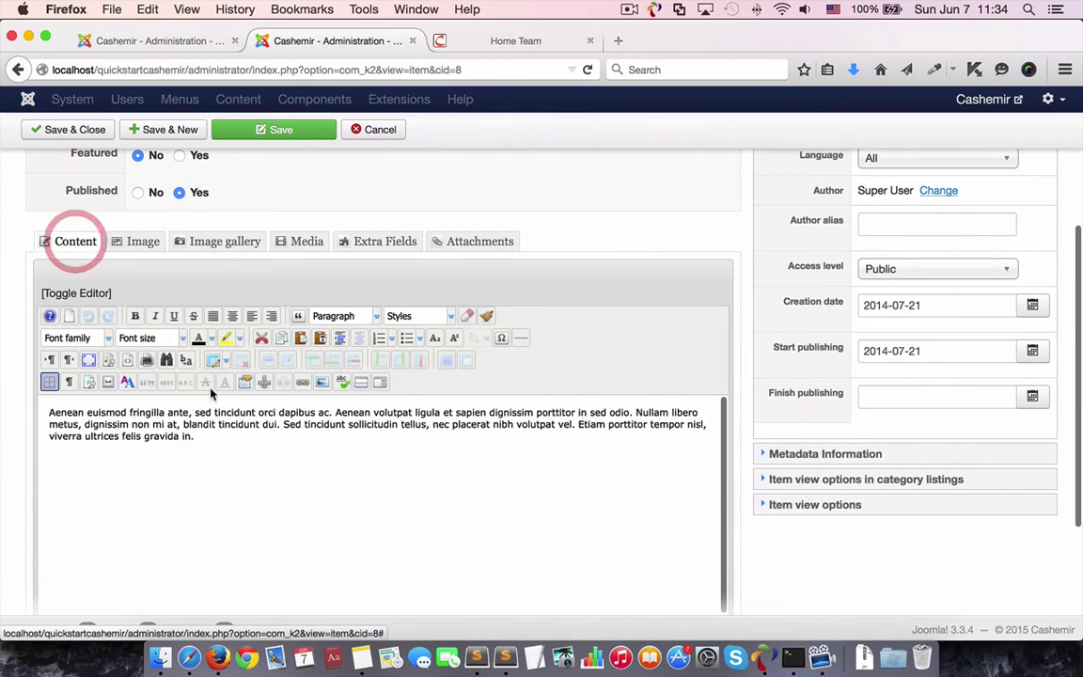
left_click(94, 293)
left_click(229, 400)
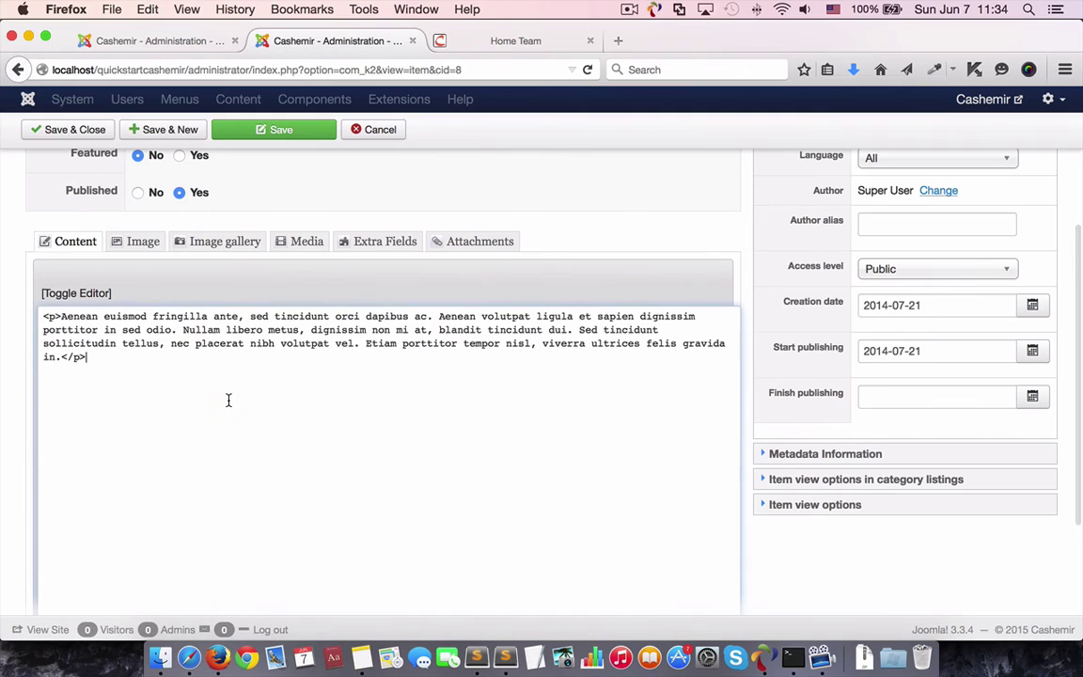
key("super+a")
key("super+v")
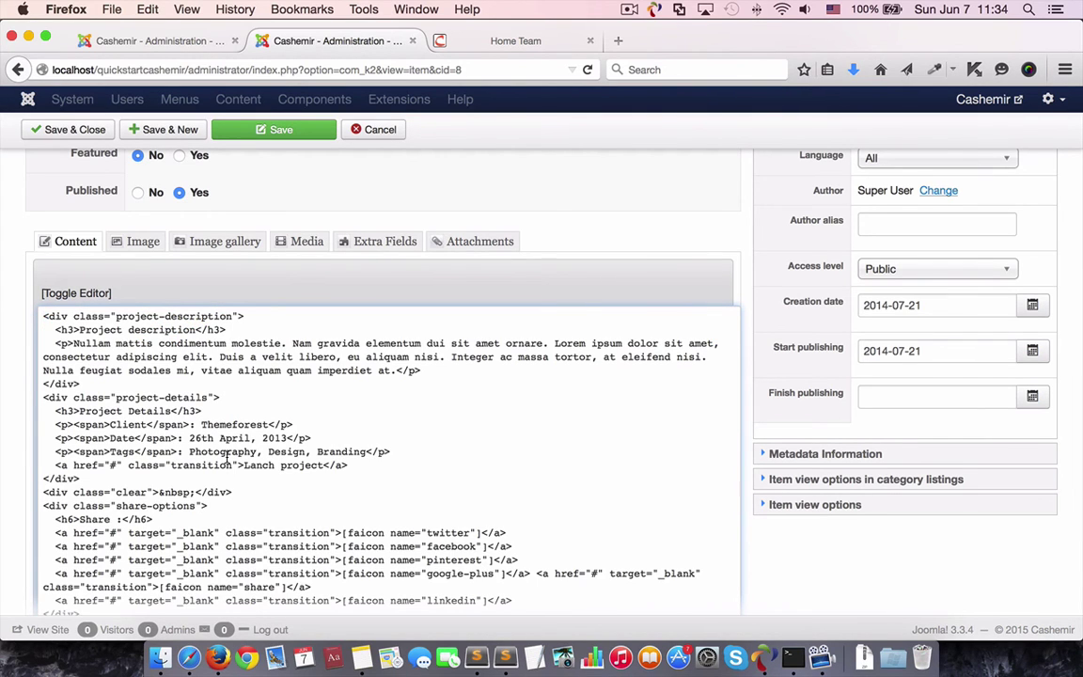
- Move the share link in the share-options markup onto its own line, and save and close the item
scroll(228, 456, "down", 3)
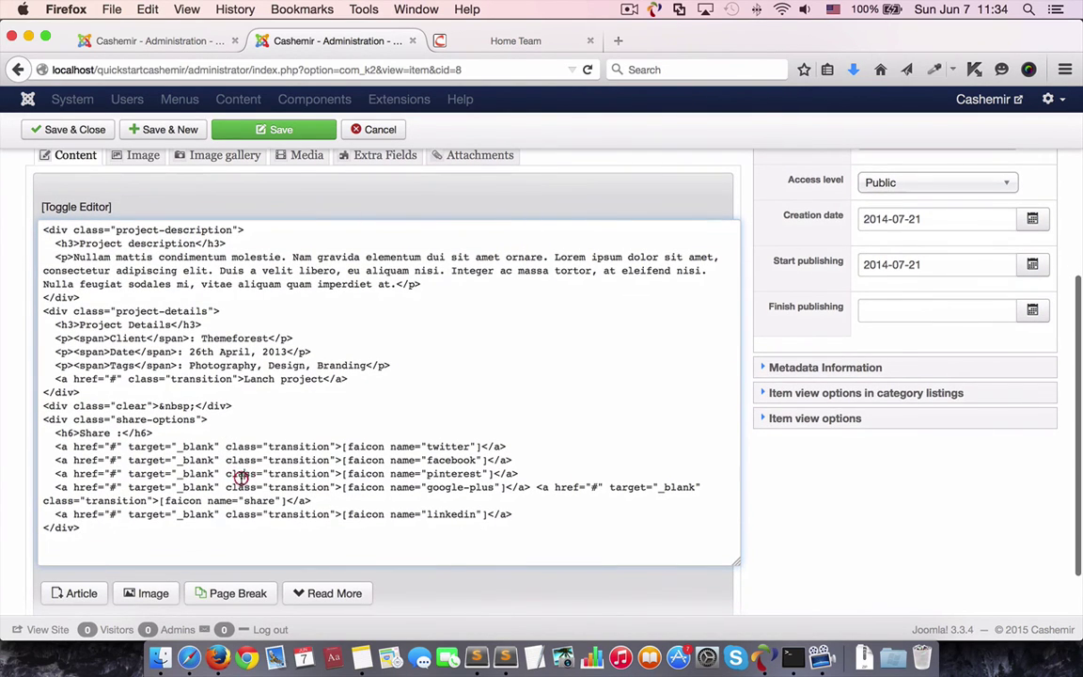
left_click(516, 460)
left_click(533, 487)
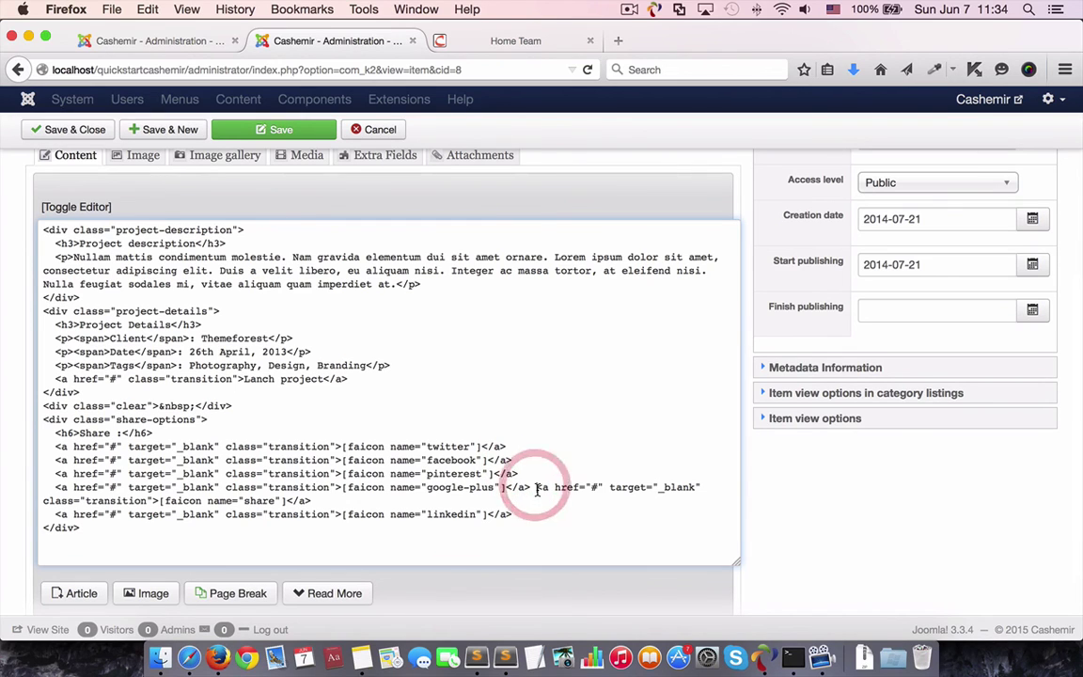
key("Return")
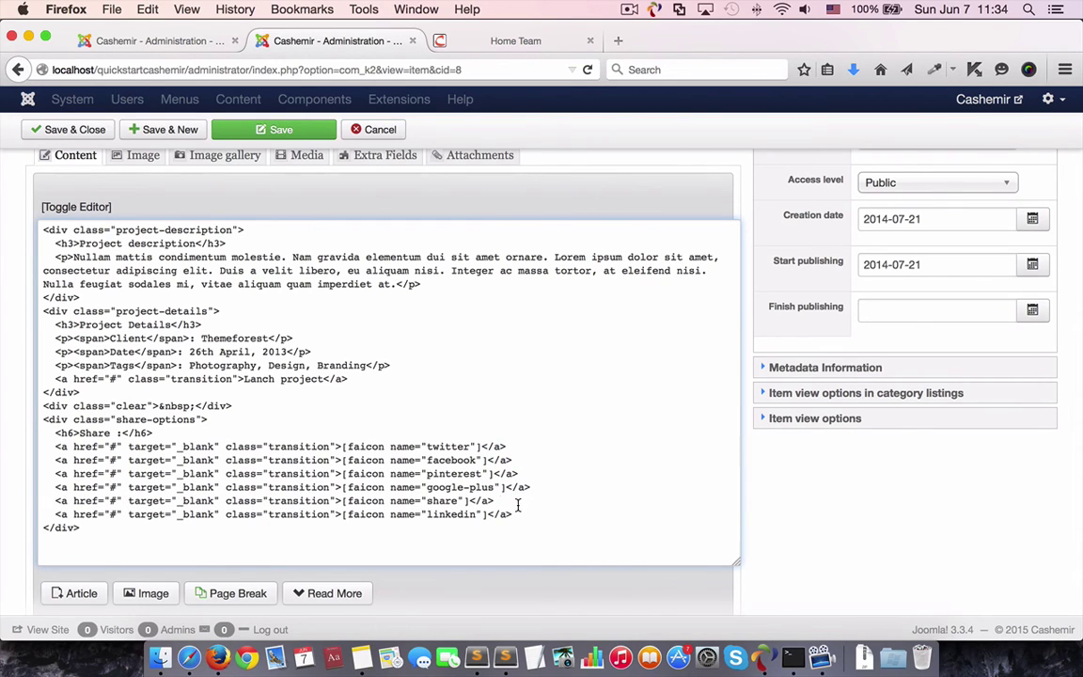
scroll(516, 460, "up", 2)
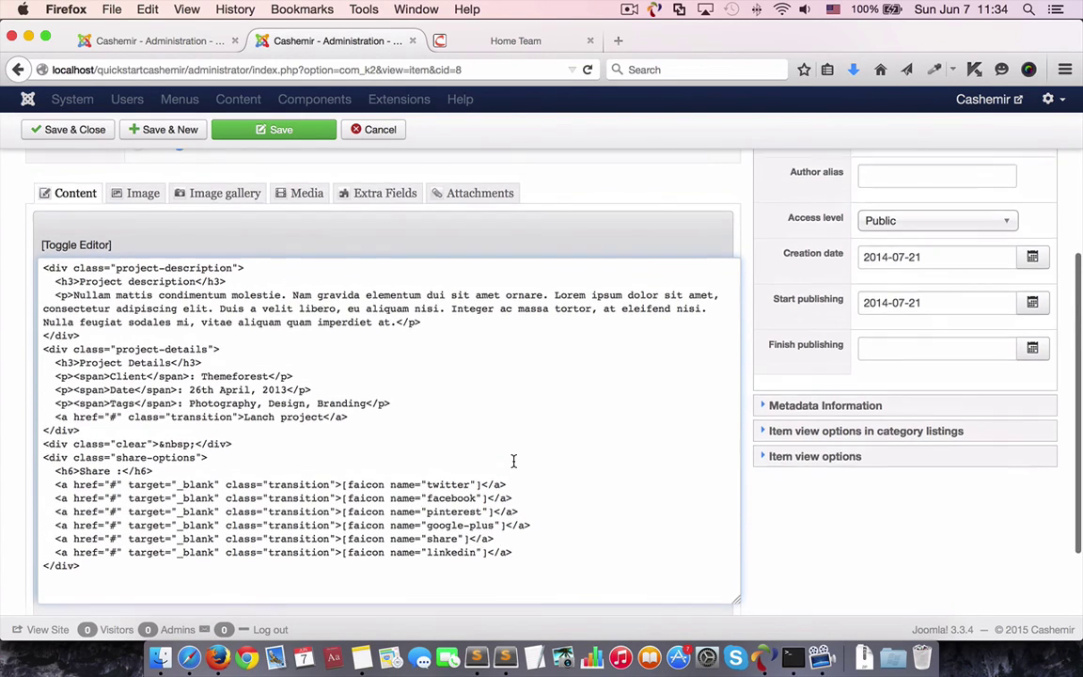
scroll(513, 461, "up", 3)
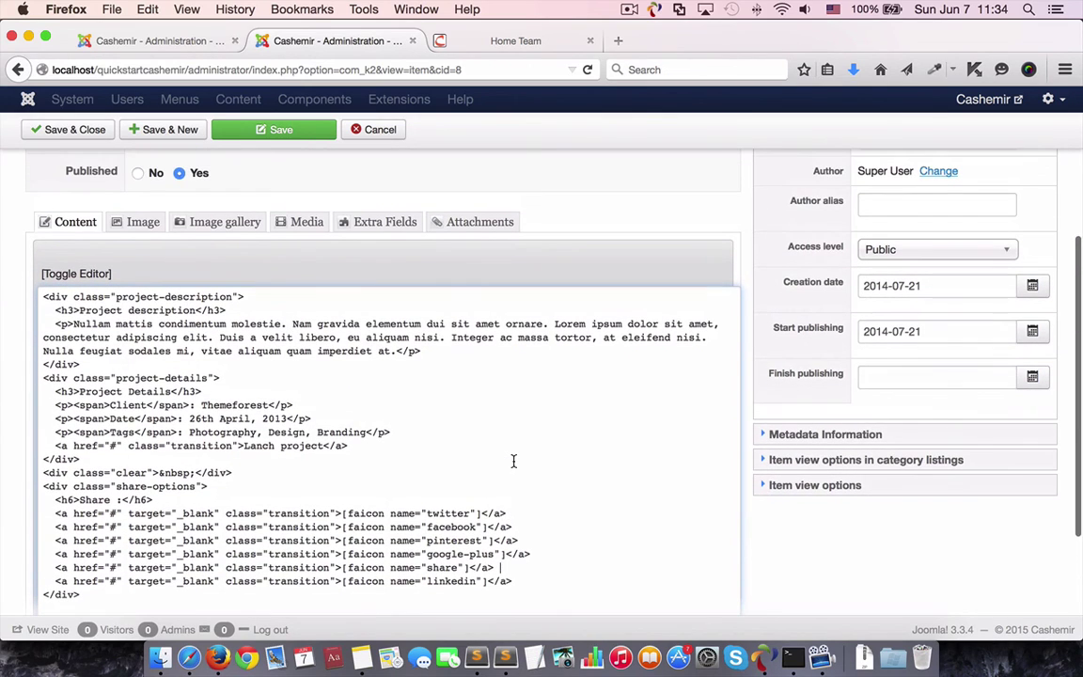
left_click(88, 131)
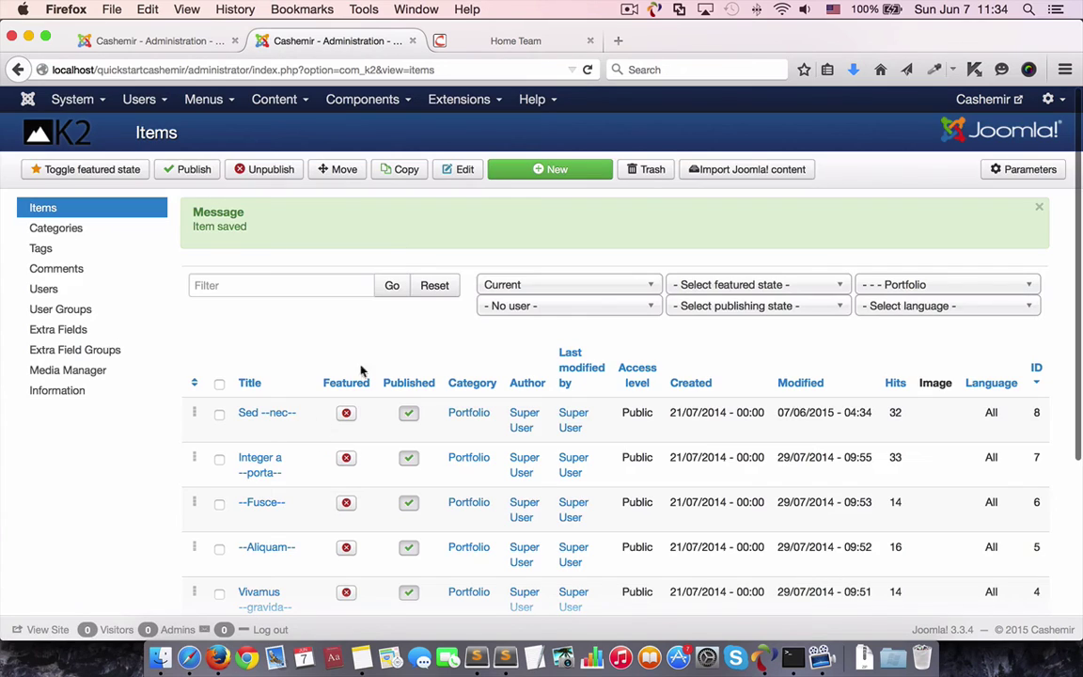
- Replace the Integer a --porta-- item's content with the copied project HTML, and save and close it
left_click(267, 471)
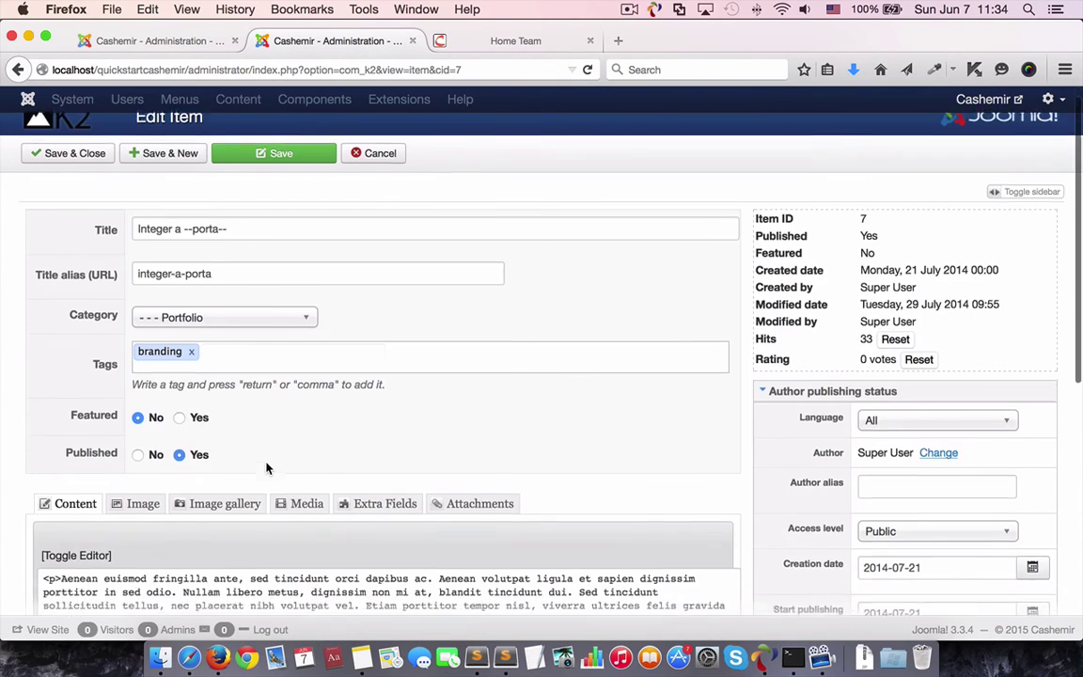
scroll(207, 433, "down", 5)
left_click(198, 421)
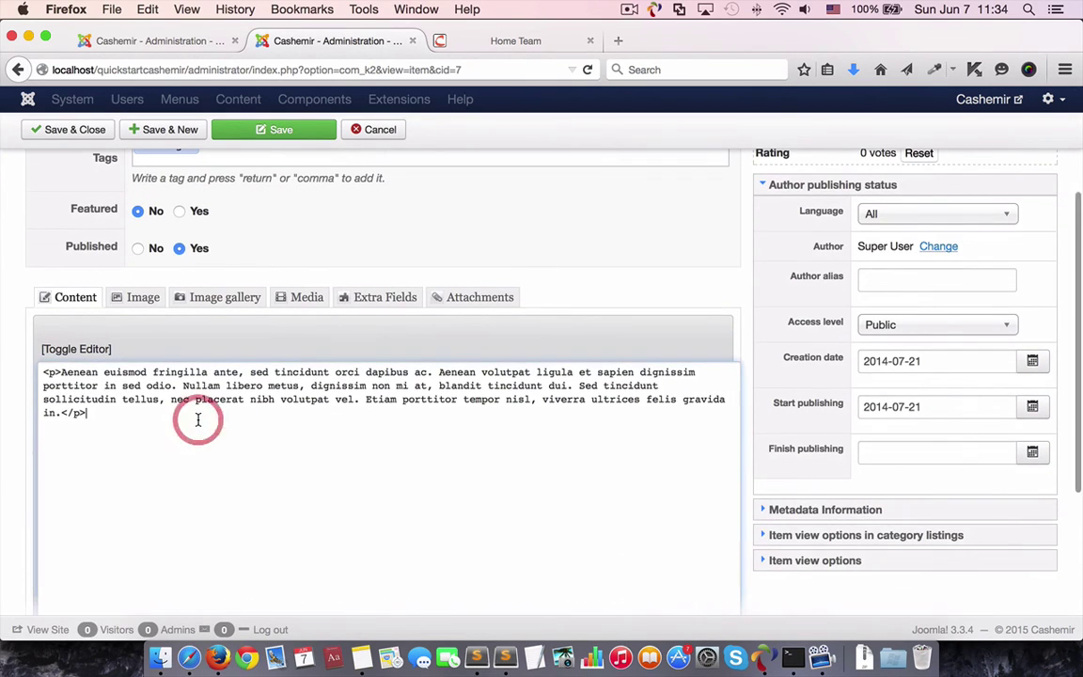
key("super+a")
key("super+v")
left_click(97, 131)
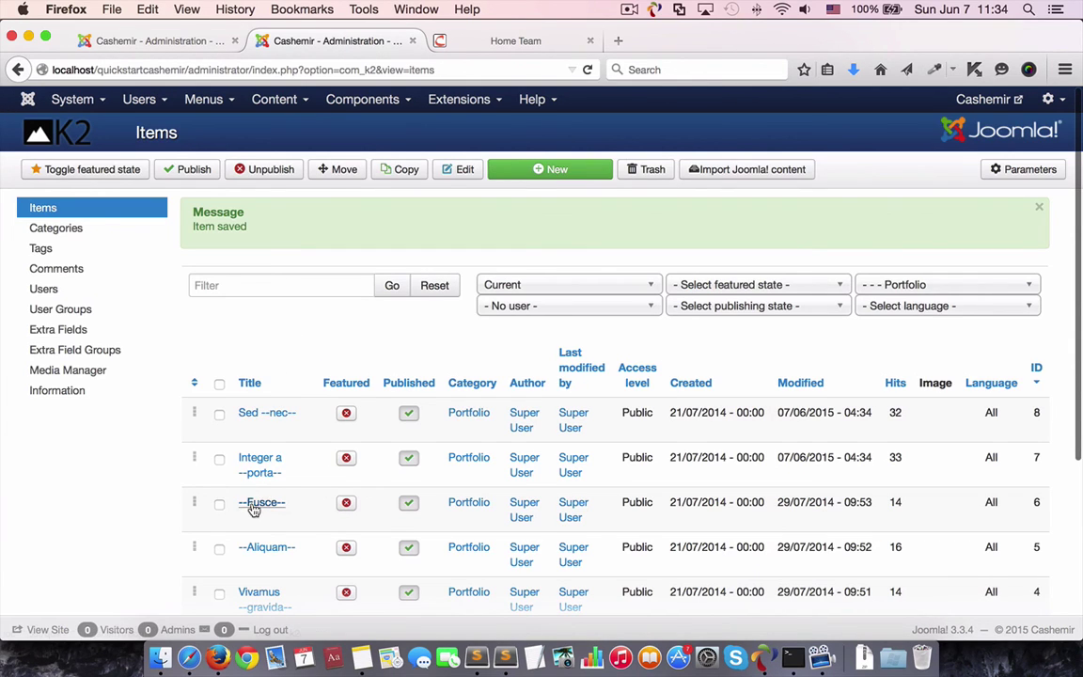
- Replace the --Fusce-- item's content with the copied project HTML, preview it in the visual editor, and save and close the item
left_click(254, 507)
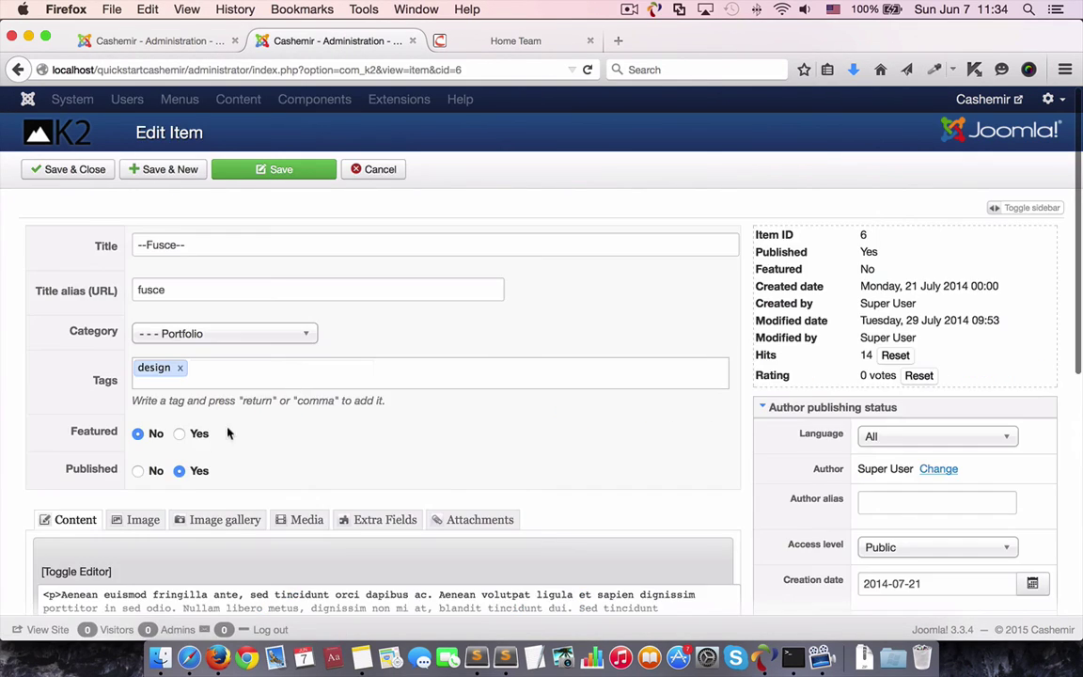
scroll(226, 428, "down", 5)
left_click(209, 422)
key("super+a")
key("super+v")
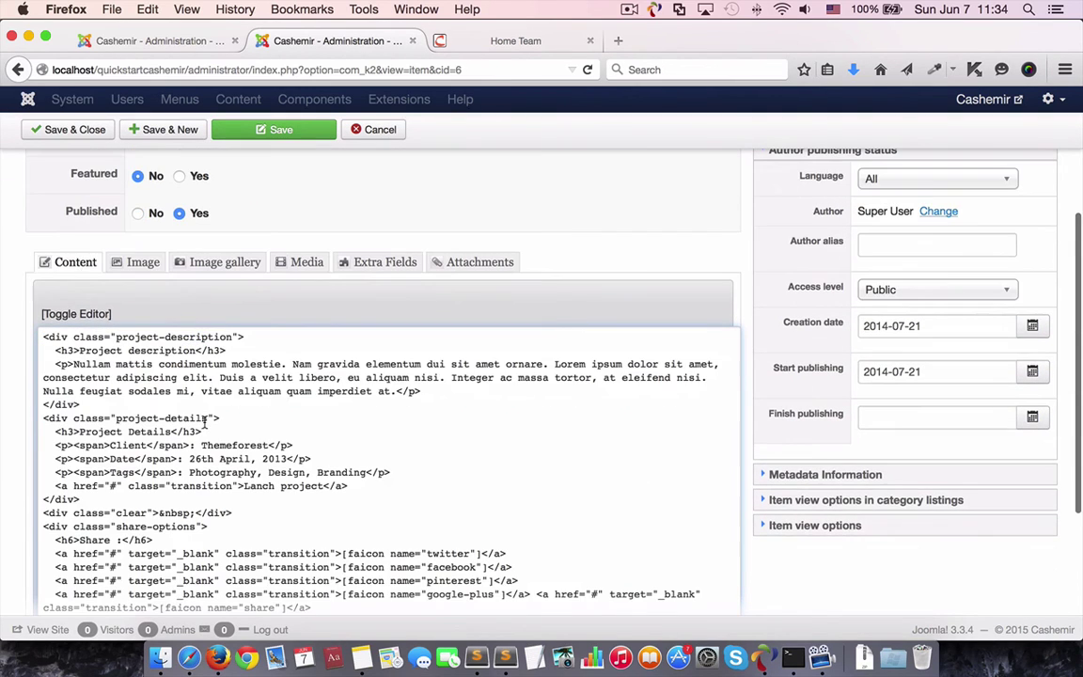
left_click(80, 313)
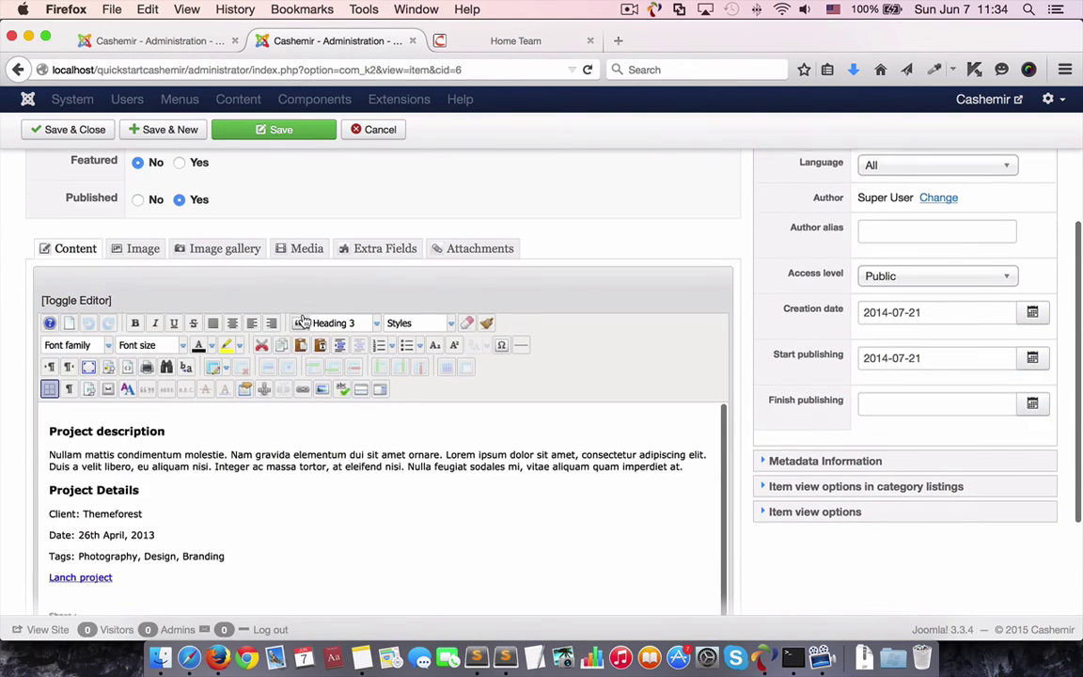
scroll(241, 405, "down", 5)
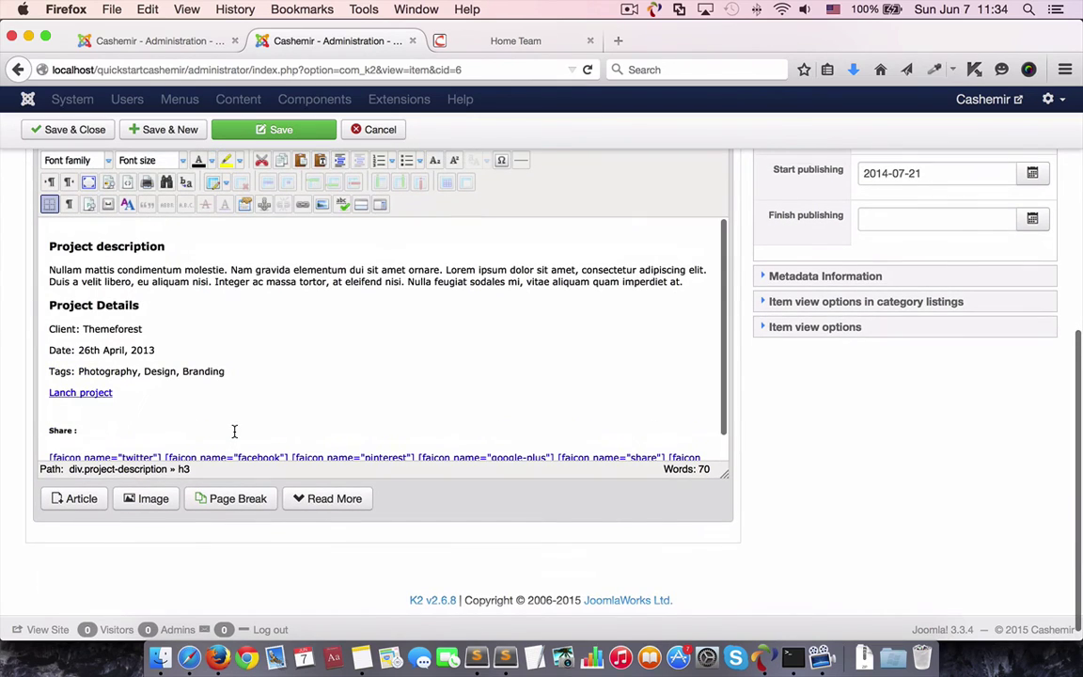
left_click(90, 137)
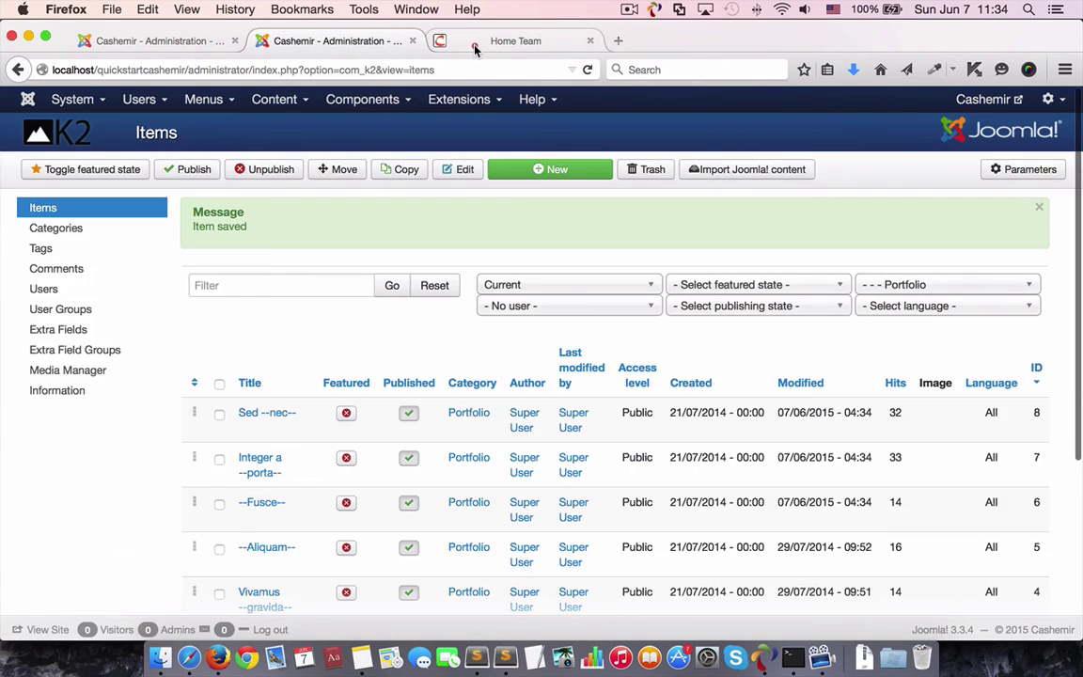
- Switch to the site's home page, reload it and close the open Mauris portfolio item
left_click(476, 42)
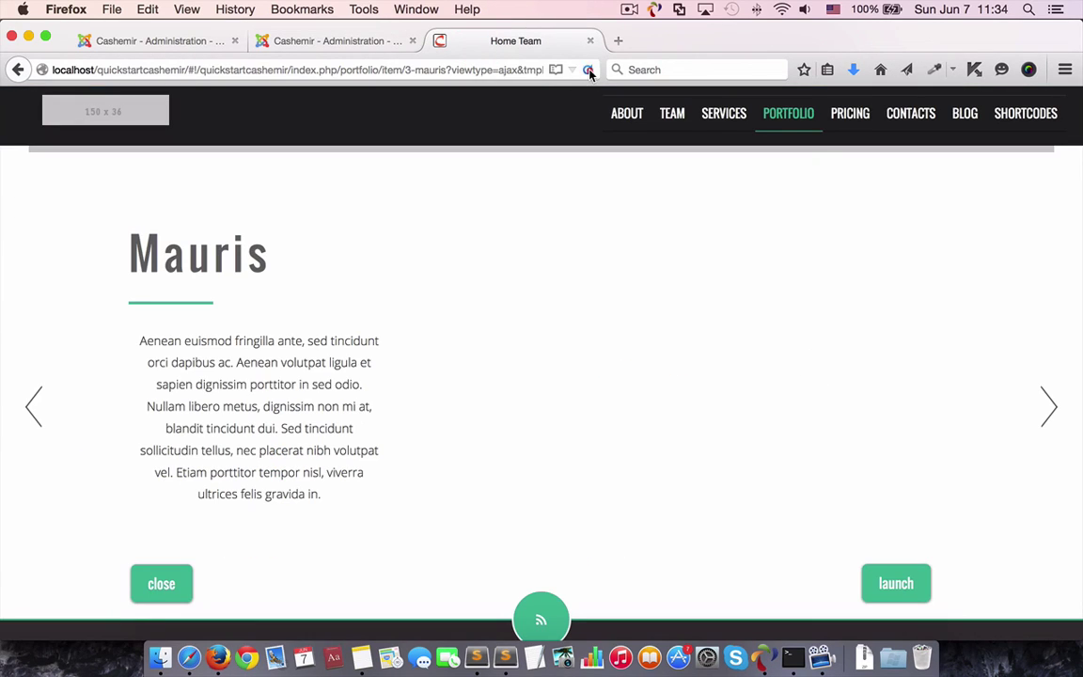
left_click(589, 71)
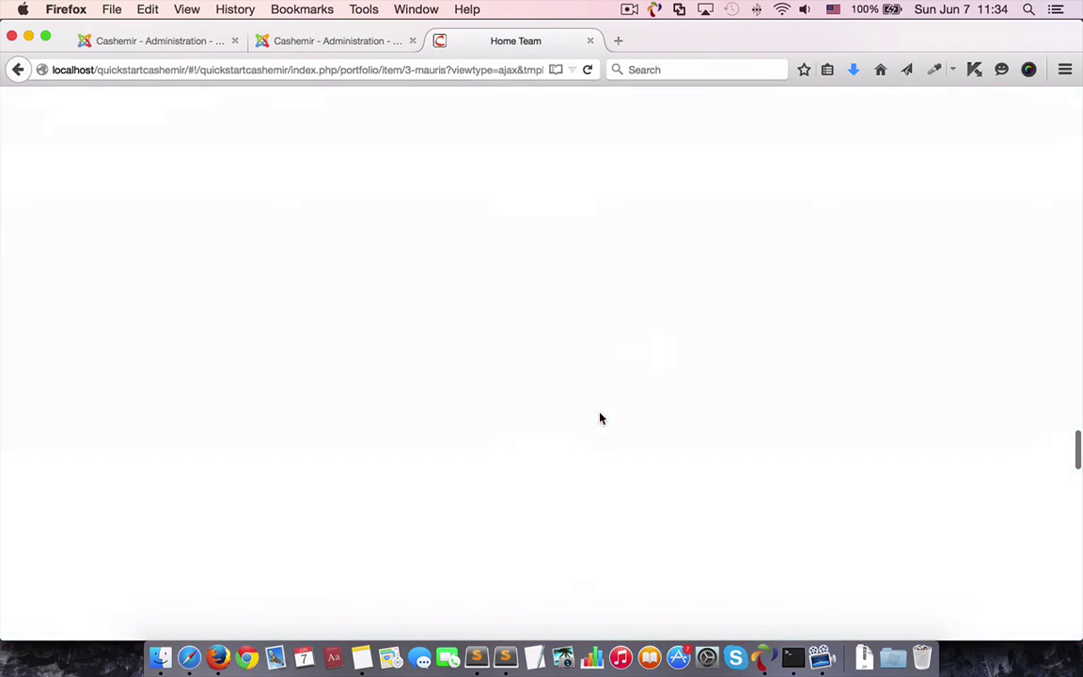
scroll(771, 451, "down", 1)
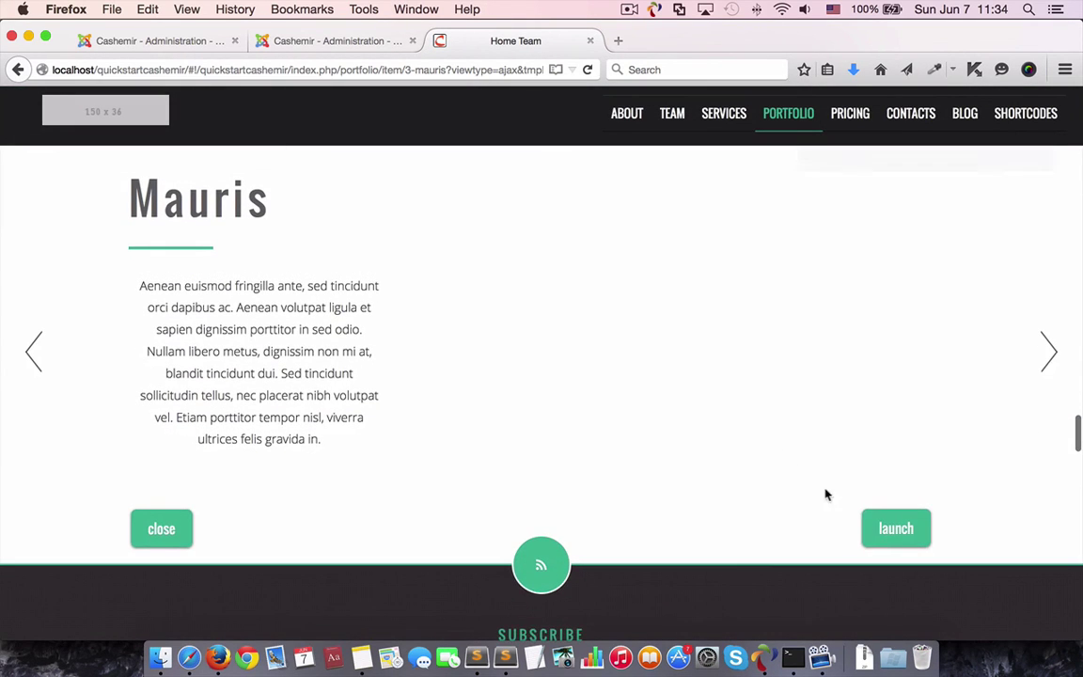
left_click(173, 523)
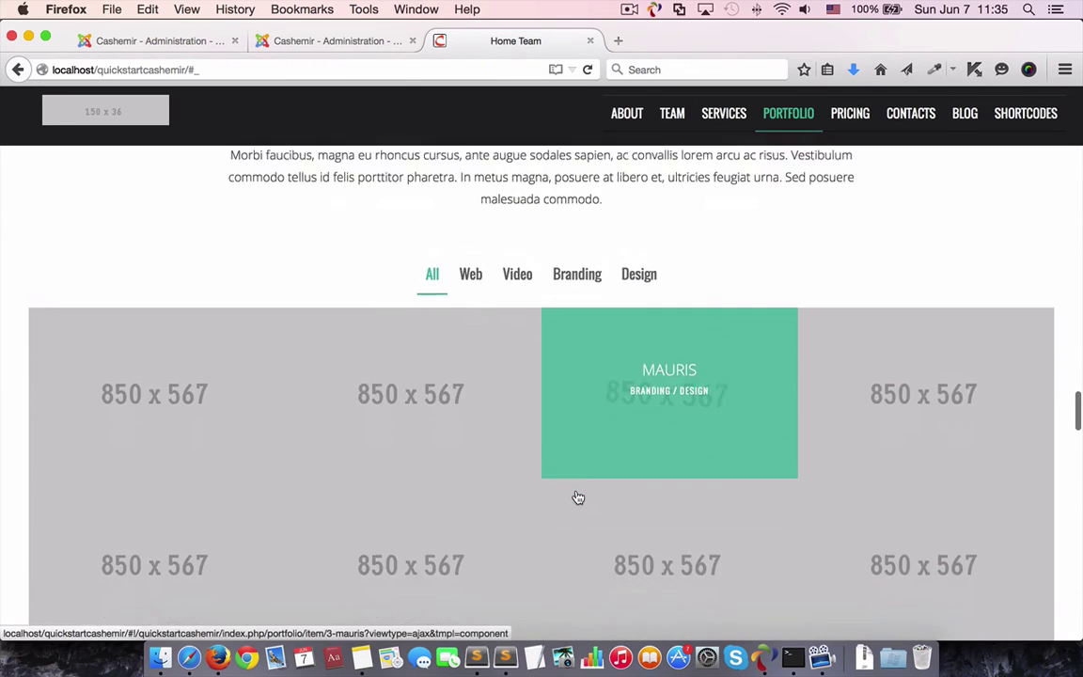
- Open the Sed nec portfolio item and review its project description, project details and share links
scroll(463, 496, "down", 2)
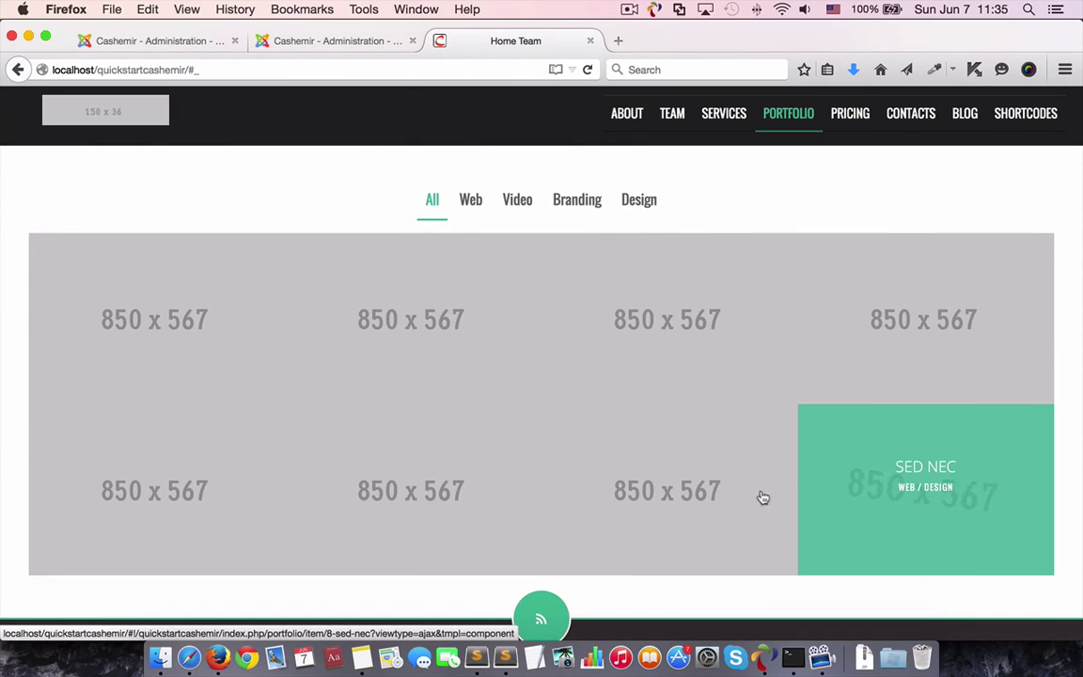
left_click(900, 477)
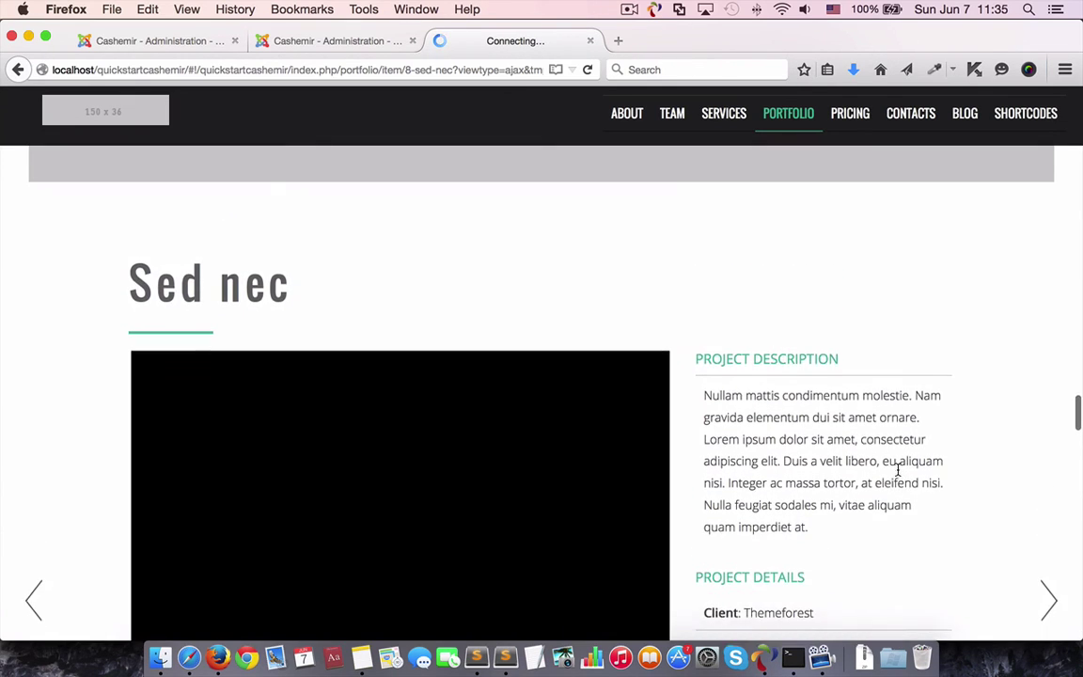
scroll(898, 470, "down", 3)
scroll(898, 468, "down", 4)
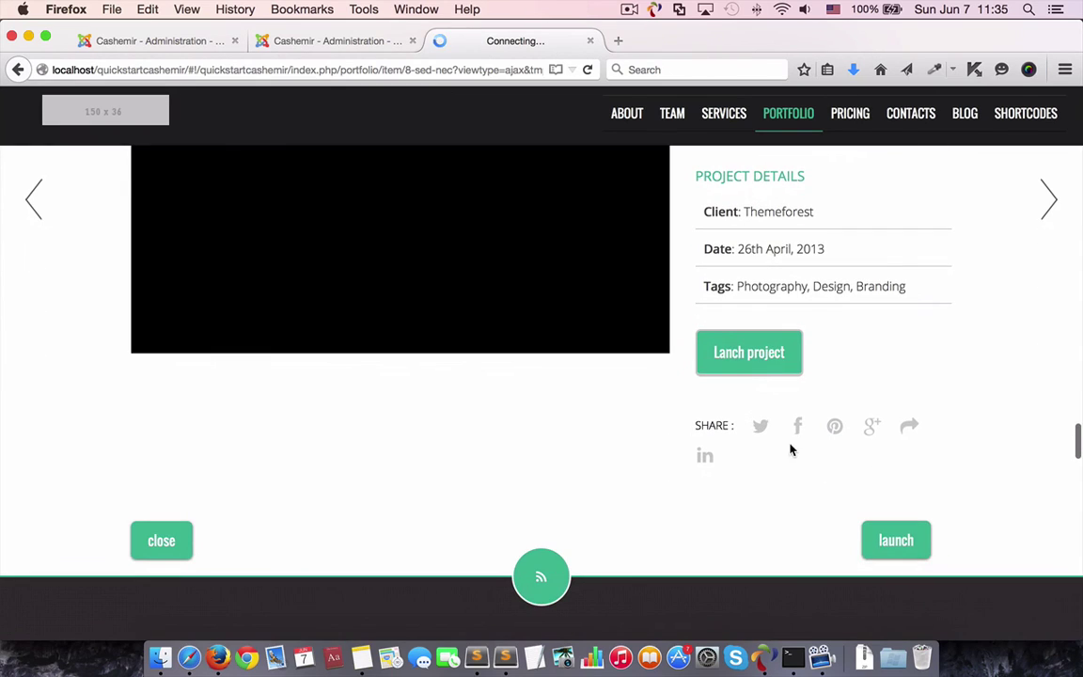
scroll(885, 423, "up", 8)
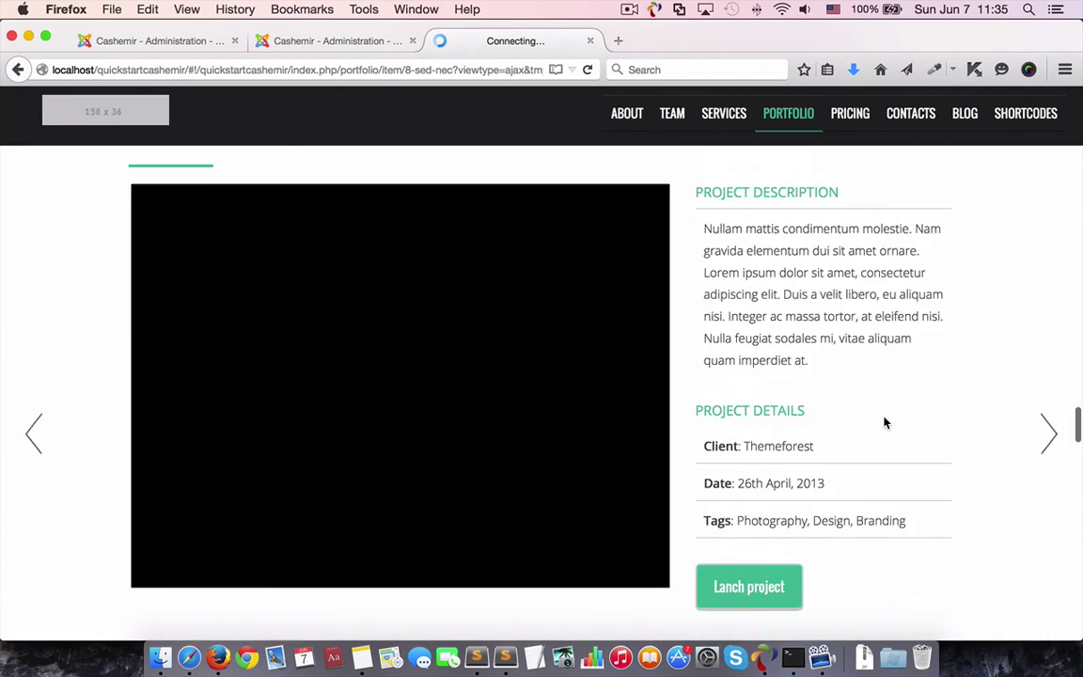
scroll(928, 437, "down", 2)
- Advance from Sed nec to the Vivamus gravida portfolio item and check its content
left_click(1051, 477)
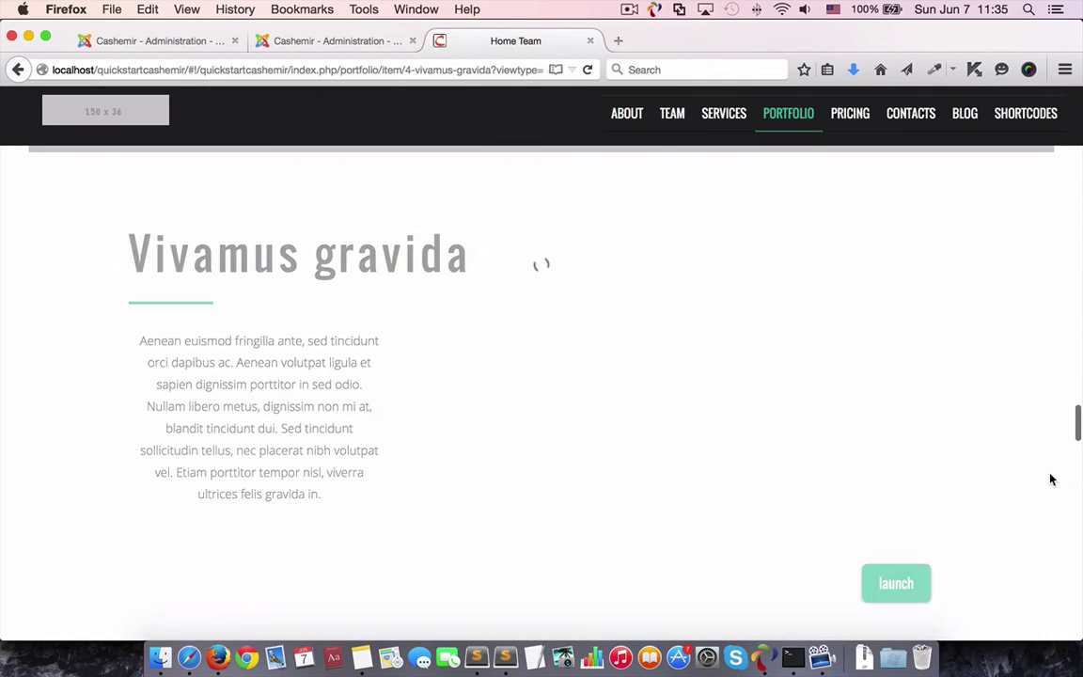
scroll(887, 454, "down", 2)
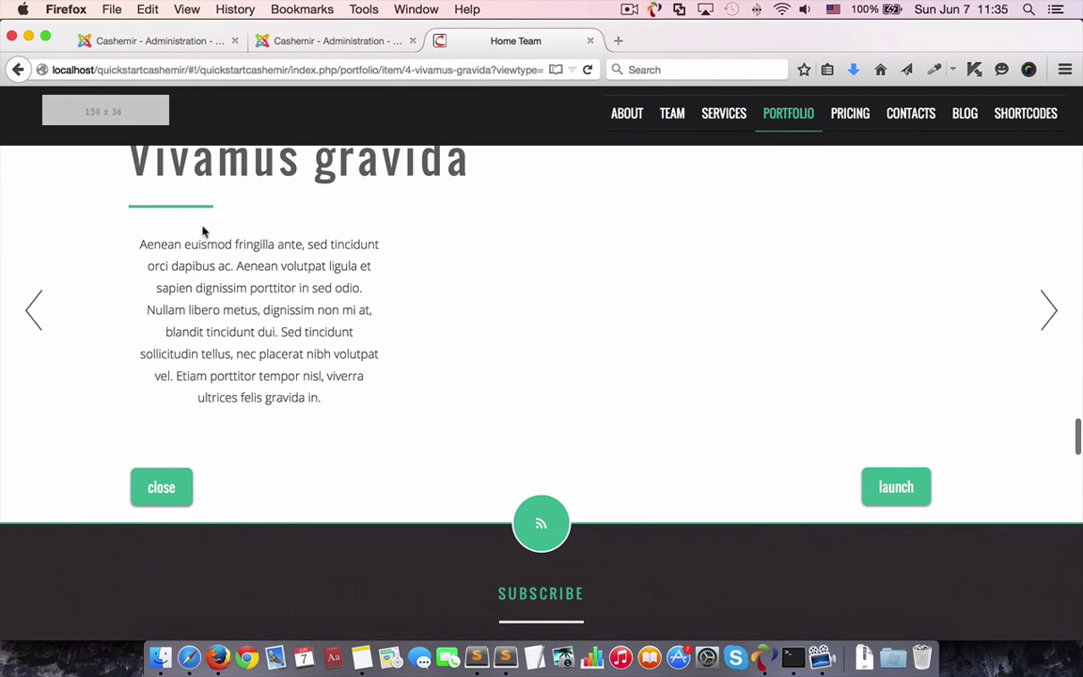
scroll(203, 232, "up", 2)
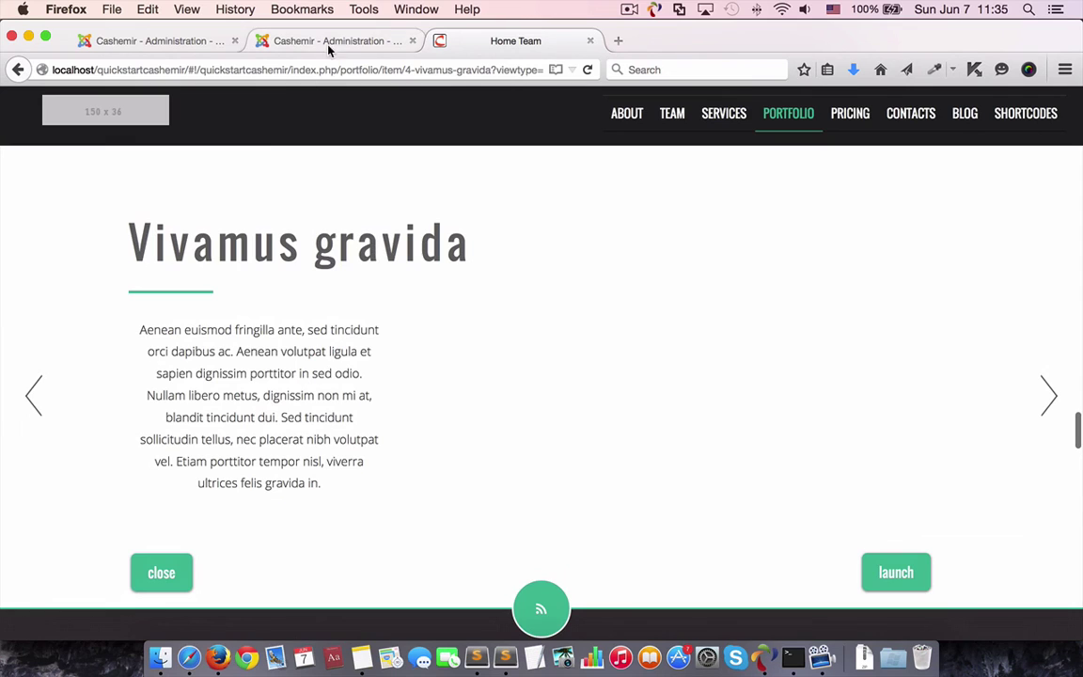
- Back in the administration, replace the Vivamus --gravida-- item's content source with the copied project HTML, and save and close it
left_click(329, 47)
scroll(341, 418, "down", 5)
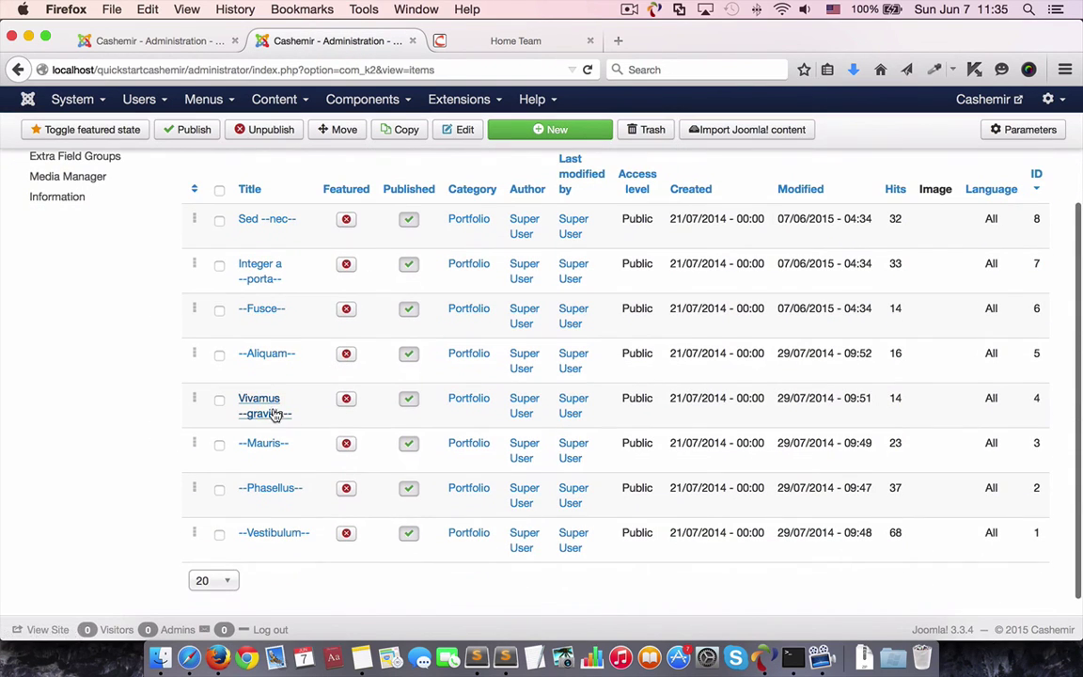
left_click(272, 412)
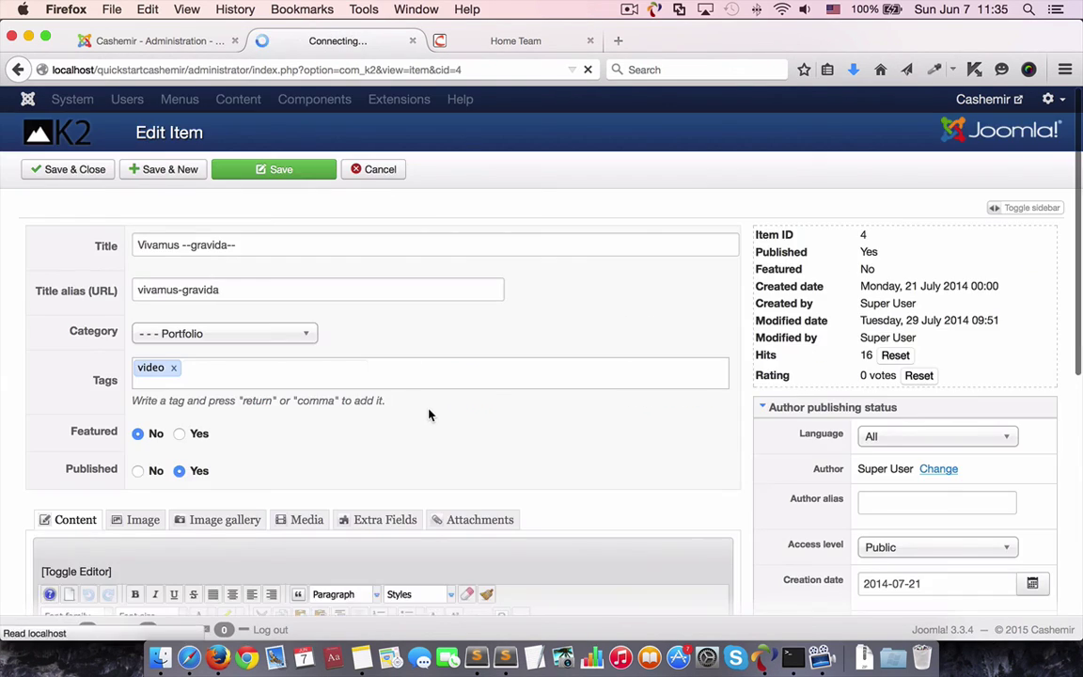
scroll(261, 517, "down", 5)
left_click(103, 373)
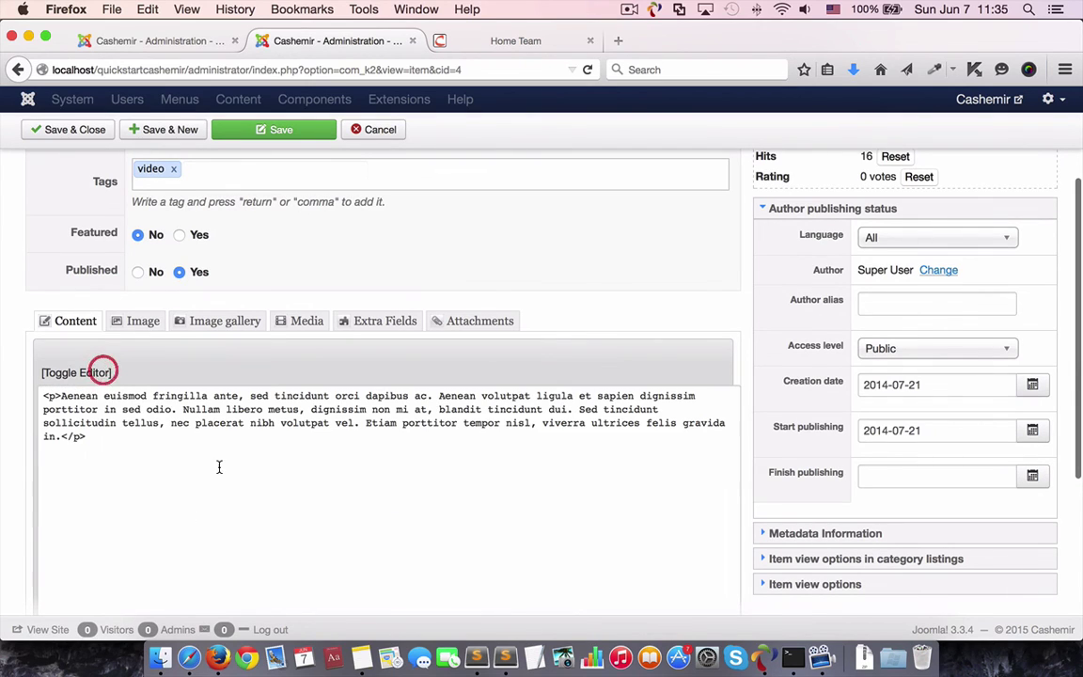
left_click(245, 477)
key("super+a")
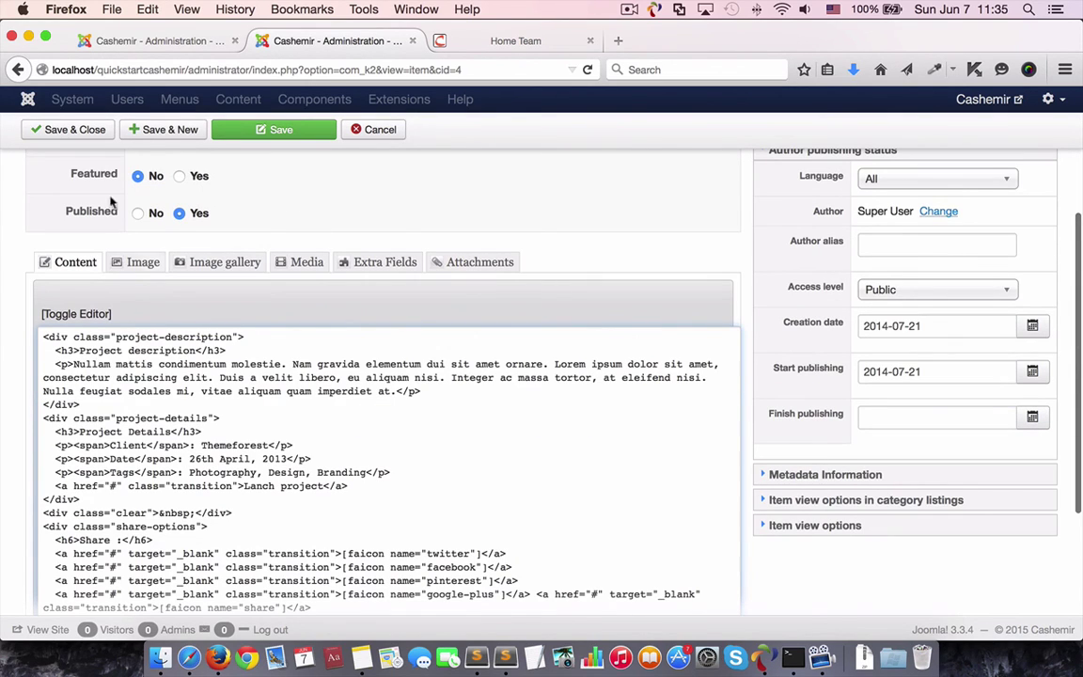
left_click(85, 133)
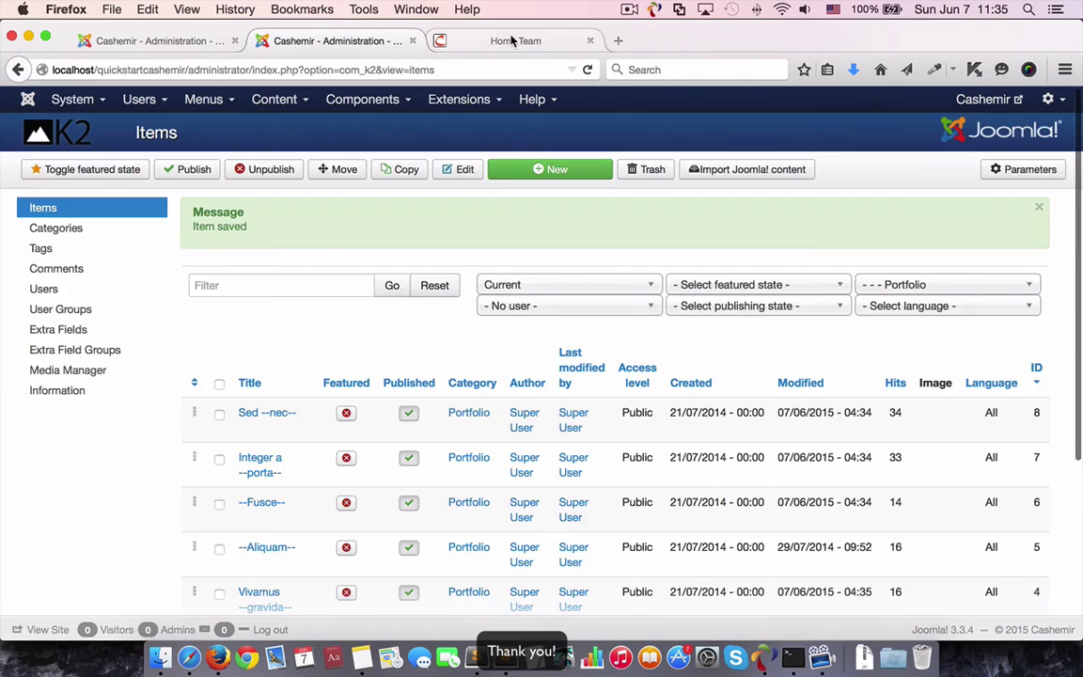
- Reload the site's home page, review the Vivamus gravida item's new content and launch its full item page
left_click(516, 41)
left_click(587, 71)
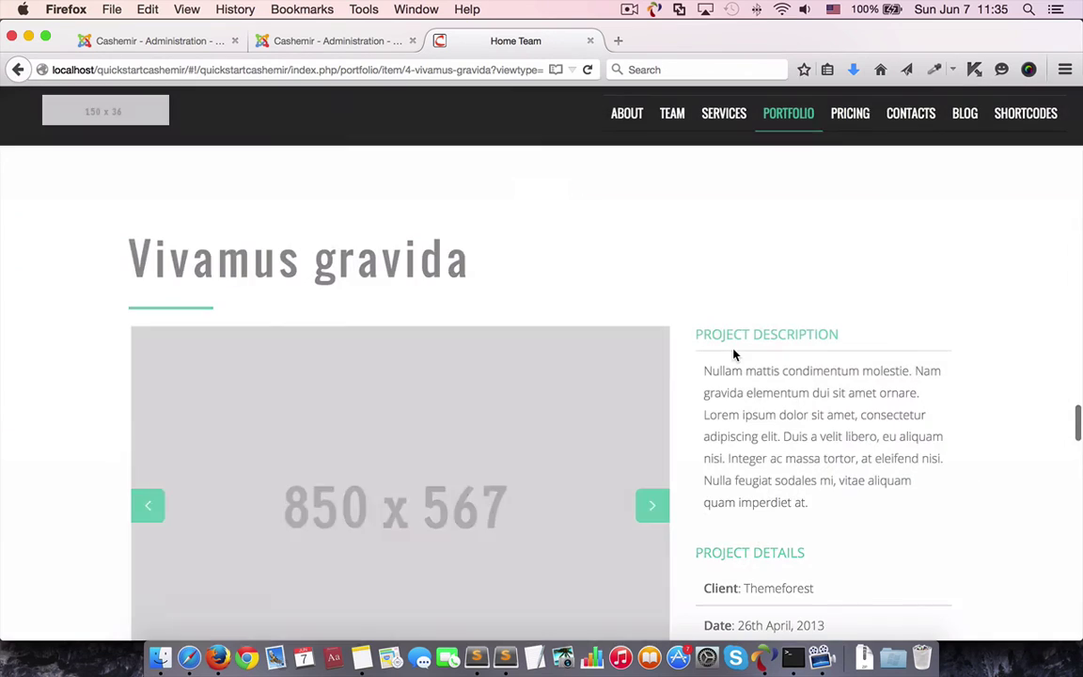
scroll(568, 447, "down", 2)
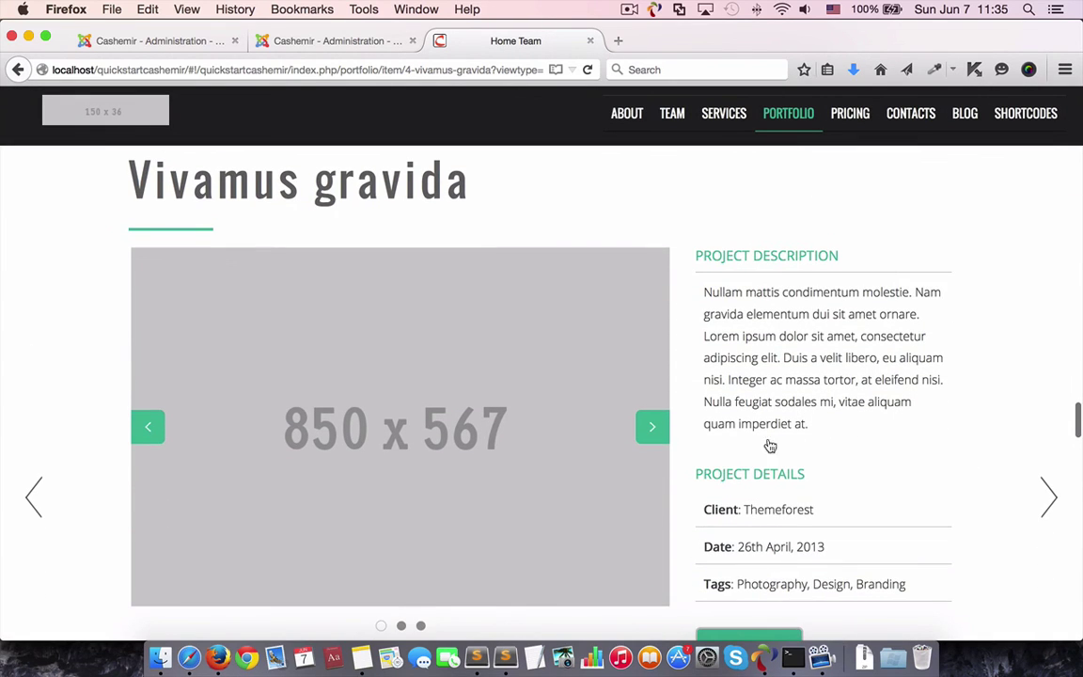
scroll(770, 446, "down", 5)
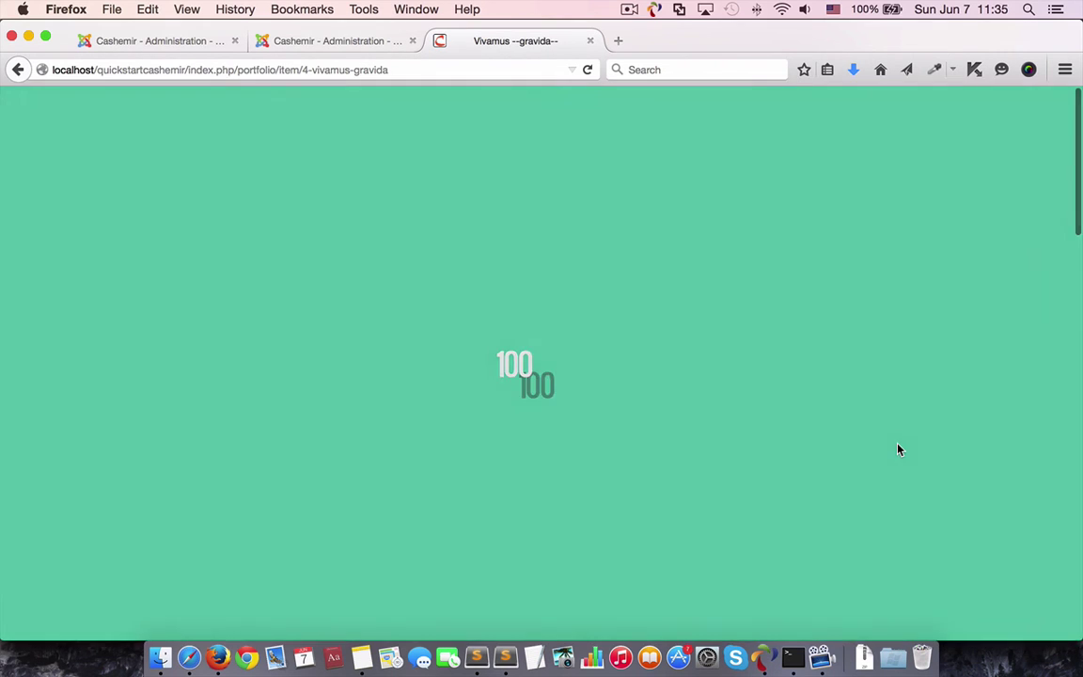
scroll(766, 426, "down", 5)
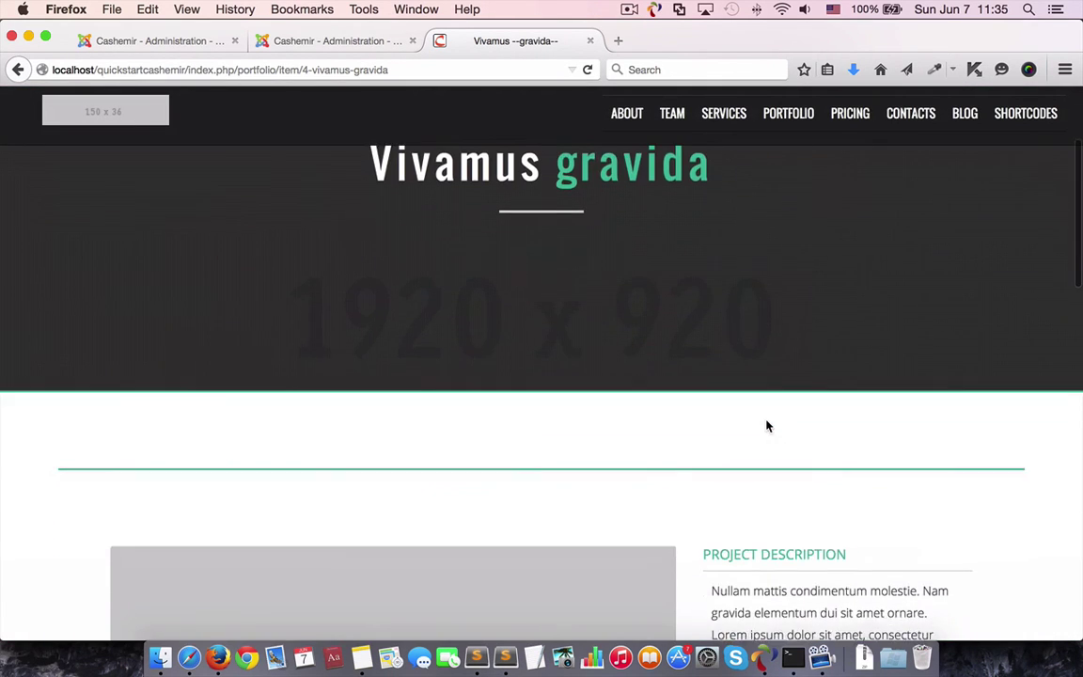